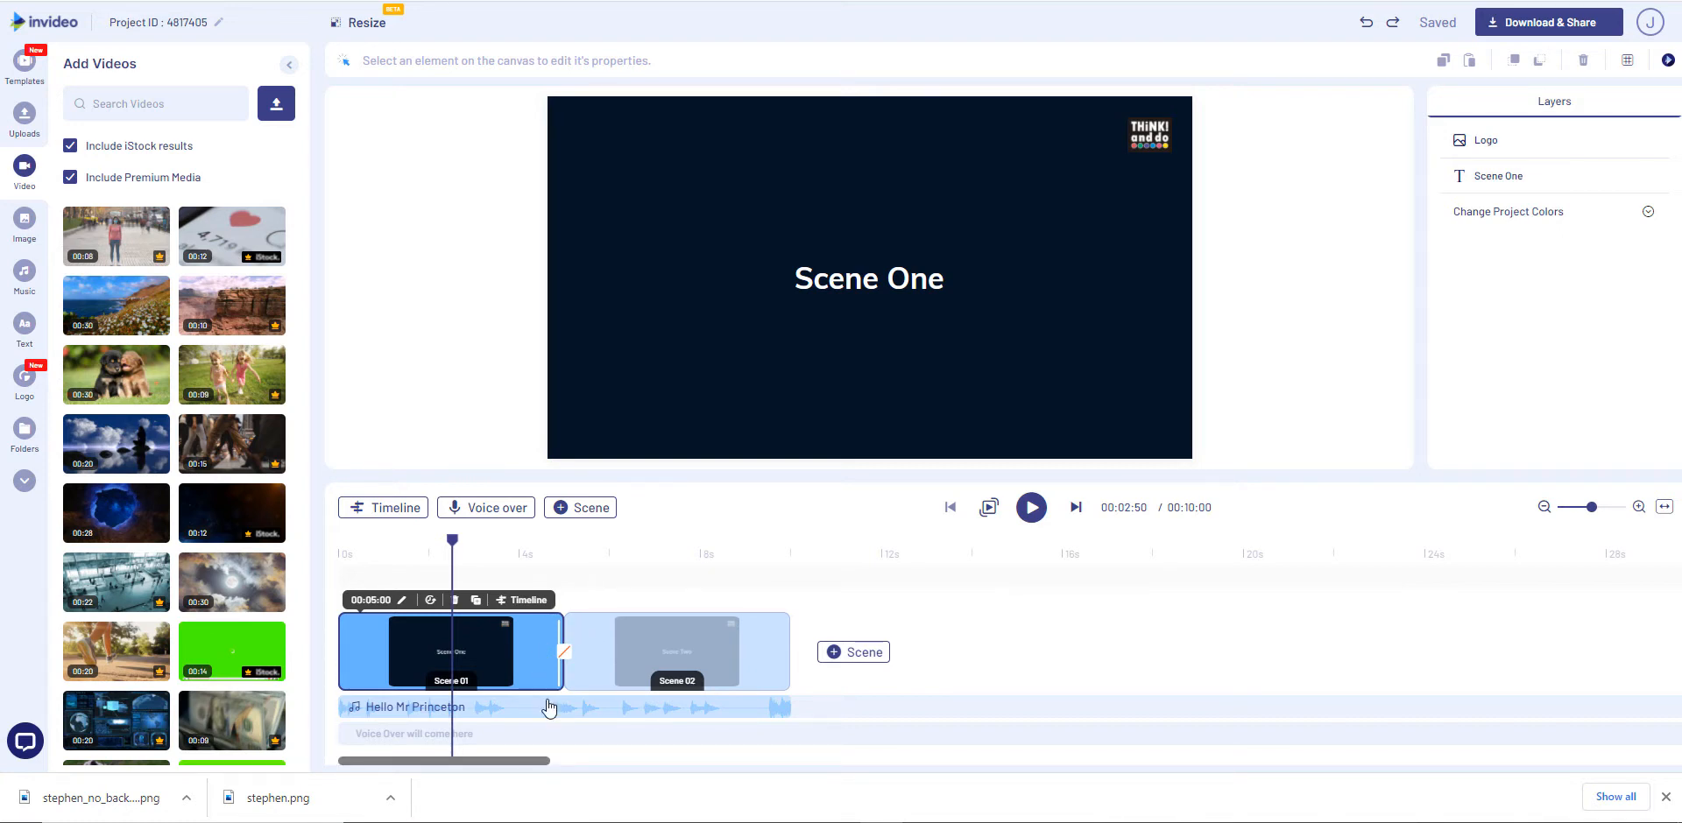
Add the stock clip of two playing puppies to Scene 01, trimmed to fit the scene's length
click(584, 622)
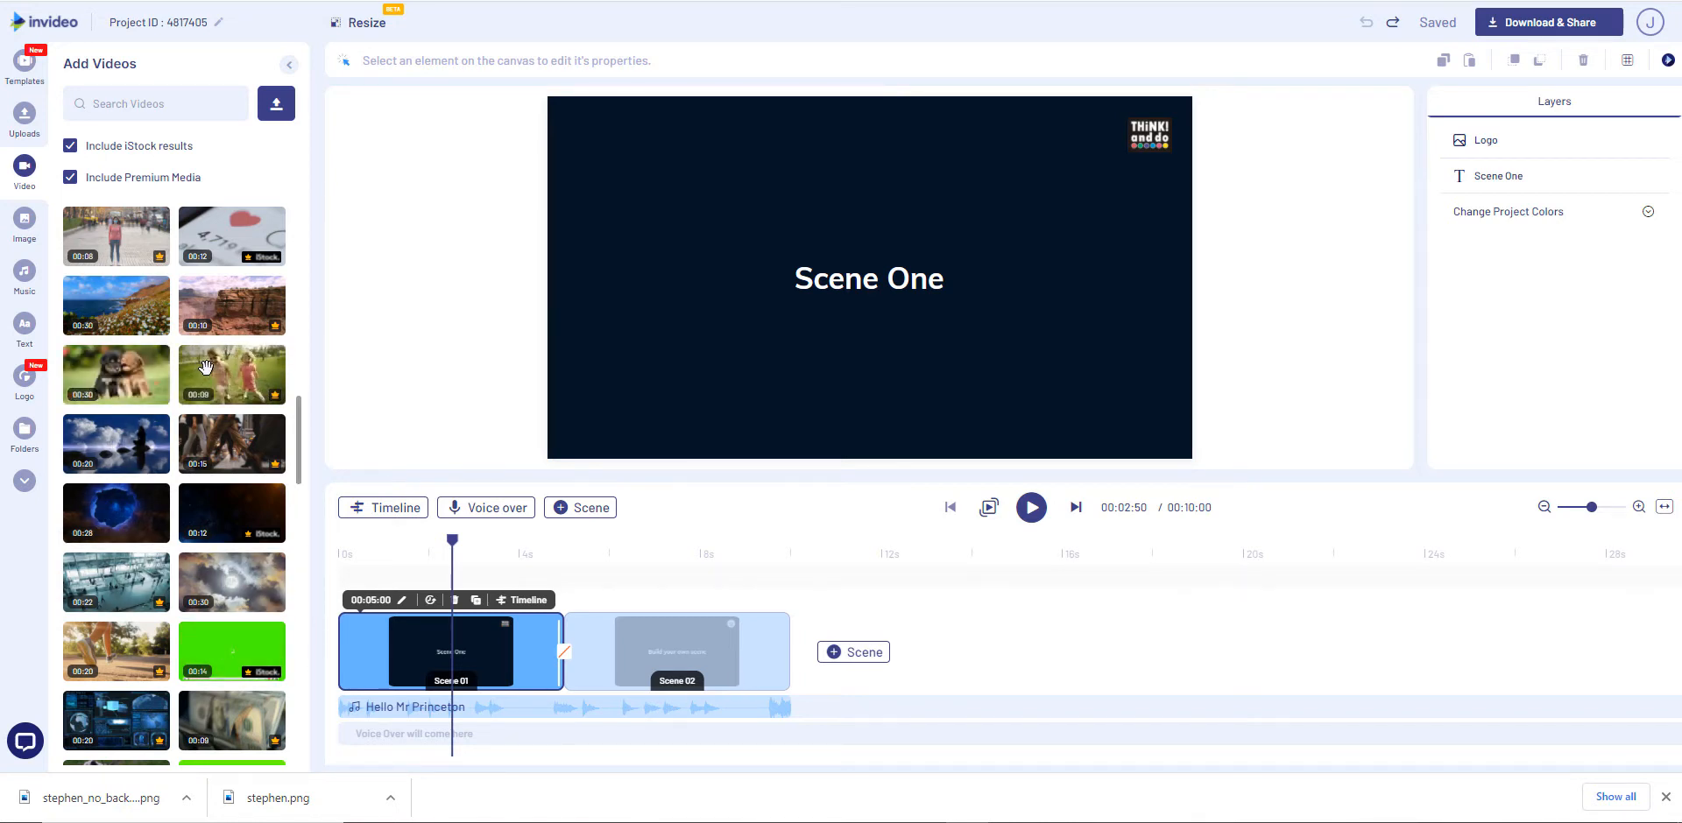
drag(127, 386, 513, 650)
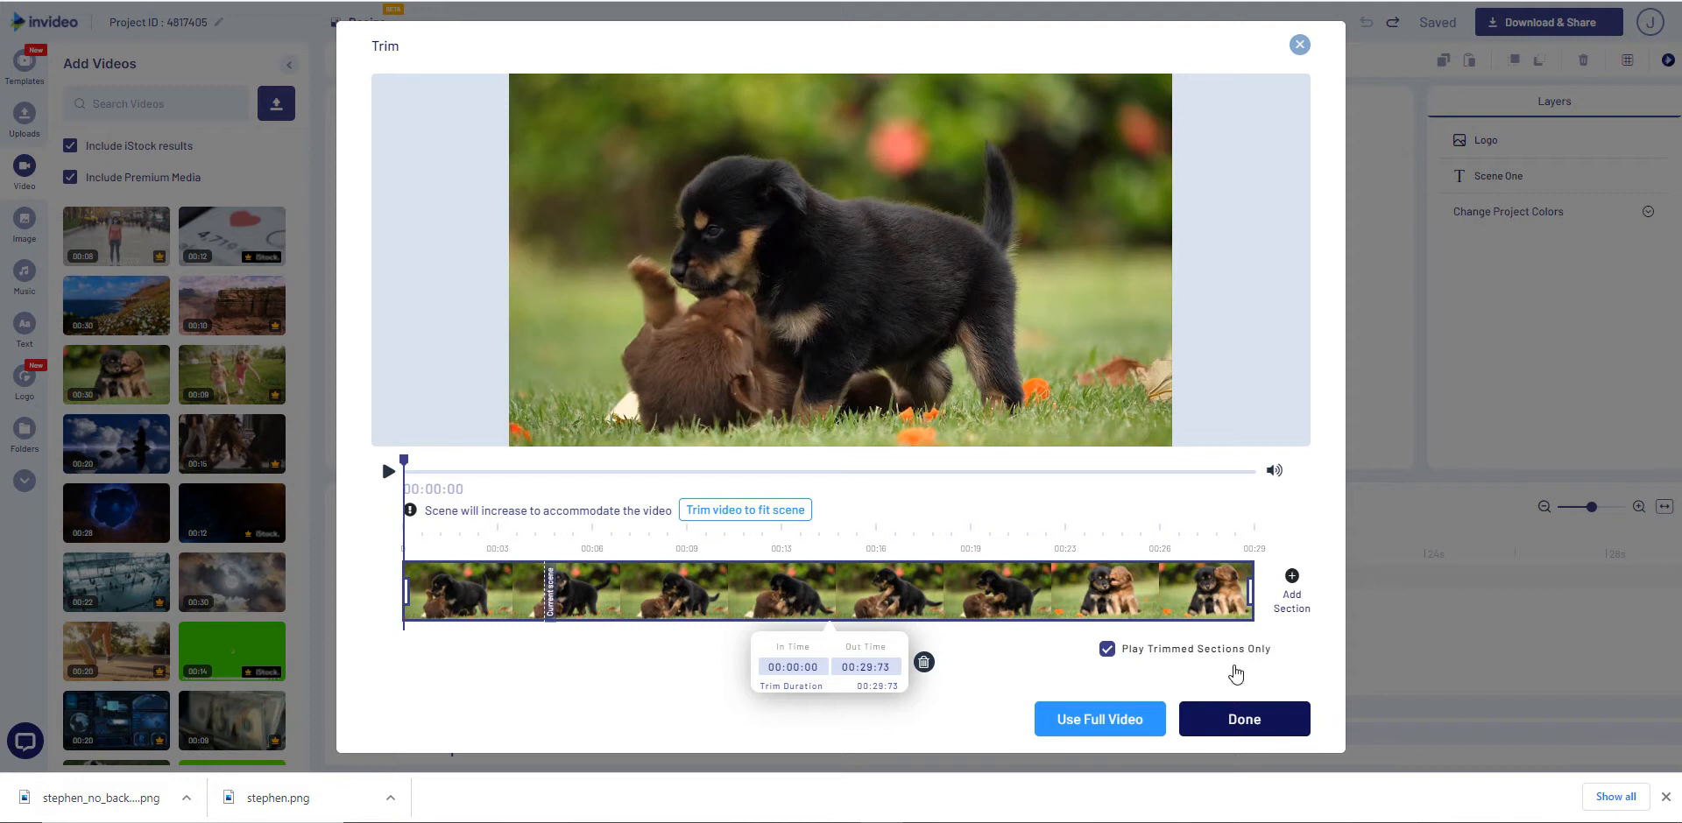
click(744, 513)
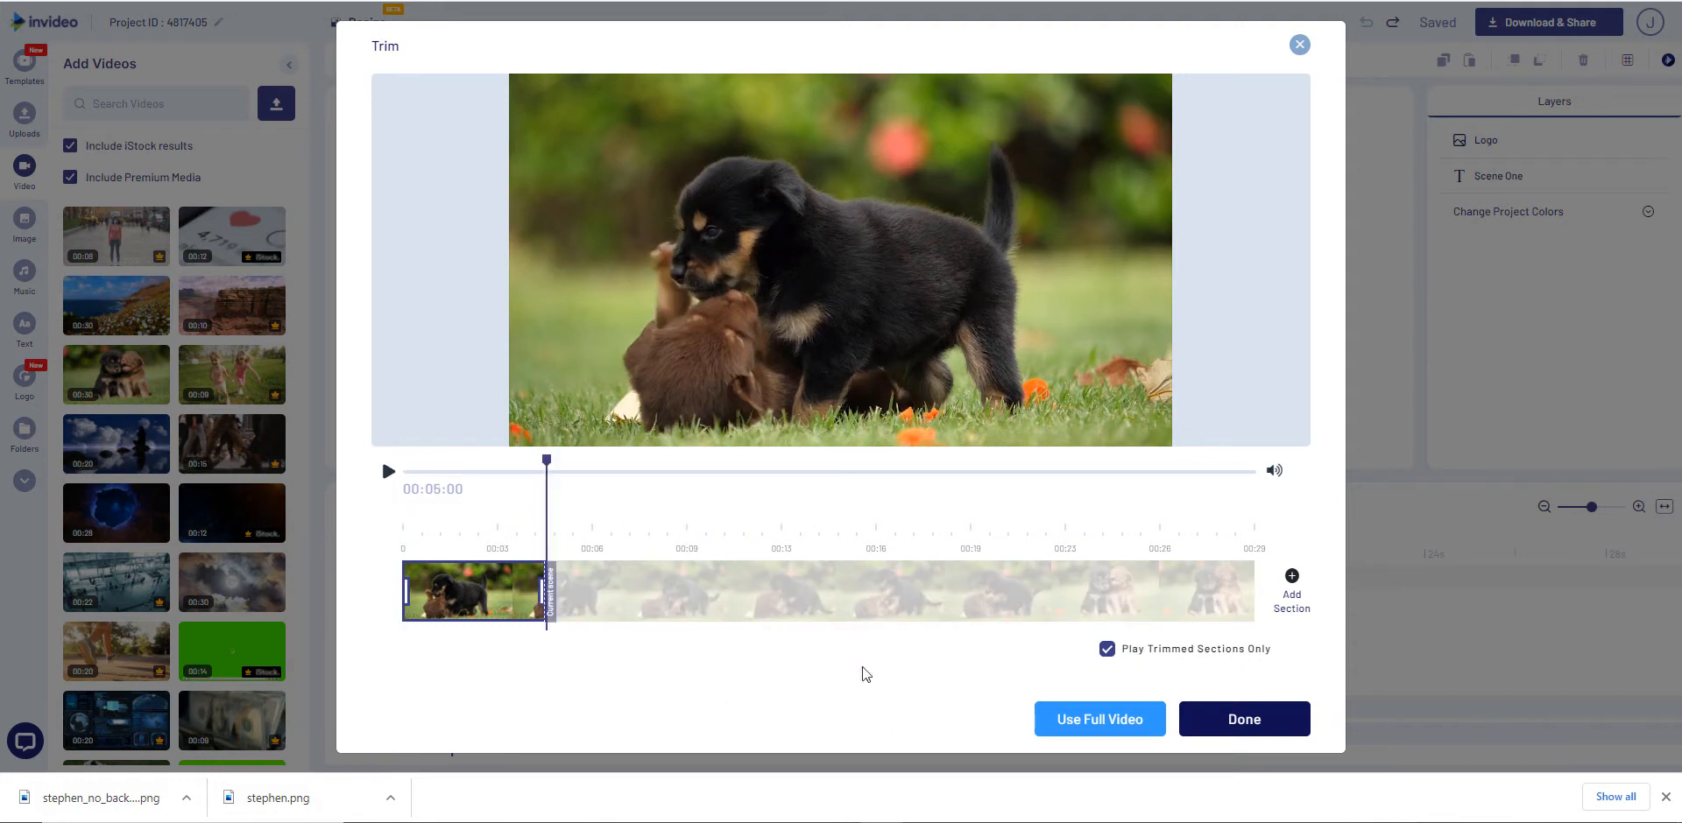
click(1215, 722)
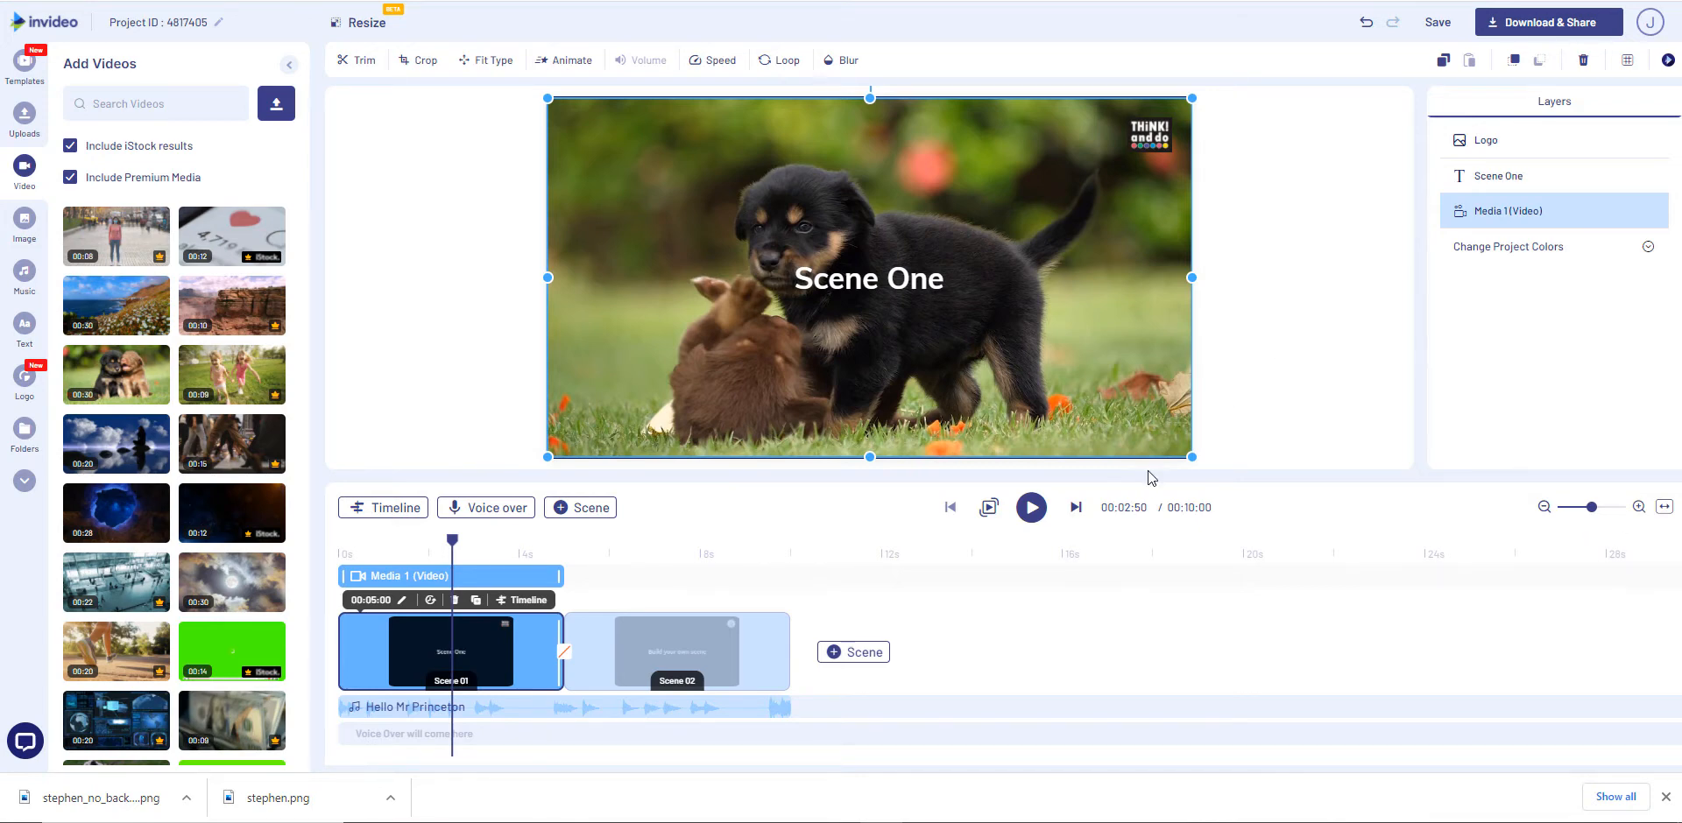
Add the stock clip of two running girls to Scene 02, trimmed to fit the scene's length
click(750, 686)
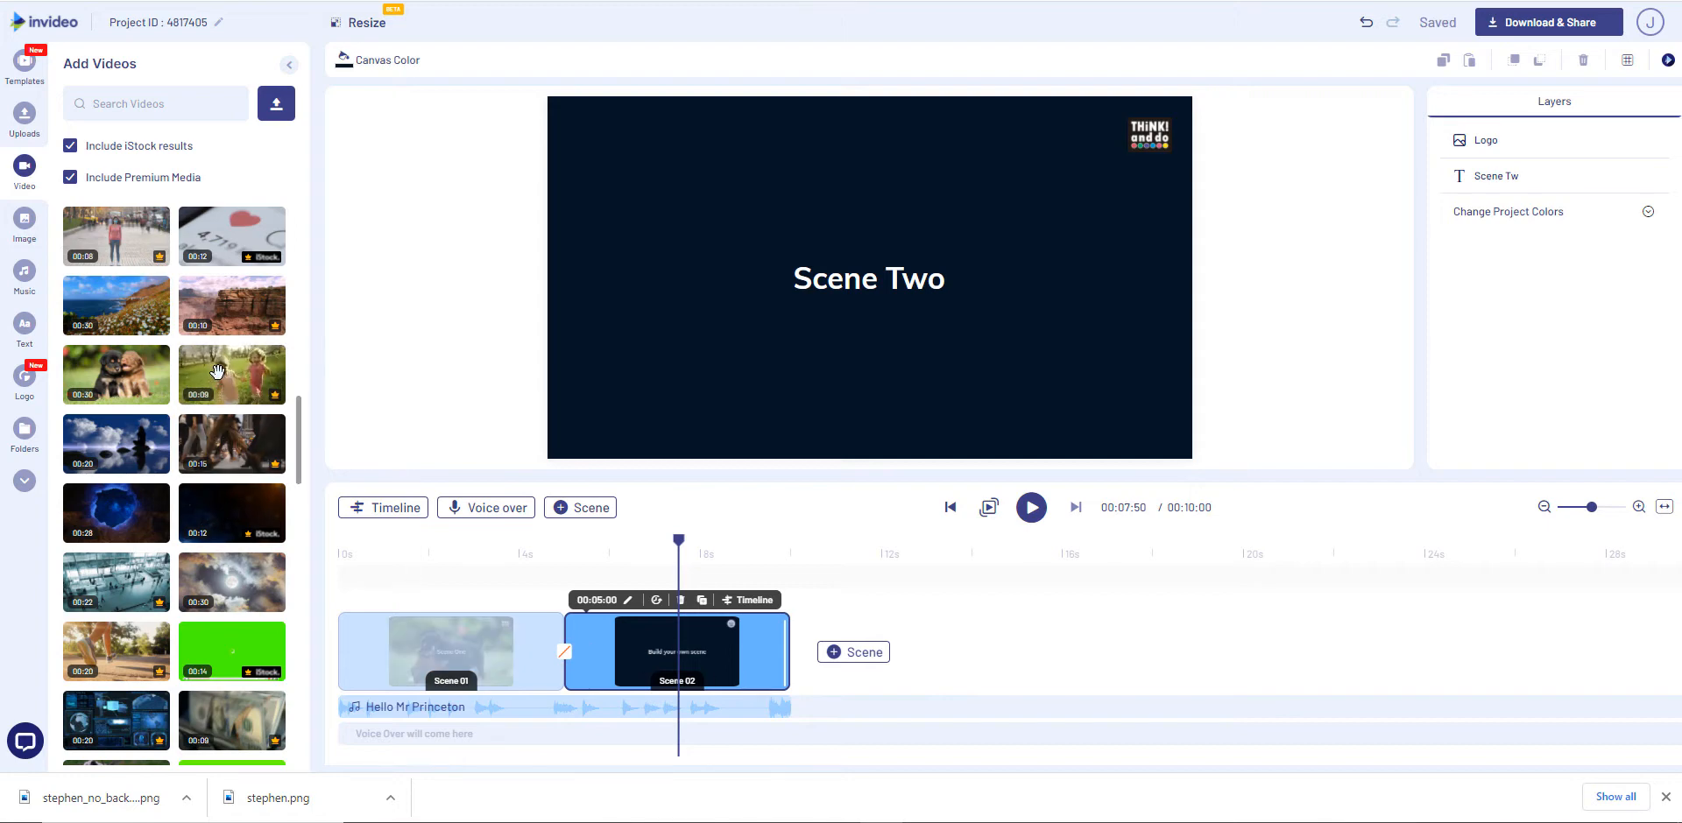
drag(233, 375, 724, 636)
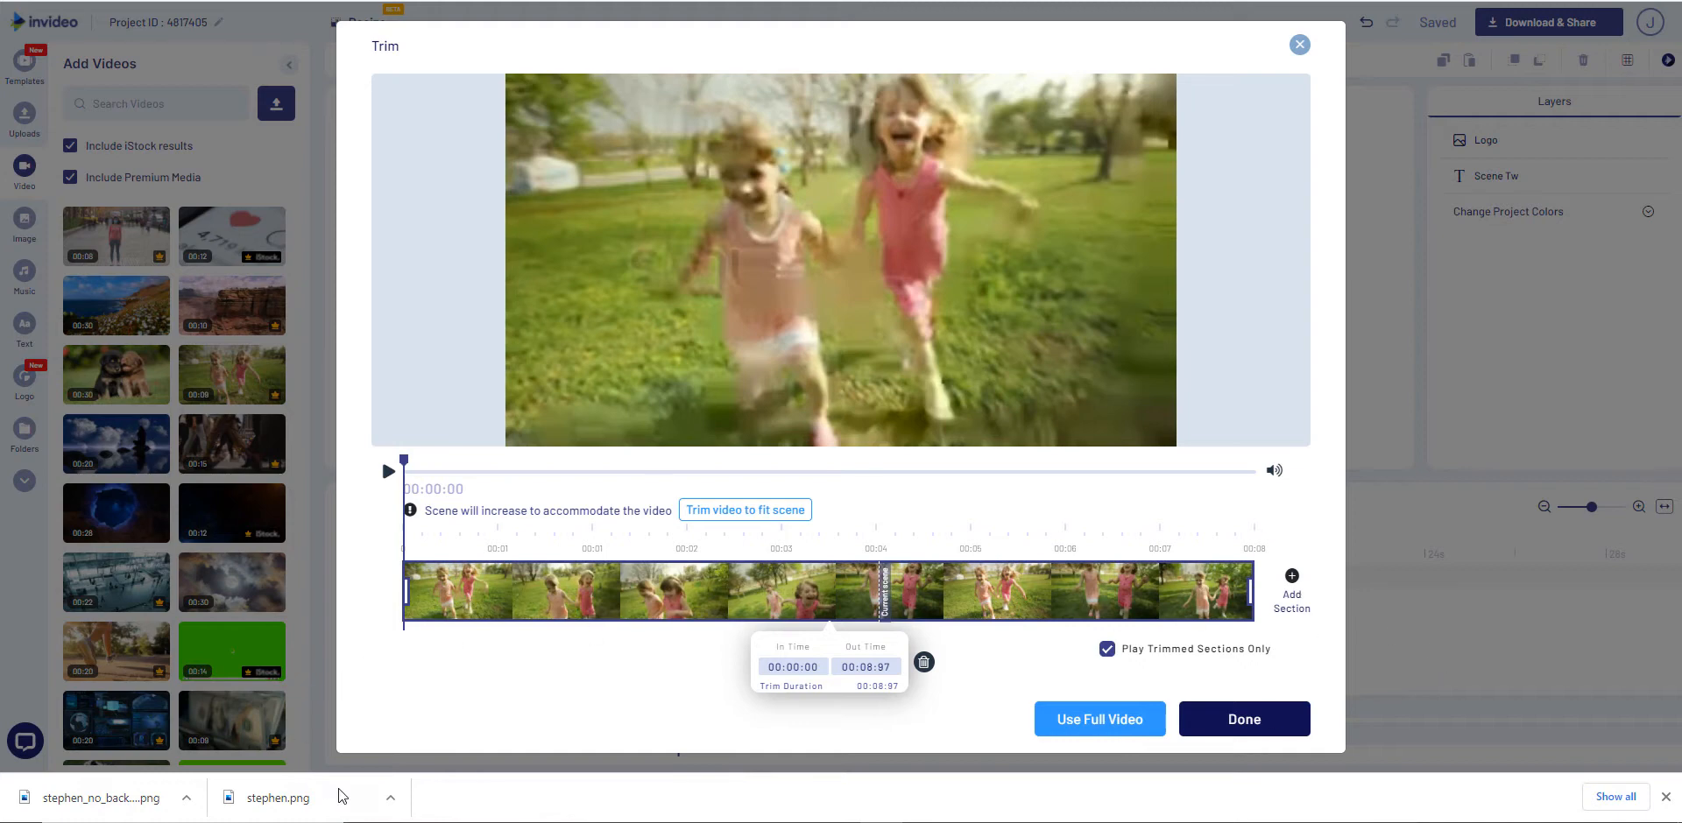
click(741, 512)
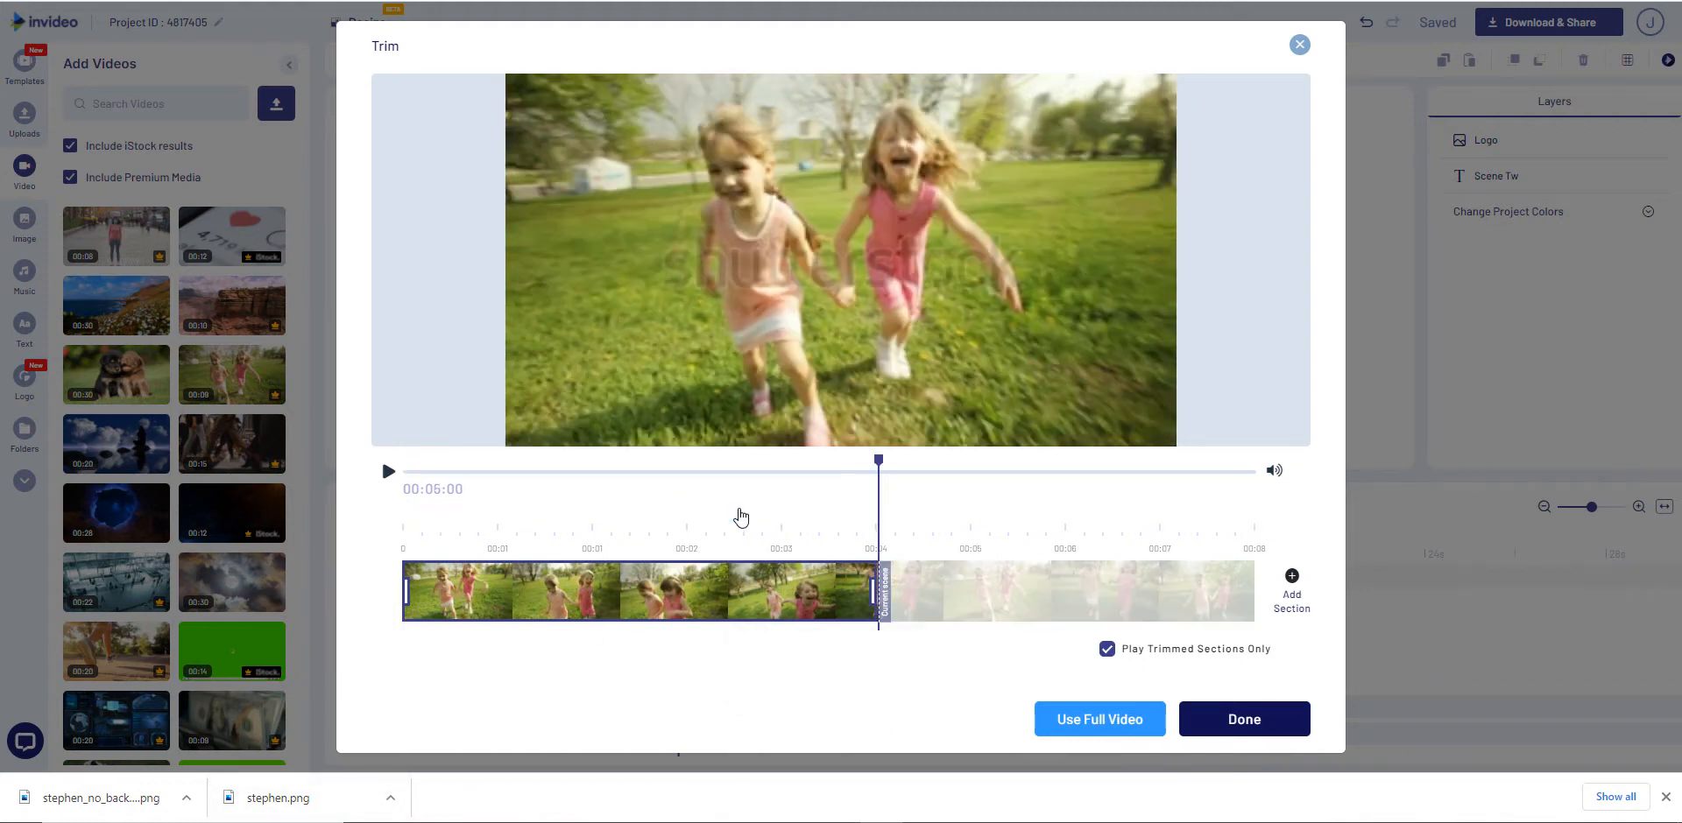
click(1230, 732)
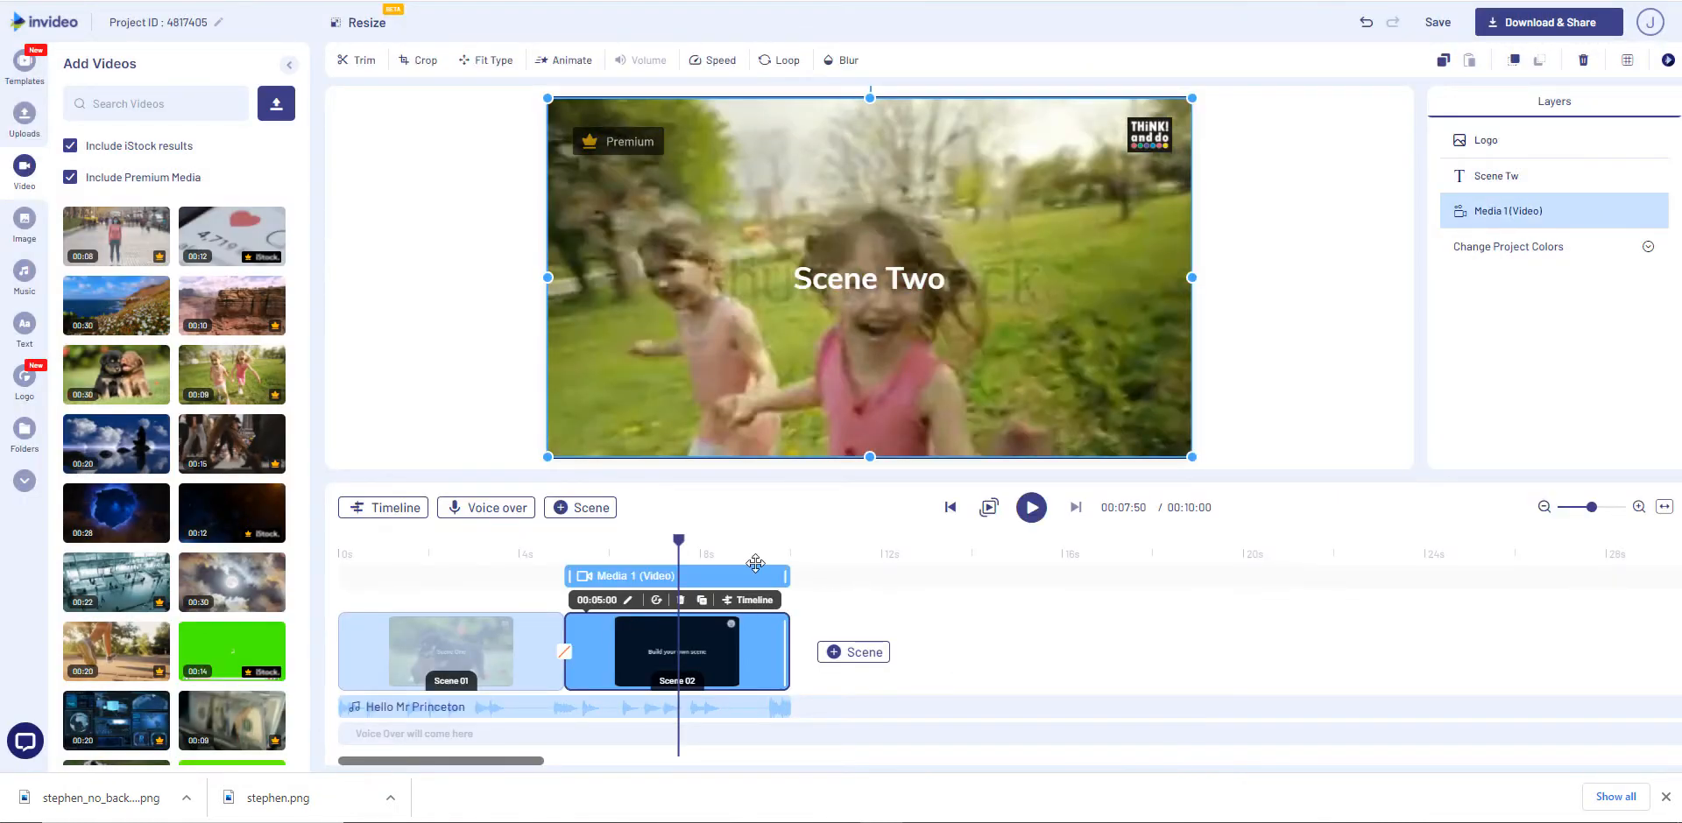
Play the video from the beginning to preview both scenes and the cut between them
click(341, 559)
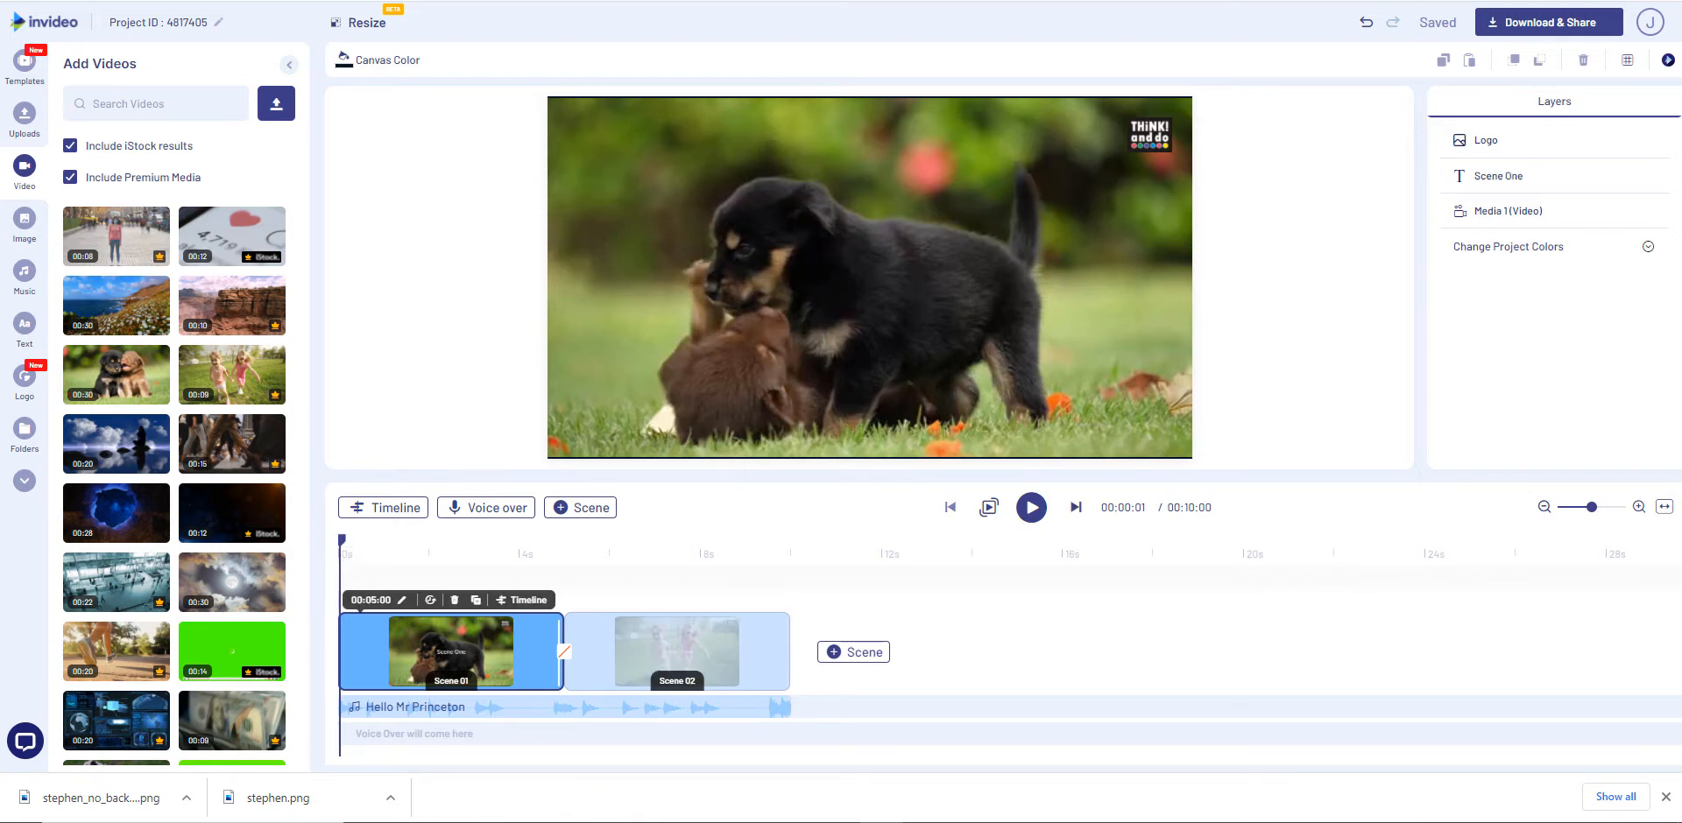
click(1032, 508)
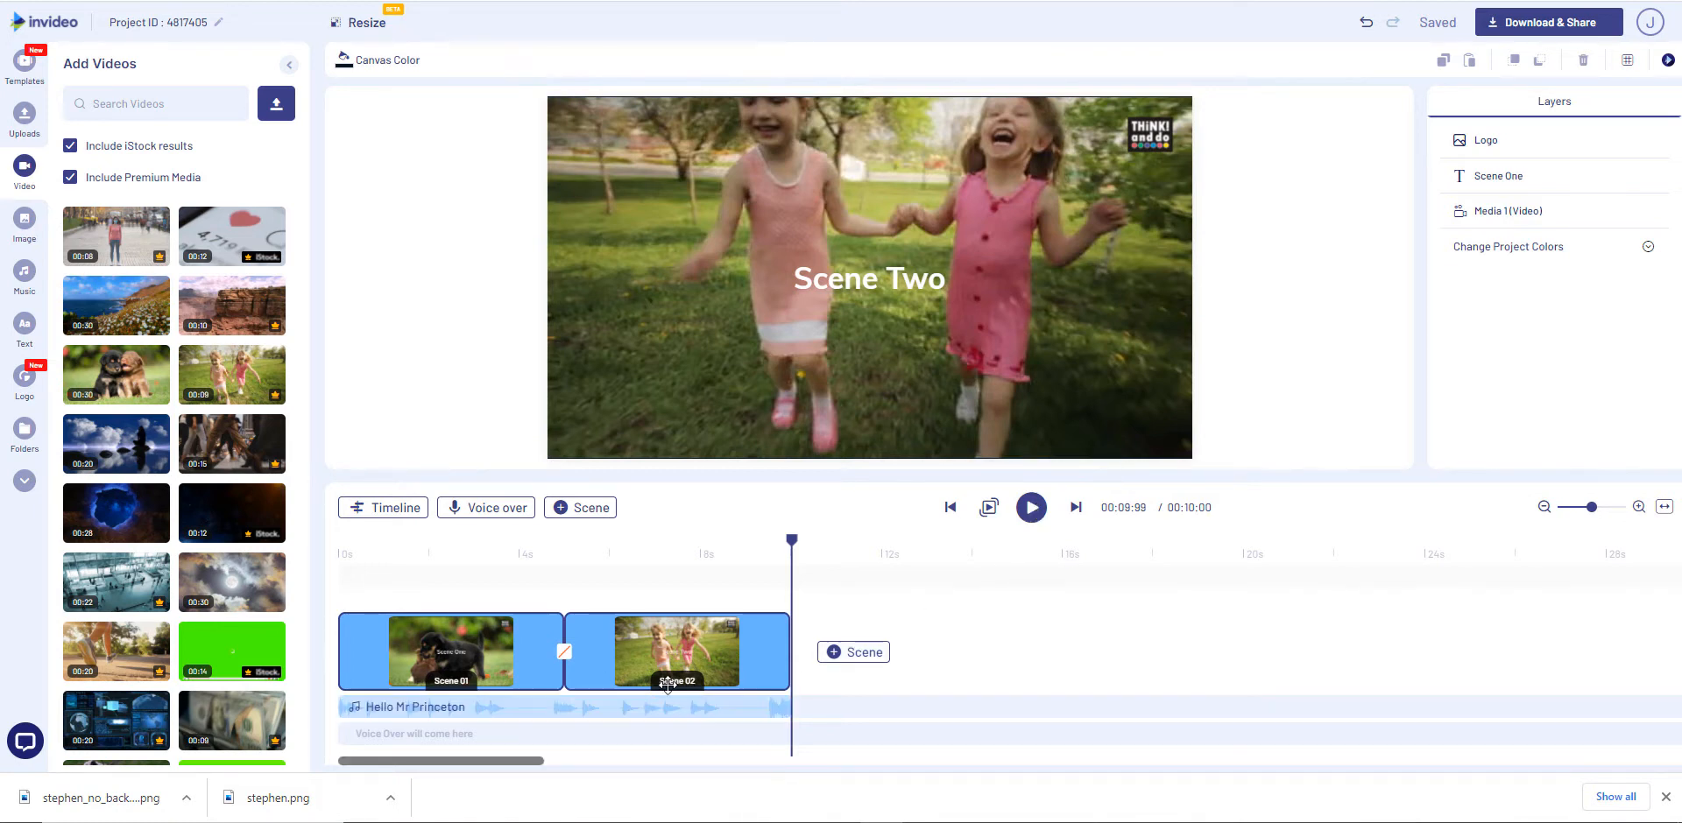
Apply the Pumpkin Fullhouse overlay transition between Scene 01 and Scene 02
click(564, 659)
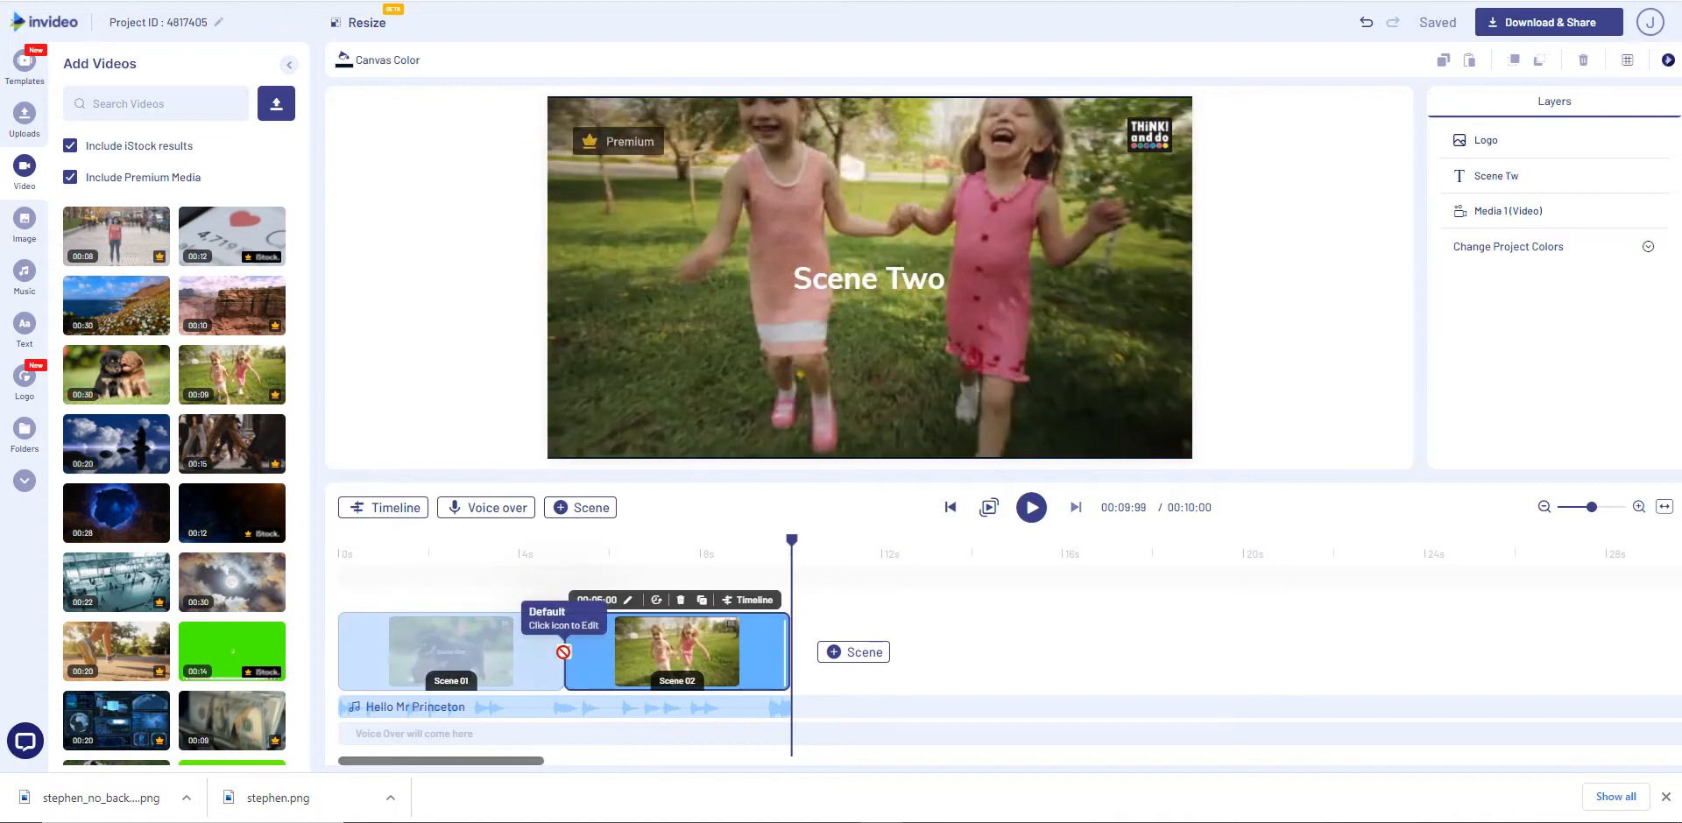
click(565, 656)
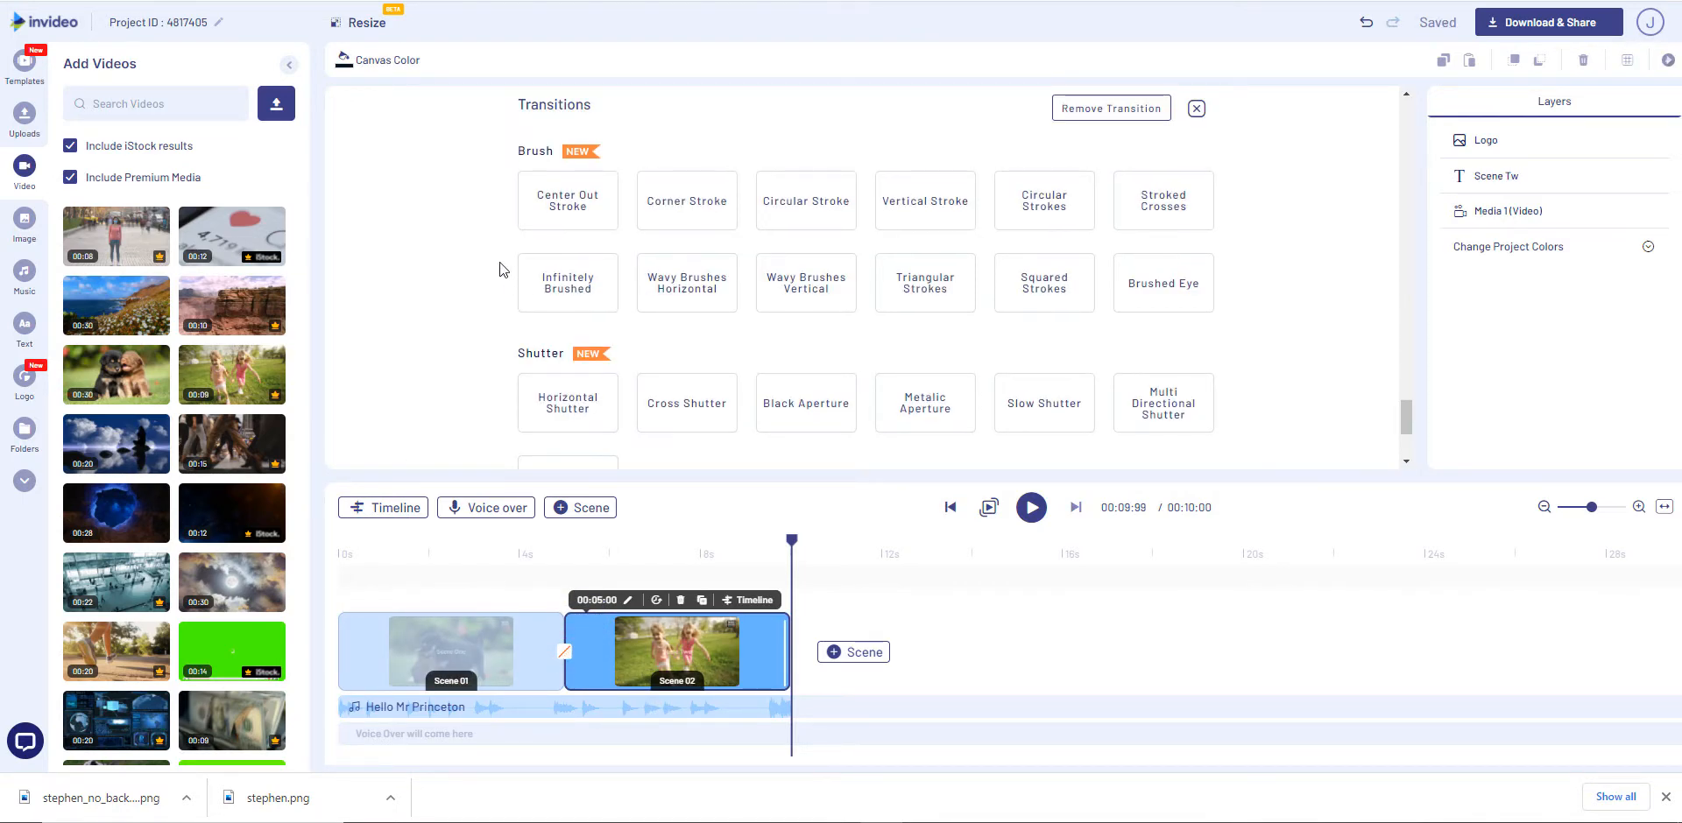
scroll(499, 267, up, 5)
scroll(499, 268, up, 10)
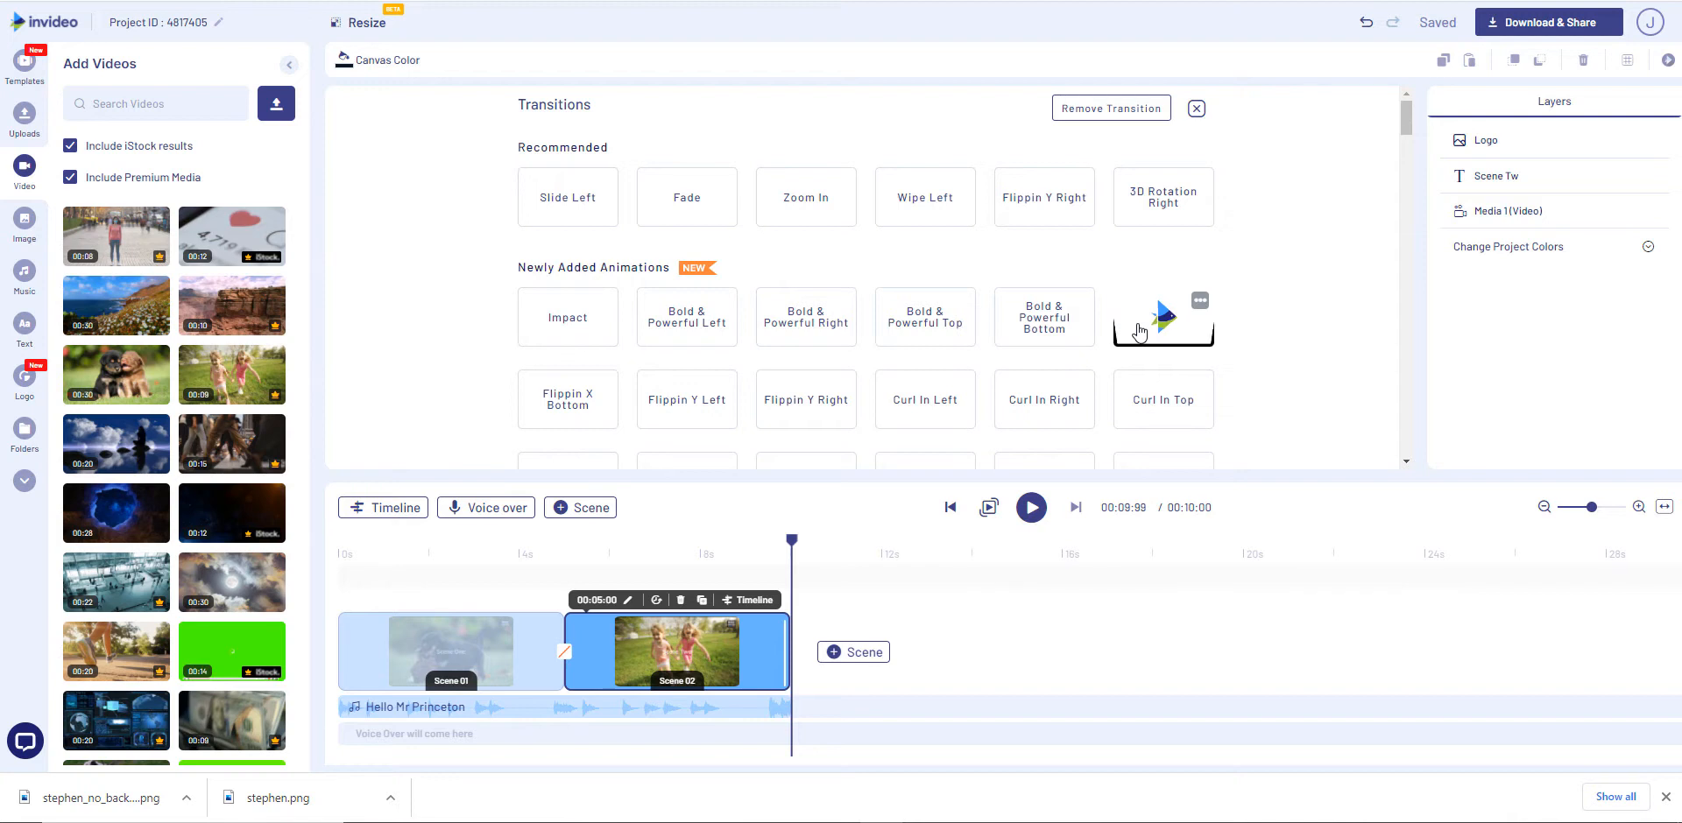
scroll(482, 346, down, 4)
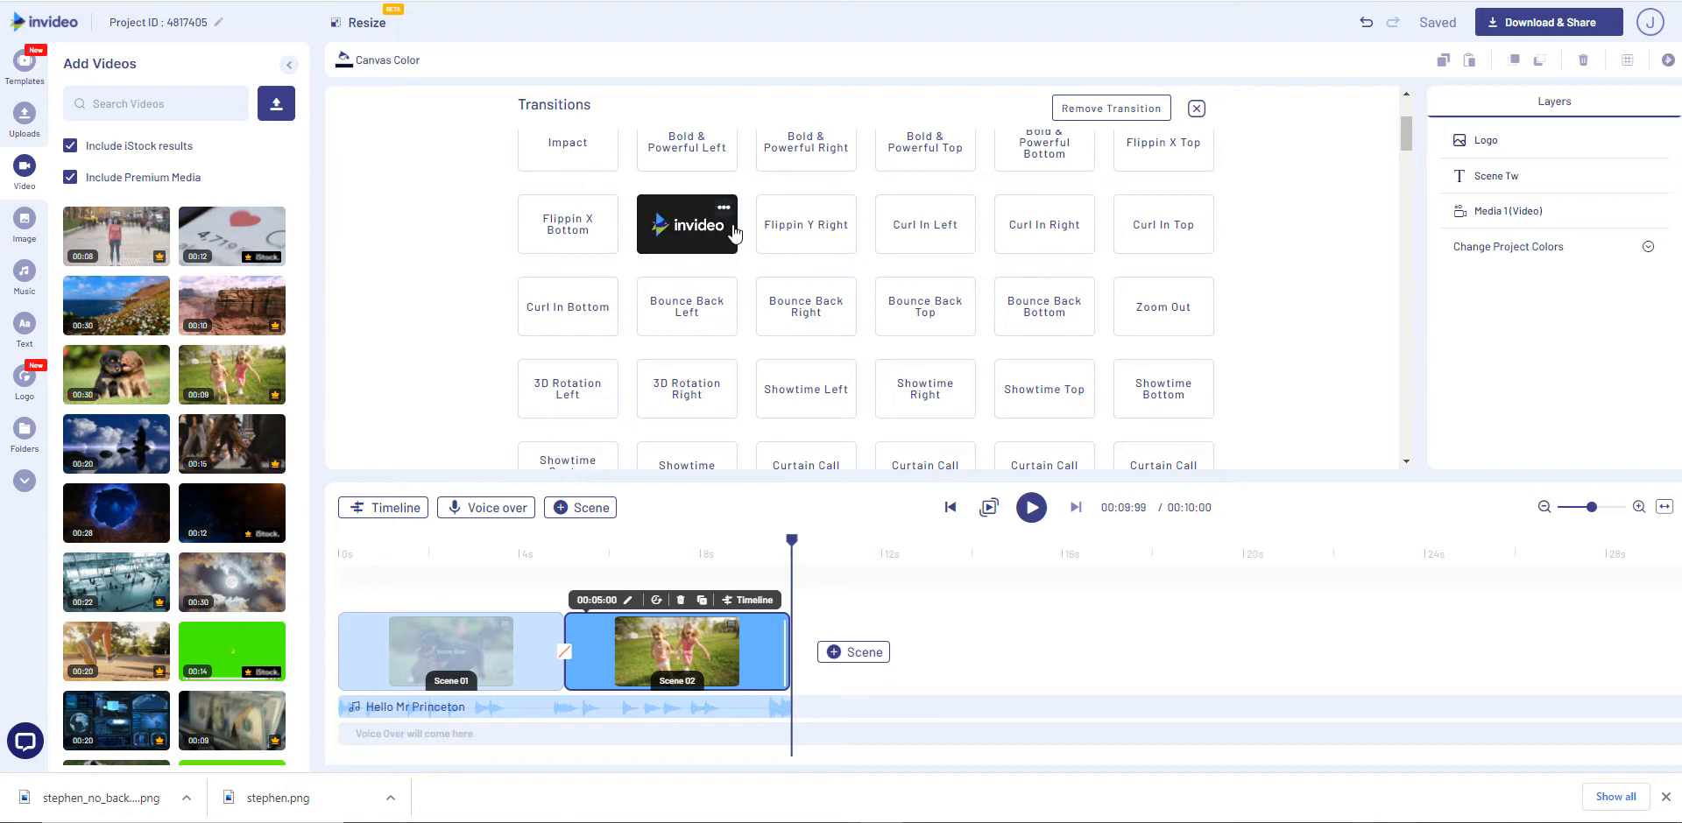
scroll(436, 256, up, 4)
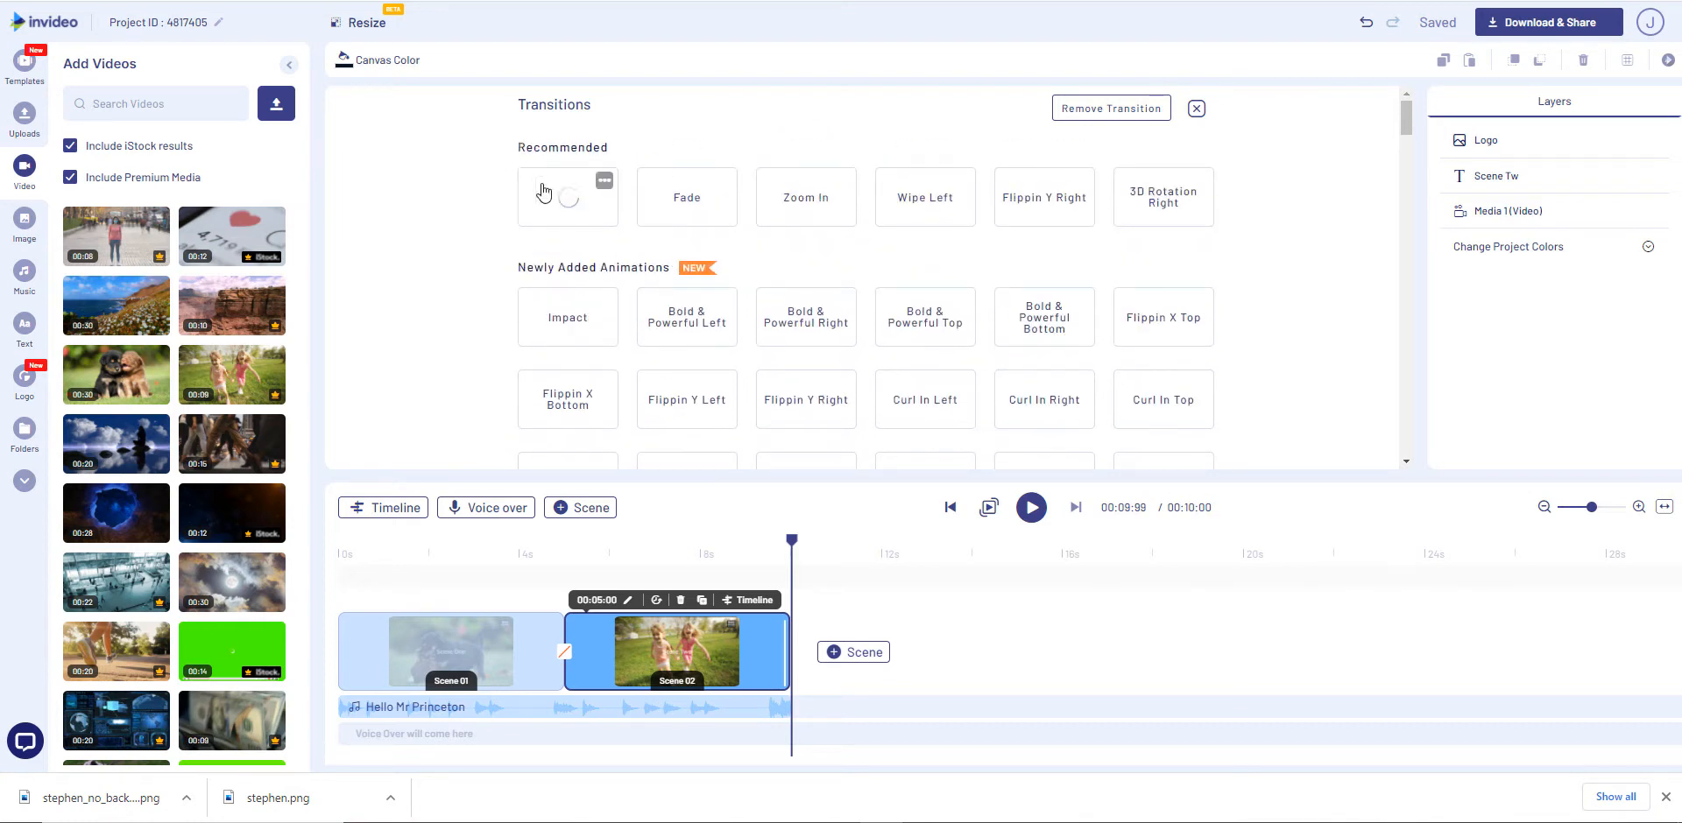
scroll(579, 339, down, 1)
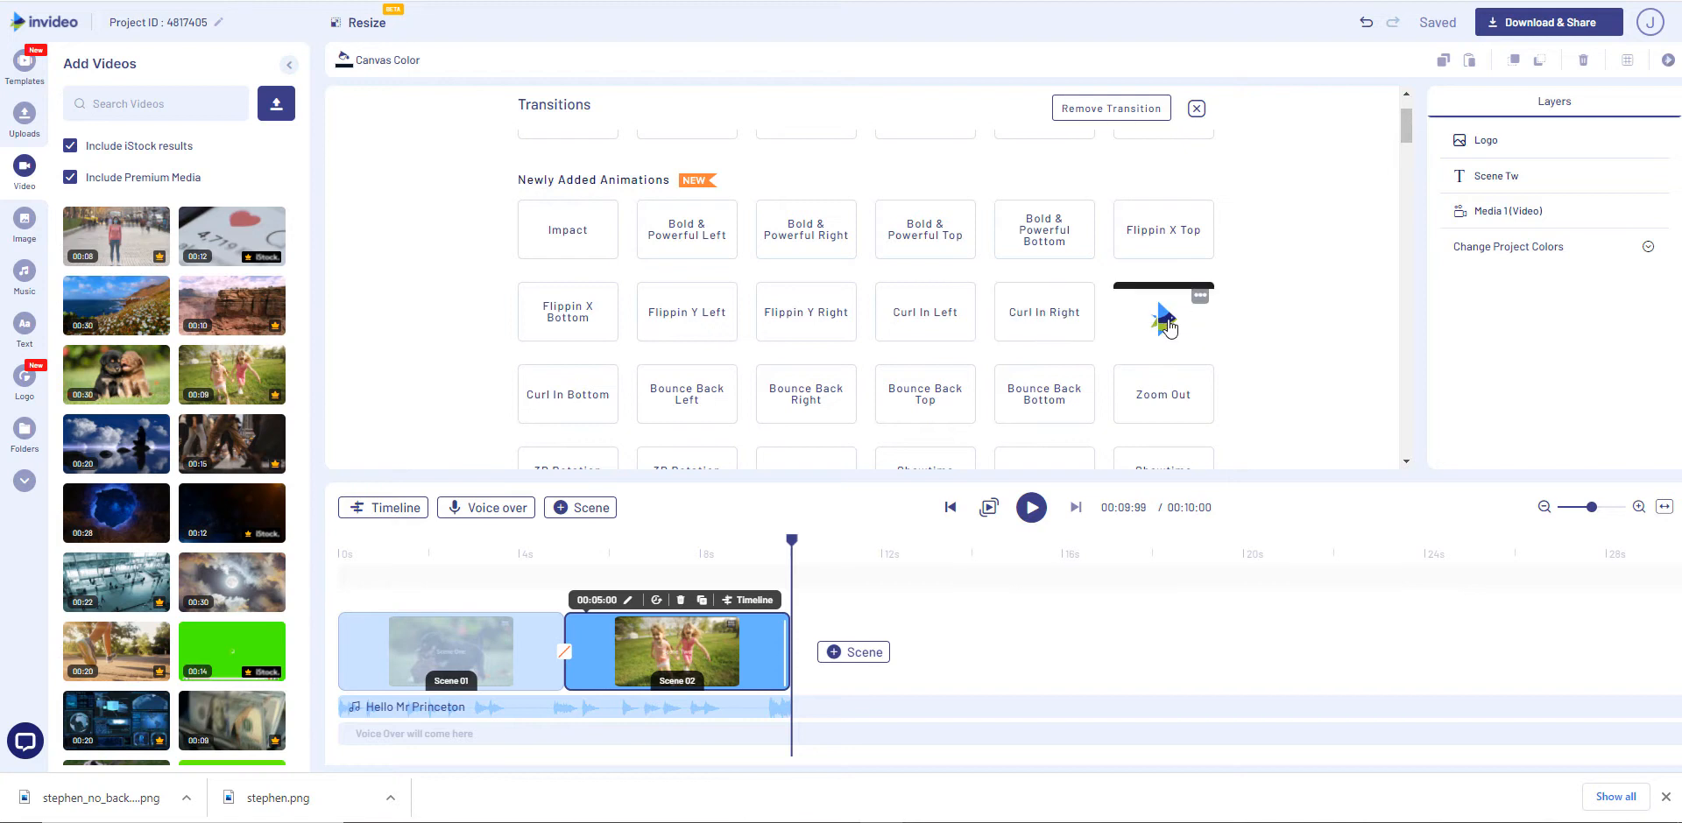
scroll(473, 263, down, 5)
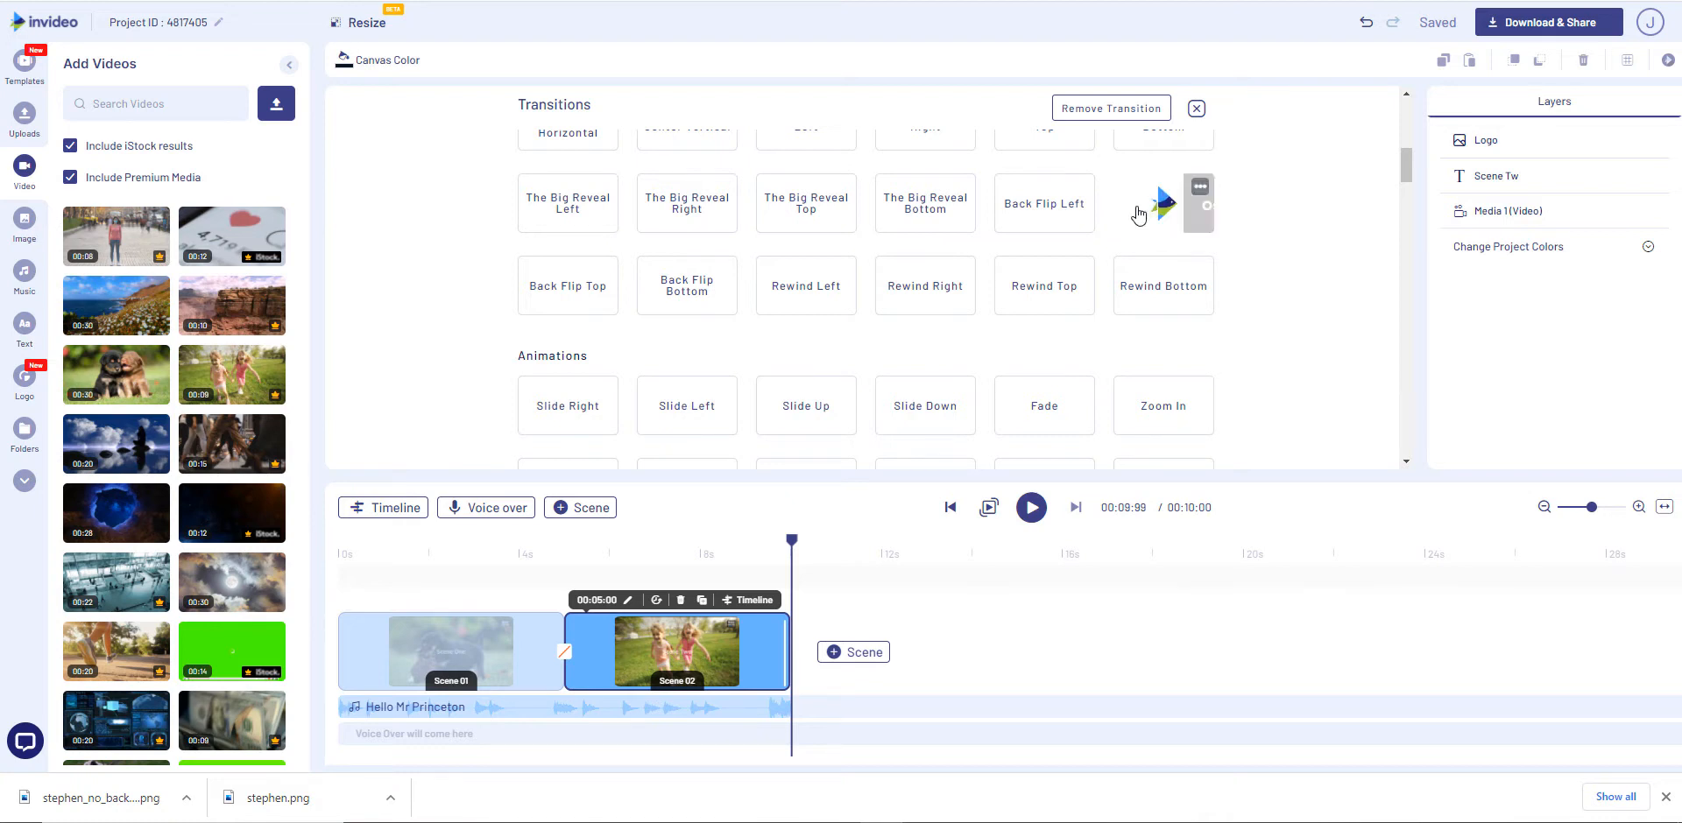
scroll(469, 214, down, 3)
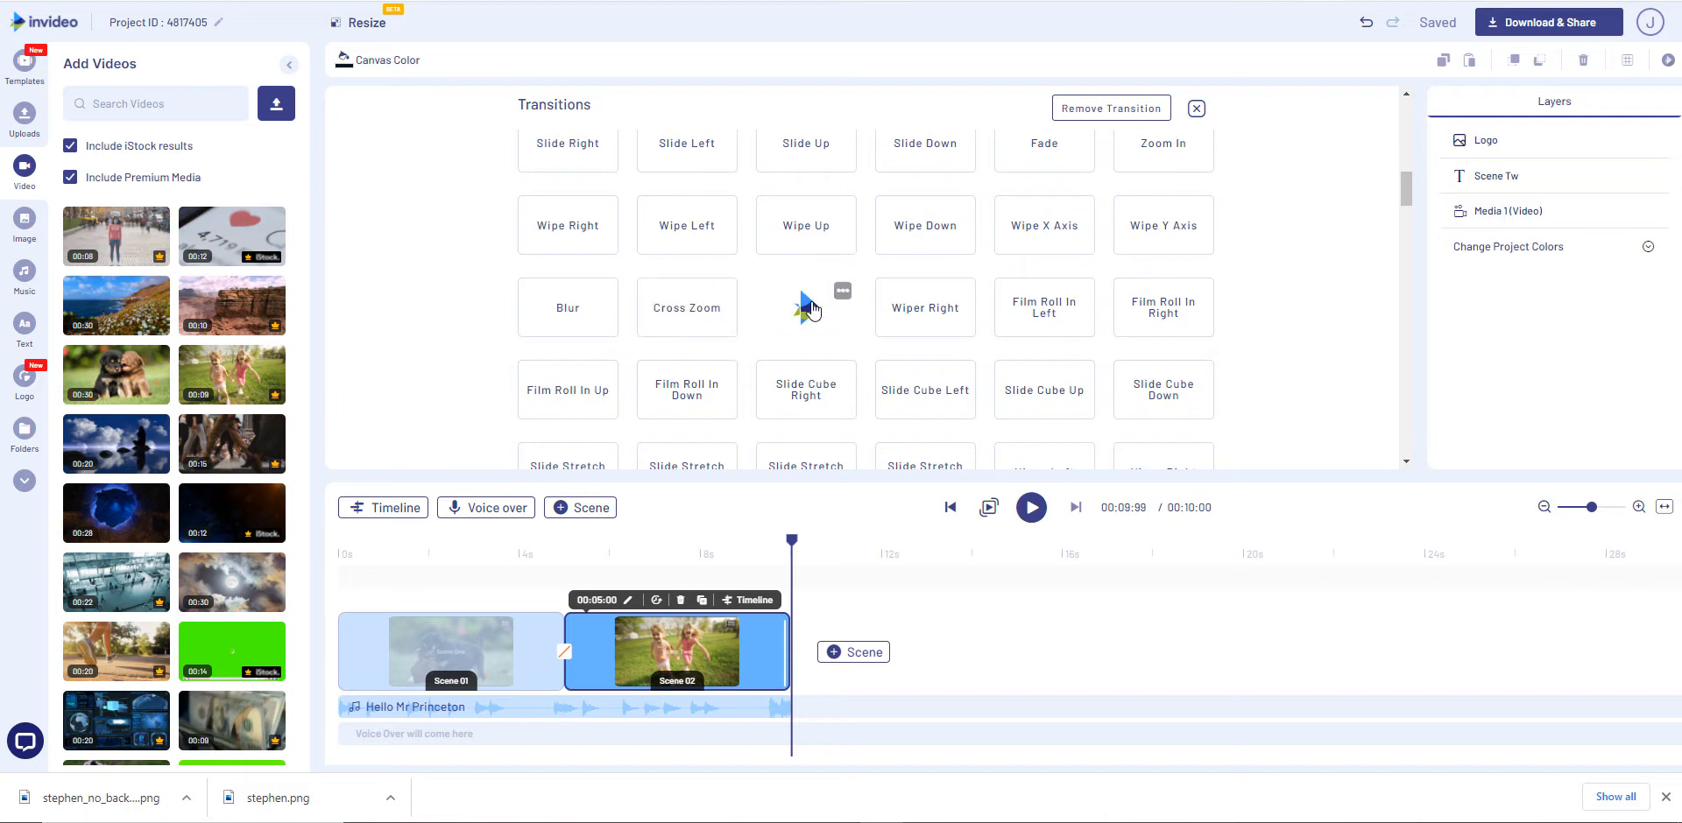
scroll(526, 297, down, 2)
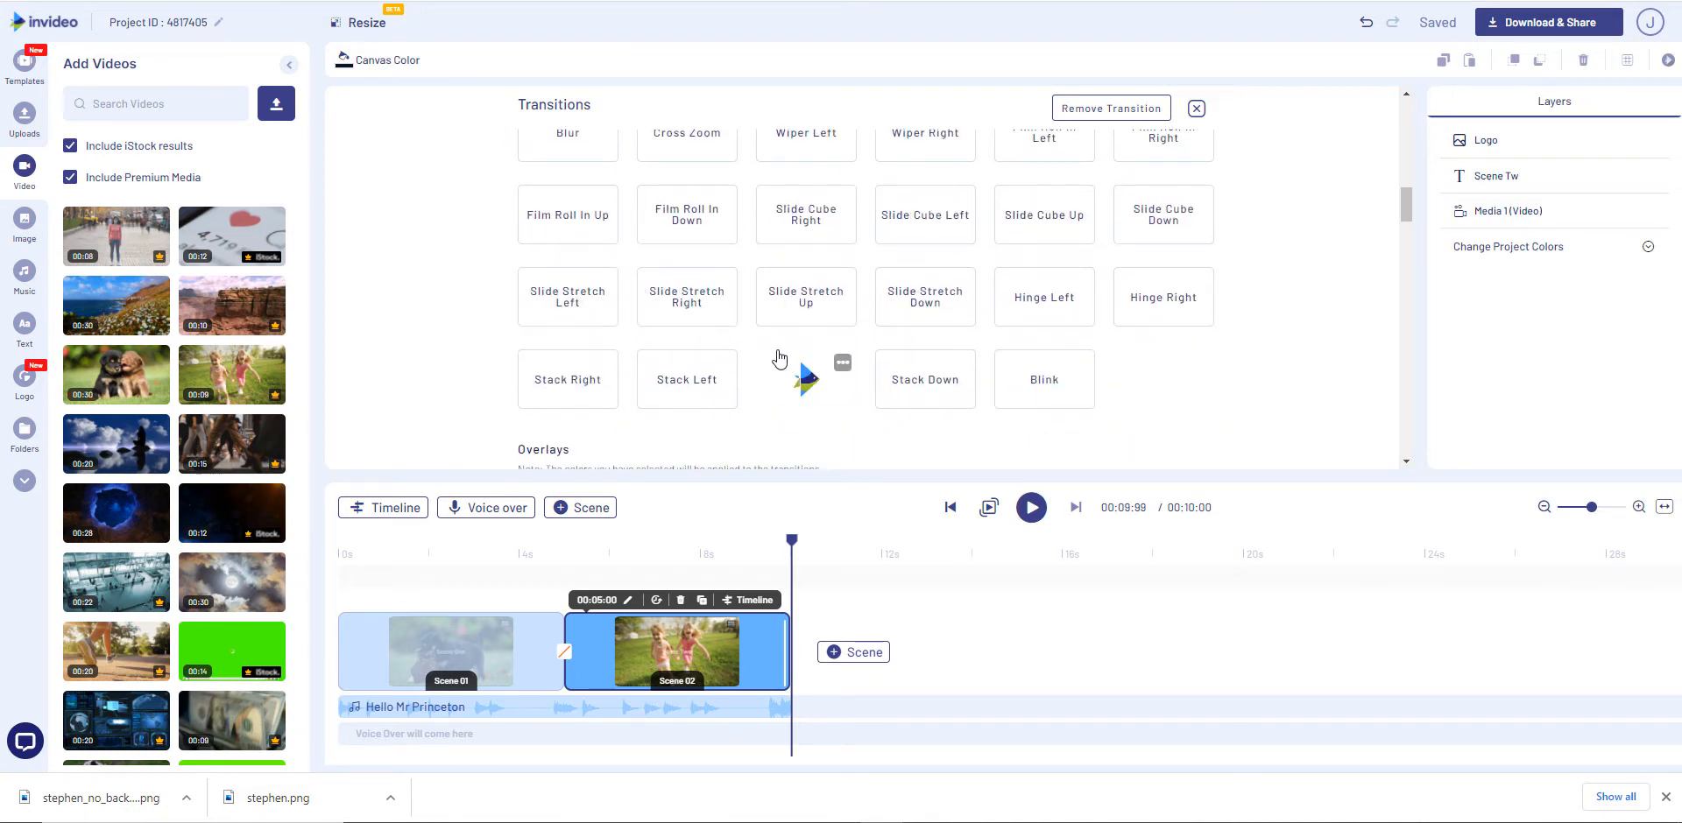
scroll(357, 285, down, 3)
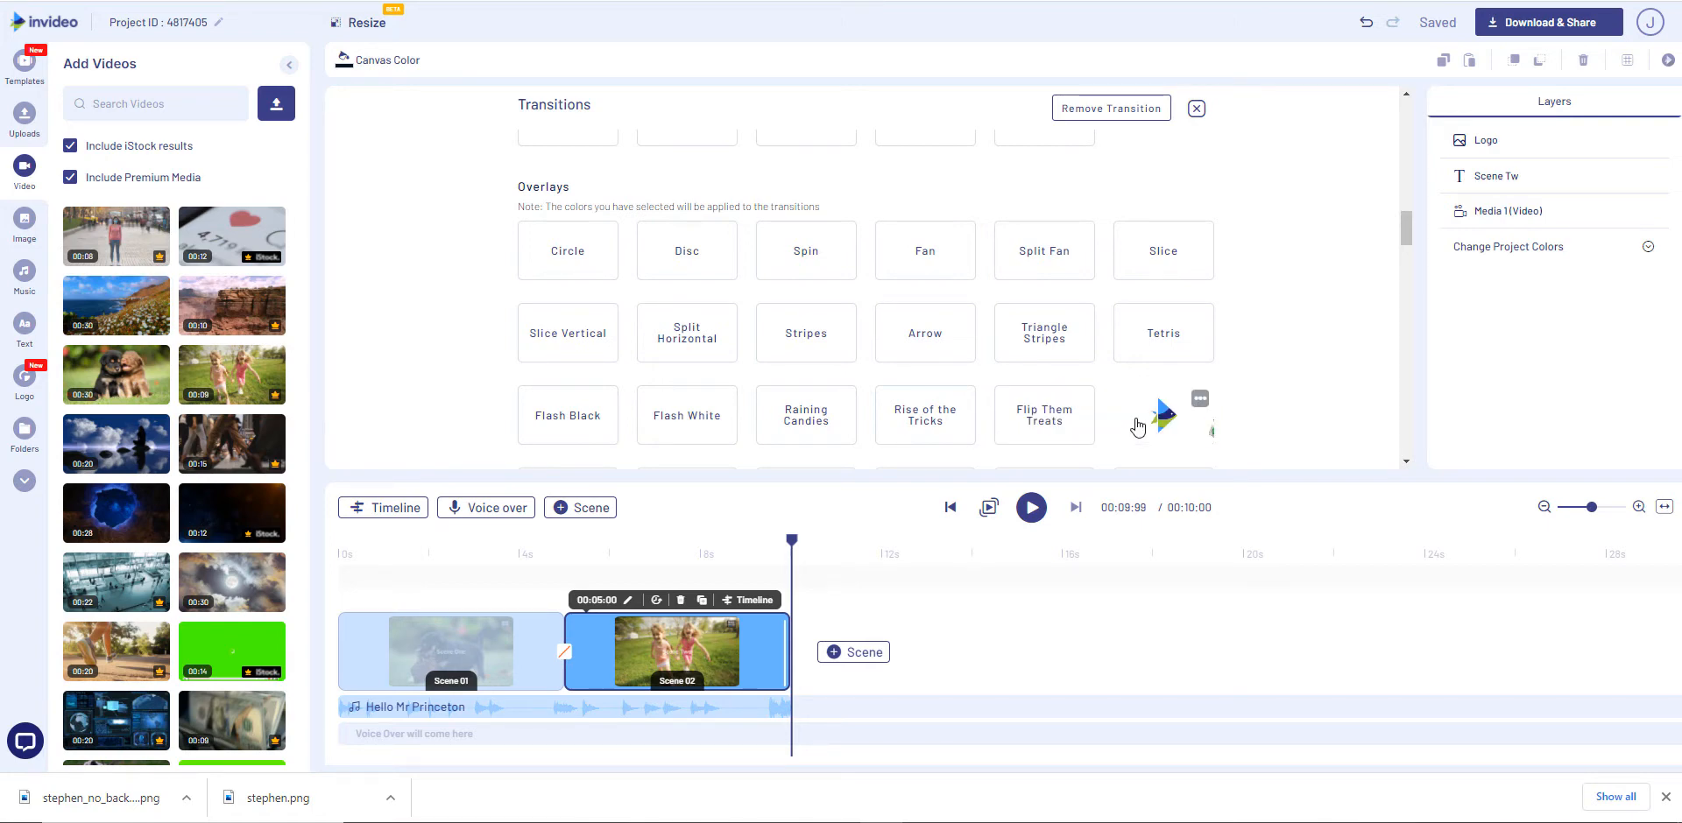
scroll(488, 271, down, 3)
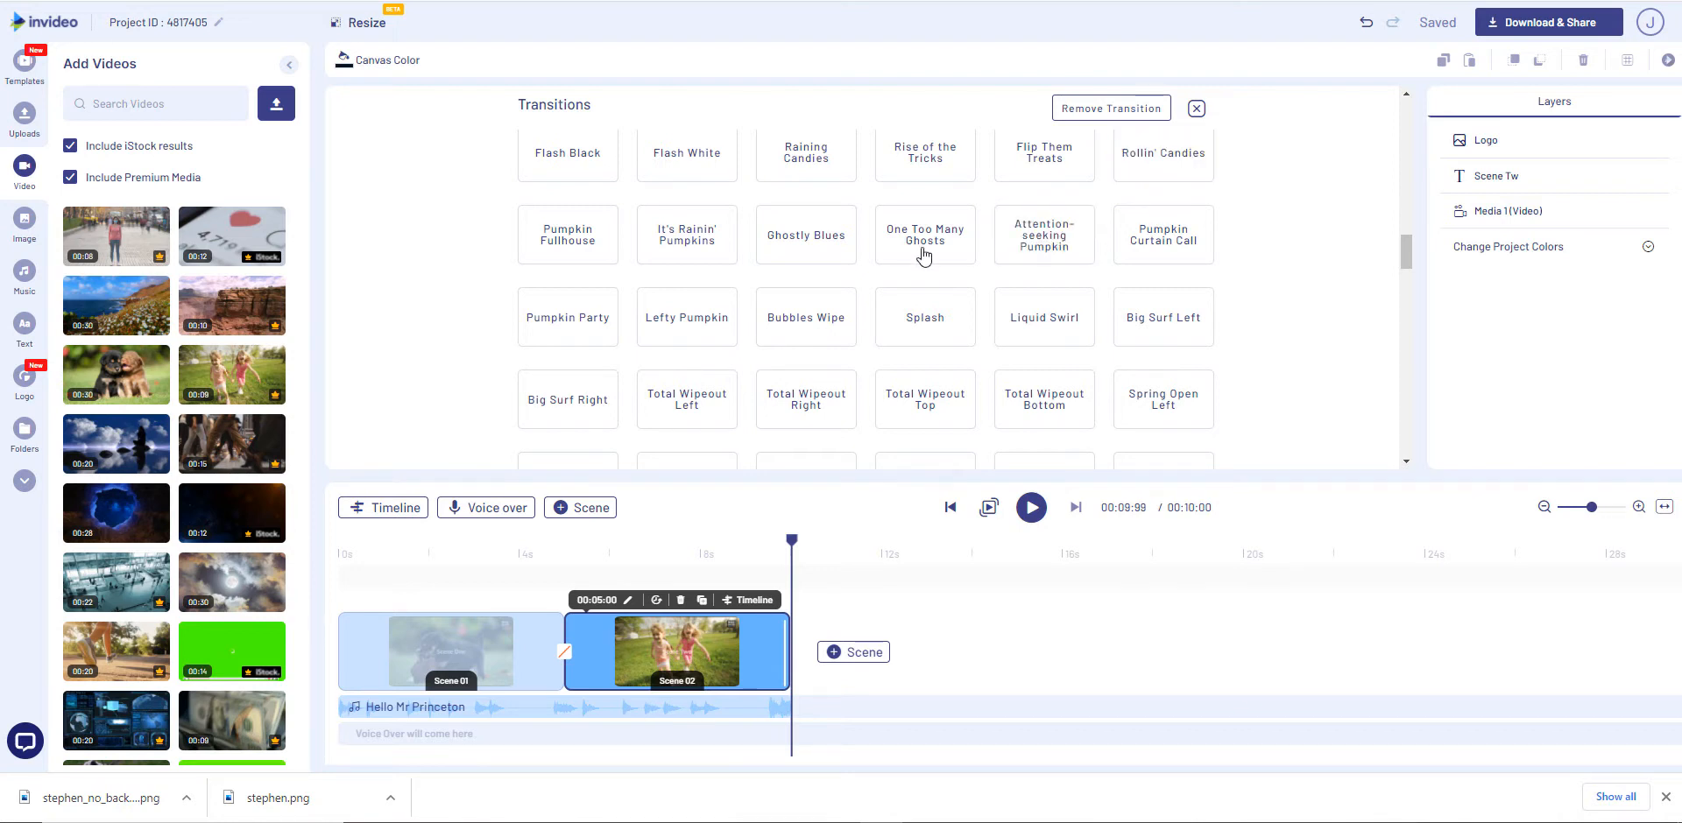
mouse_move(583, 248)
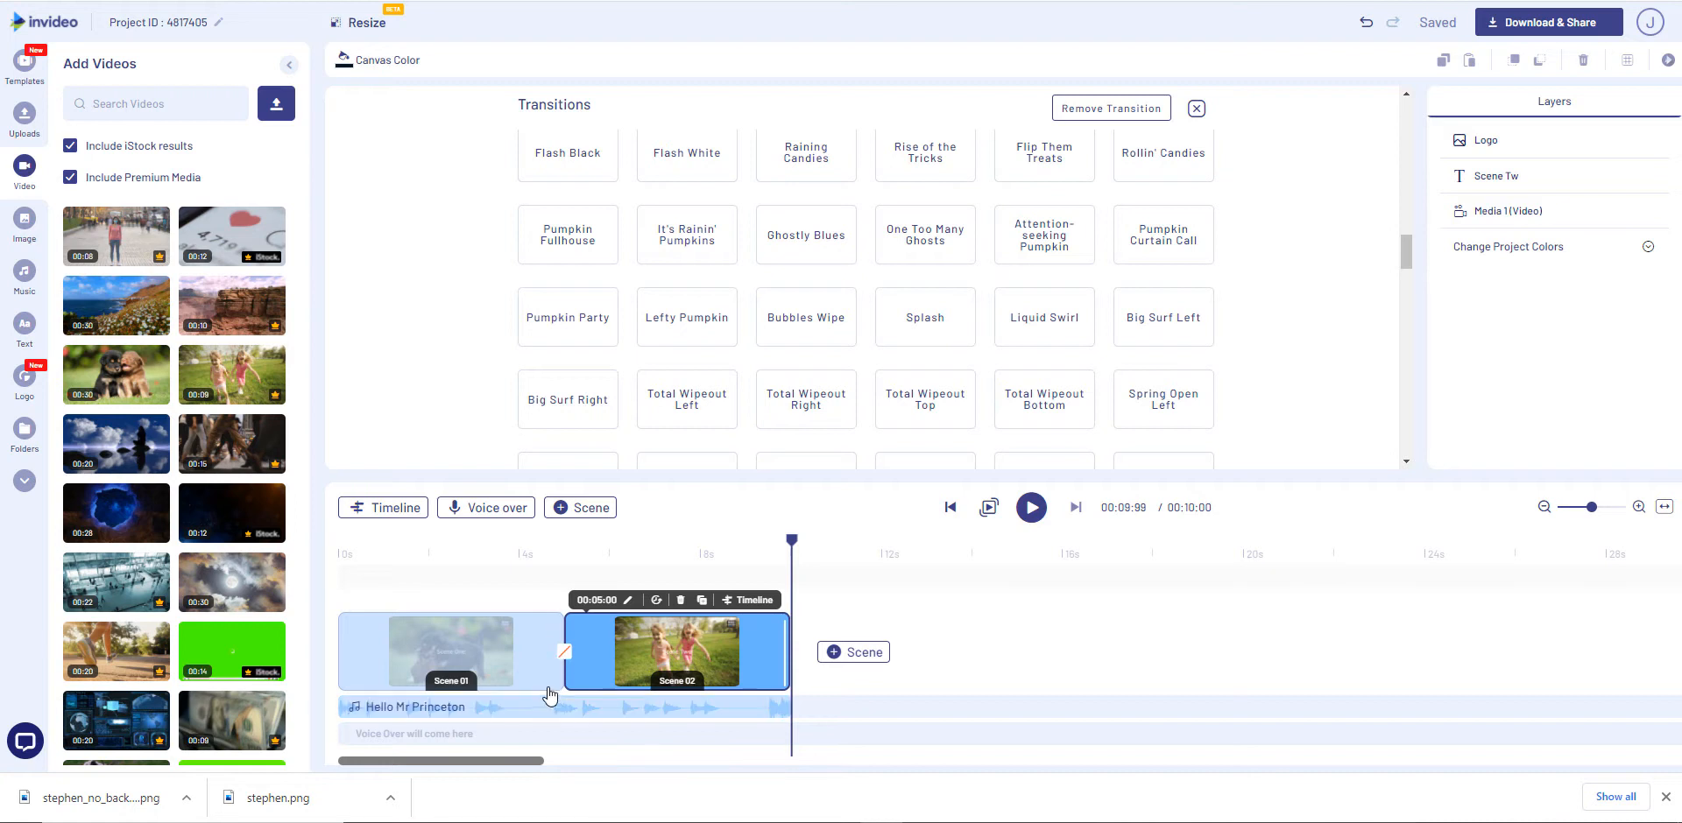
mouse_move(574, 718)
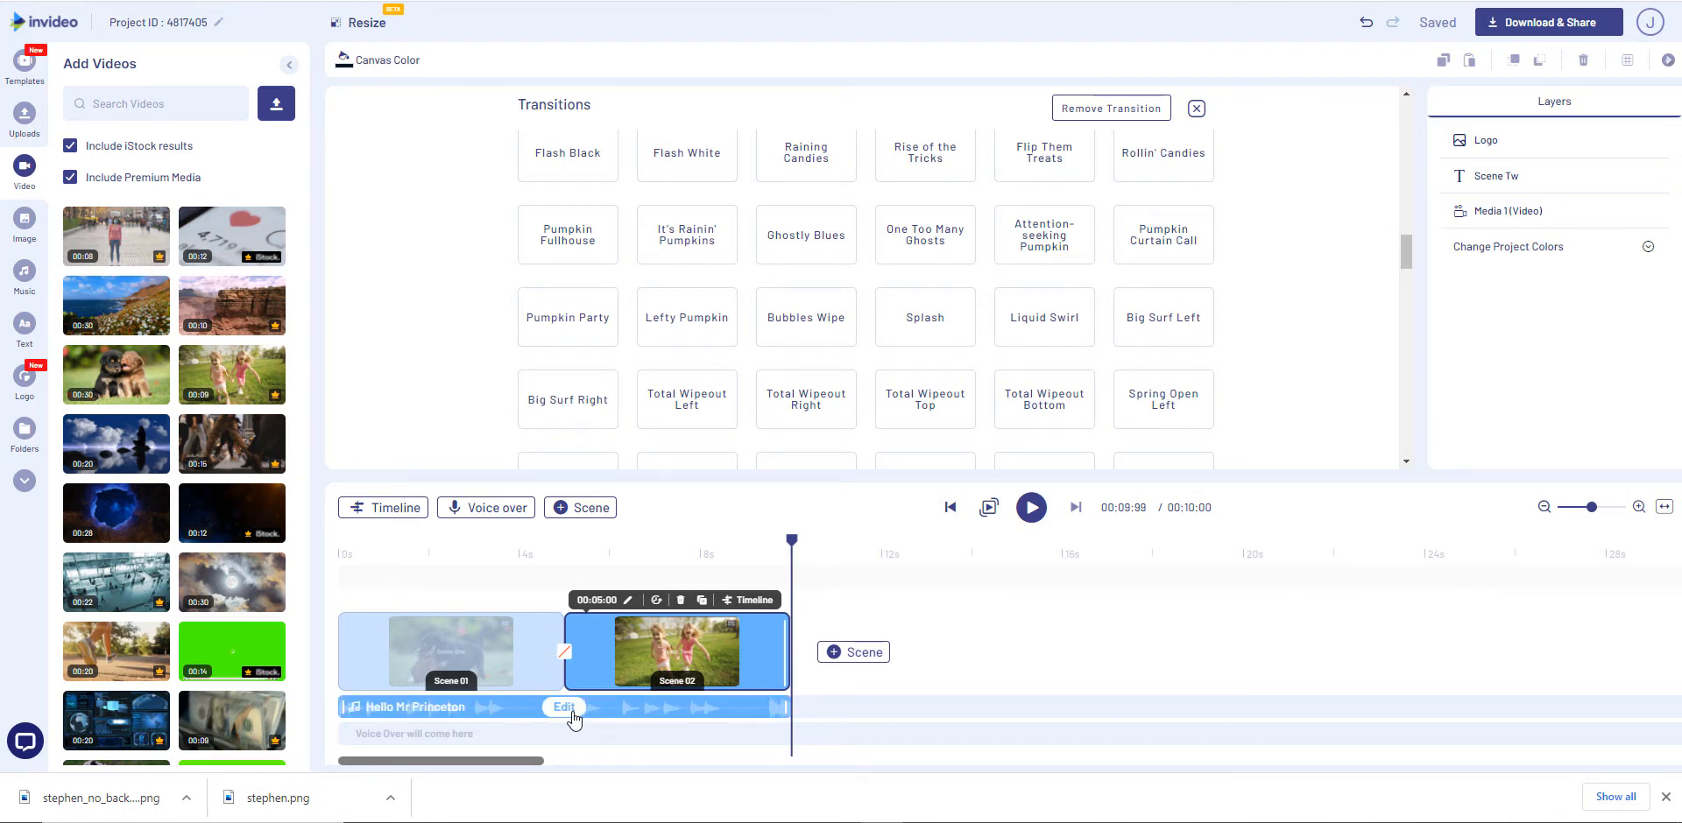
click(534, 233)
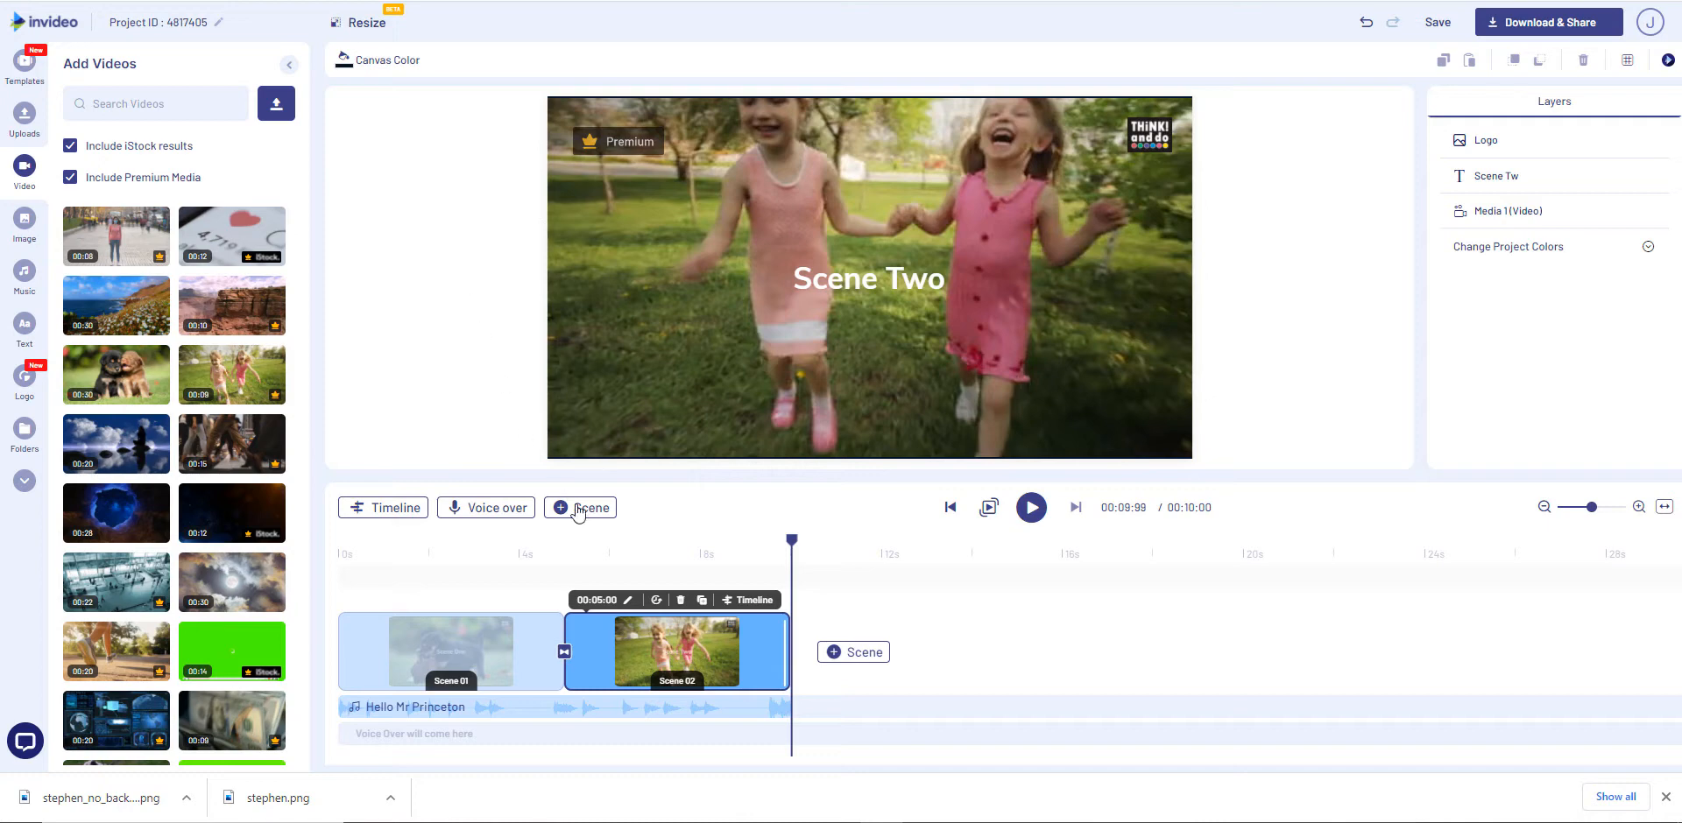
Examine the remaining transitions available between the two scenes, including the Overlays, Light Leaks, Brush, Shutter and Glitch groups
click(564, 651)
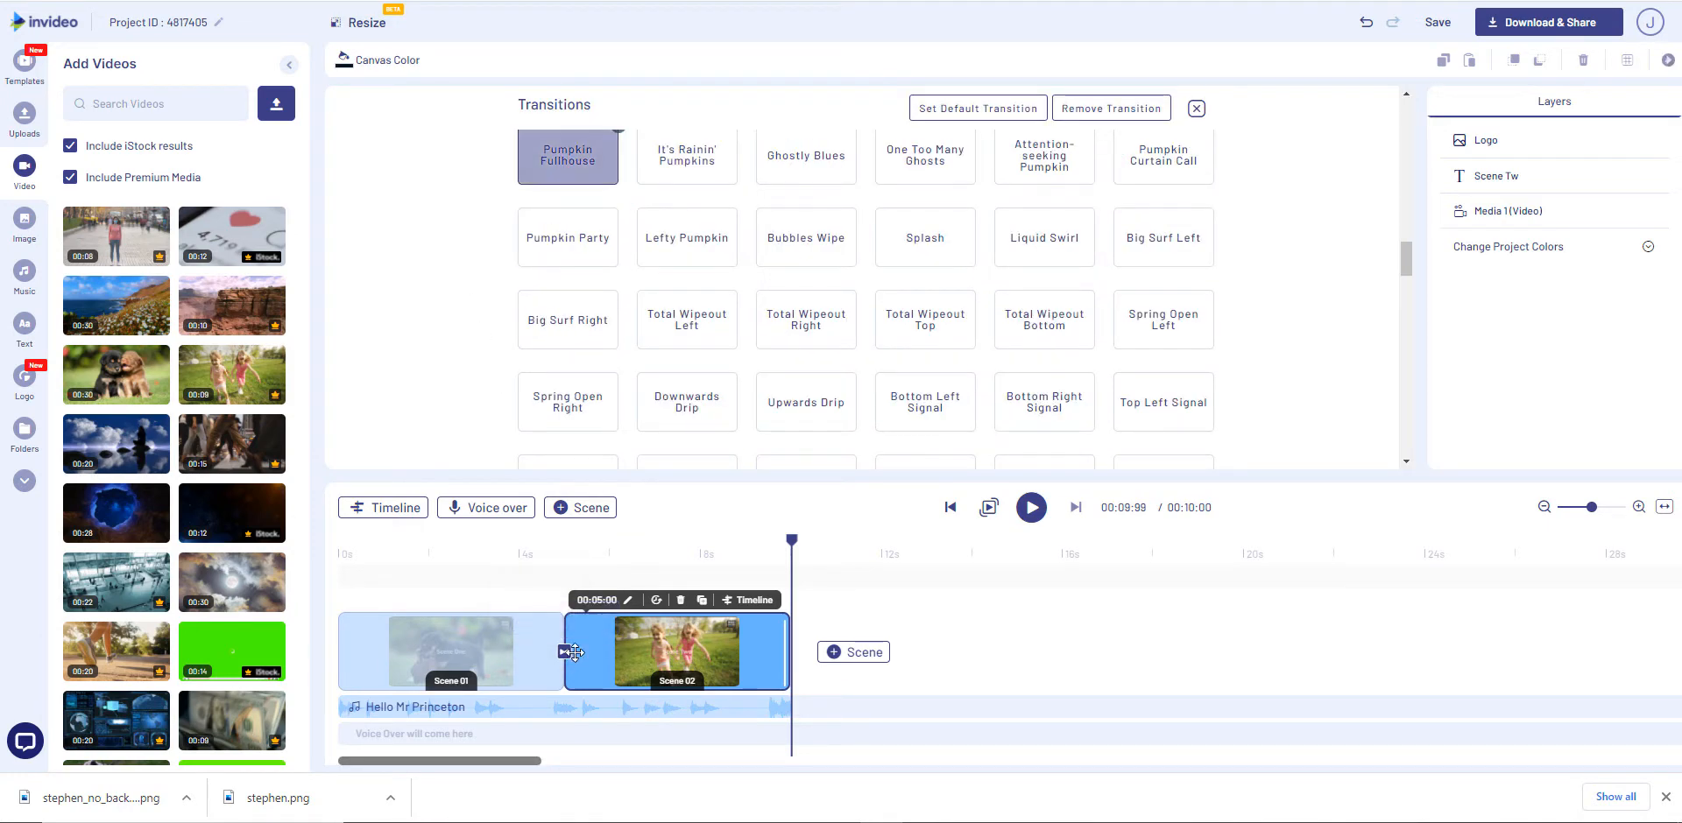
scroll(419, 225, down, 3)
scroll(418, 217, down, 8)
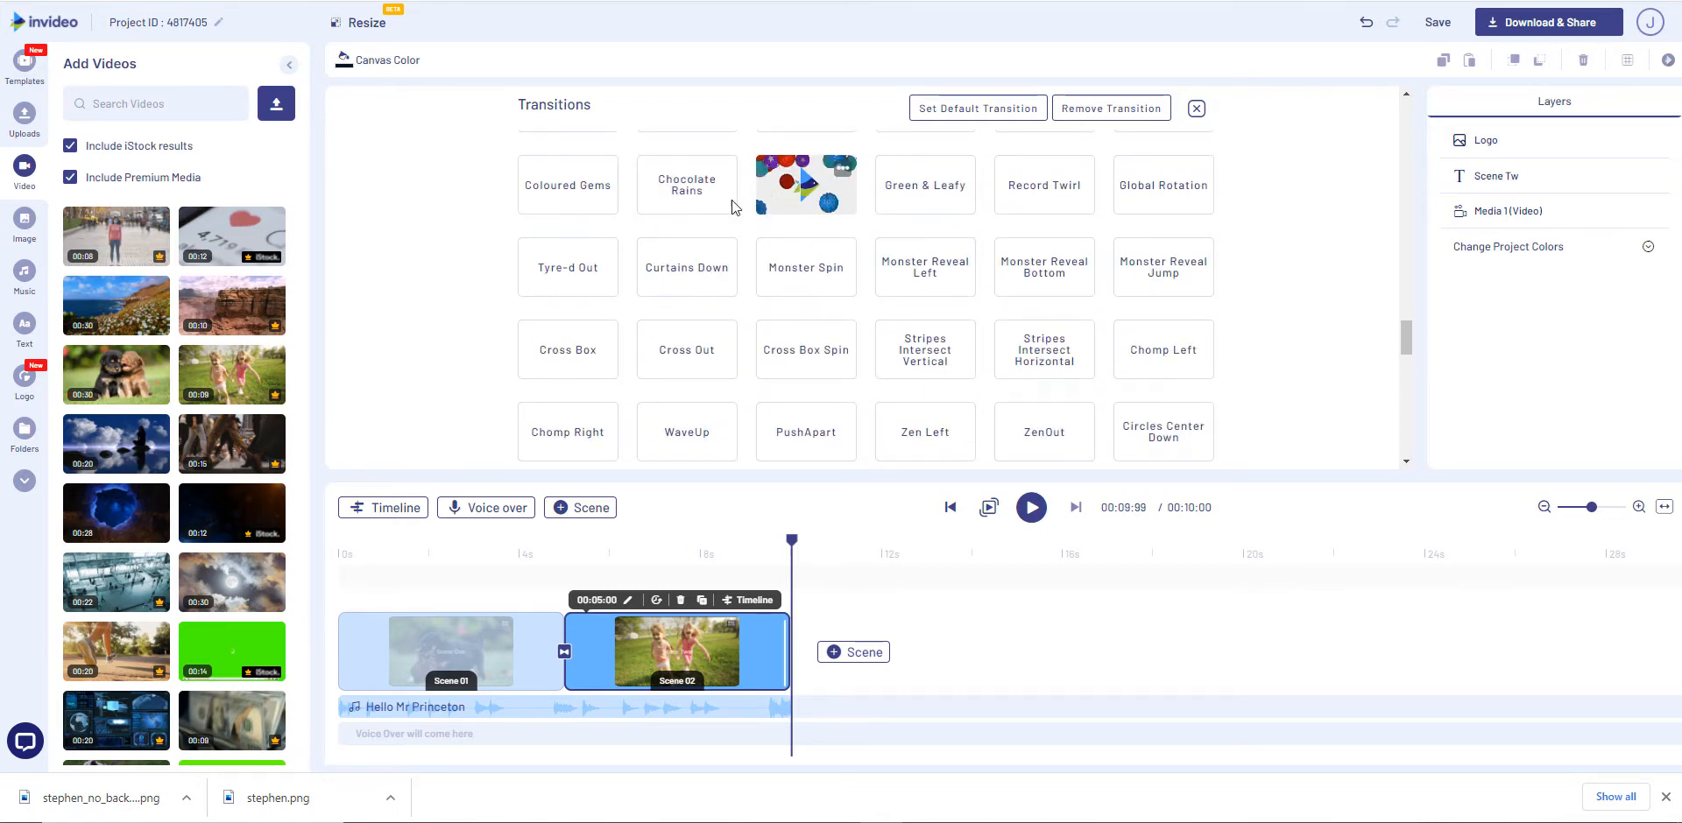
scroll(347, 276, up, 5)
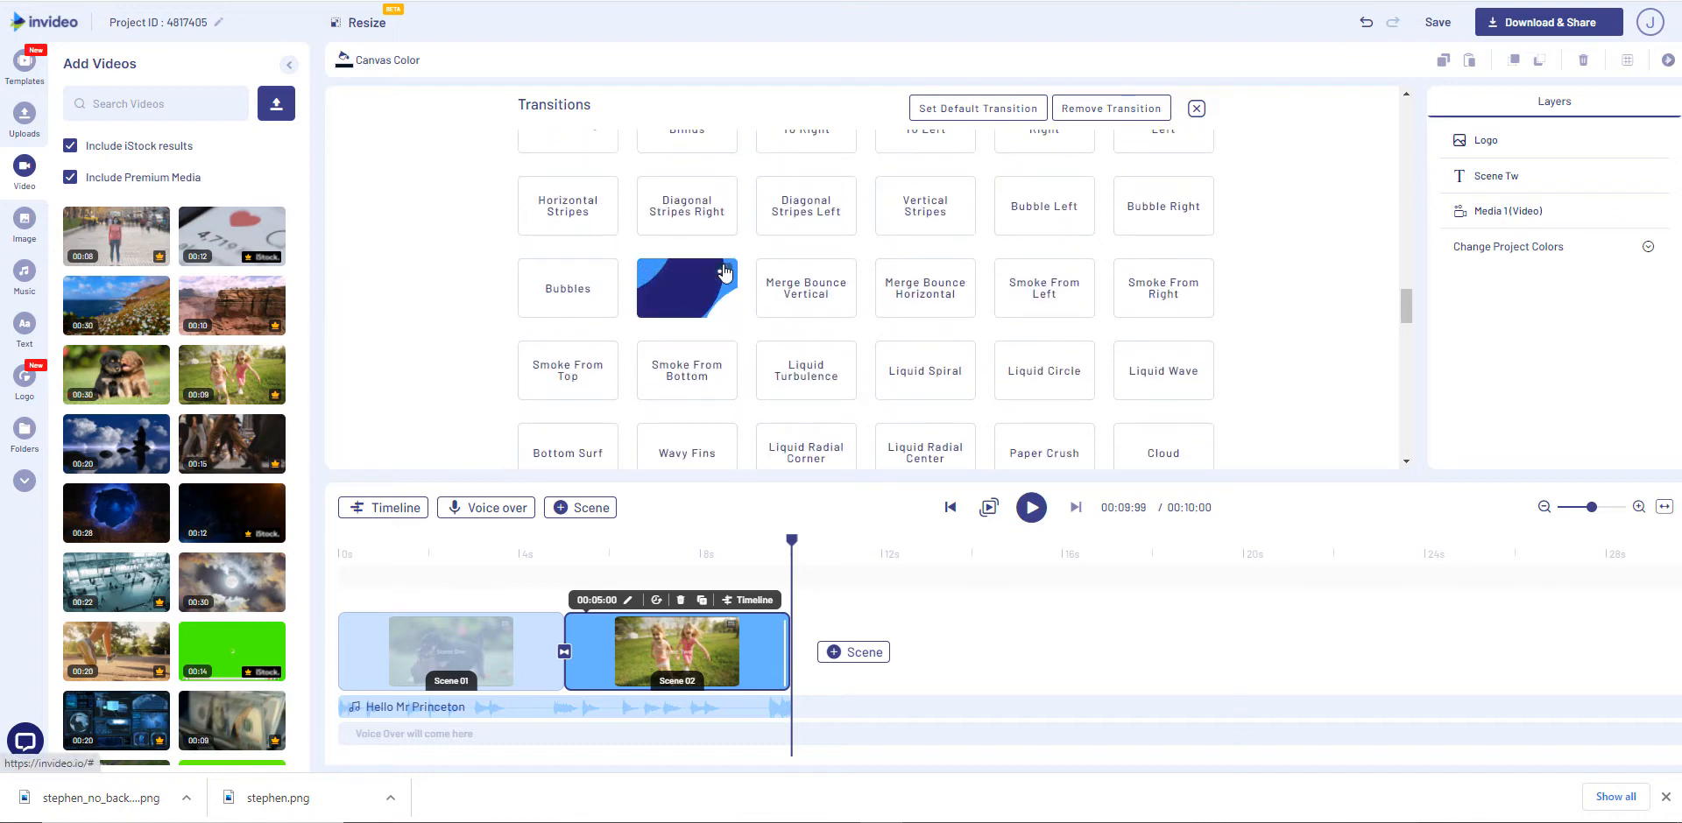
scroll(398, 355, down, 3)
scroll(398, 355, down, 3)
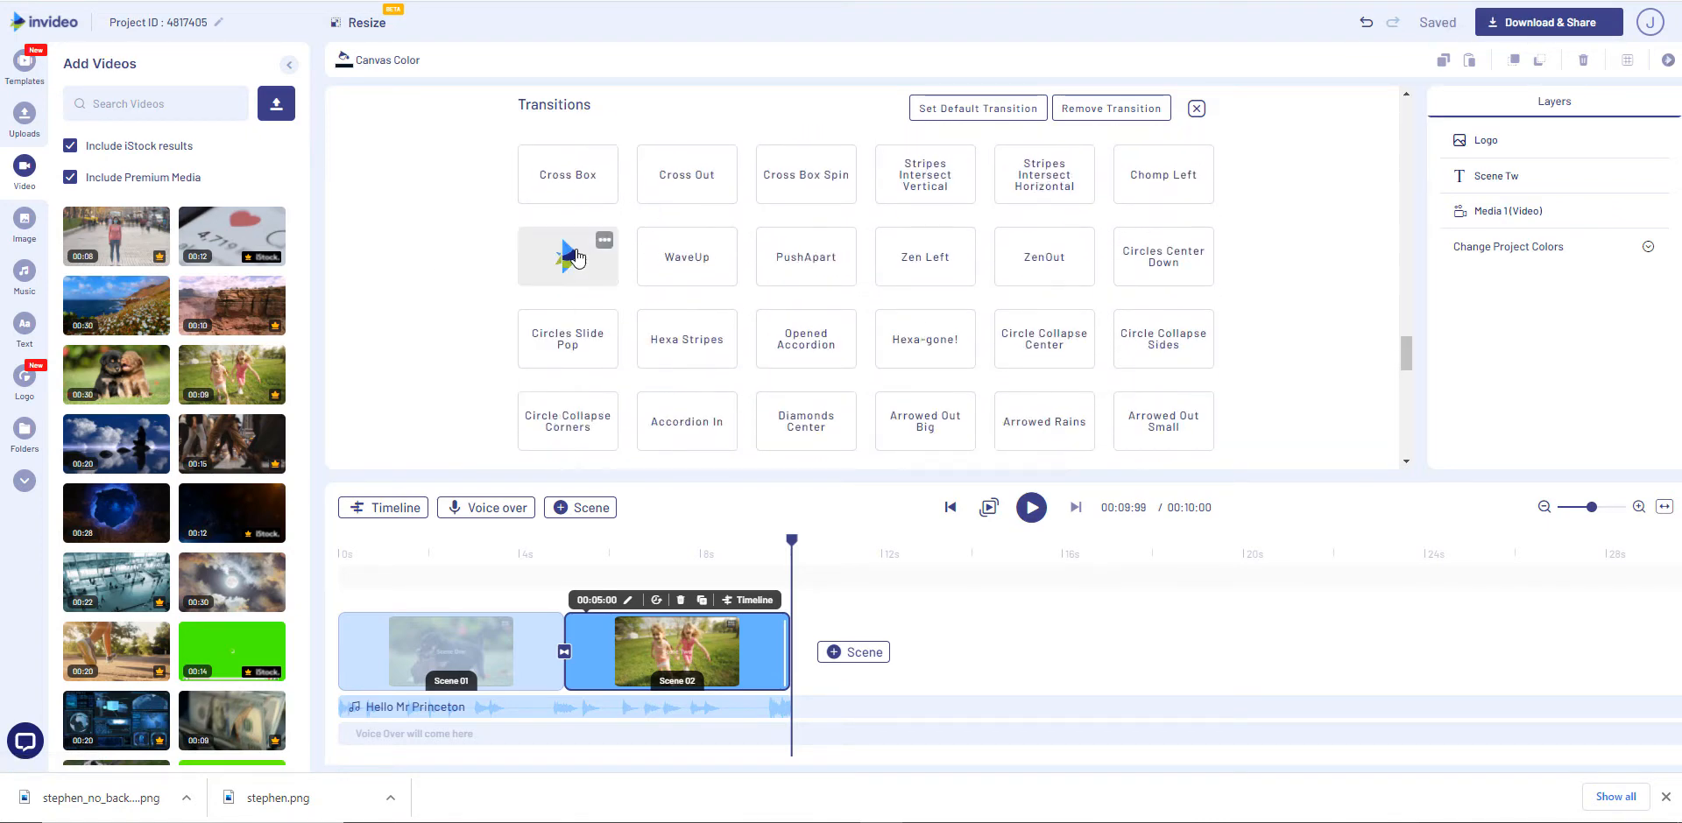
scroll(736, 320, up, 3)
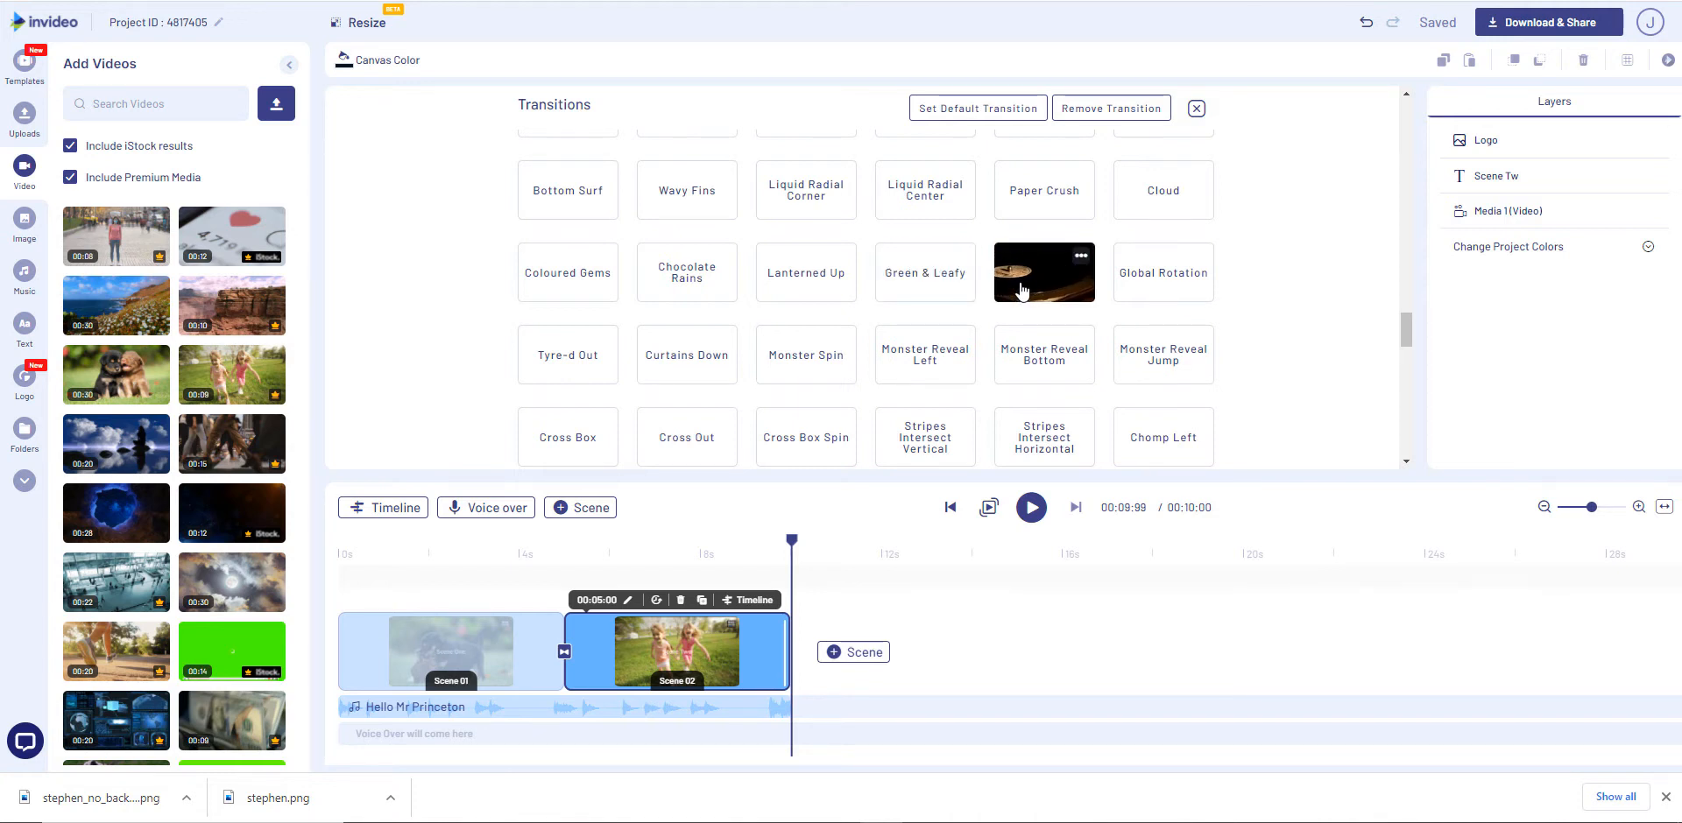
scroll(410, 331, down, 1)
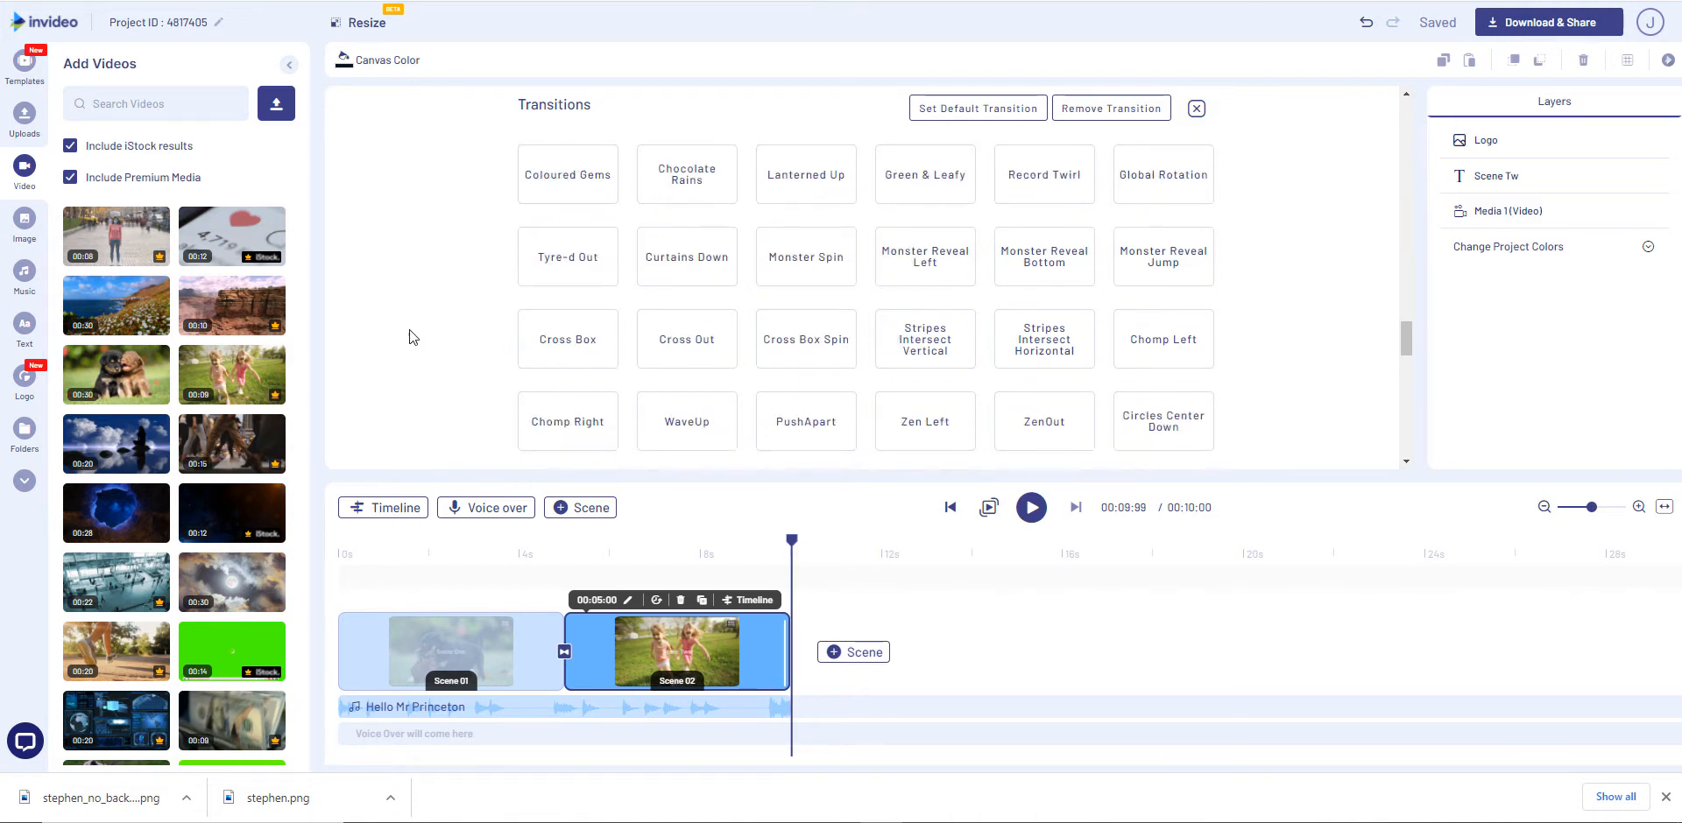
scroll(405, 321, down, 5)
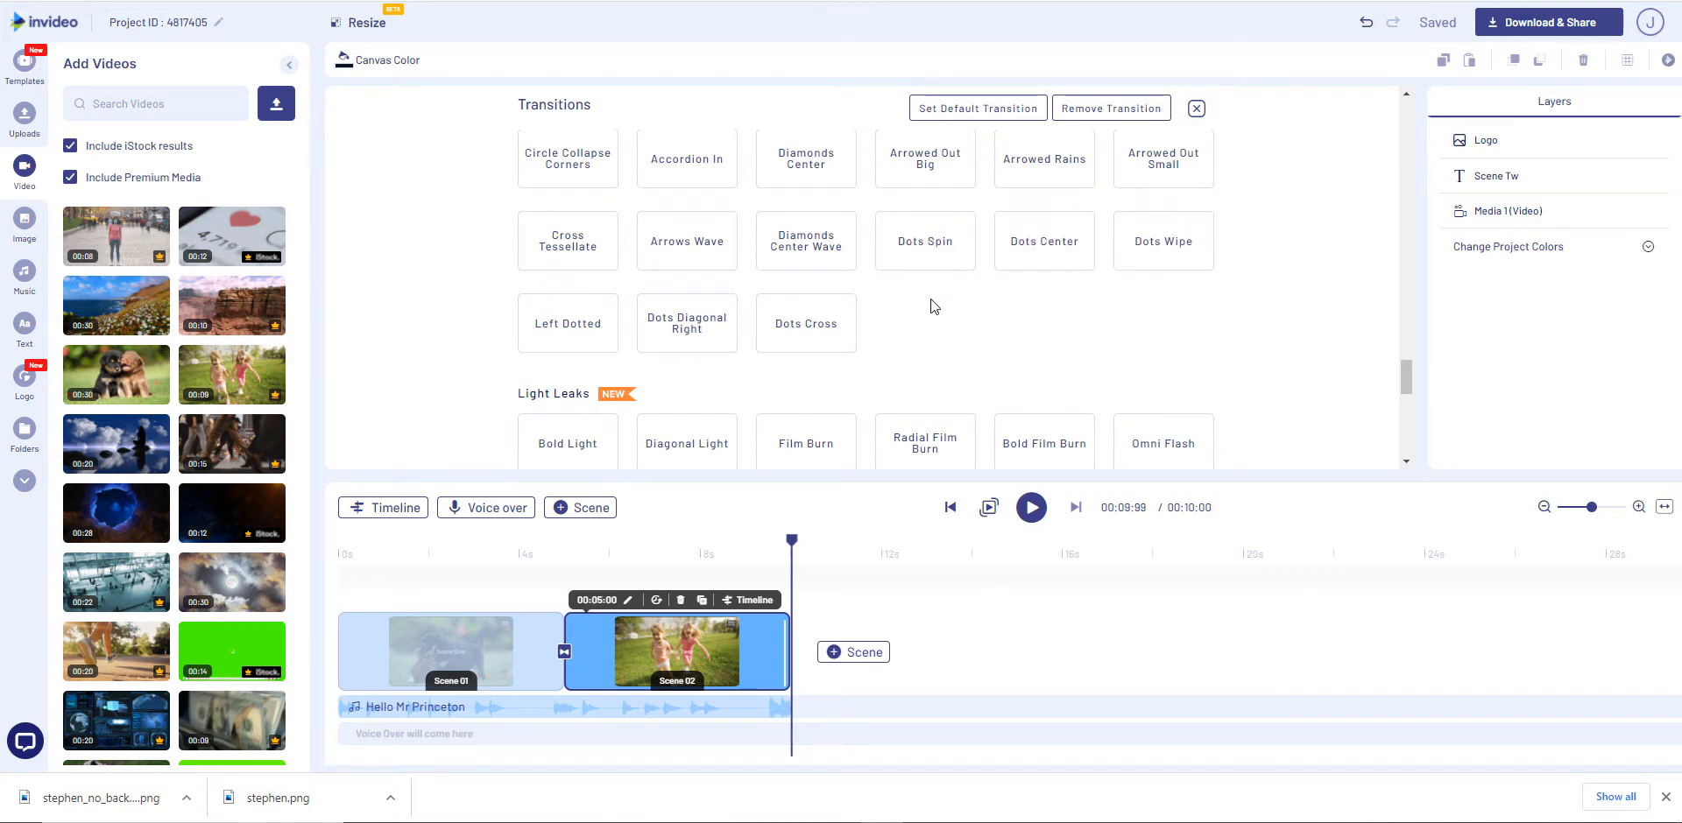
scroll(450, 289, down, 3)
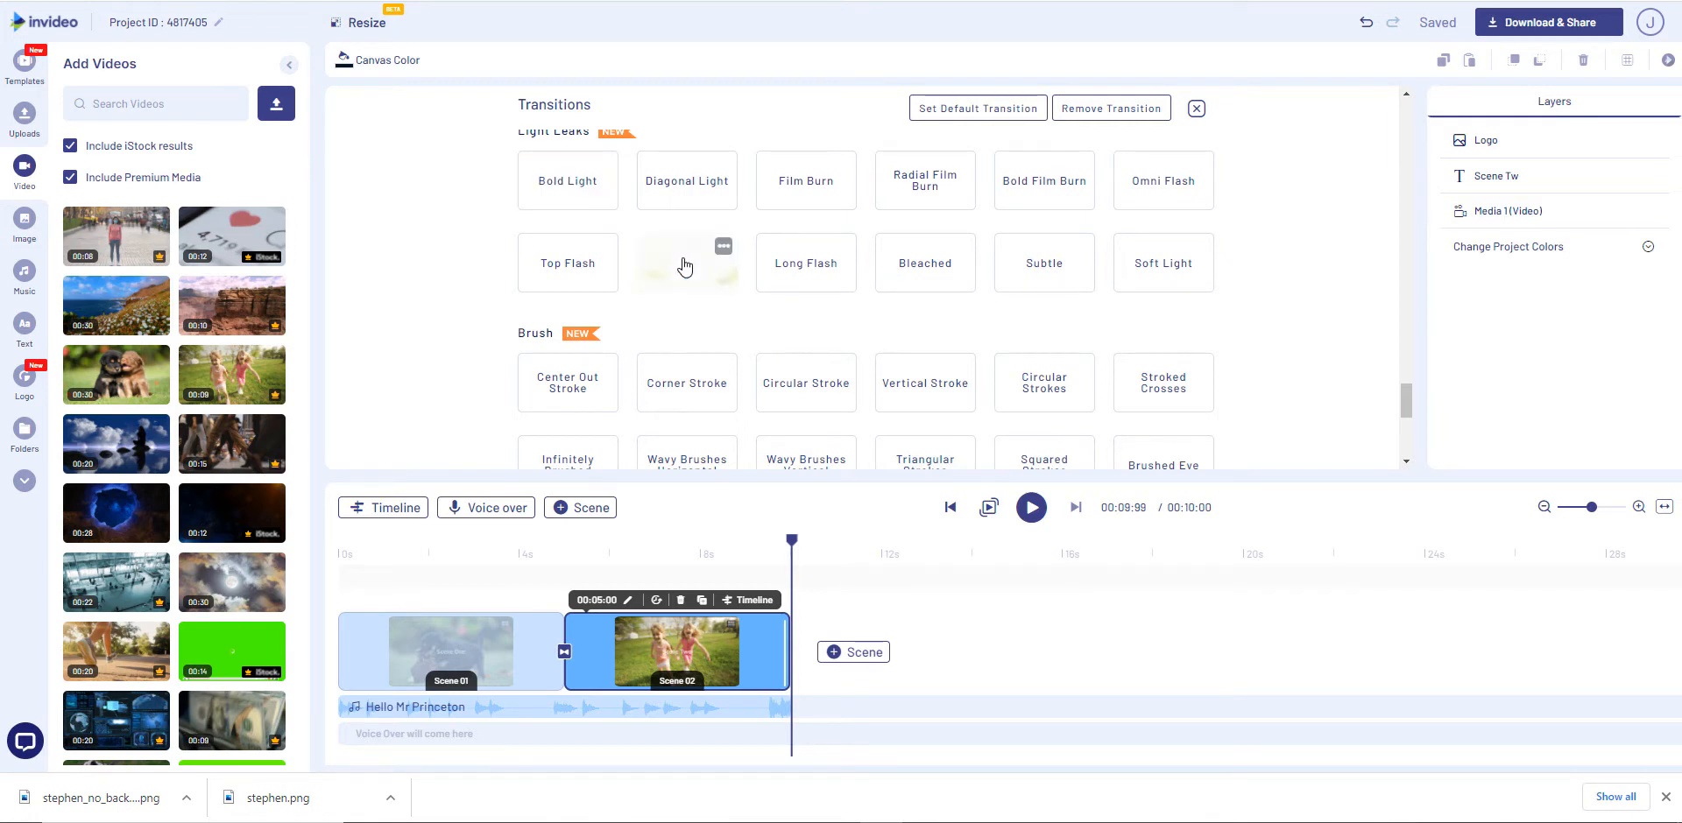
scroll(435, 361, down, 2)
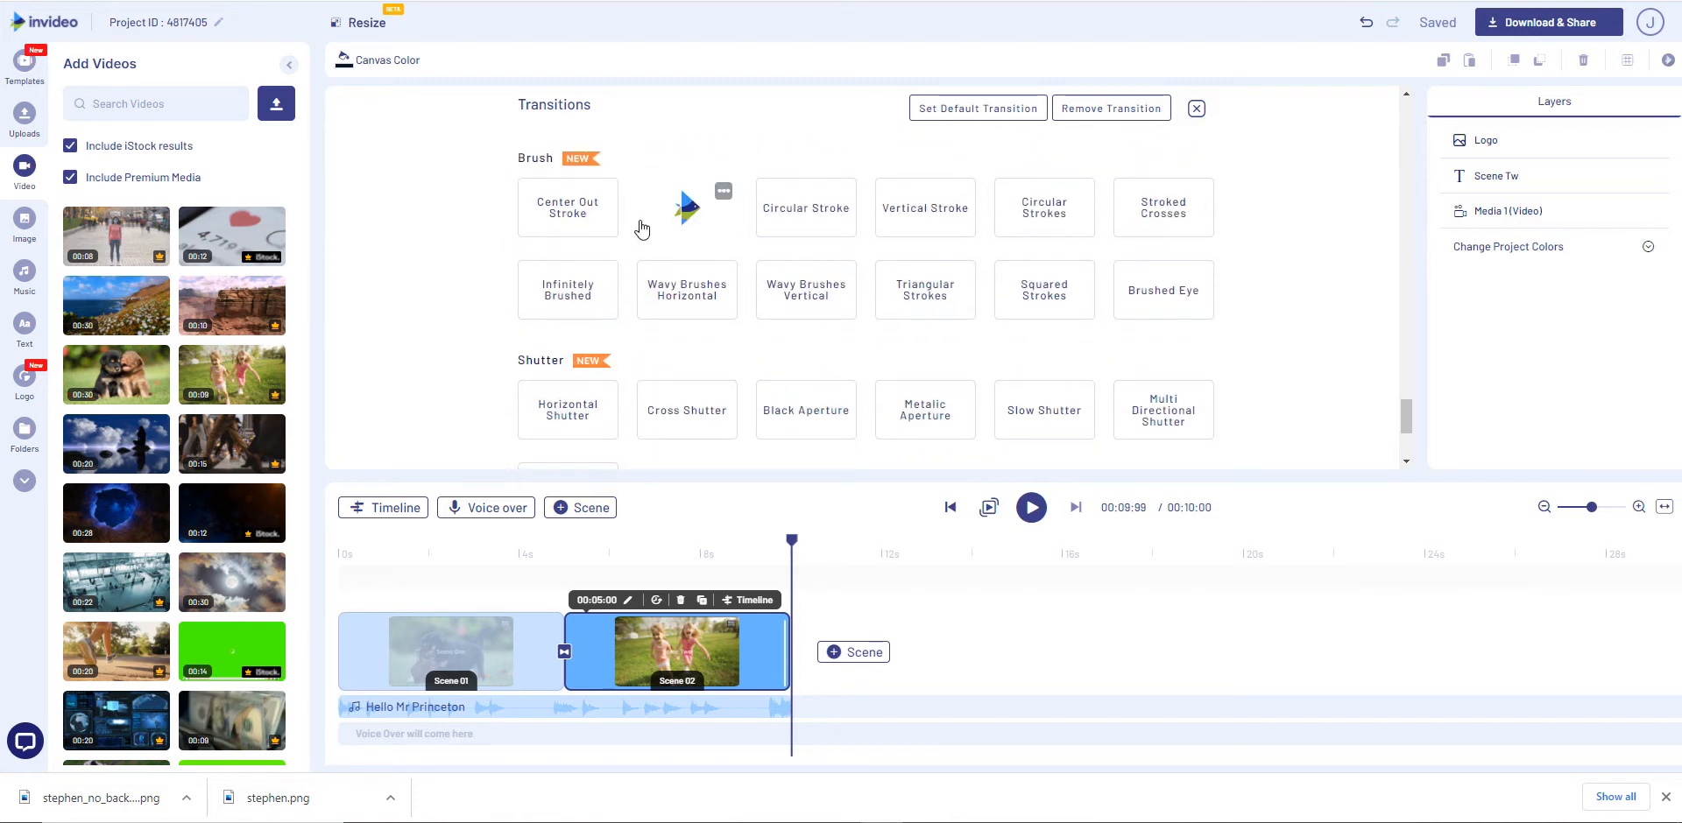
scroll(325, 267, down, 2)
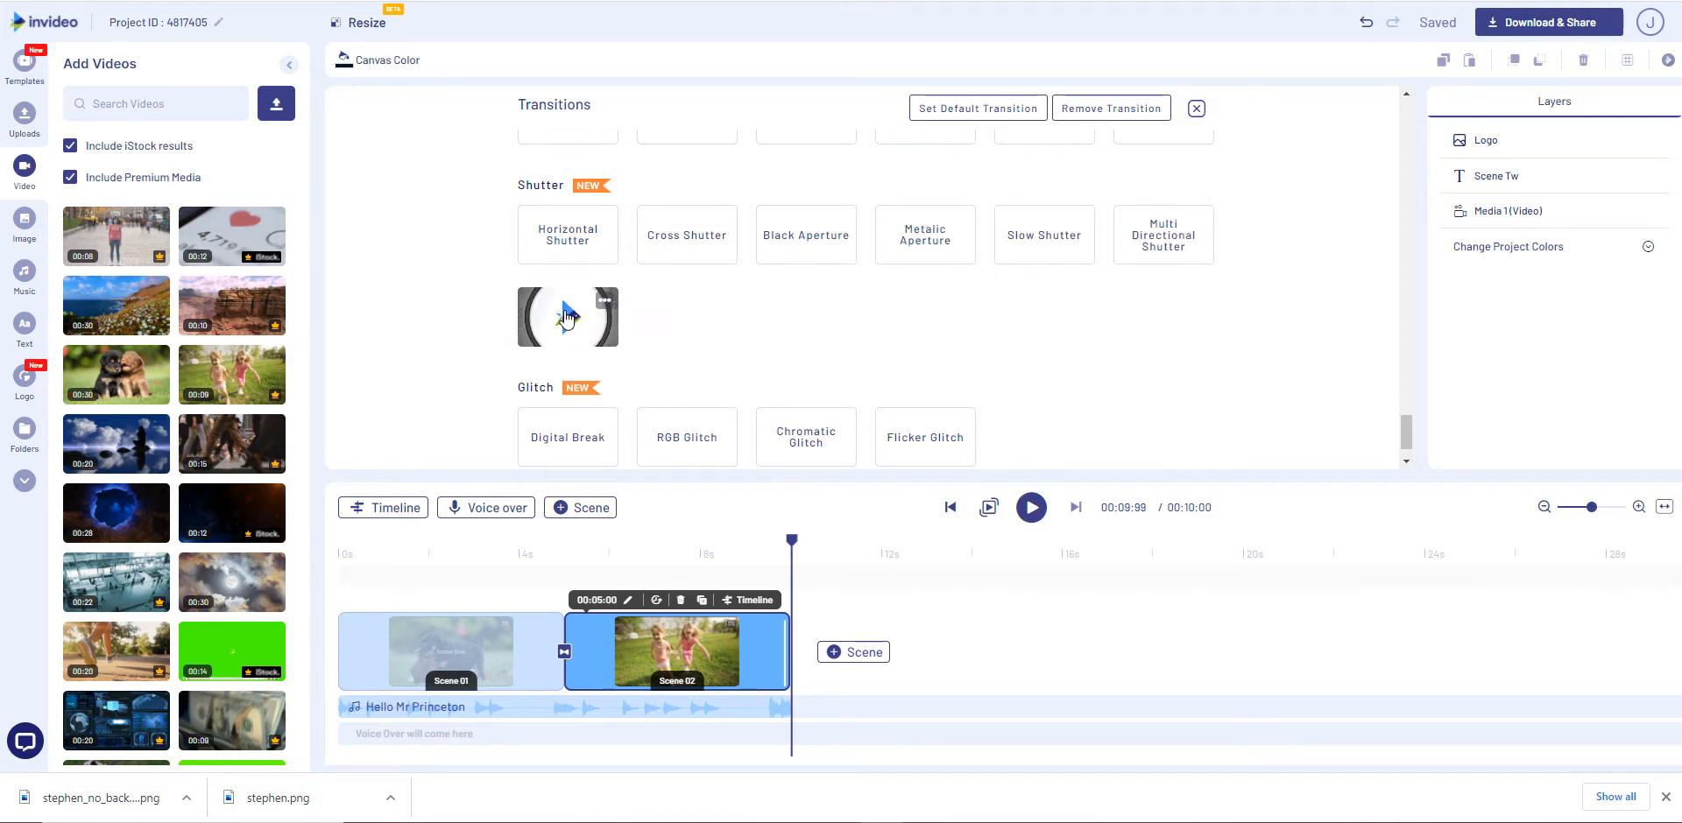
scroll(399, 292, down, 1)
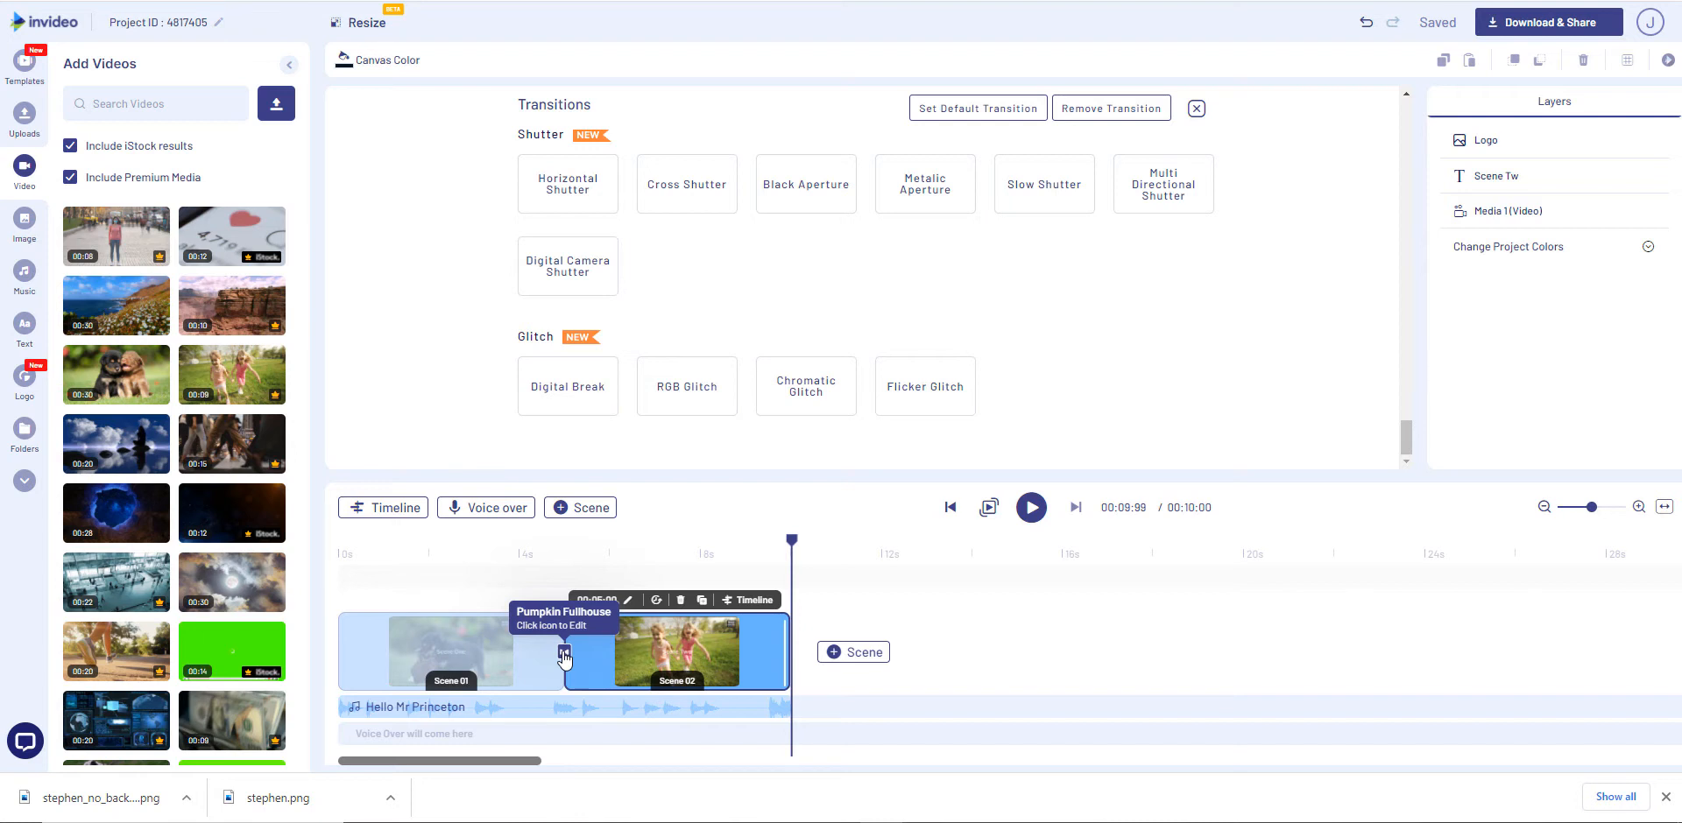
Play the video from the beginning and scrub across the cut to preview the transition between Scene 01 and Scene 02
click(341, 563)
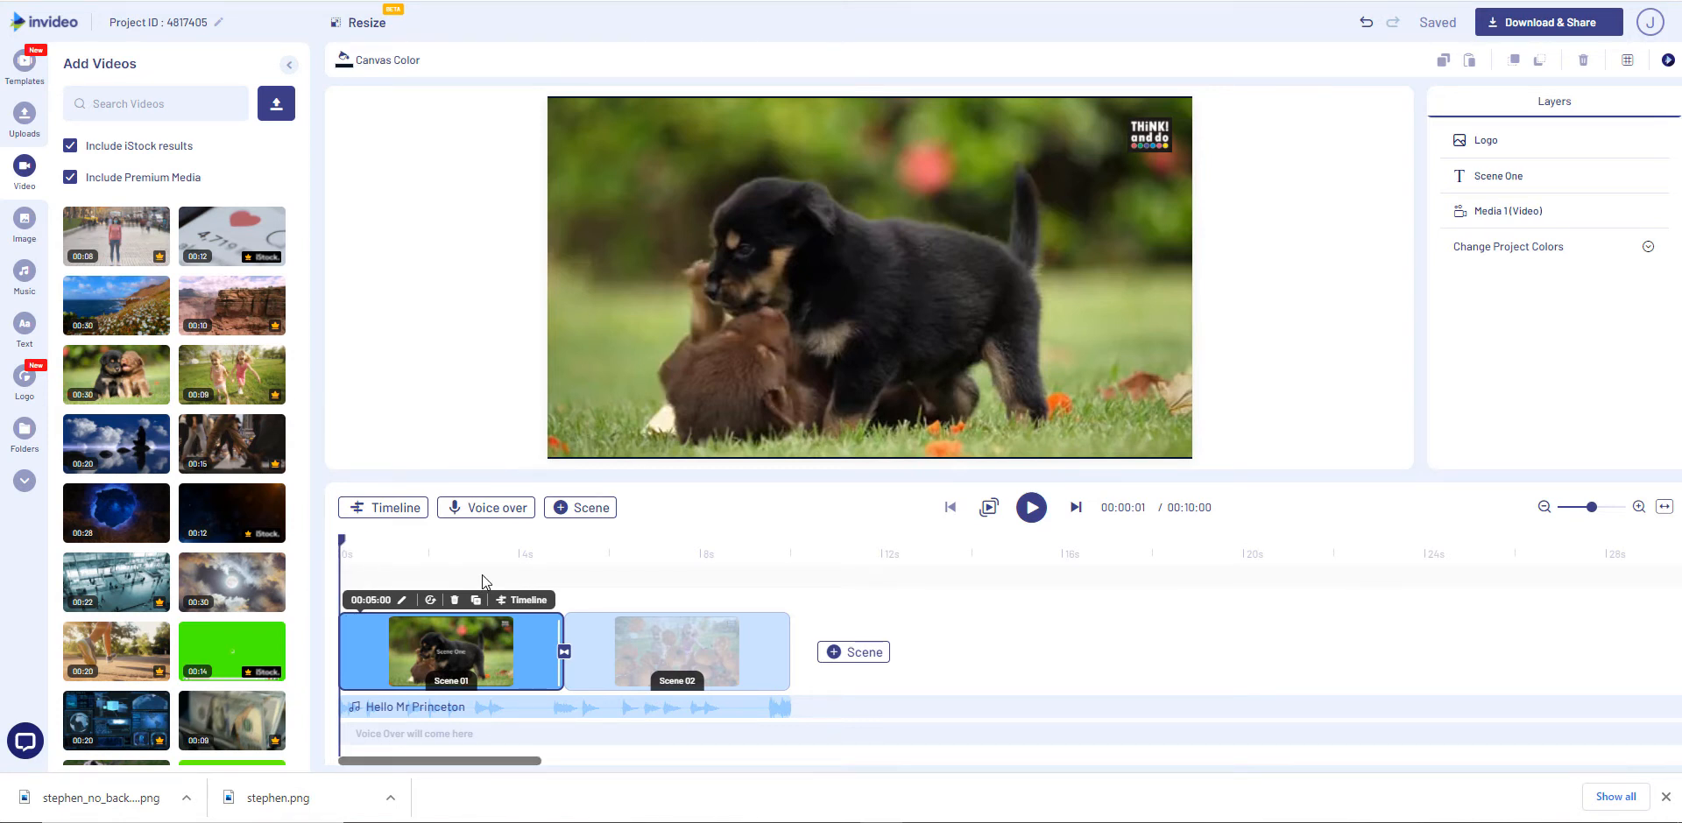
click(1032, 508)
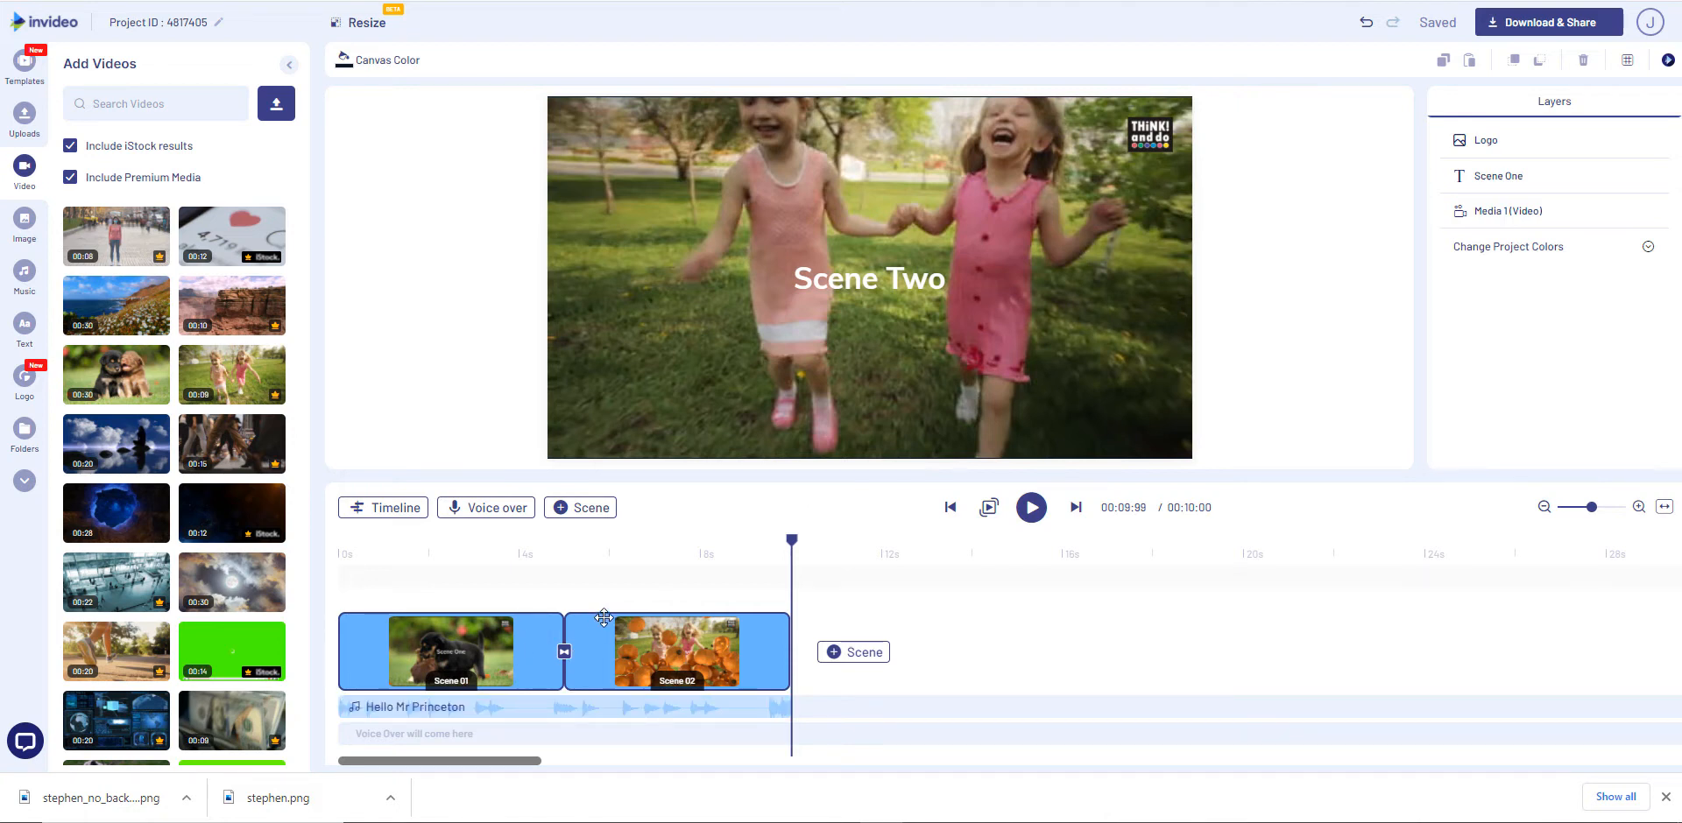
mouse_move(601, 700)
drag(791, 545, 478, 585)
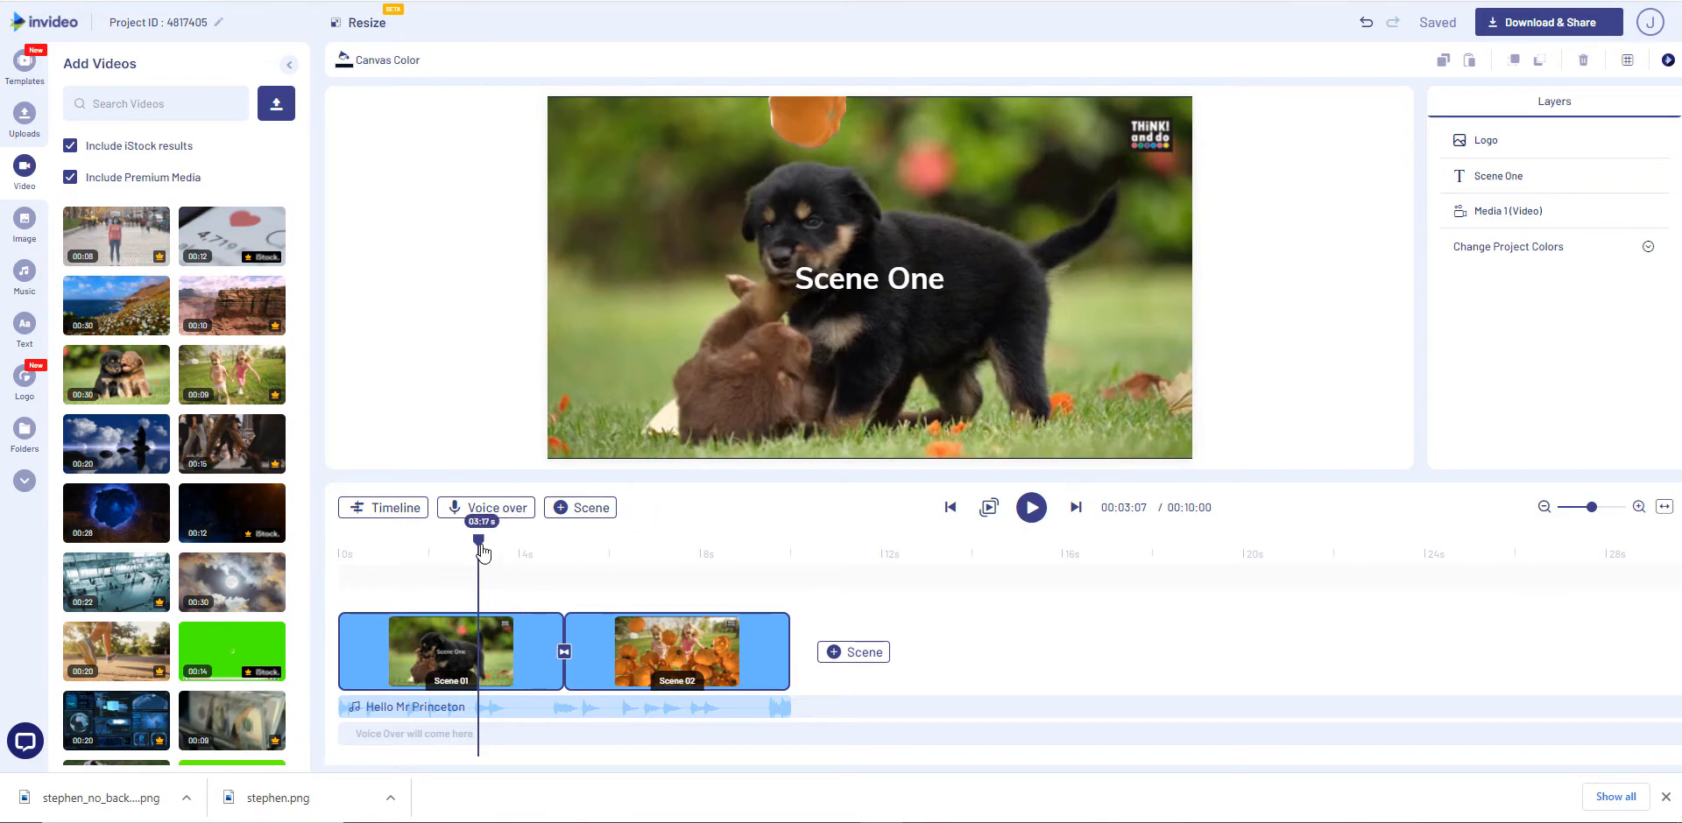
drag(480, 550, 608, 600)
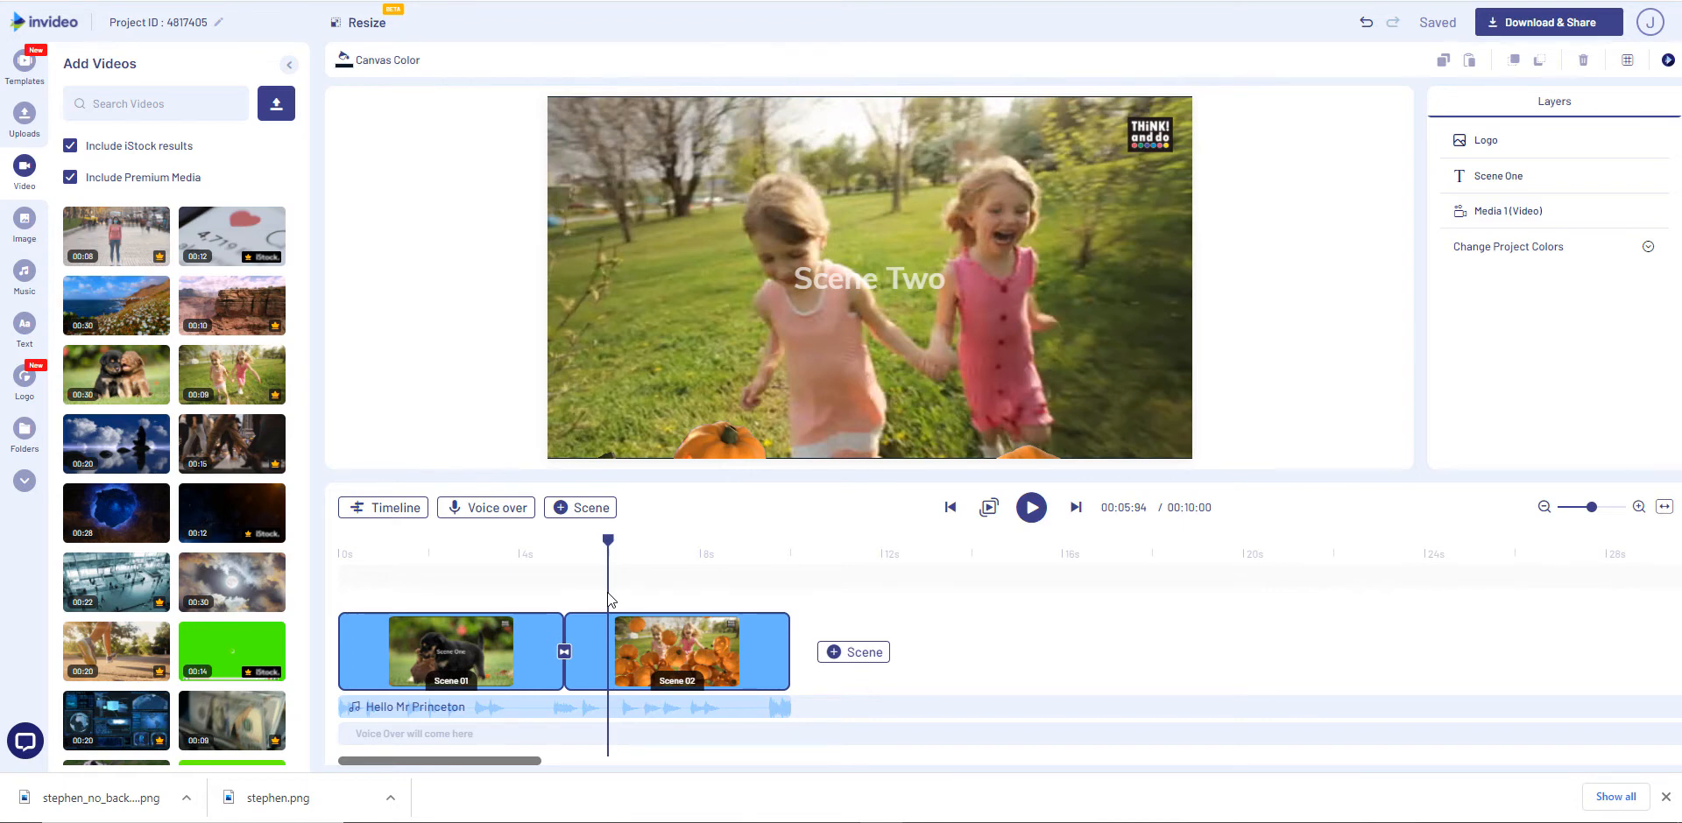
click(608, 595)
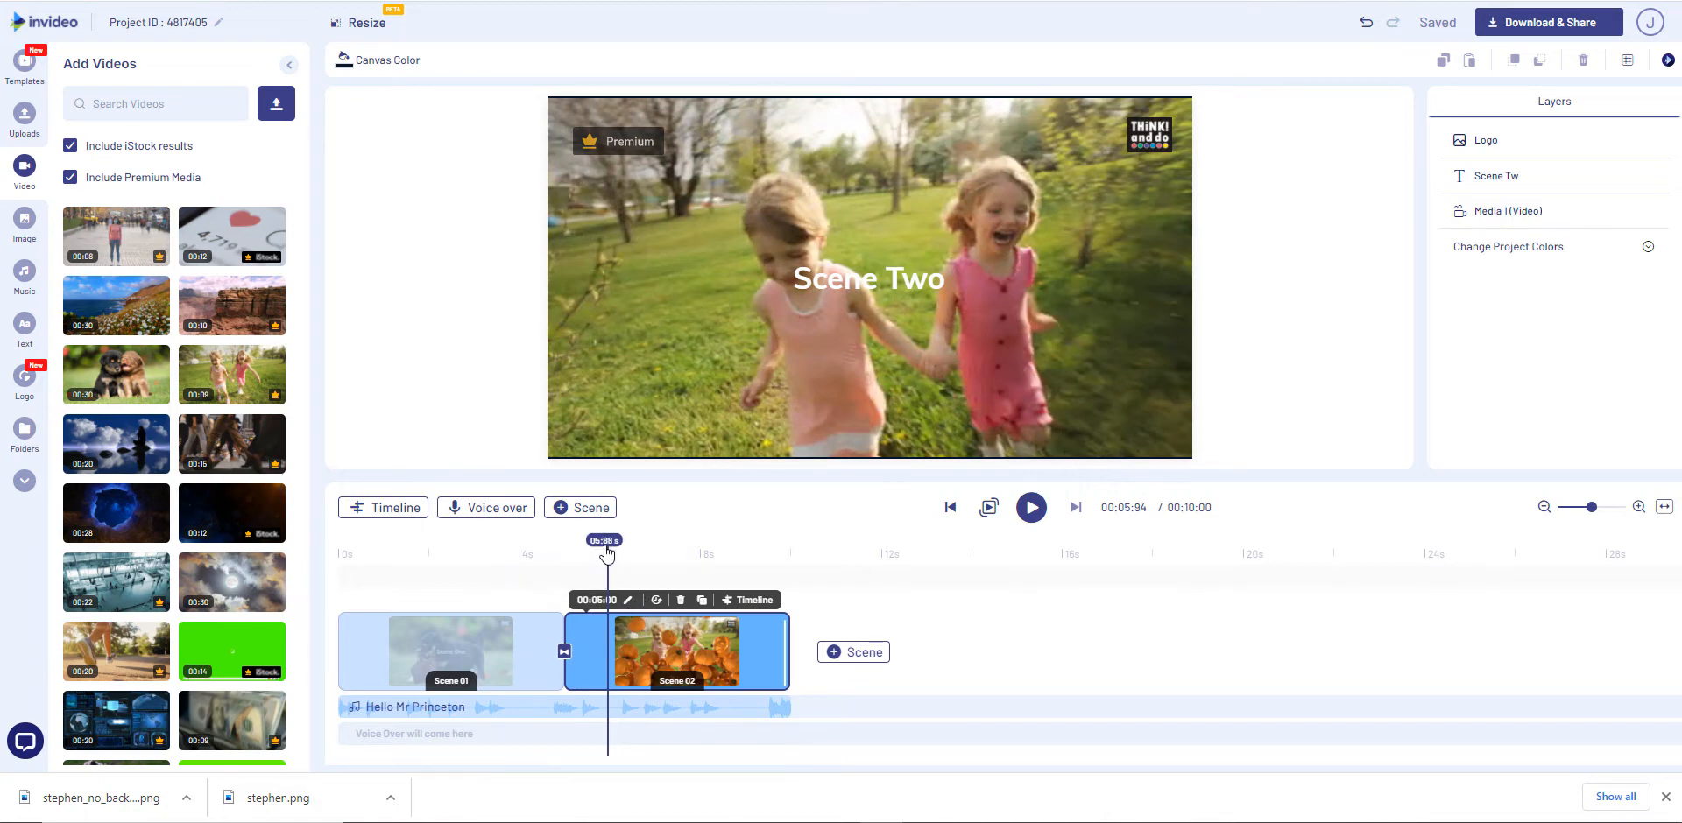
mouse_move(609, 553)
mouse_down()
mouse_move(645, 549)
mouse_move(602, 553)
mouse_move(617, 559)
mouse_up()
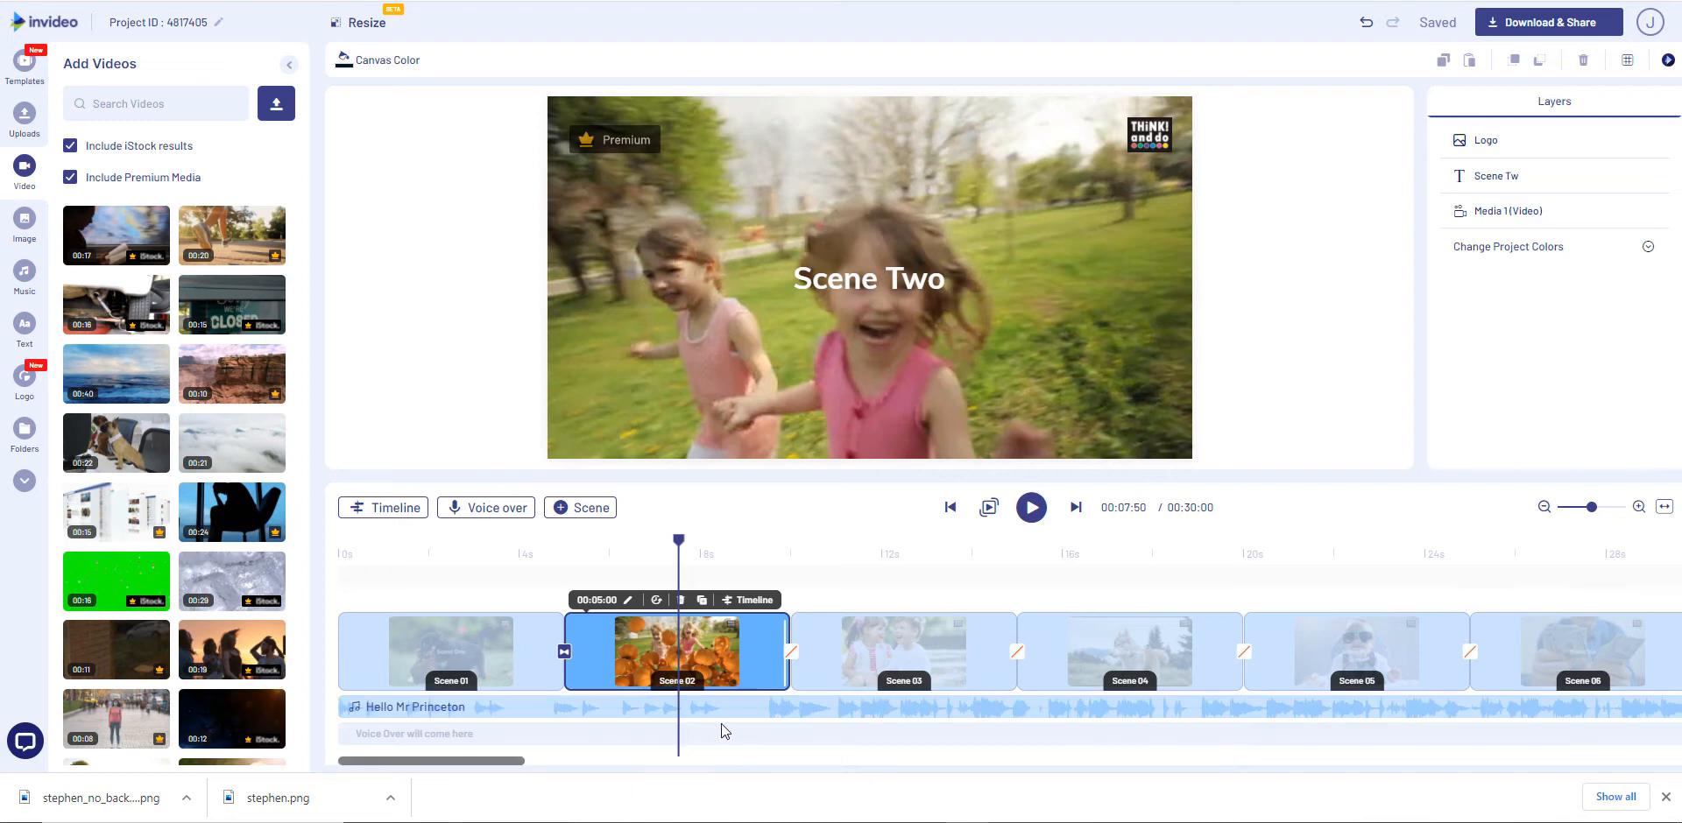
Apply the Digital Camera Shutter transition between Scene 02 and Scene 03
click(793, 653)
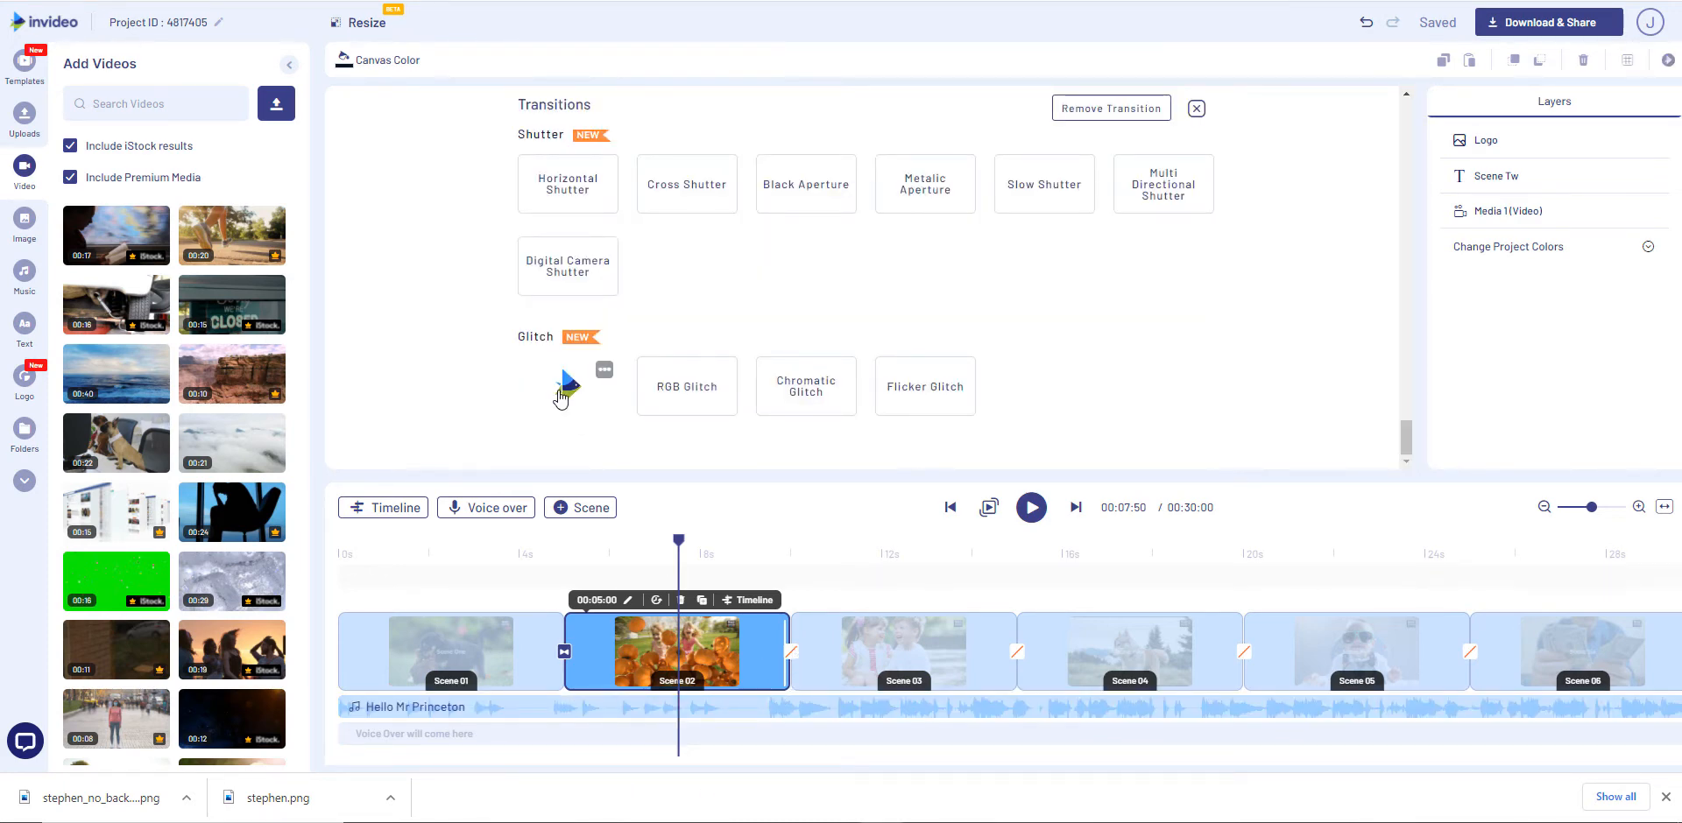
scroll(554, 303, up, 2)
scroll(560, 315, up, 1)
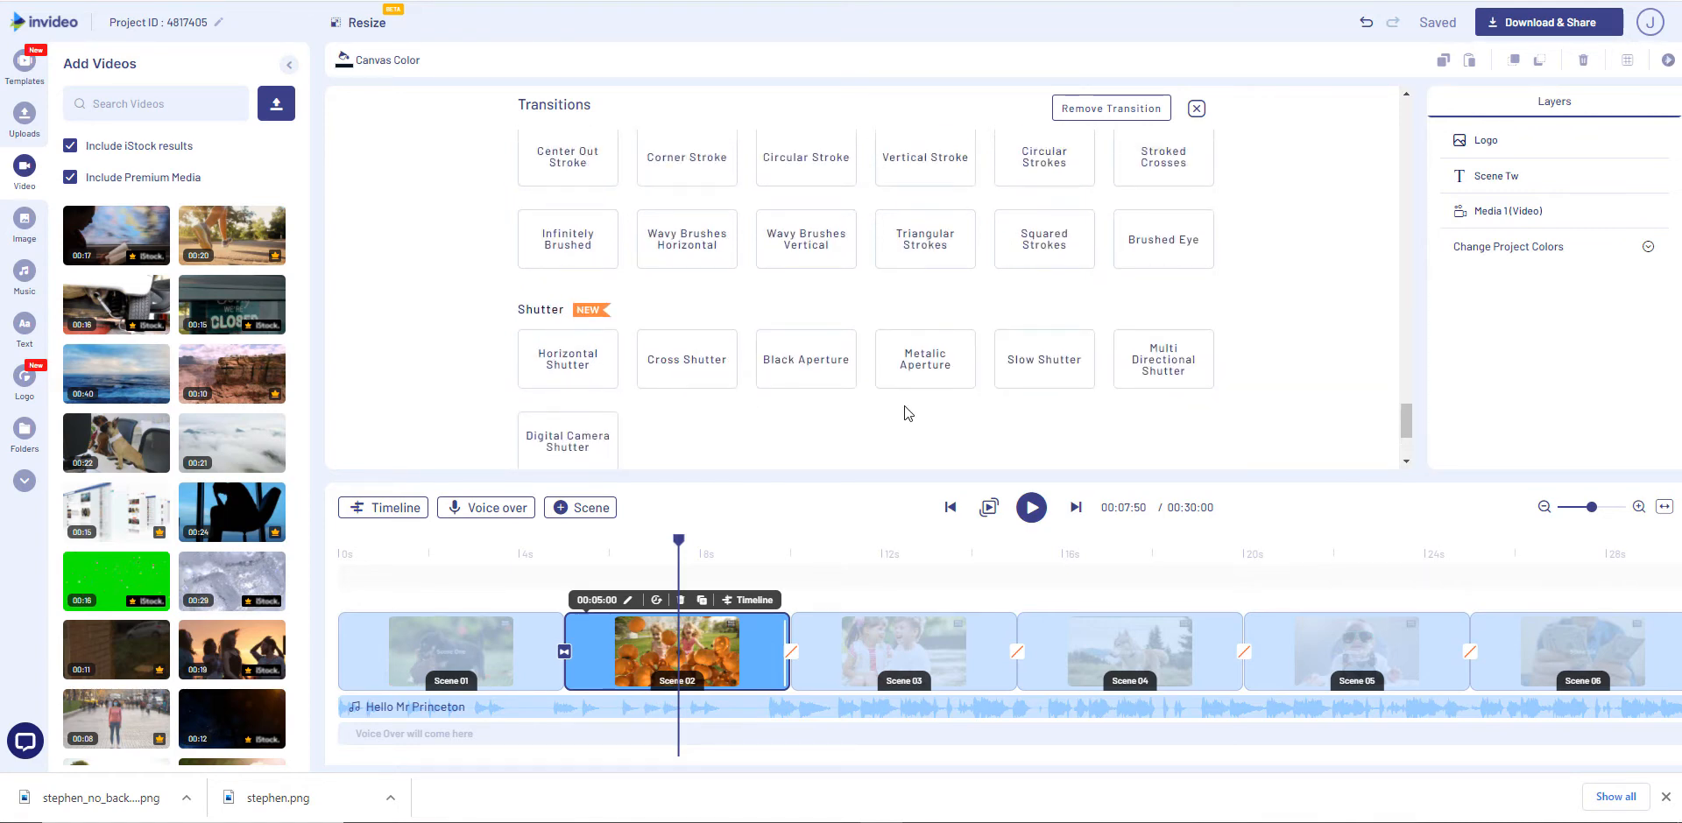
scroll(904, 411, down, 2)
click(565, 266)
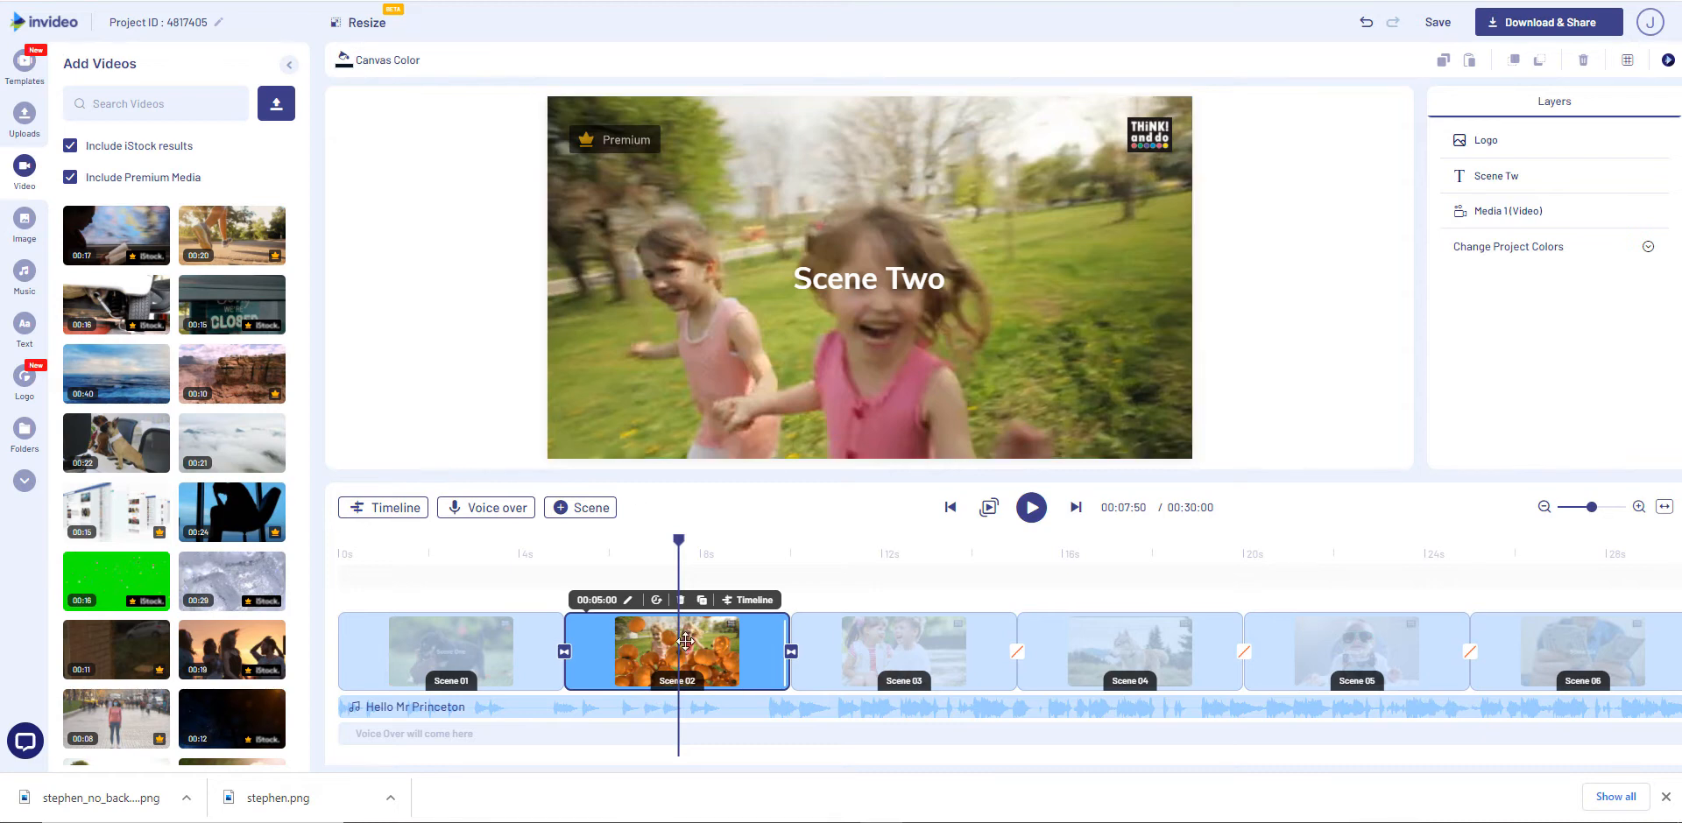
Apply the Mad Angles transition between Scene 03 and Scene 04
click(1017, 654)
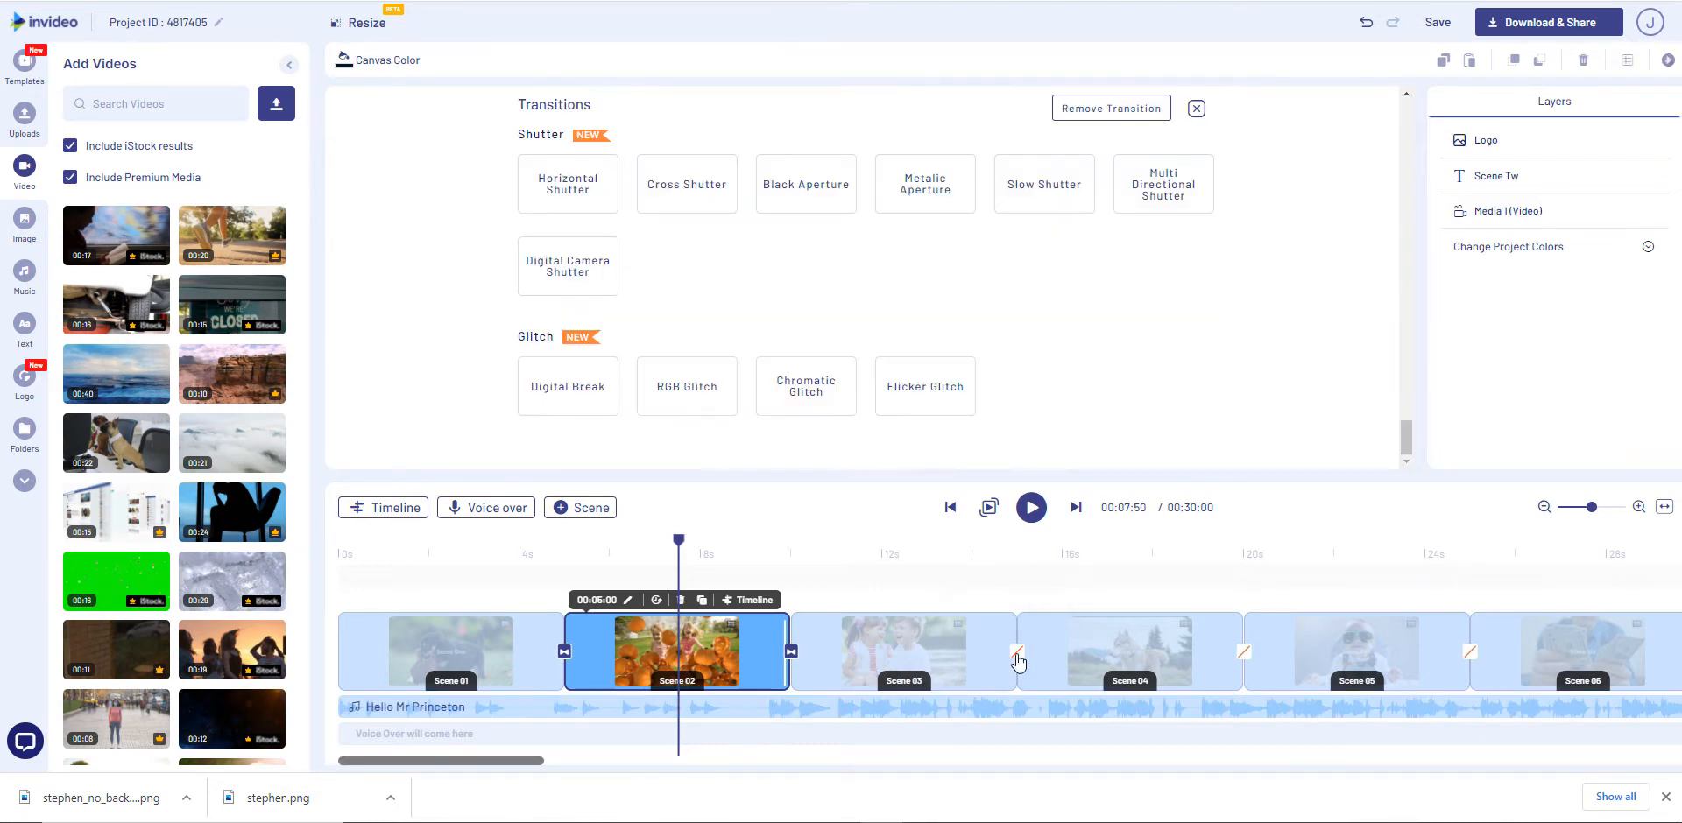
scroll(543, 399, up, 10)
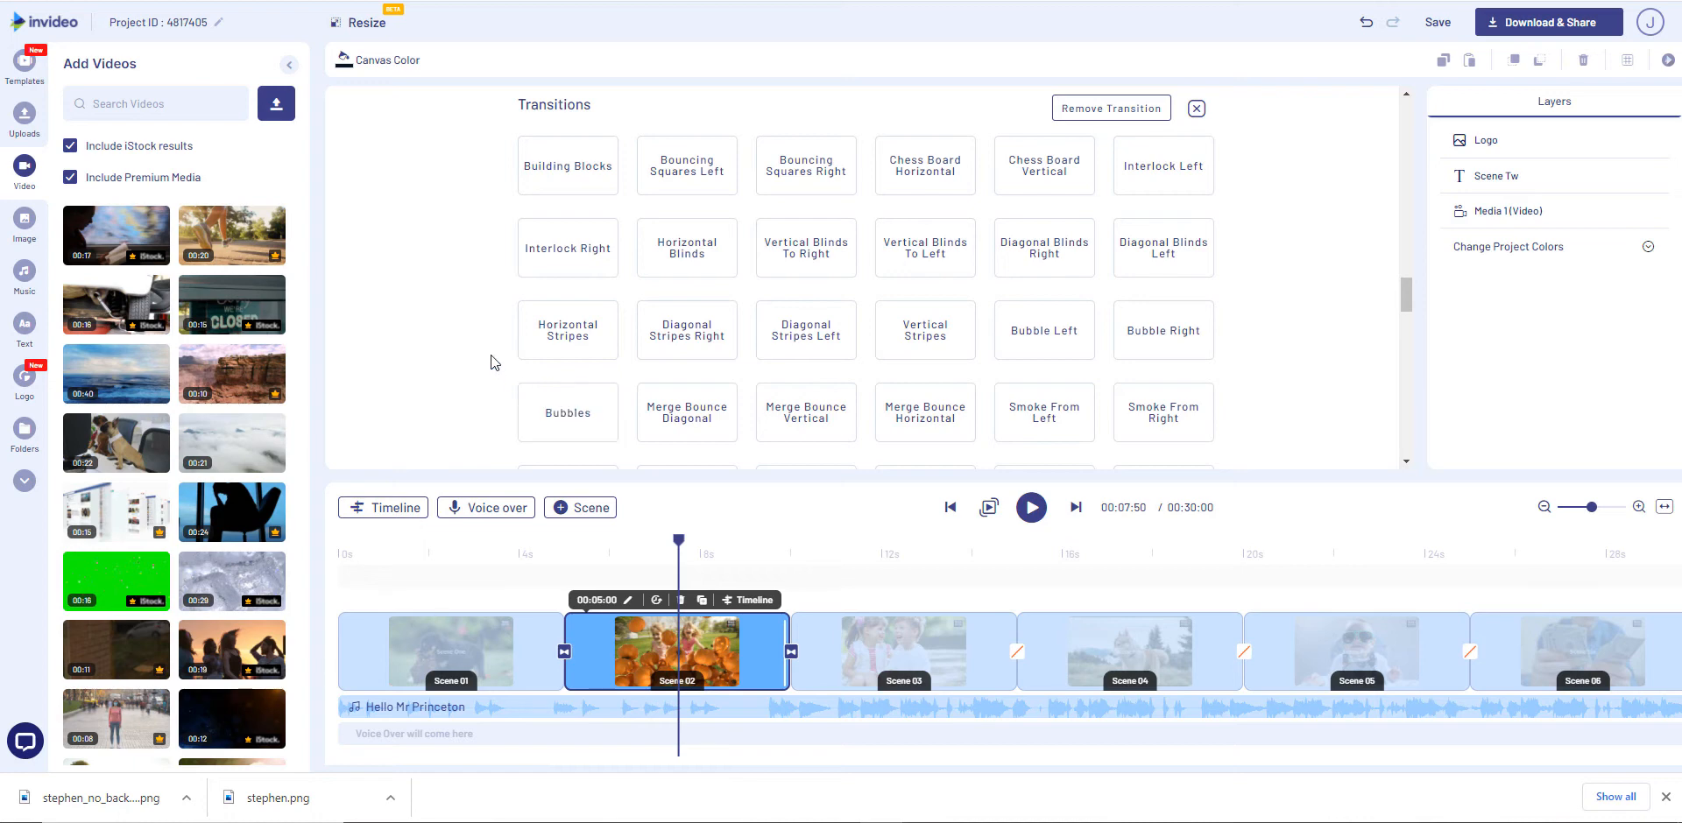
scroll(487, 354, up, 5)
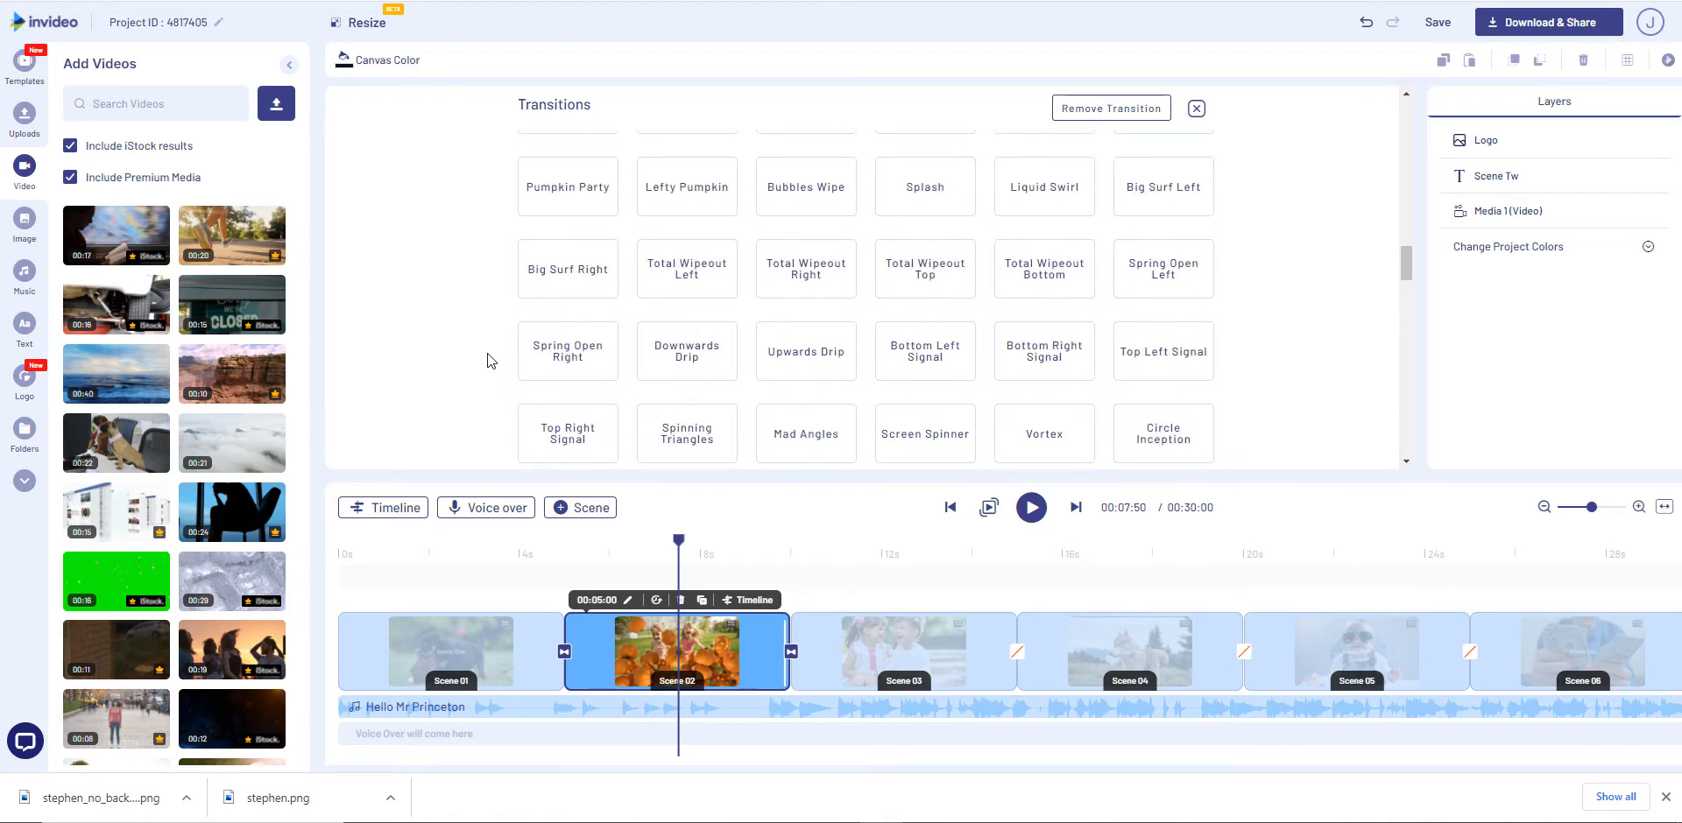
scroll(487, 361, down, 1)
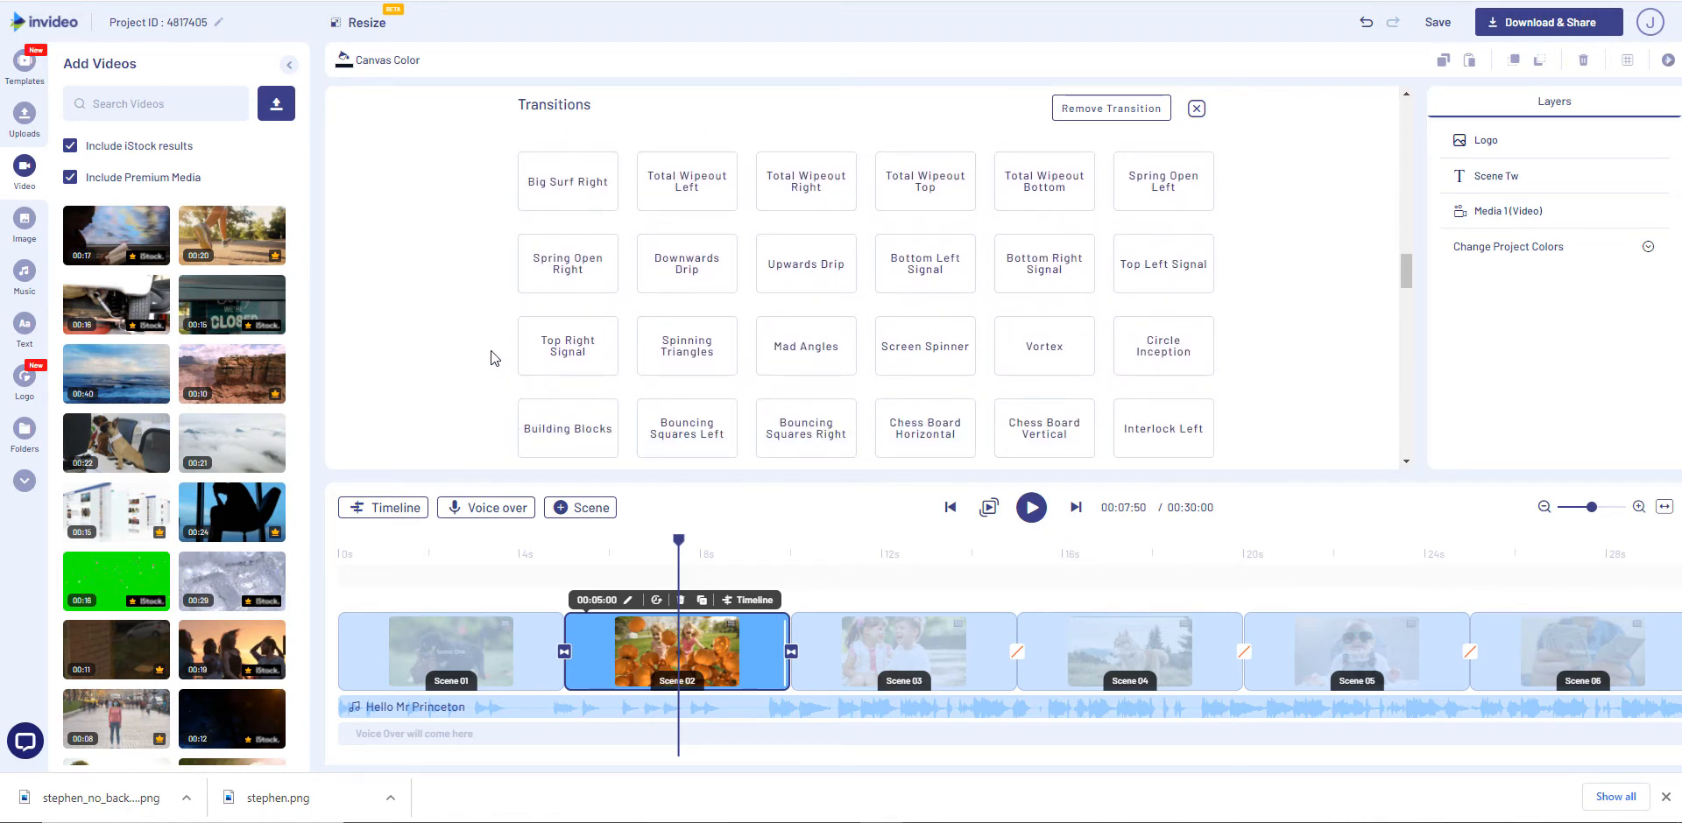
click(788, 353)
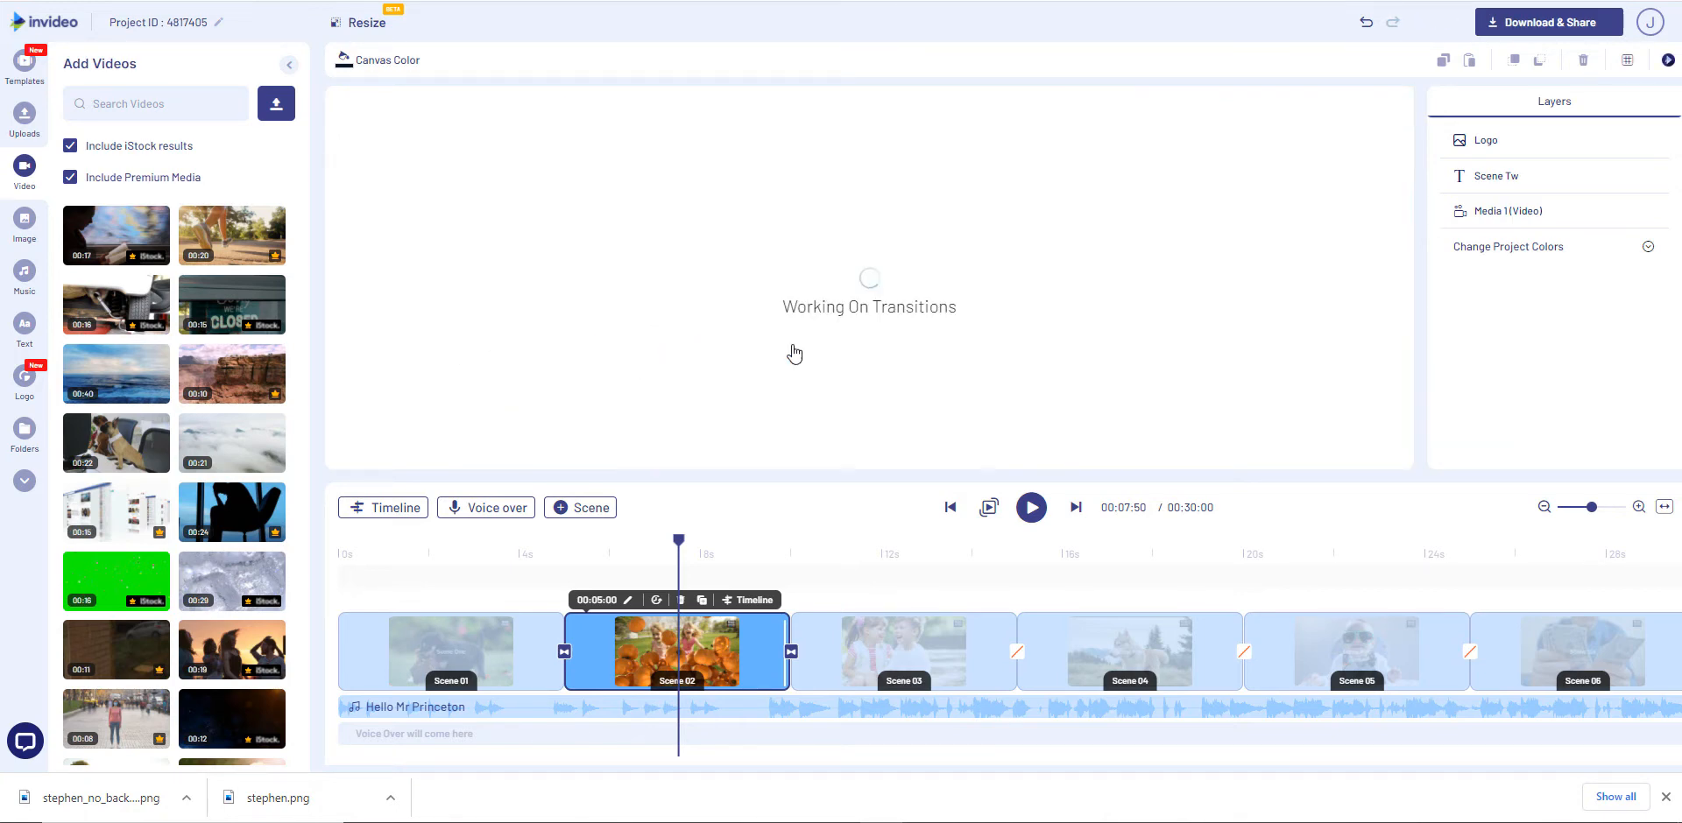
Apply the Wipe Right transition between Scene 04 and Scene 05
click(1242, 653)
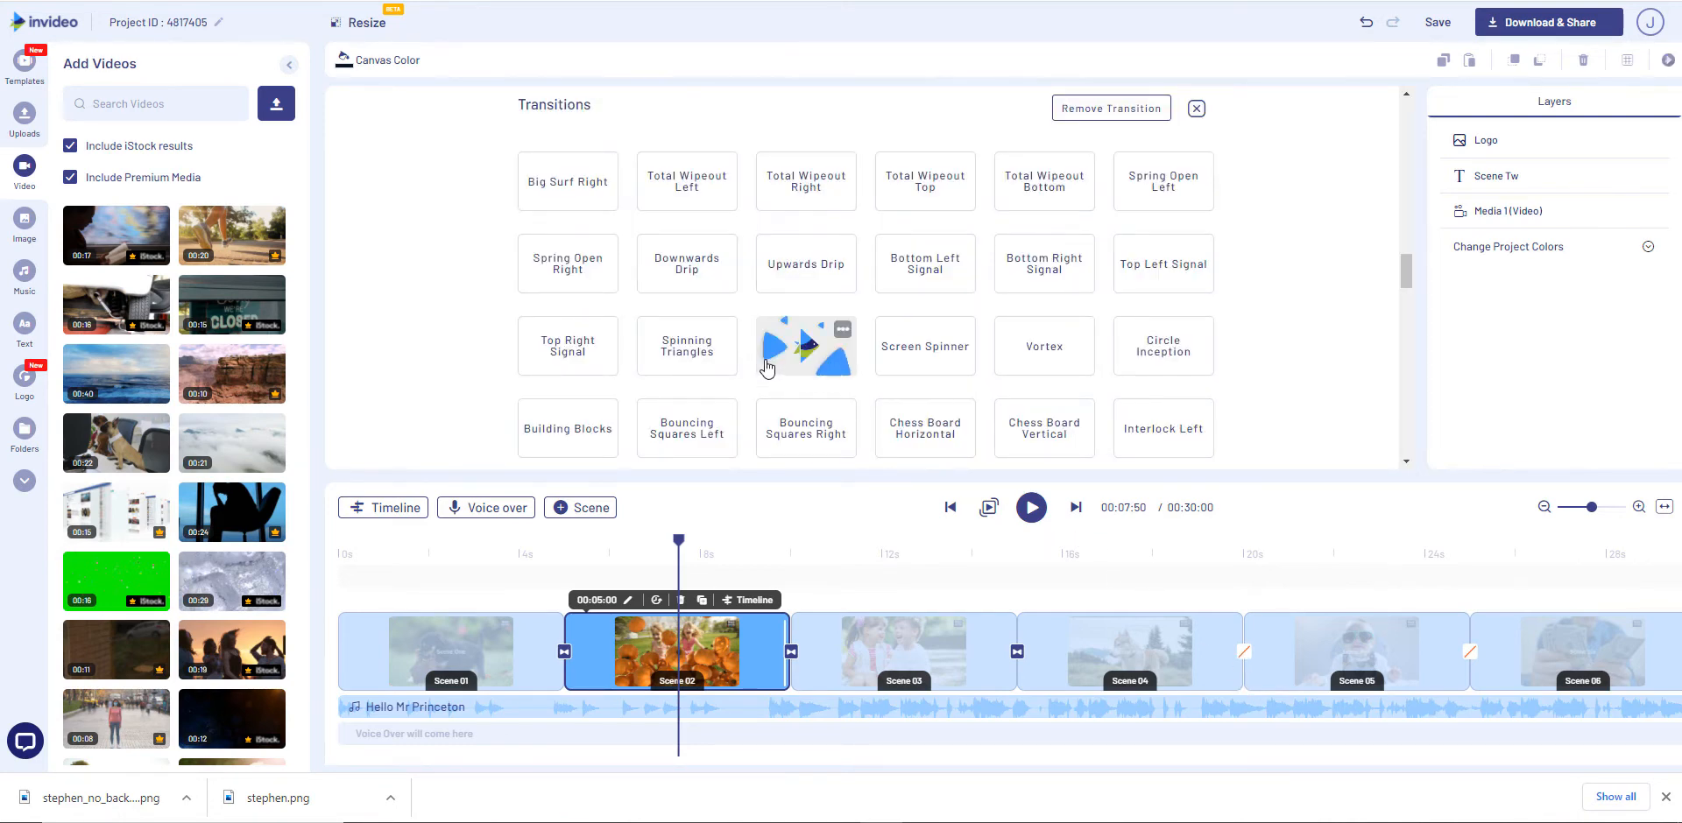
scroll(769, 365, up, 5)
scroll(758, 362, up, 4)
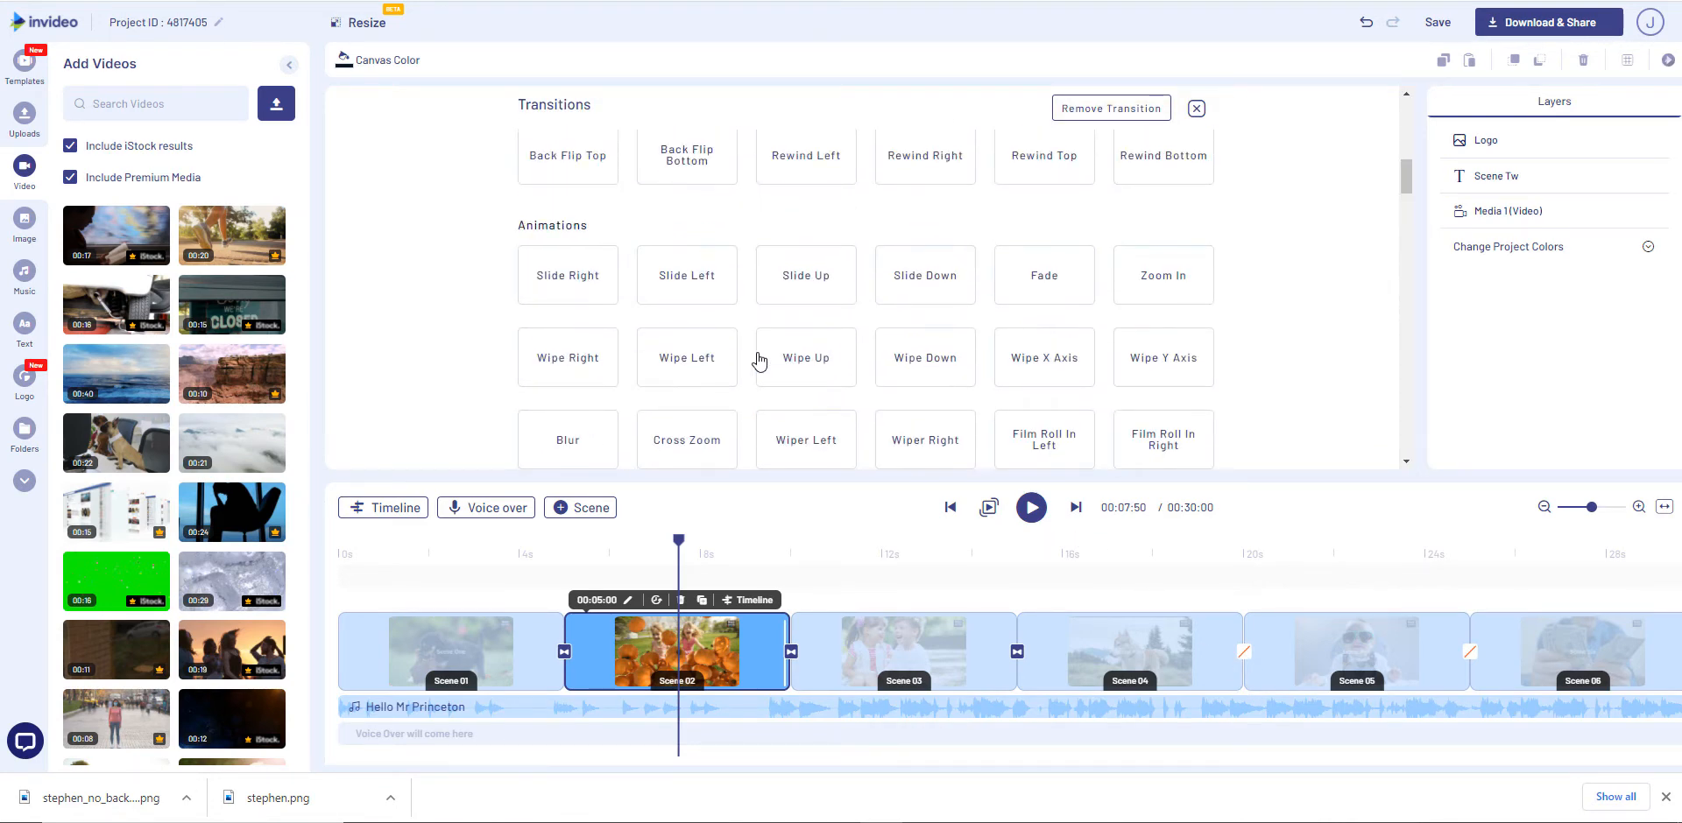
scroll(759, 361, down, 2)
mouse_move(555, 199)
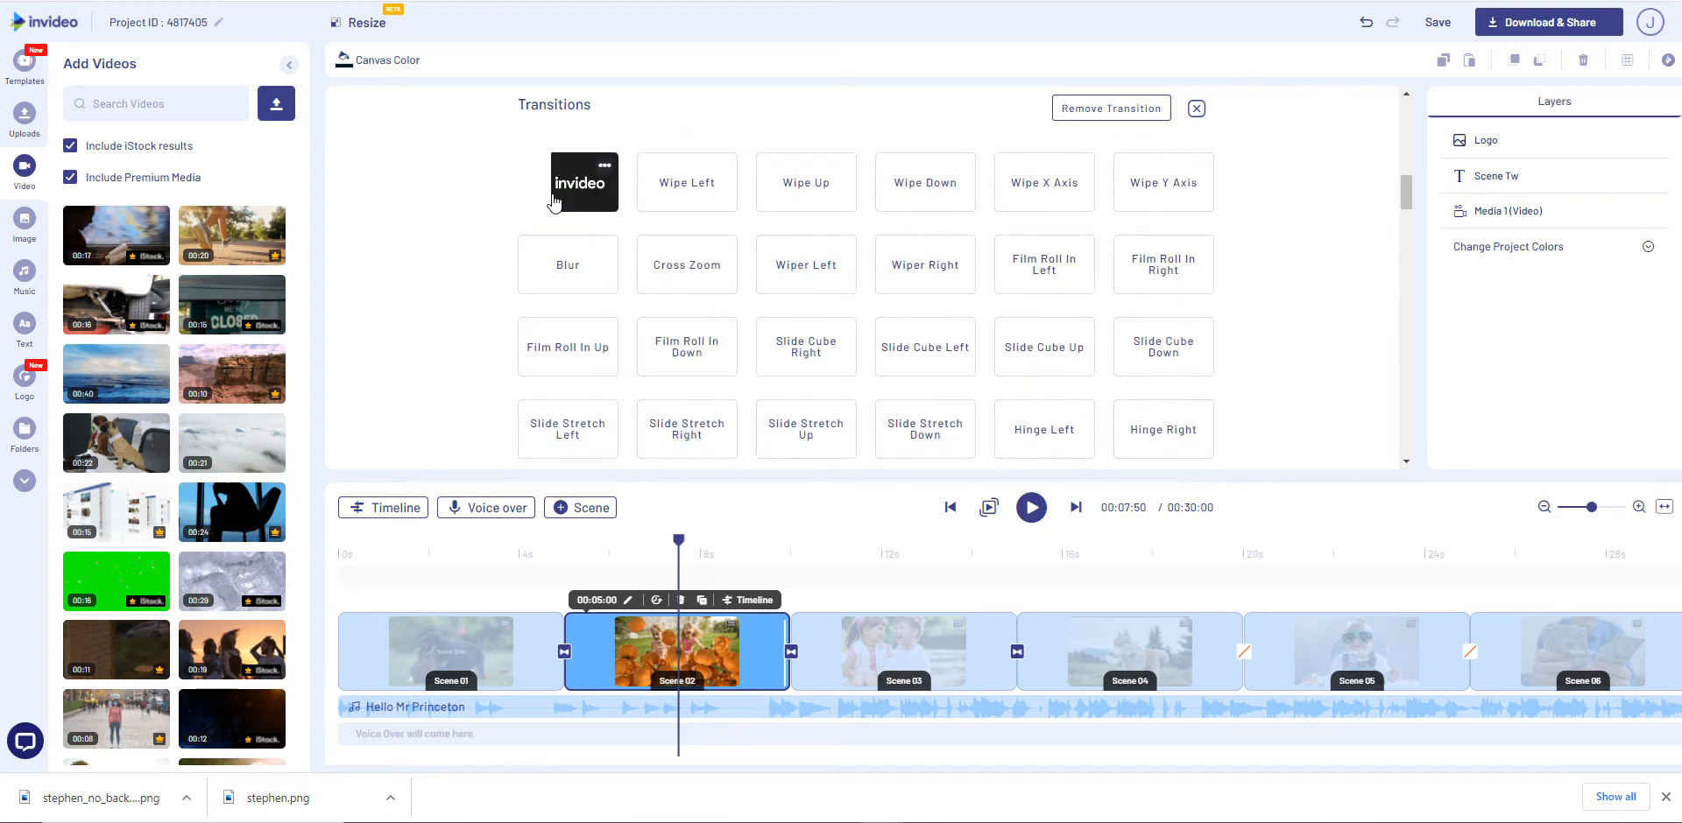
click(556, 199)
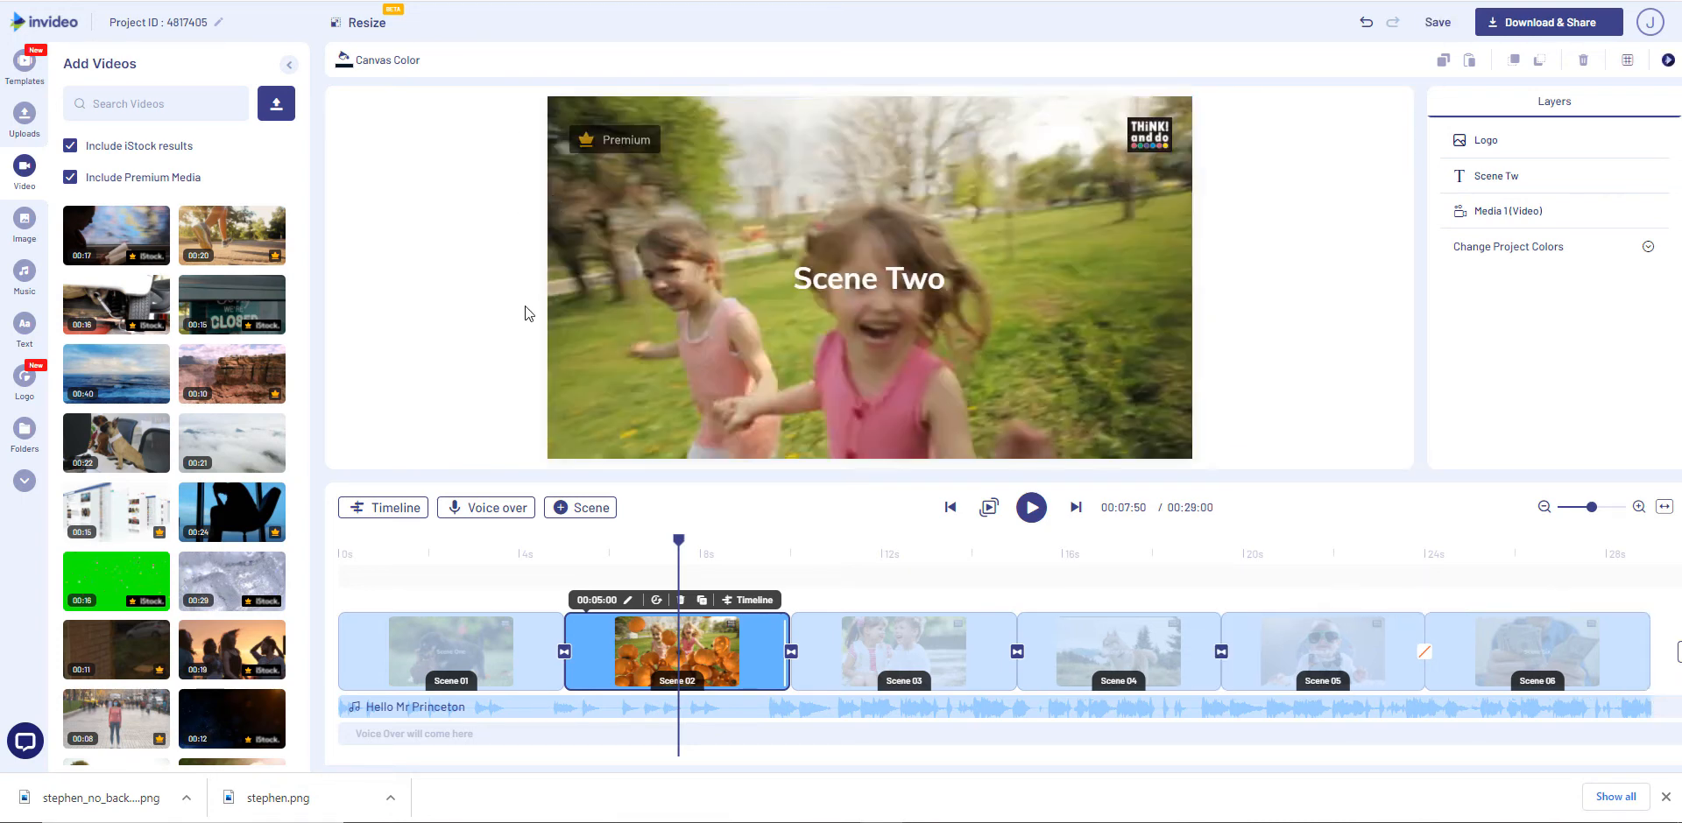
Apply the Coloured Gems transition between Scene 05 and Scene 06 and save the project
click(1423, 653)
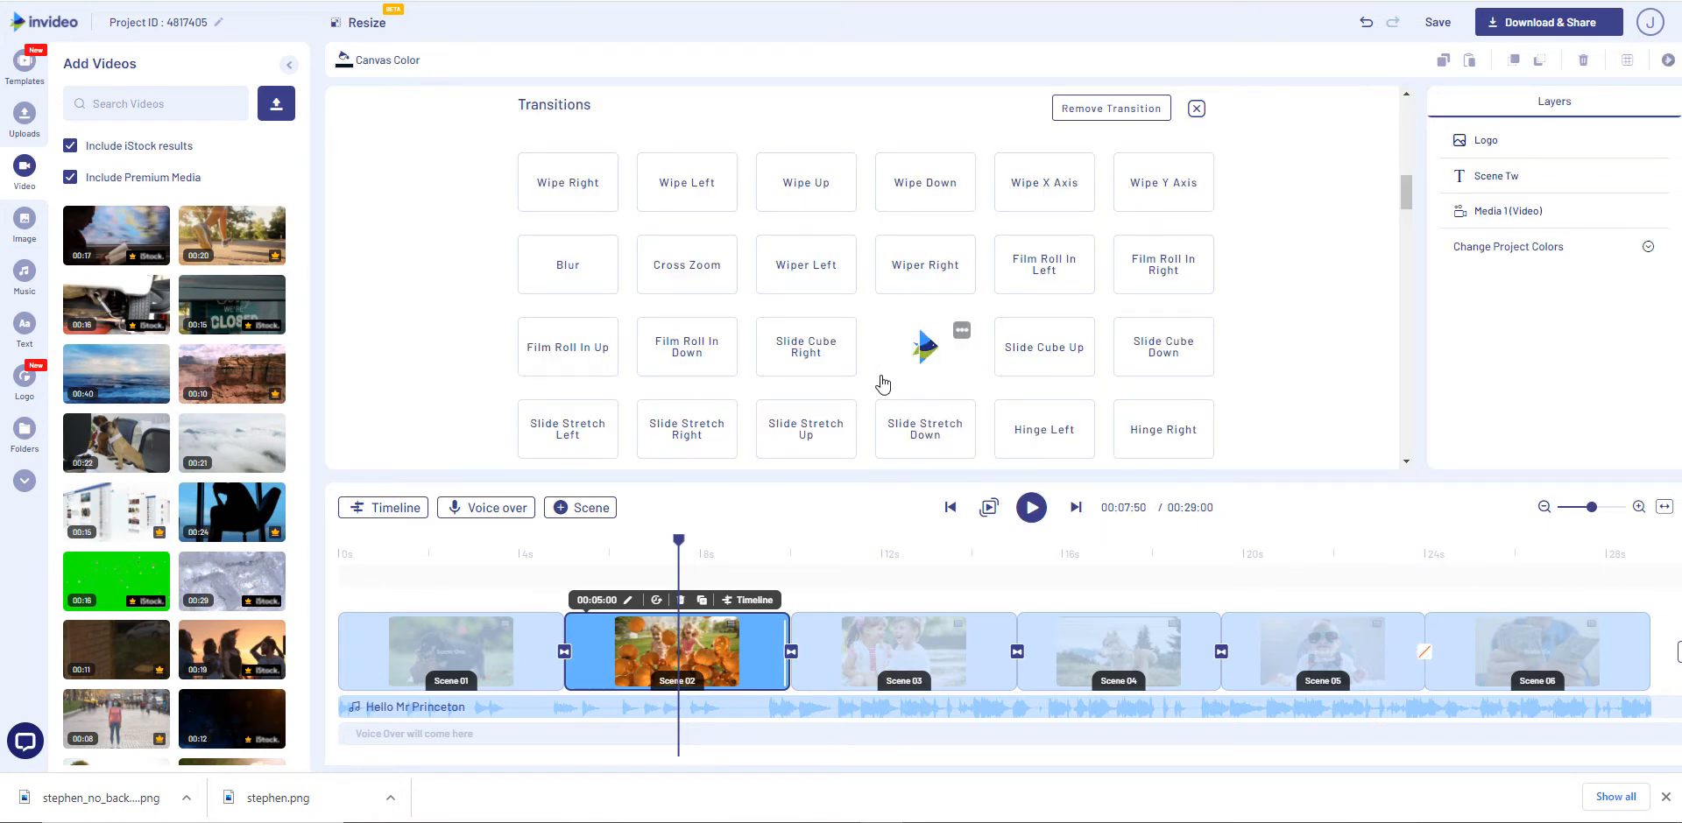
scroll(802, 324, down, 5)
scroll(797, 311, down, 10)
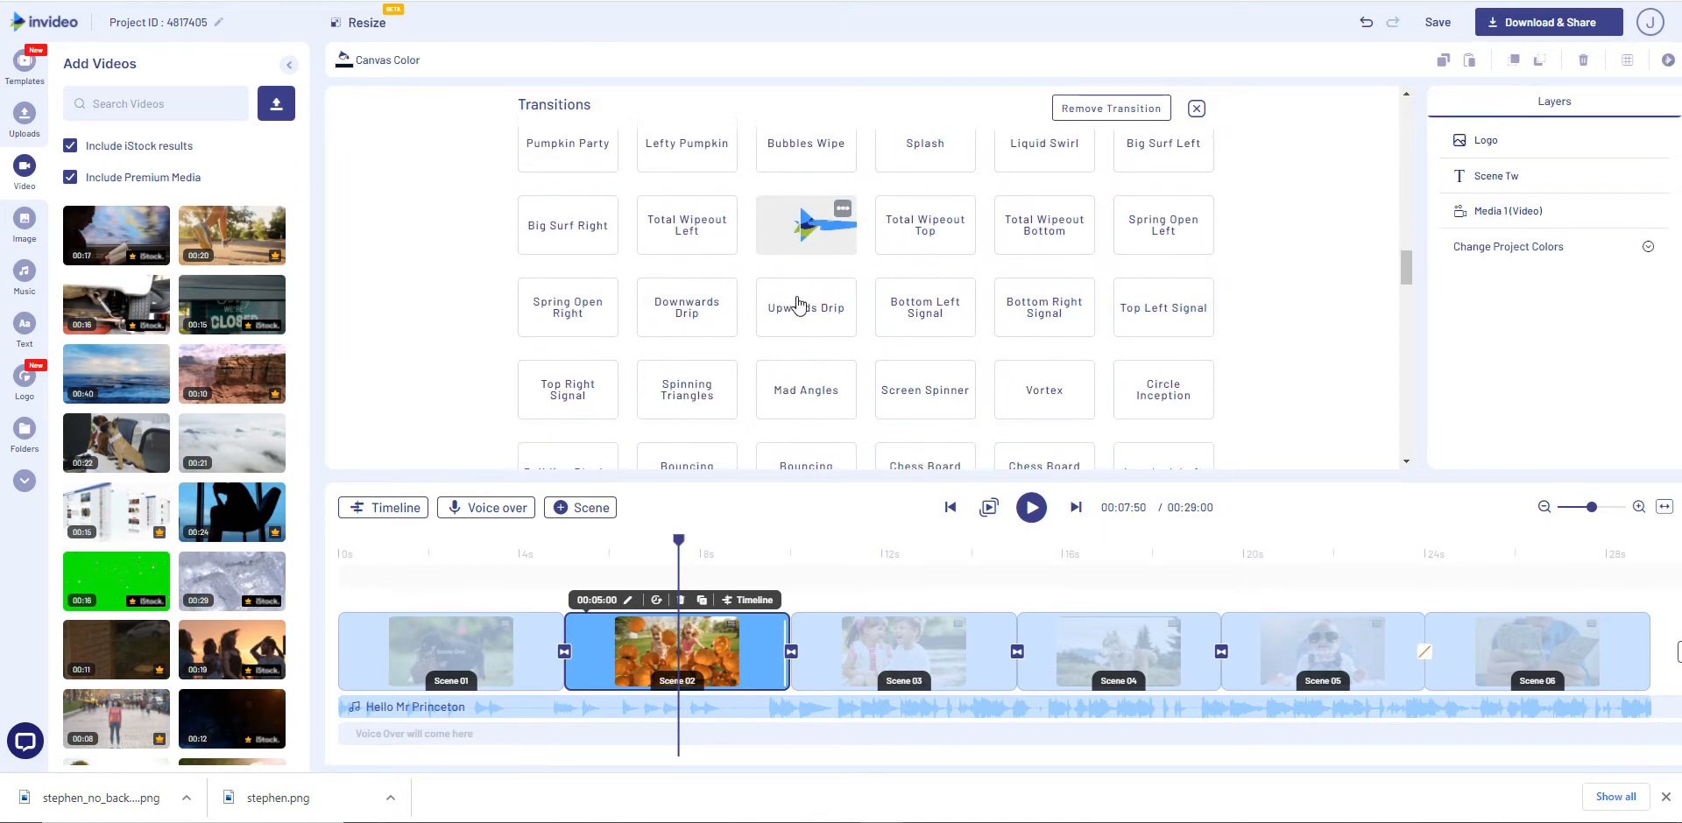
scroll(782, 324, down, 6)
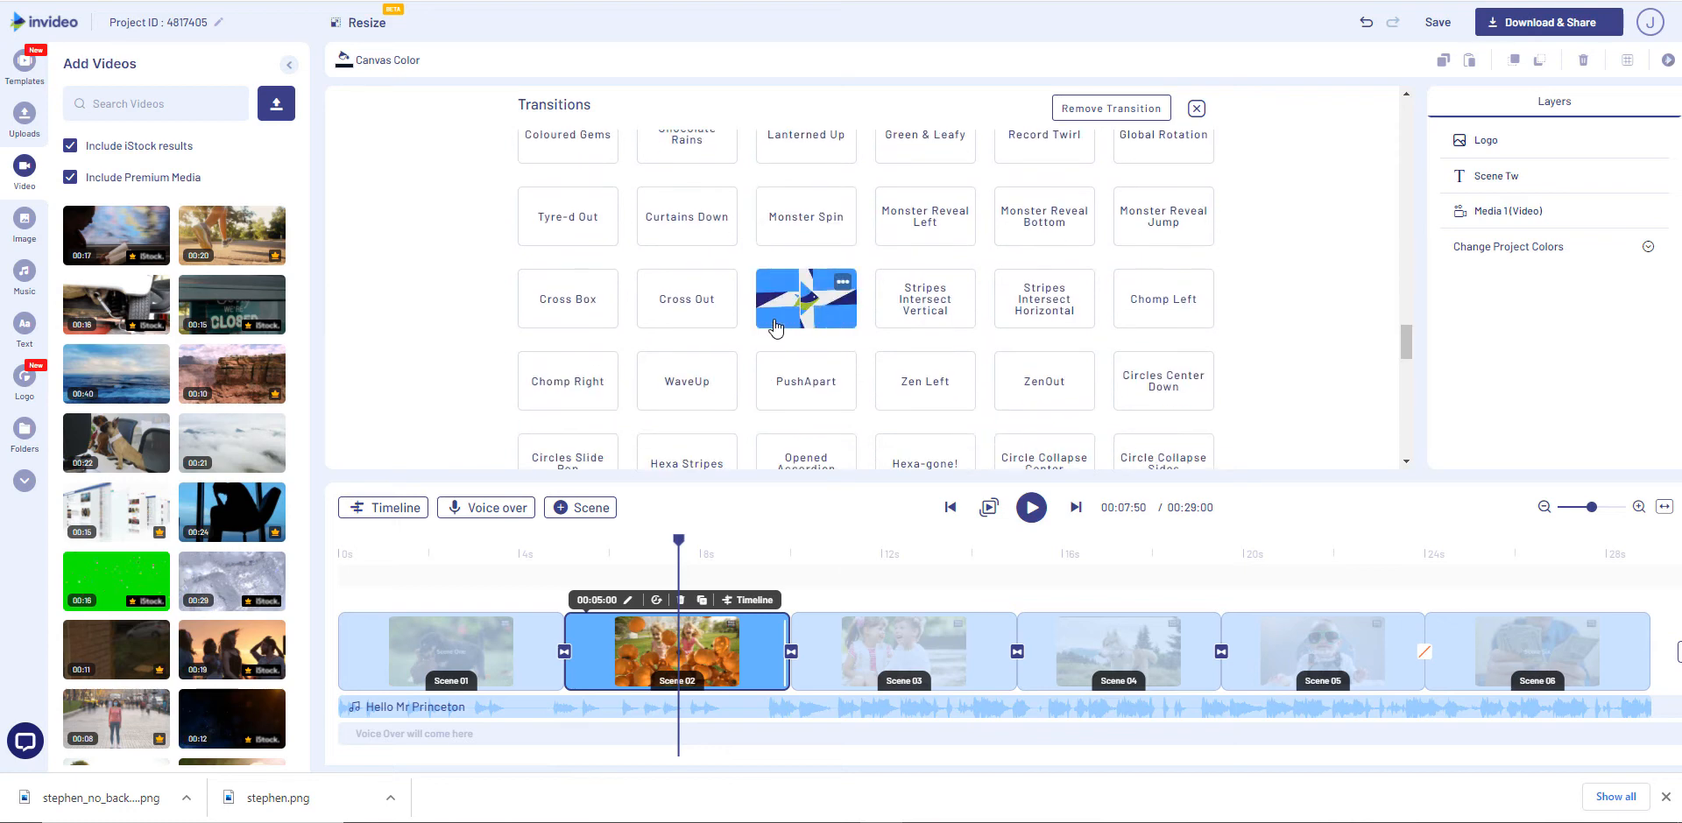
scroll(770, 337, up, 3)
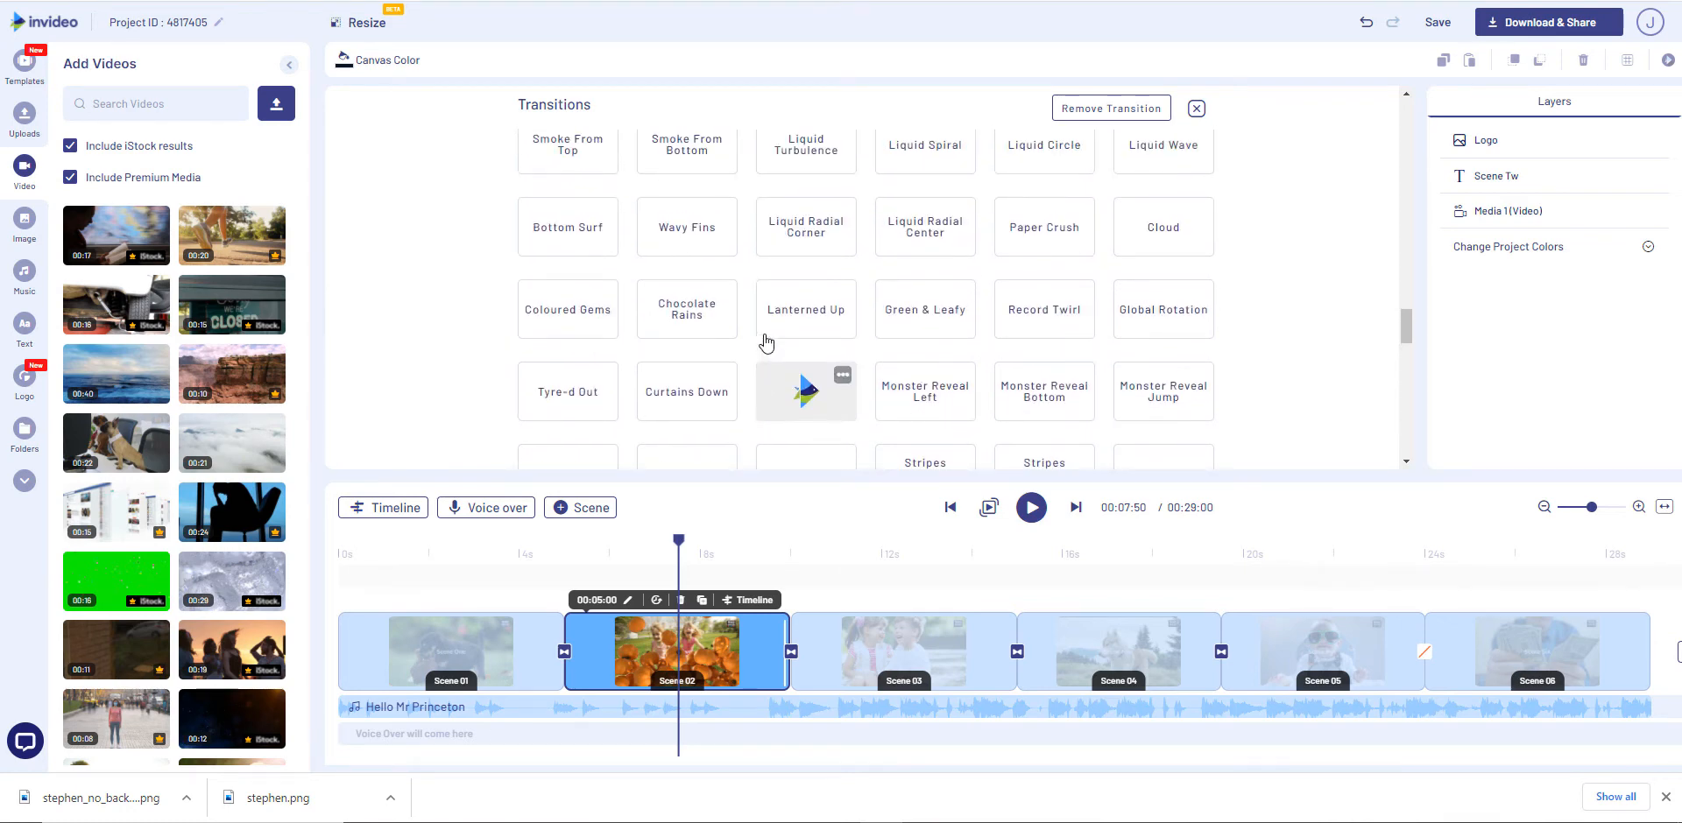
click(578, 329)
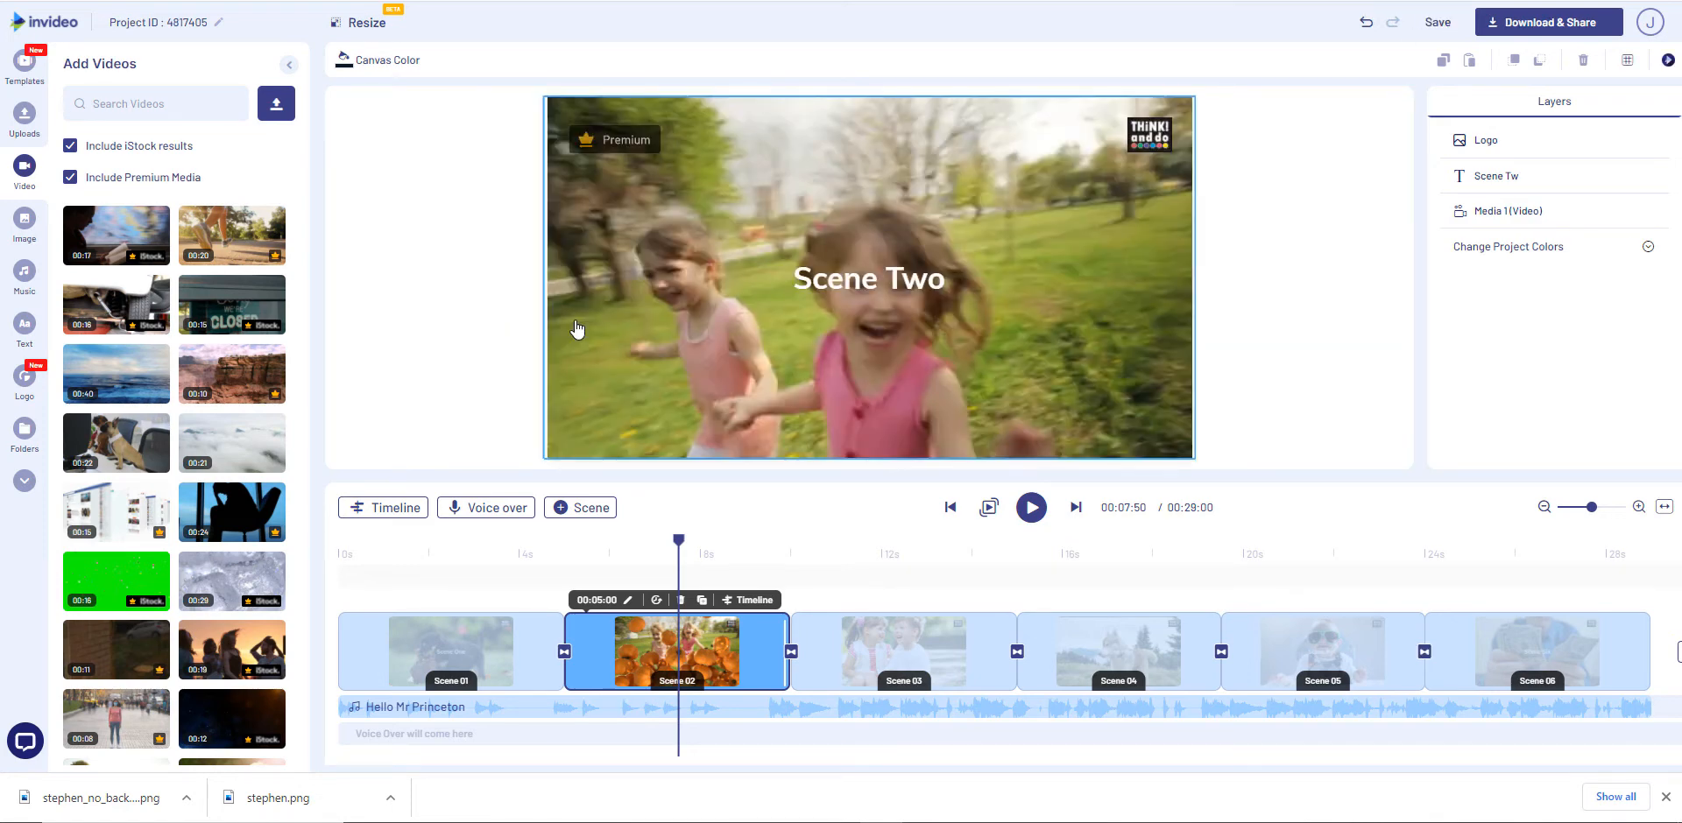
click(1438, 24)
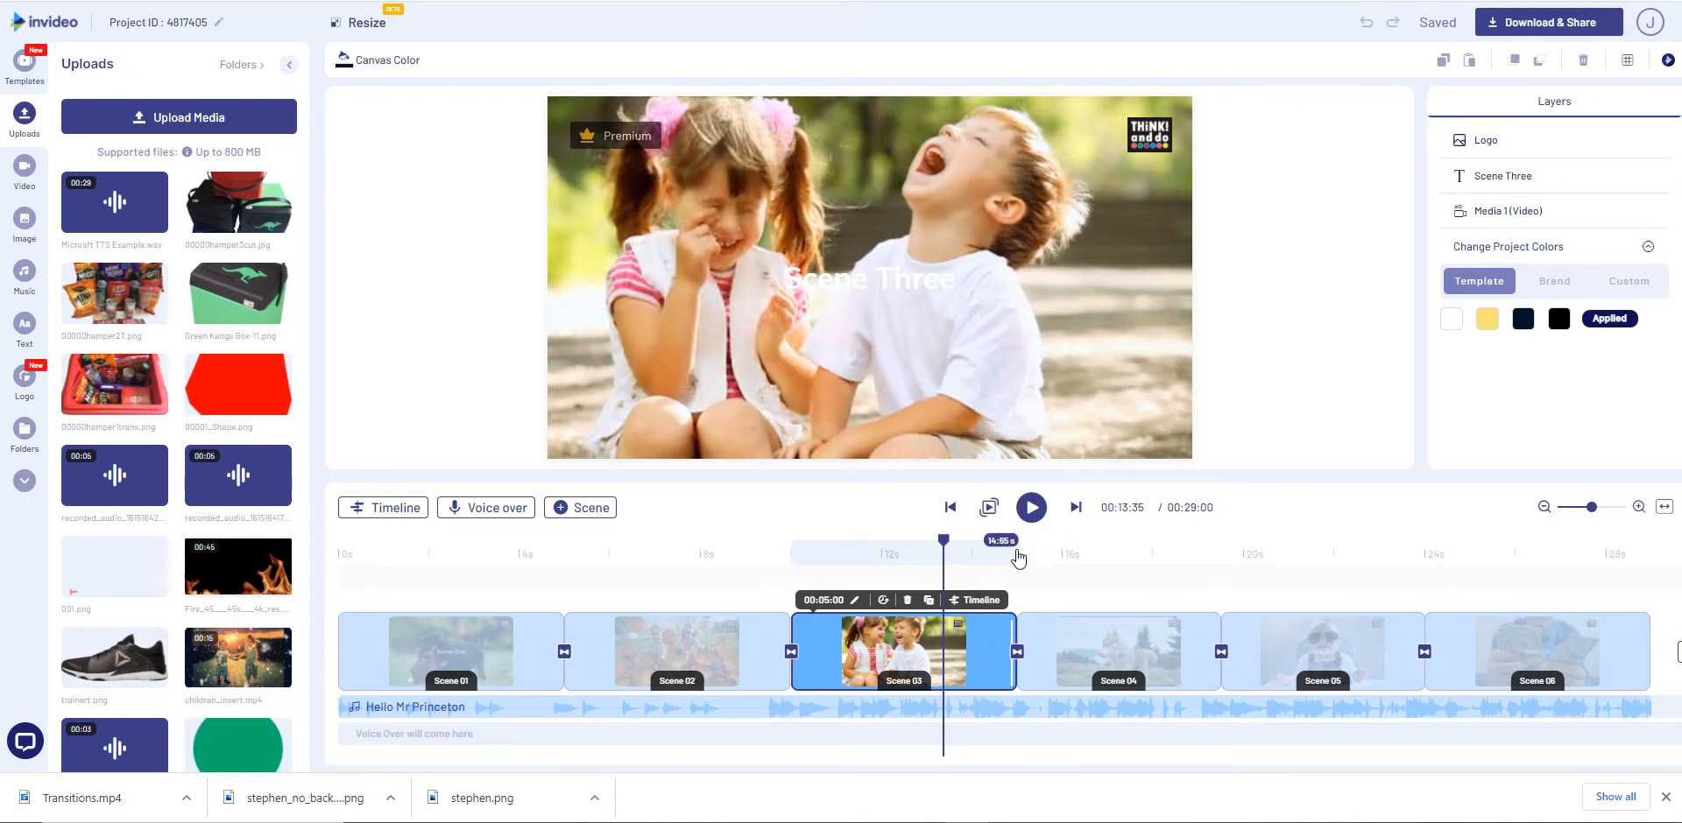
Play the transition from Scene 03 into Scene 04, then return the playhead to about 13.5 seconds in Scene 03
click(1038, 512)
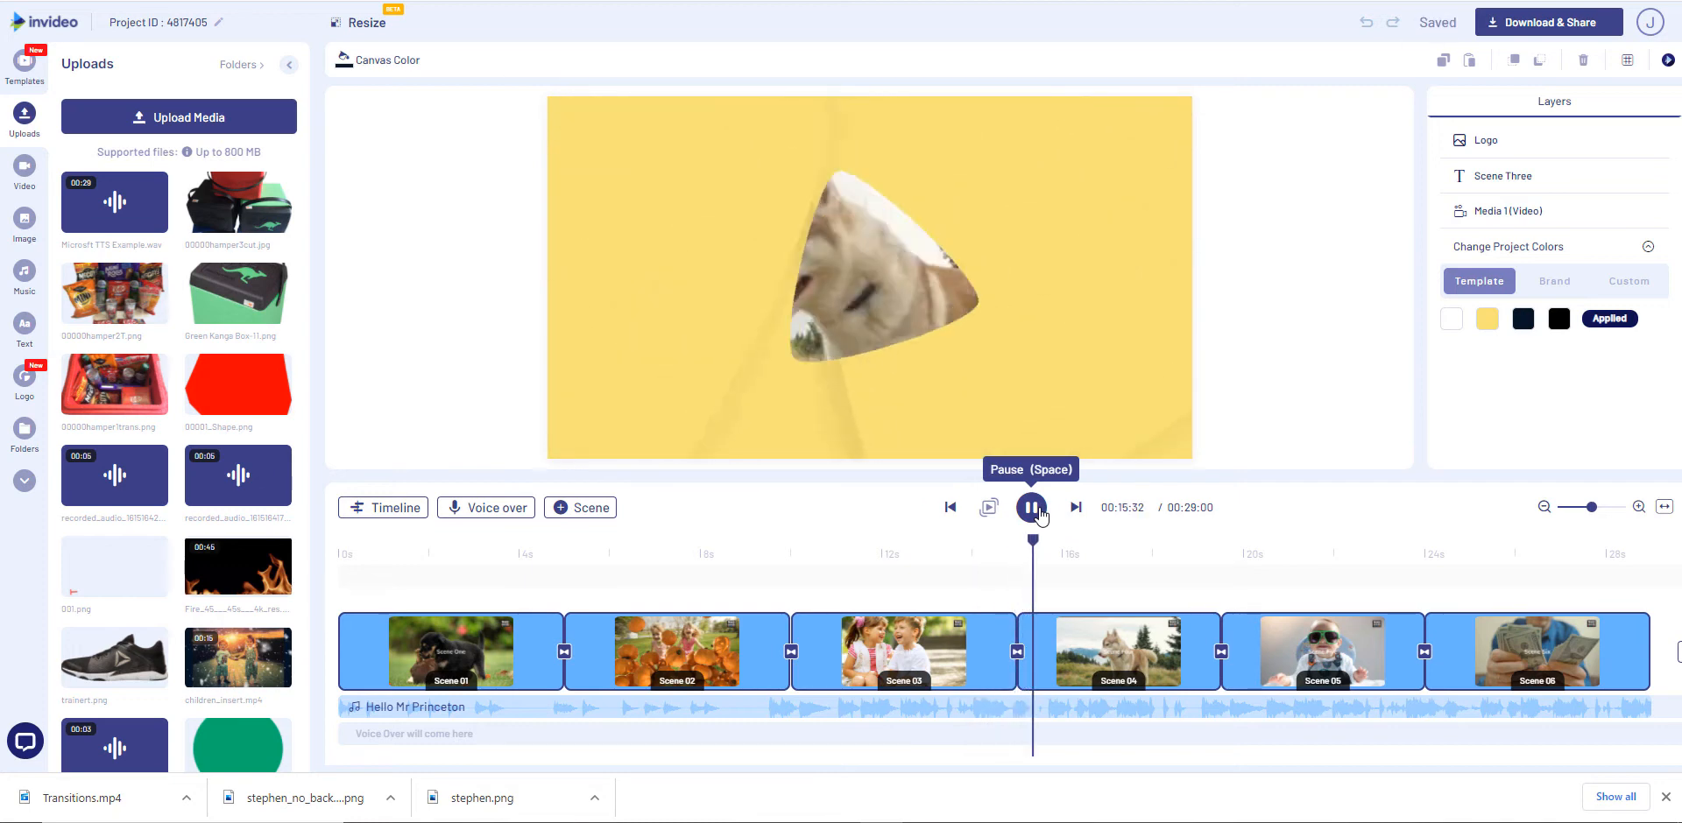
click(1038, 513)
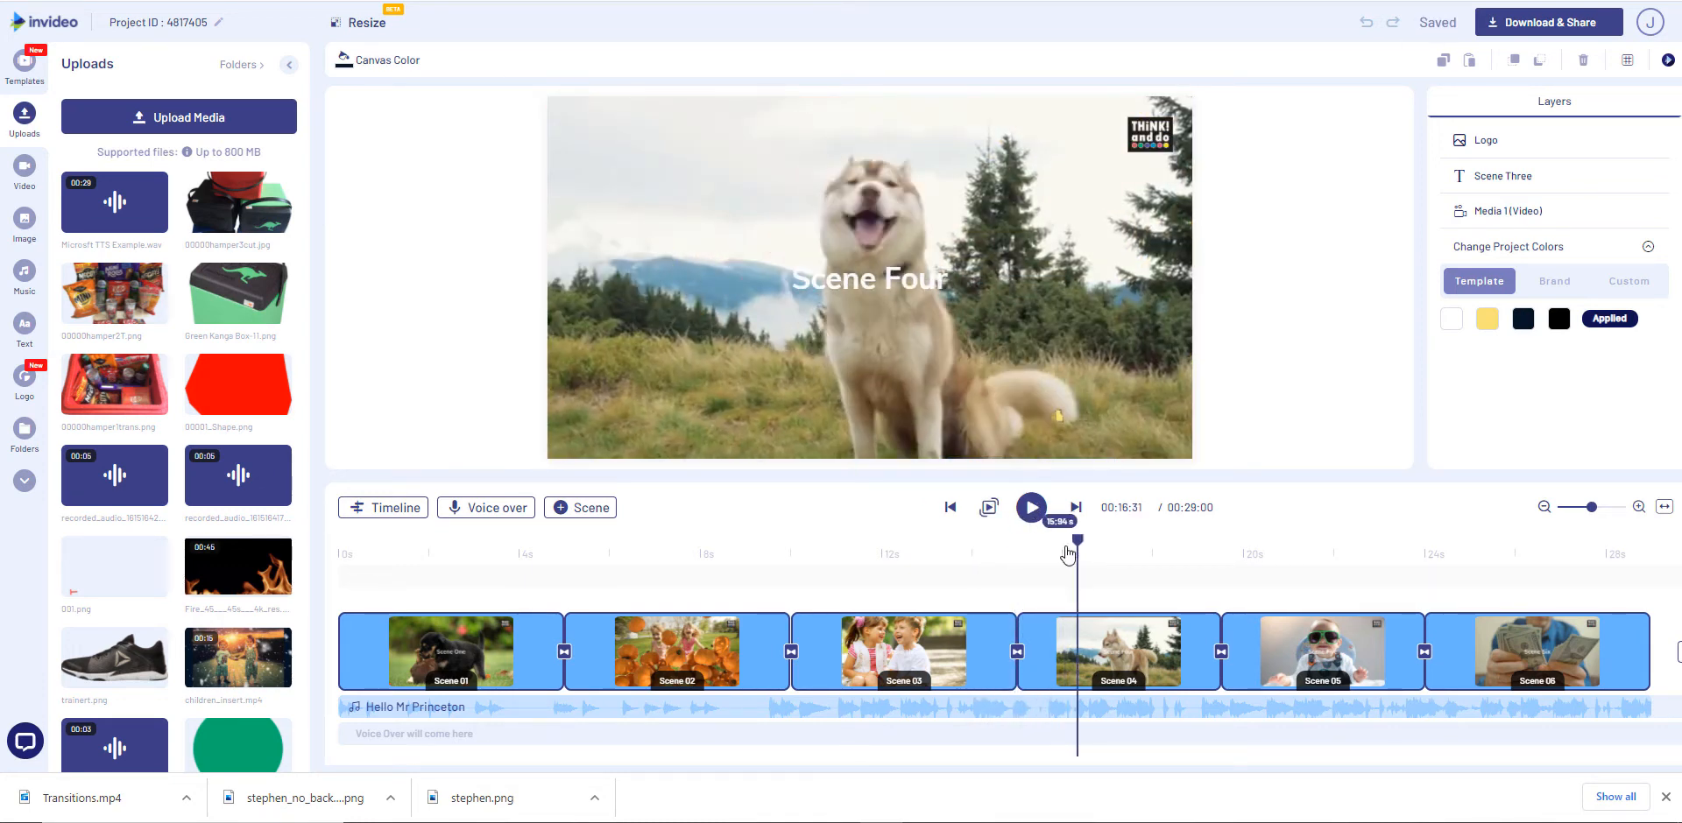
drag(1076, 550, 952, 571)
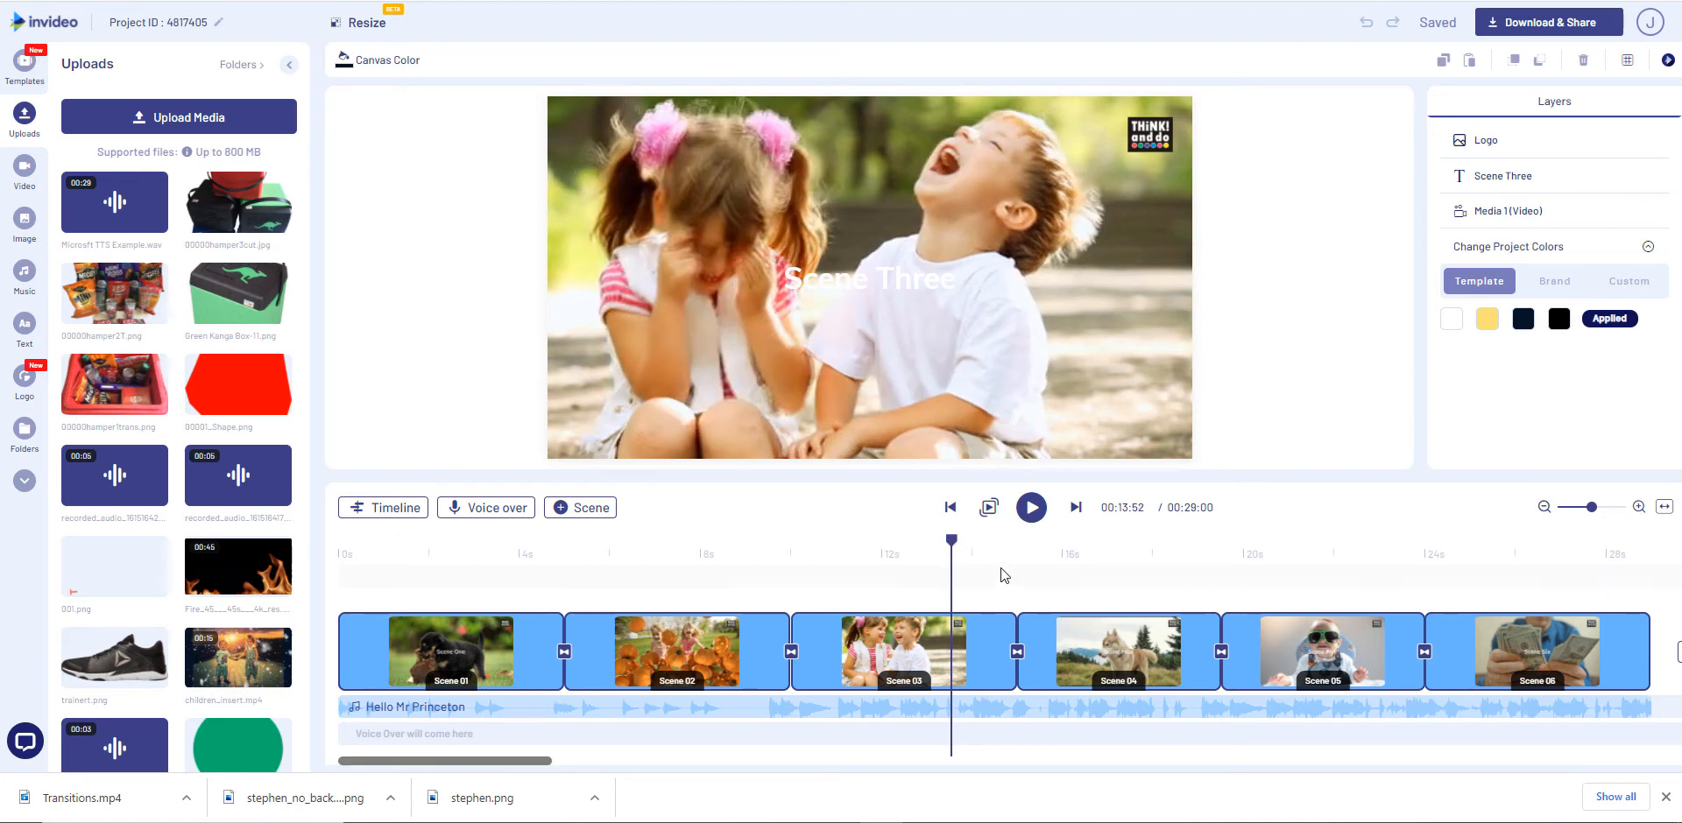
Set the second custom project color to preset red (#ff0000) and play the transition from Scene 03 to Scene 04
click(1626, 282)
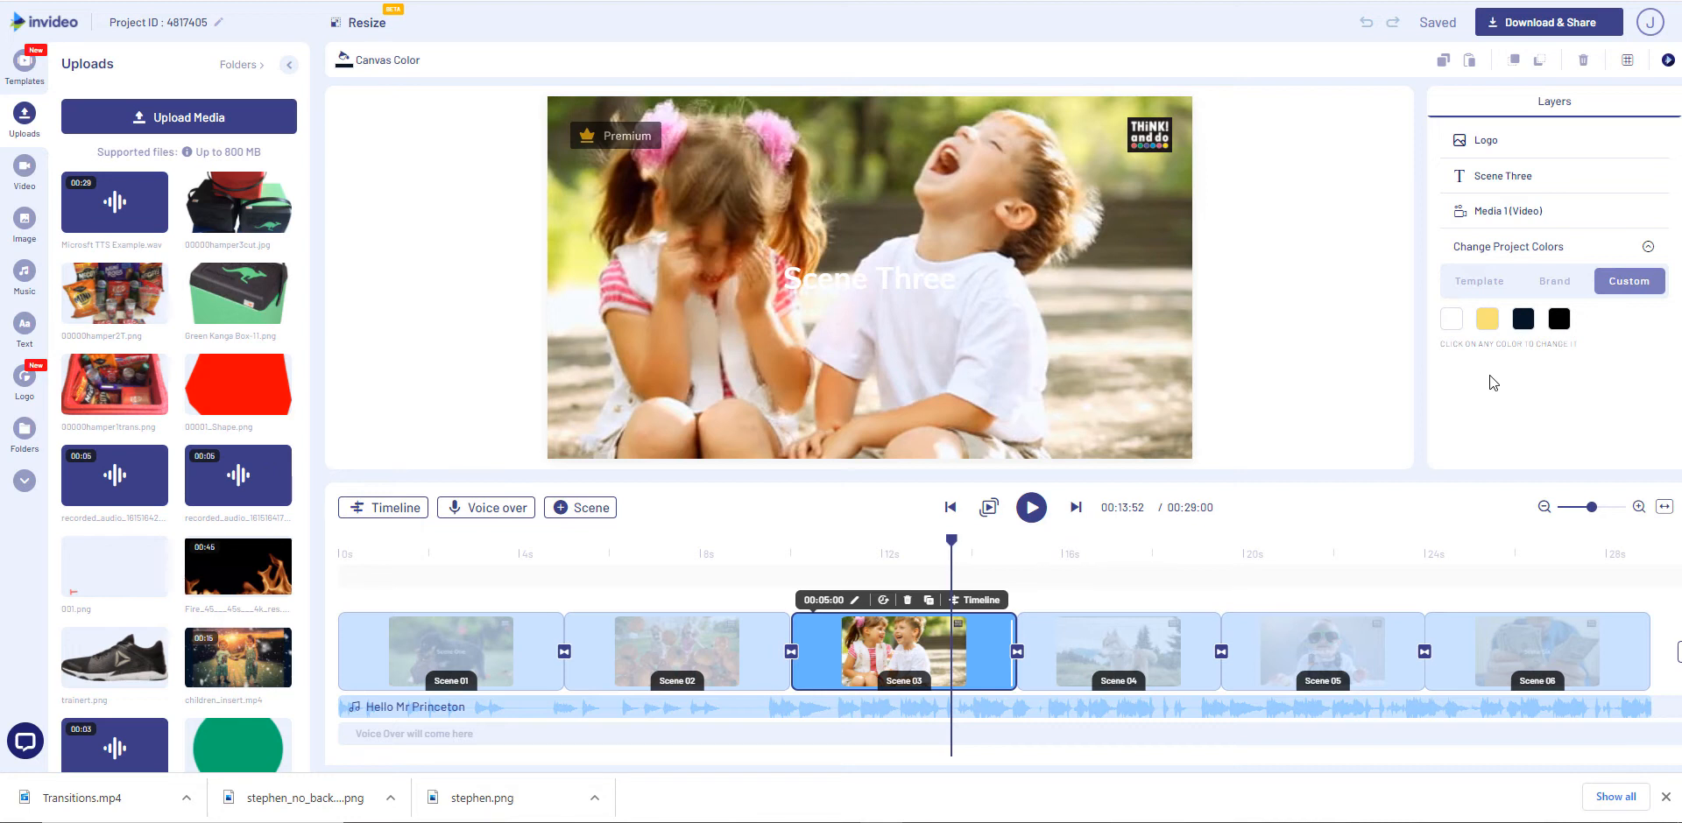
click(1487, 319)
scroll(1491, 324, down, 1)
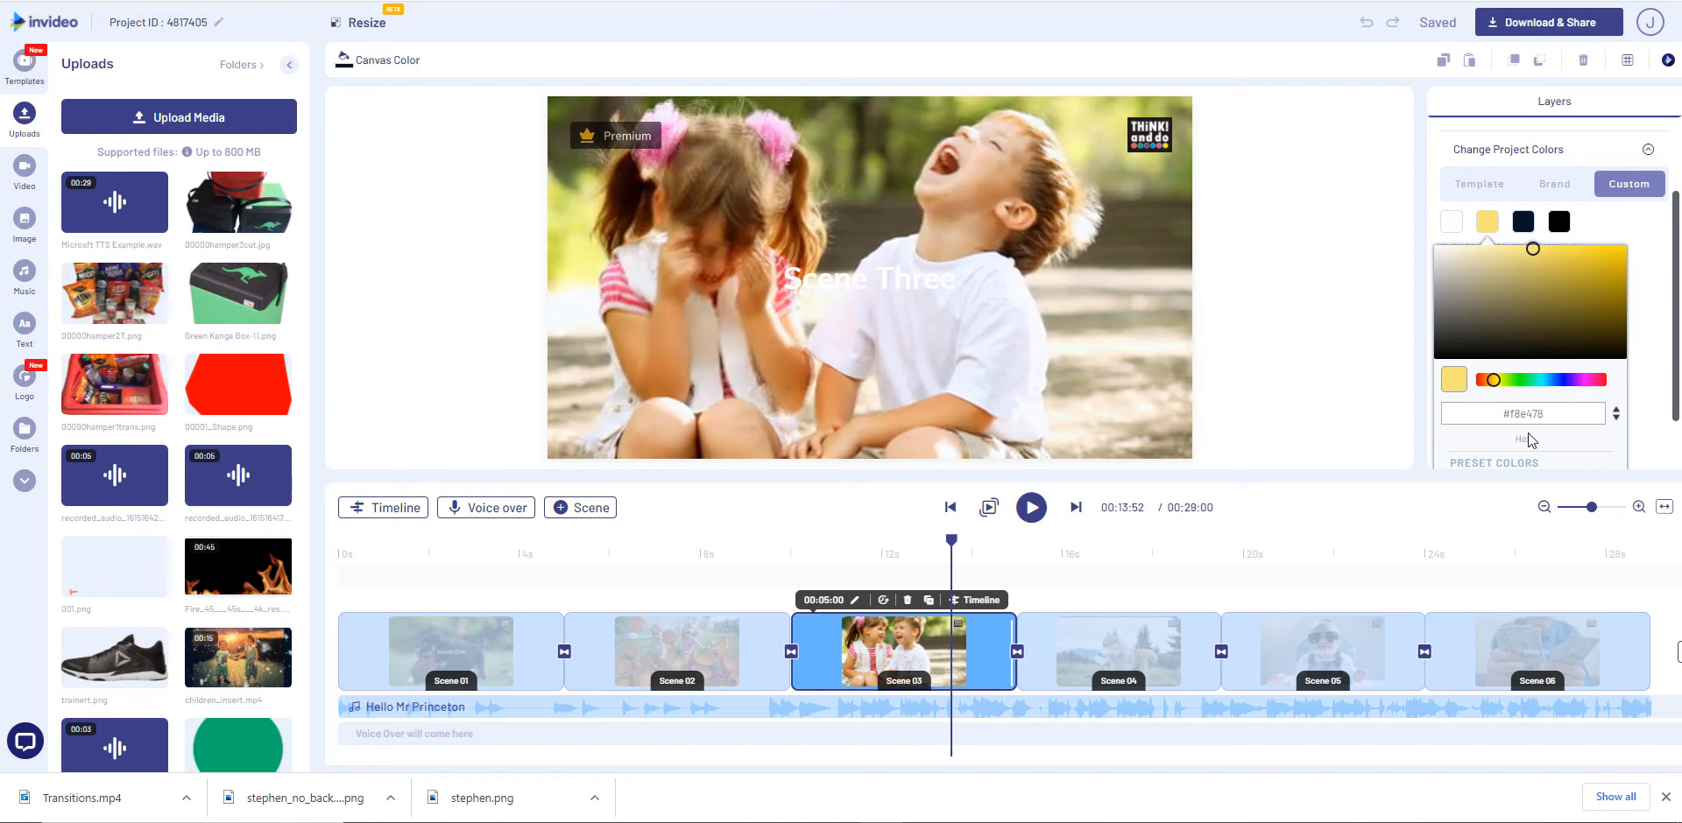
scroll(1529, 442, down, 1)
click(1565, 420)
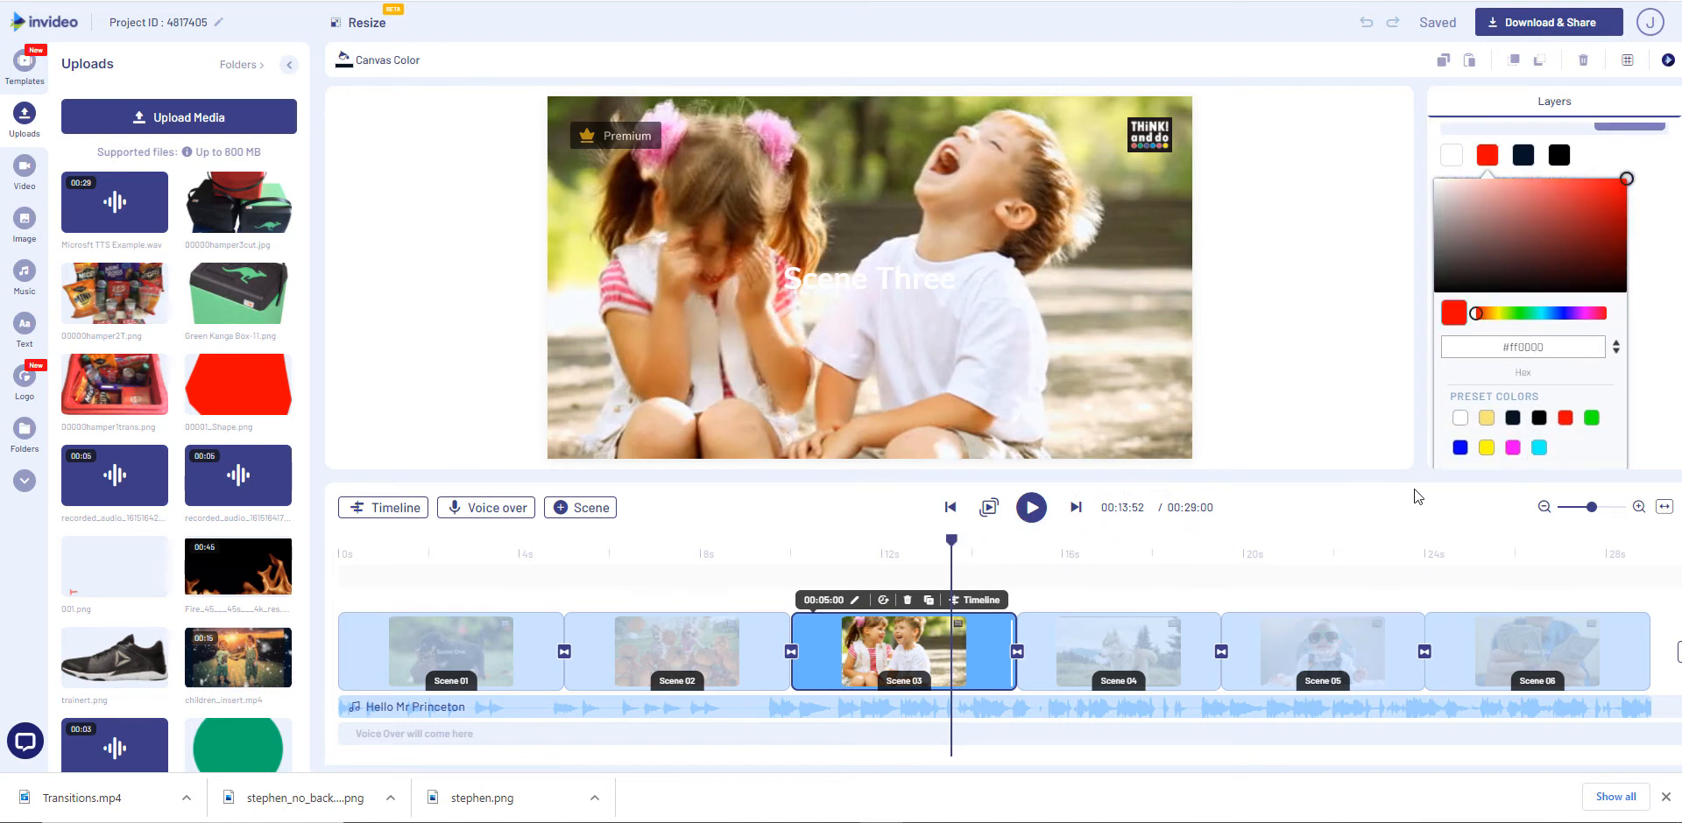
click(1345, 532)
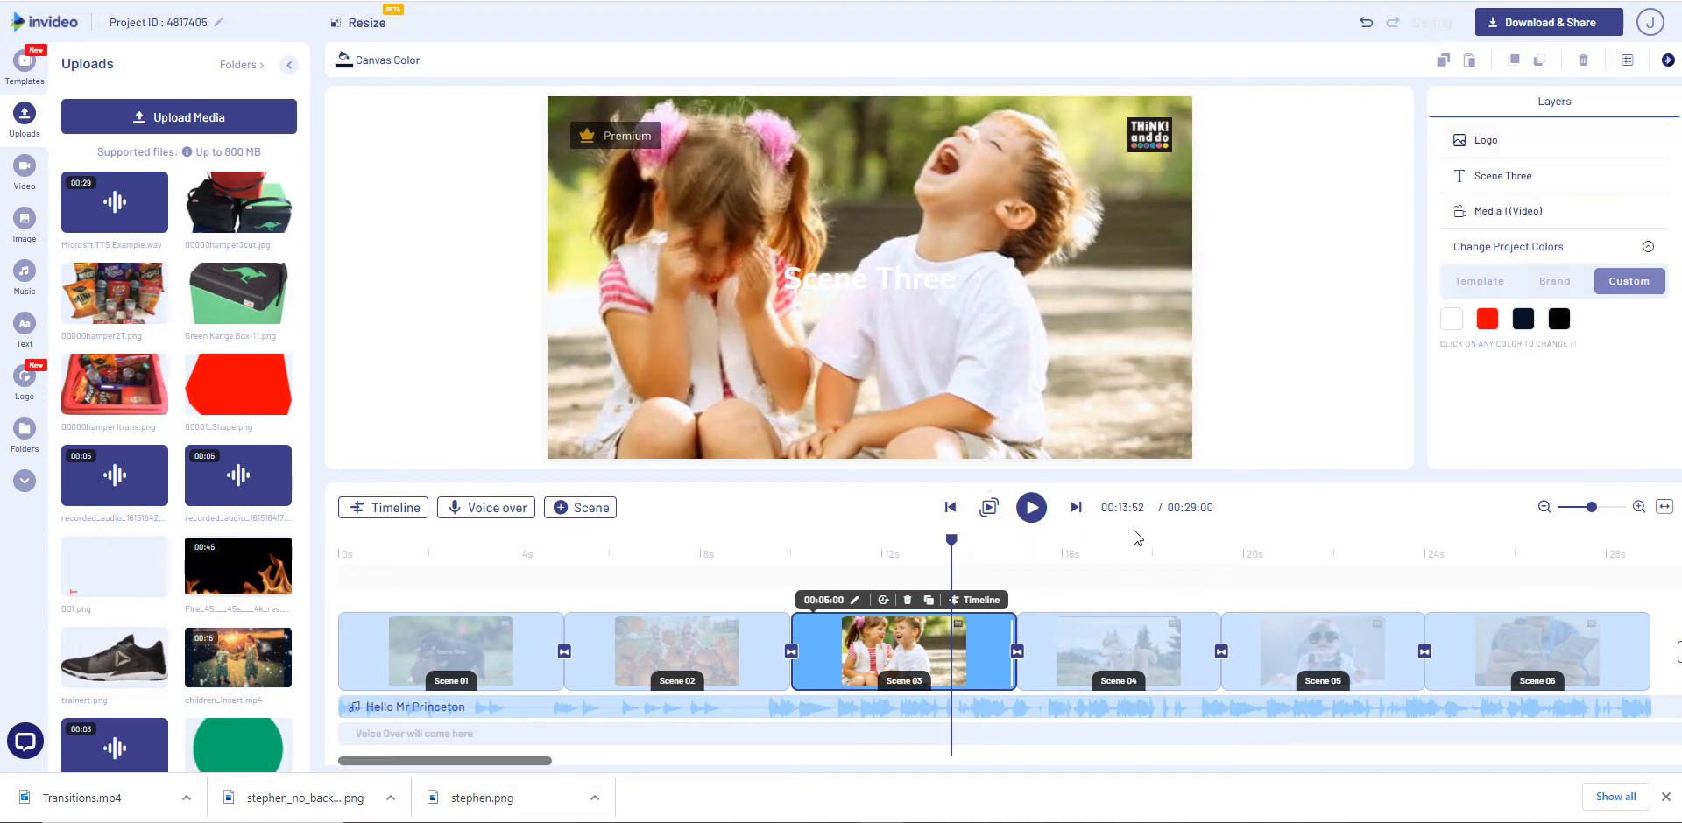
click(1031, 508)
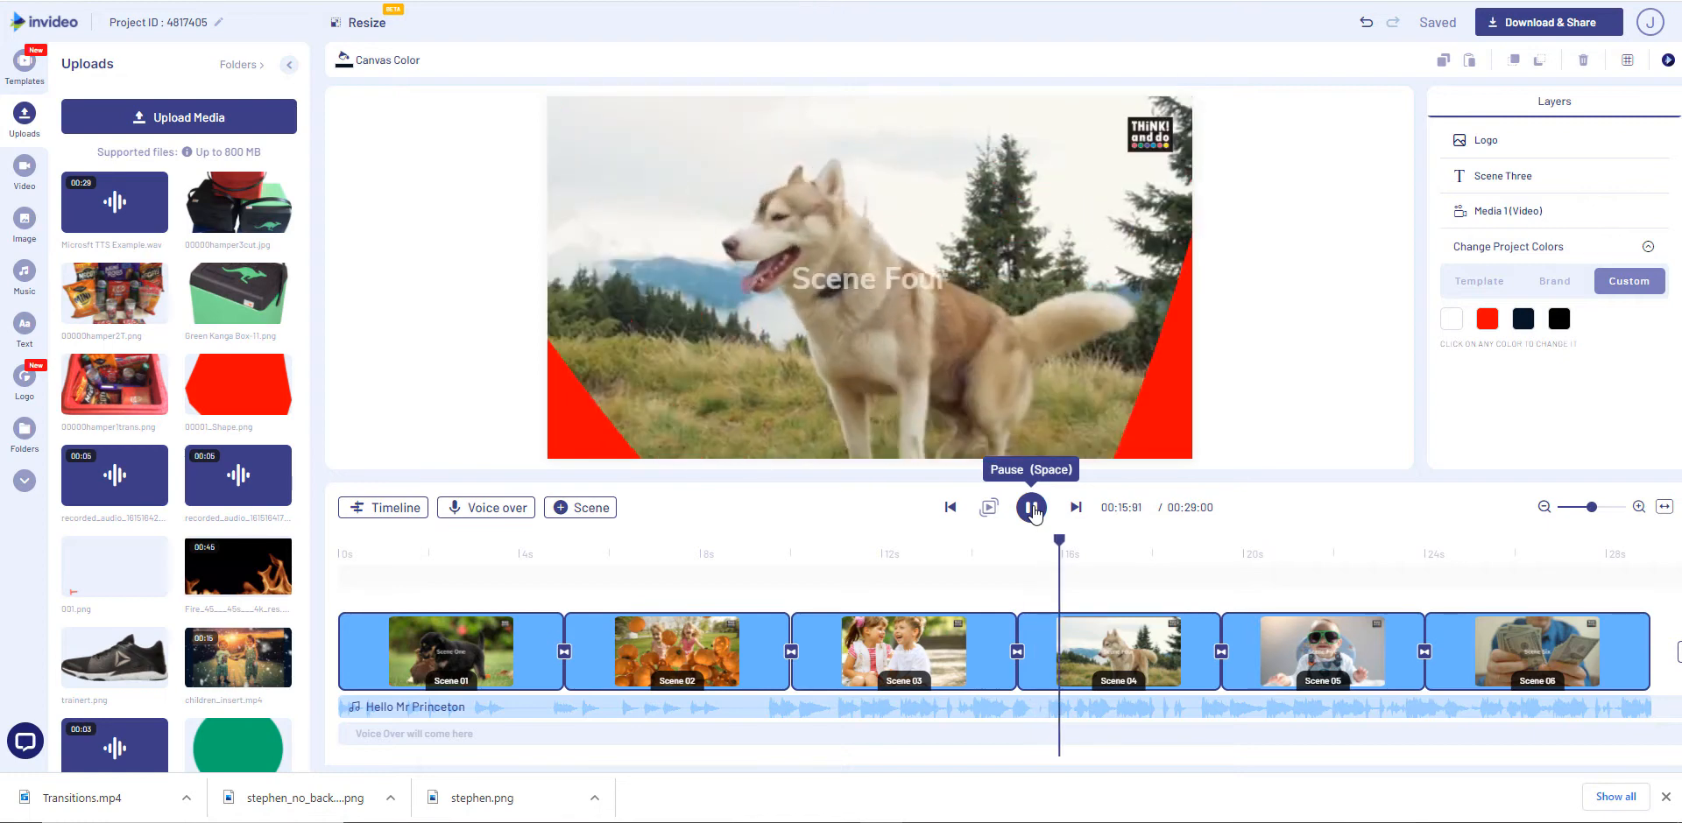
click(1033, 512)
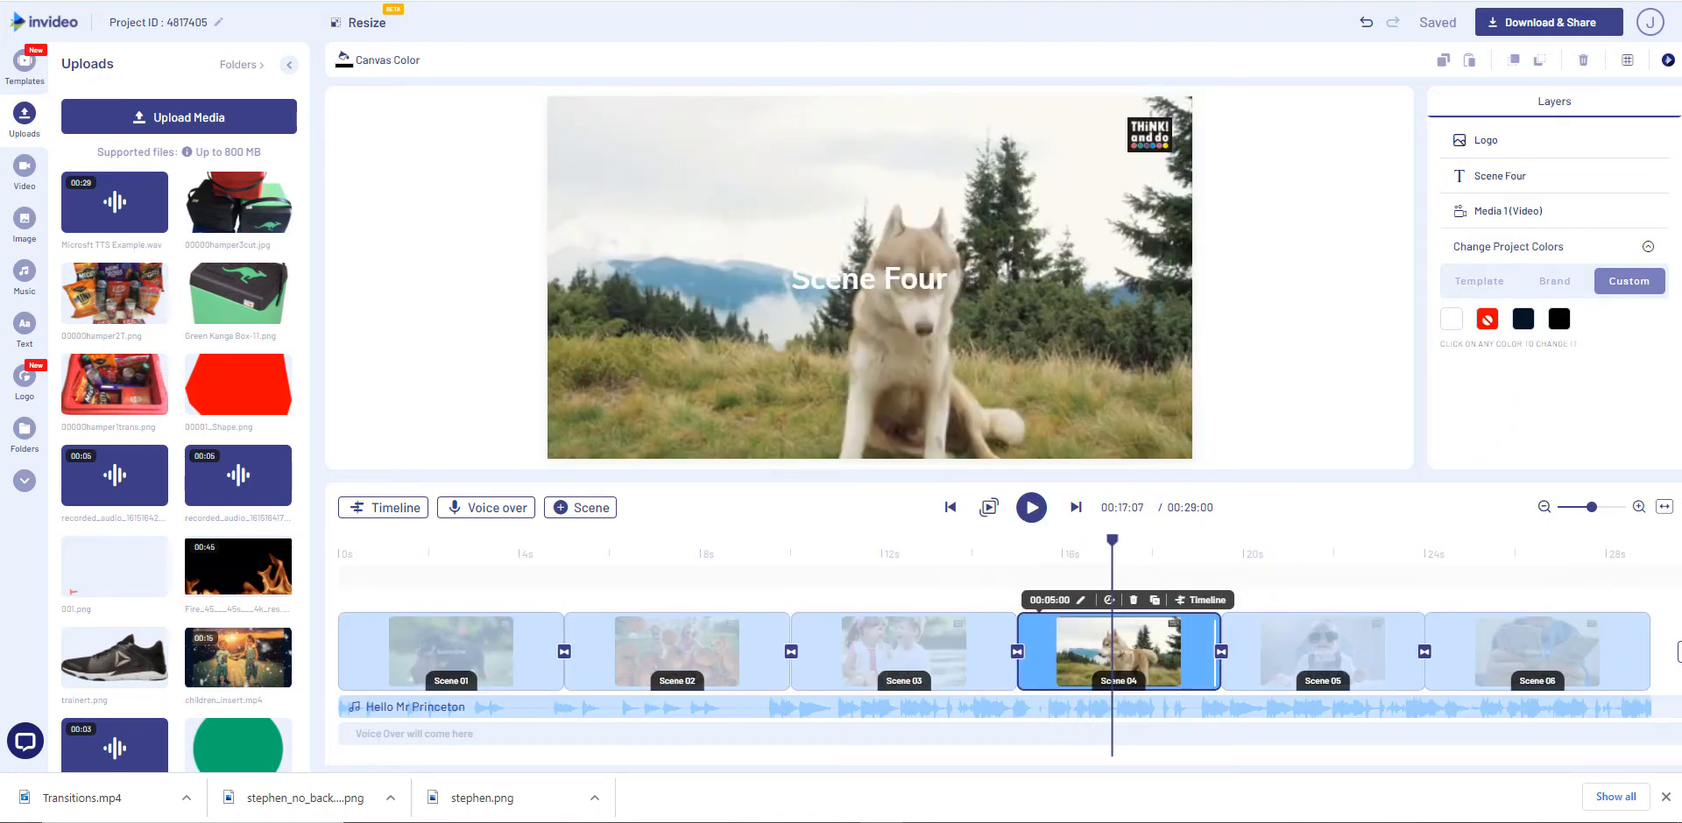
Set the second custom project color to preset blue (#0000ff), trying preset yellow first
click(1486, 318)
scroll(1498, 368, down, 3)
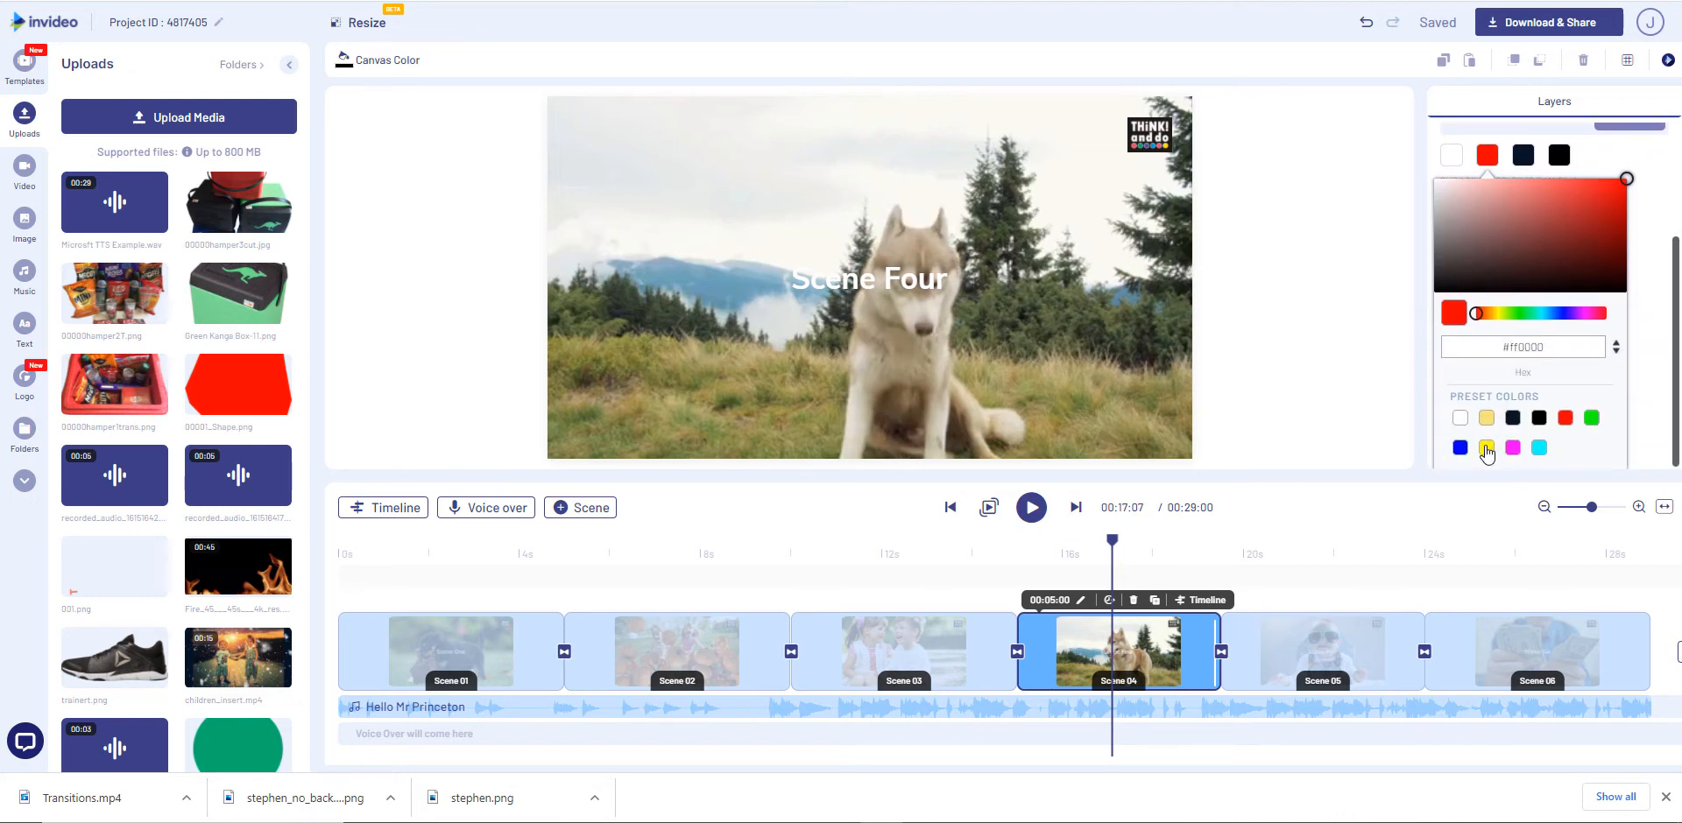
click(1487, 448)
click(1460, 449)
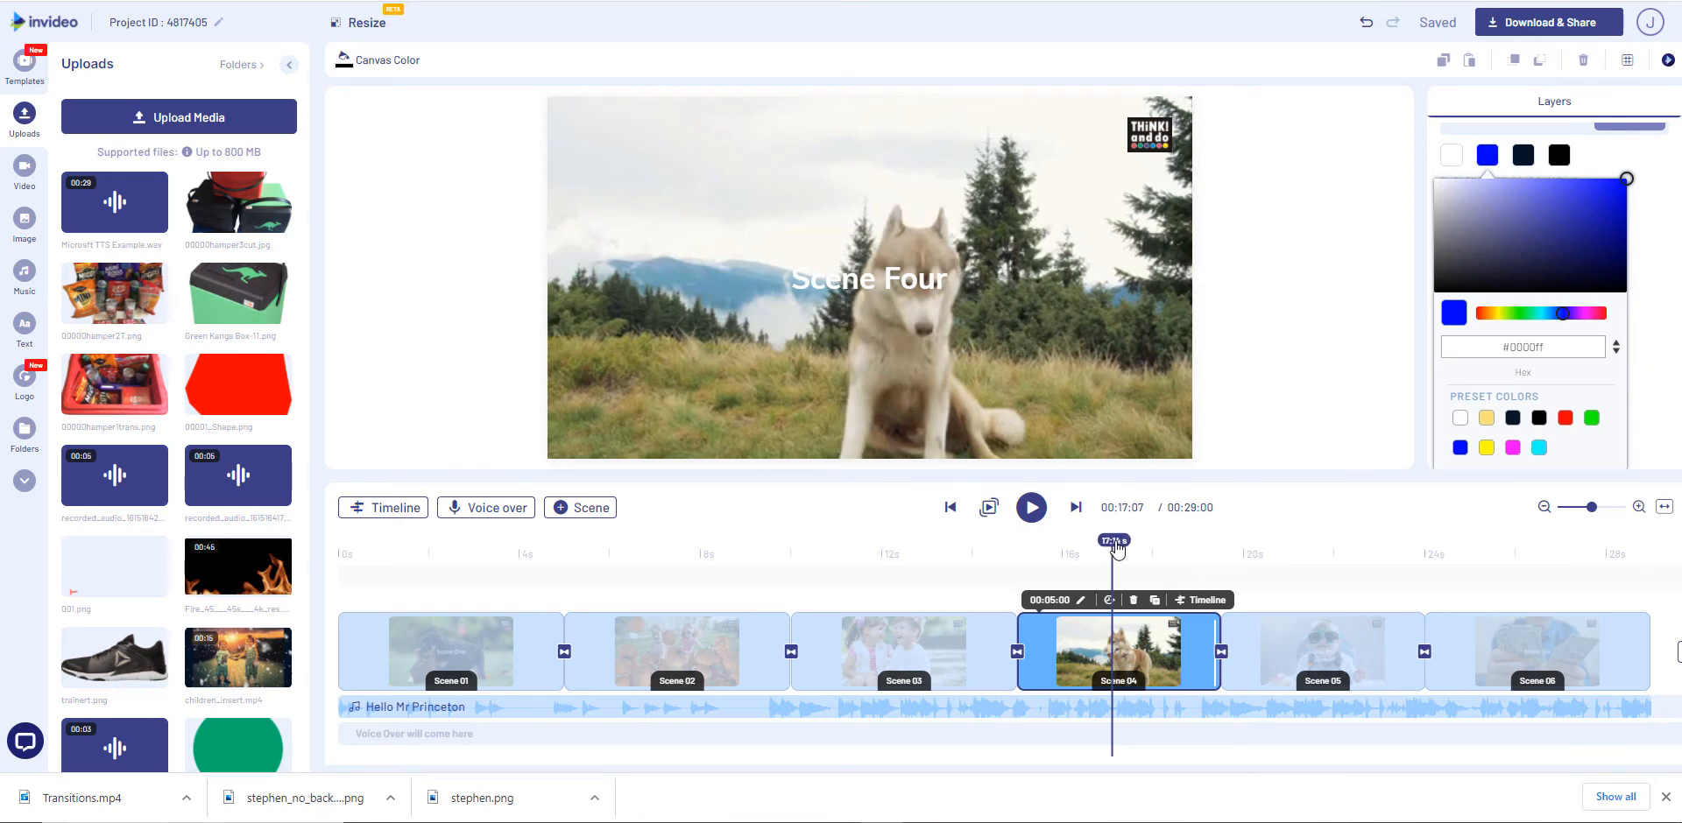
Play the transition from Scene 03 to Scene 04, starting at about 13.5 seconds, to check its new blue color
drag(1109, 547, 944, 558)
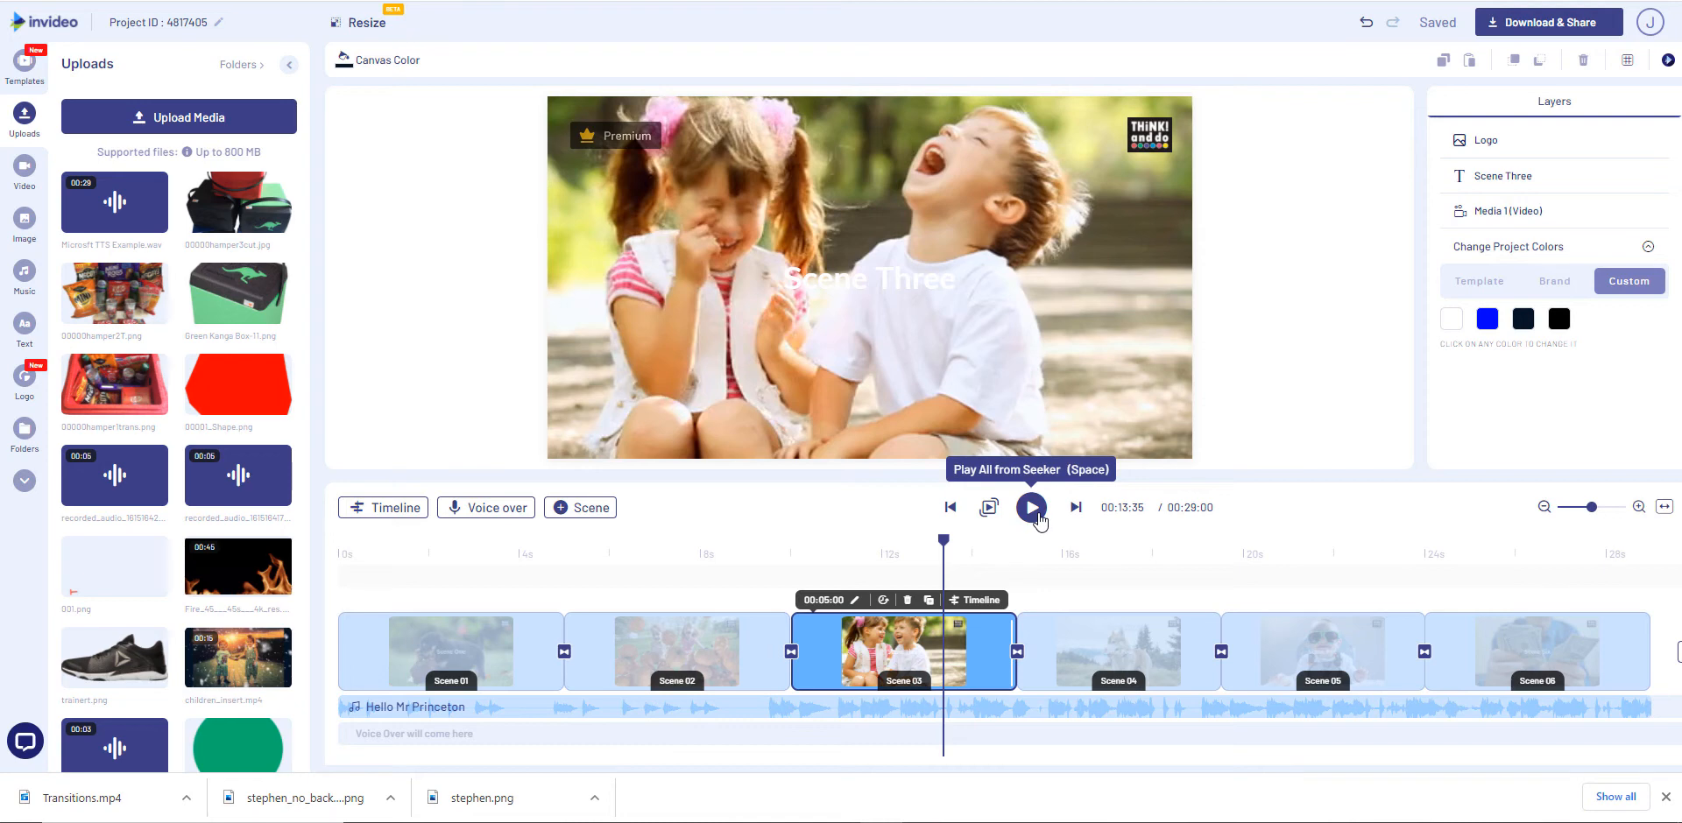
click(1033, 511)
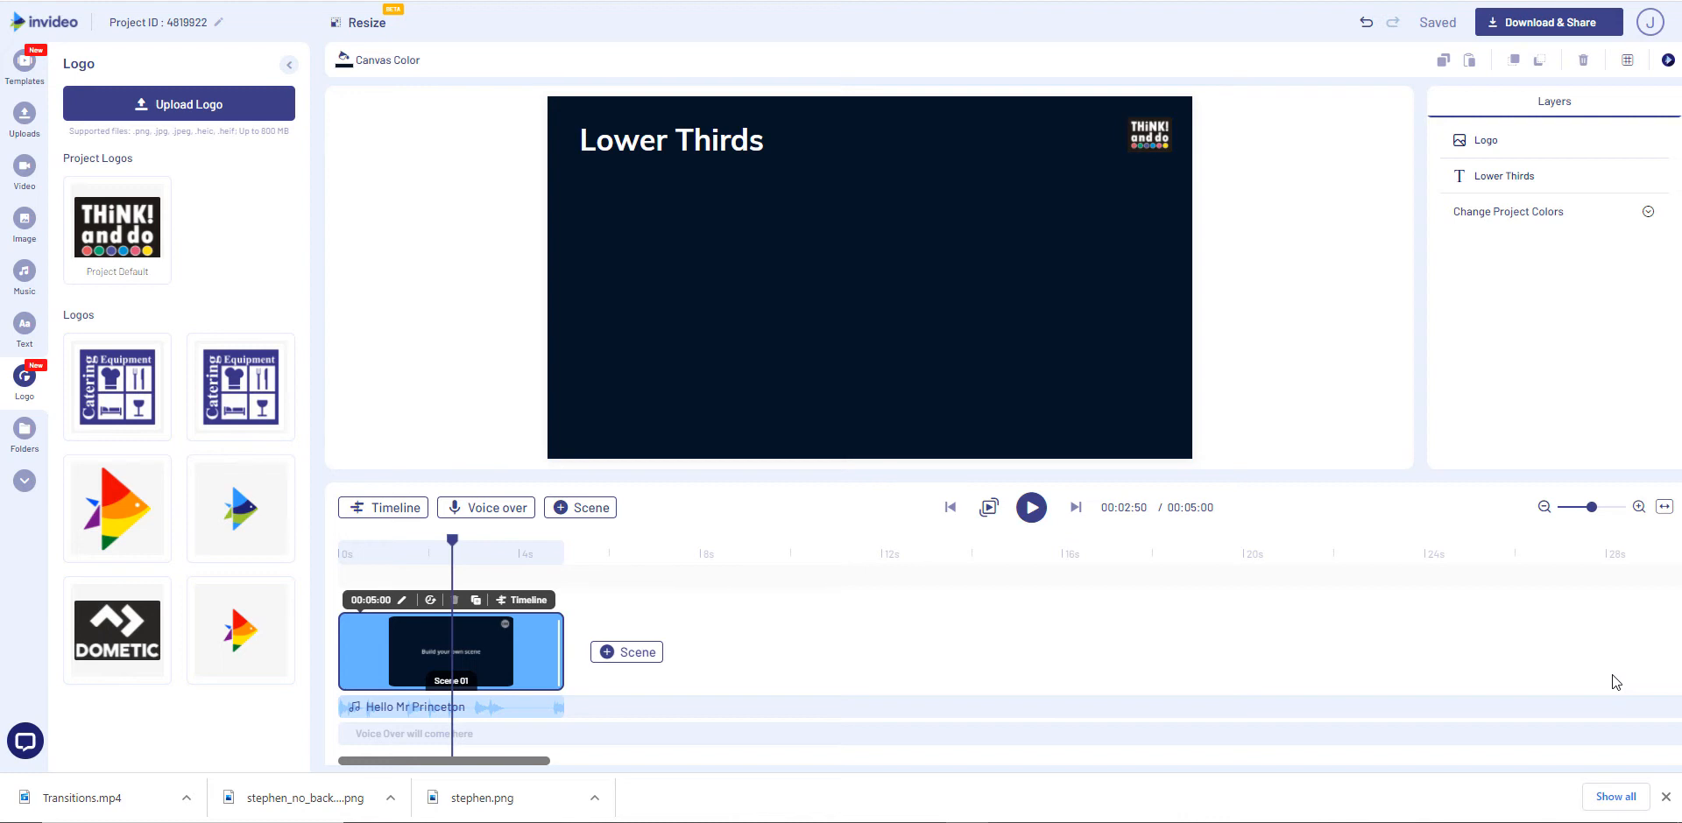
Add the "Creative Director" lower third with the thin corner line from the Astons text collection to Scene 01 of the Lower Thirds project
click(24, 325)
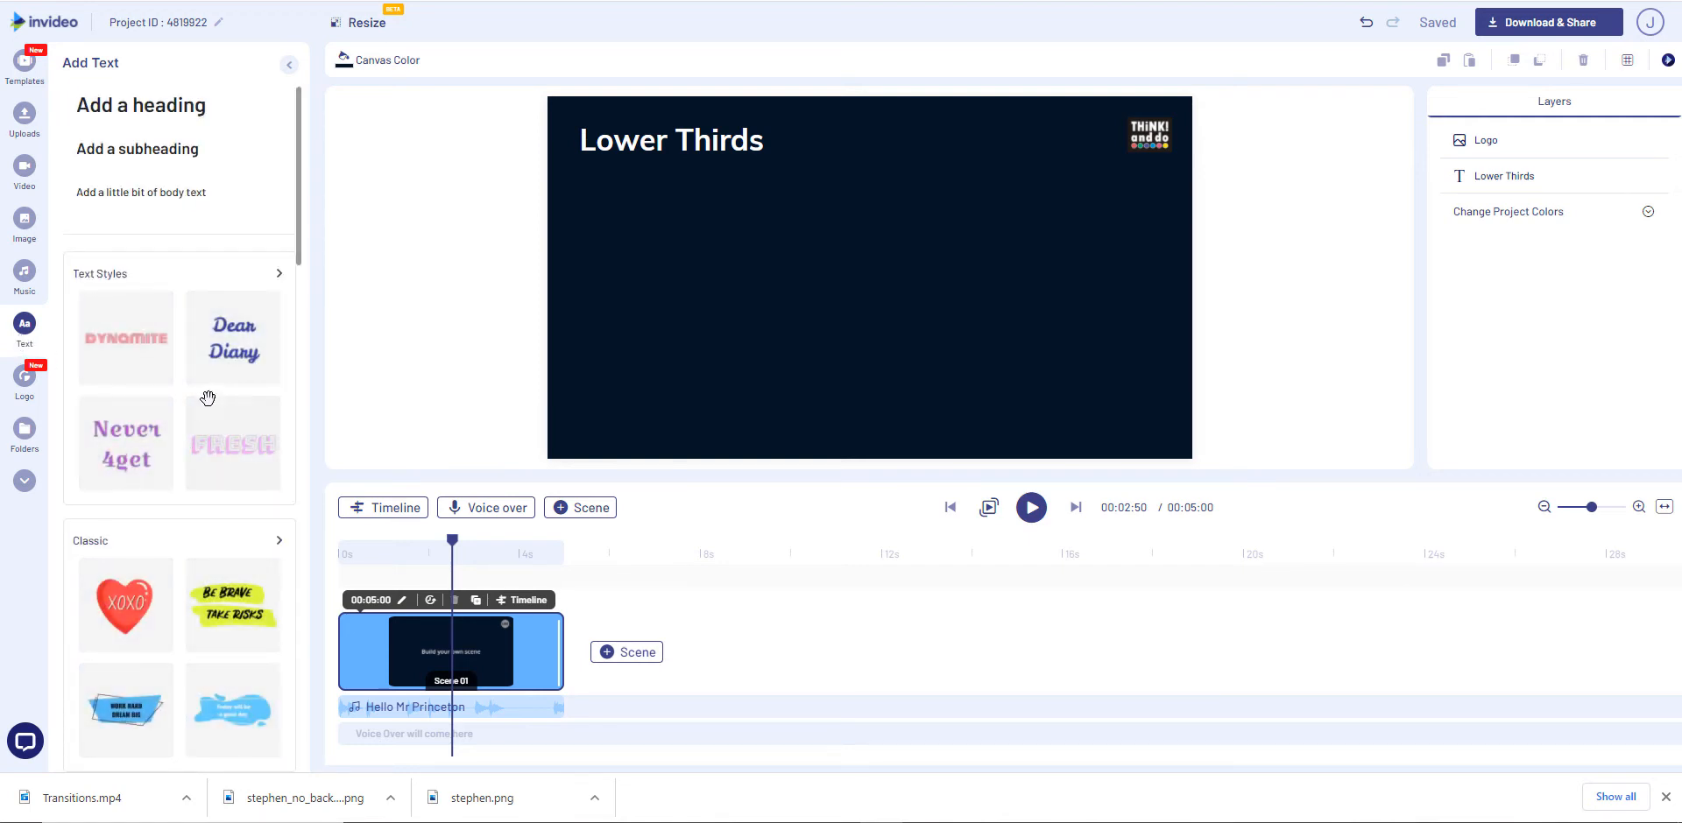
scroll(205, 392, down, 4)
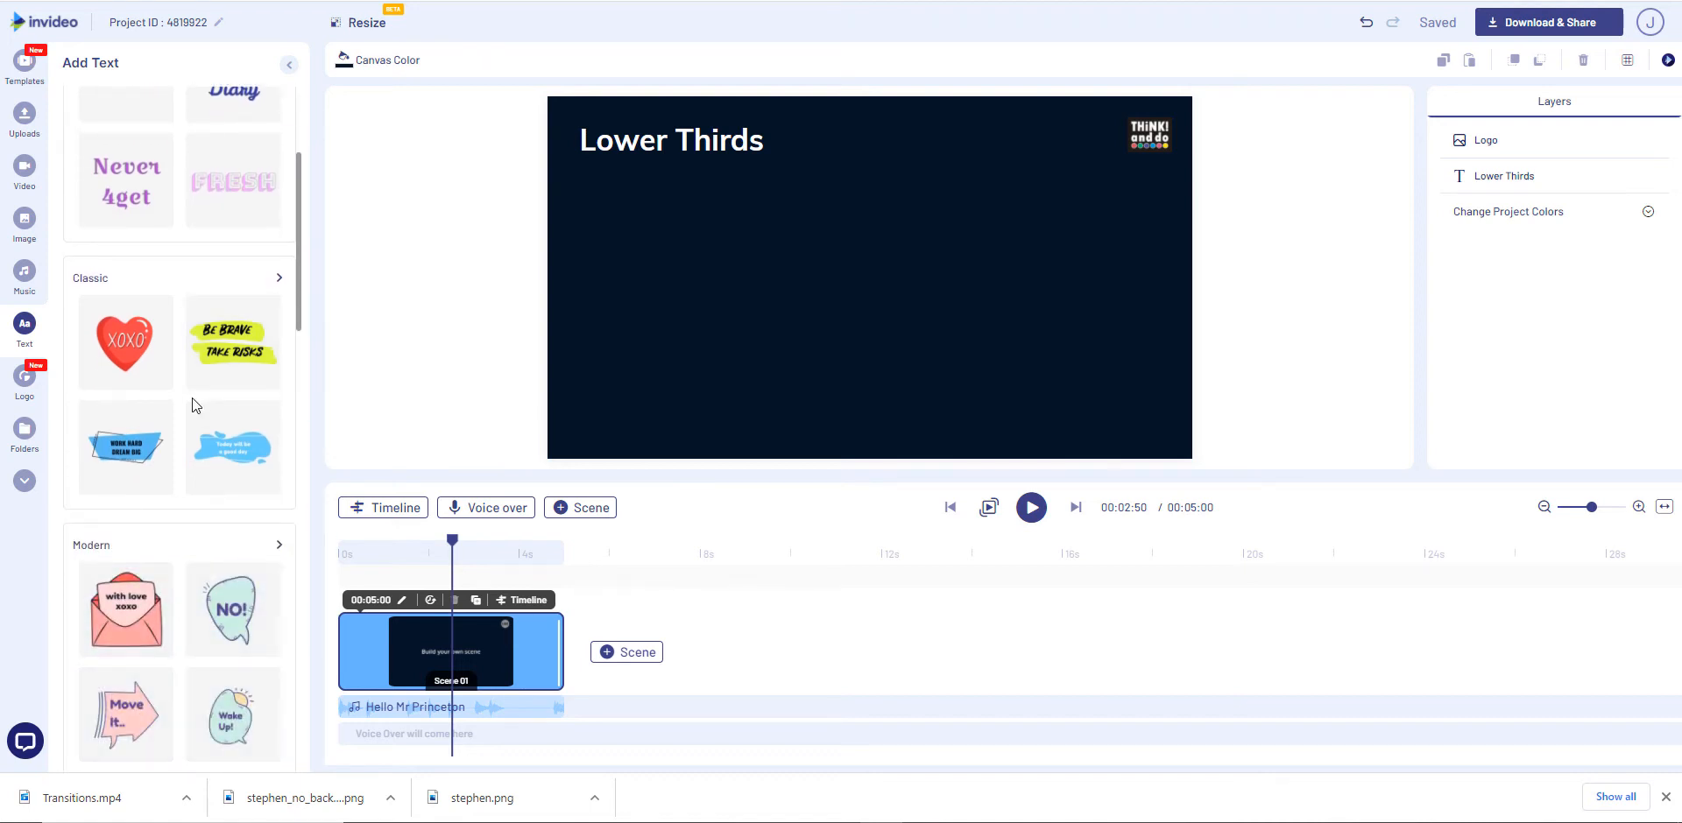
scroll(180, 417, down, 4)
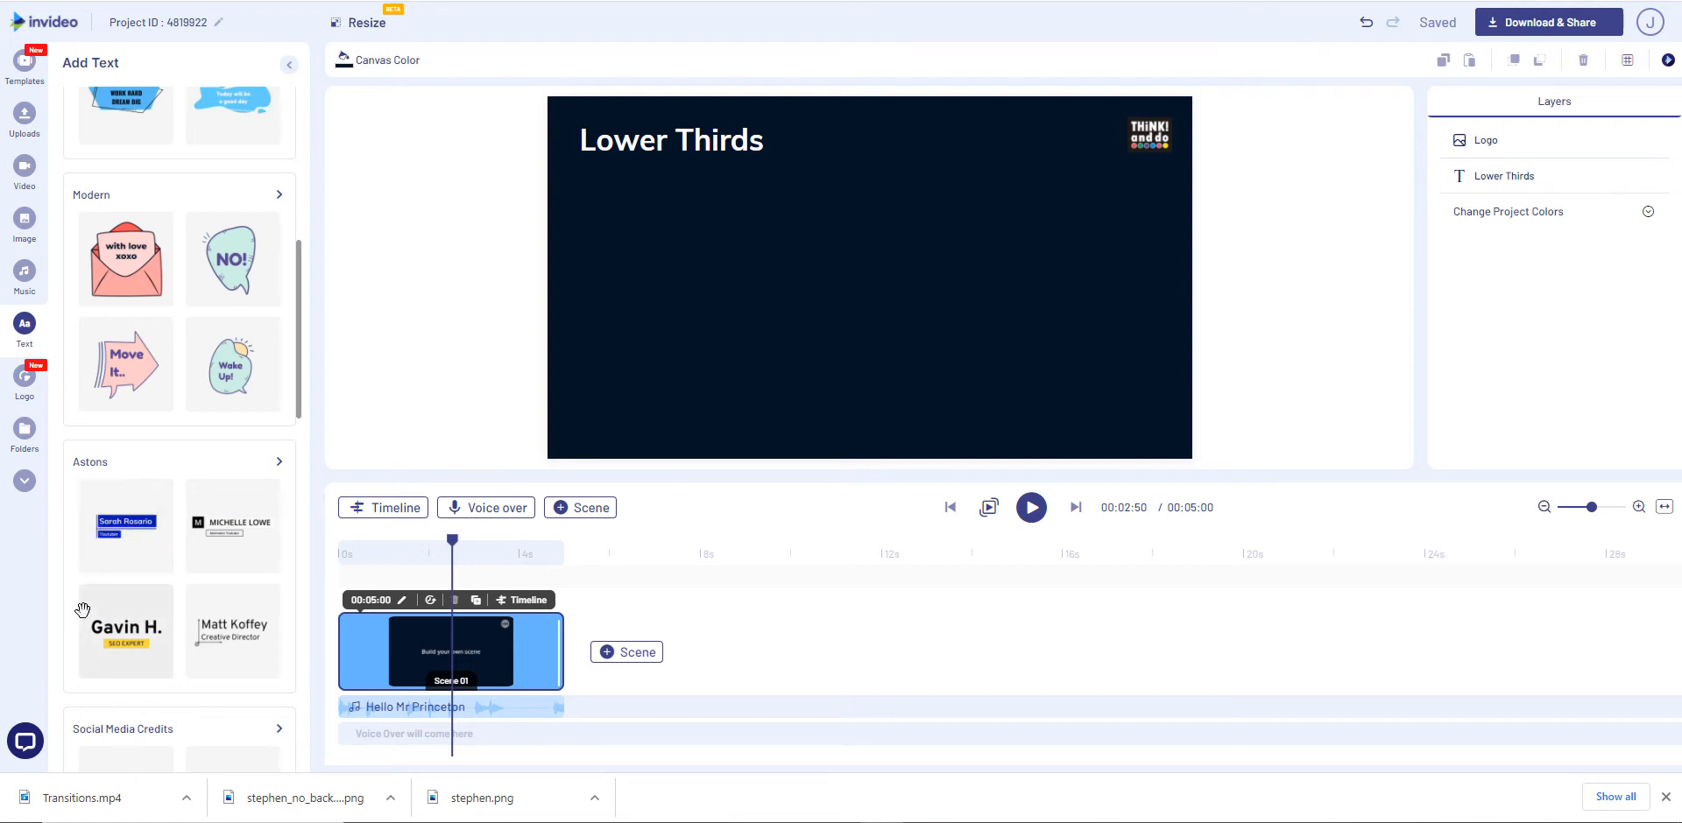
scroll(215, 551, down, 2)
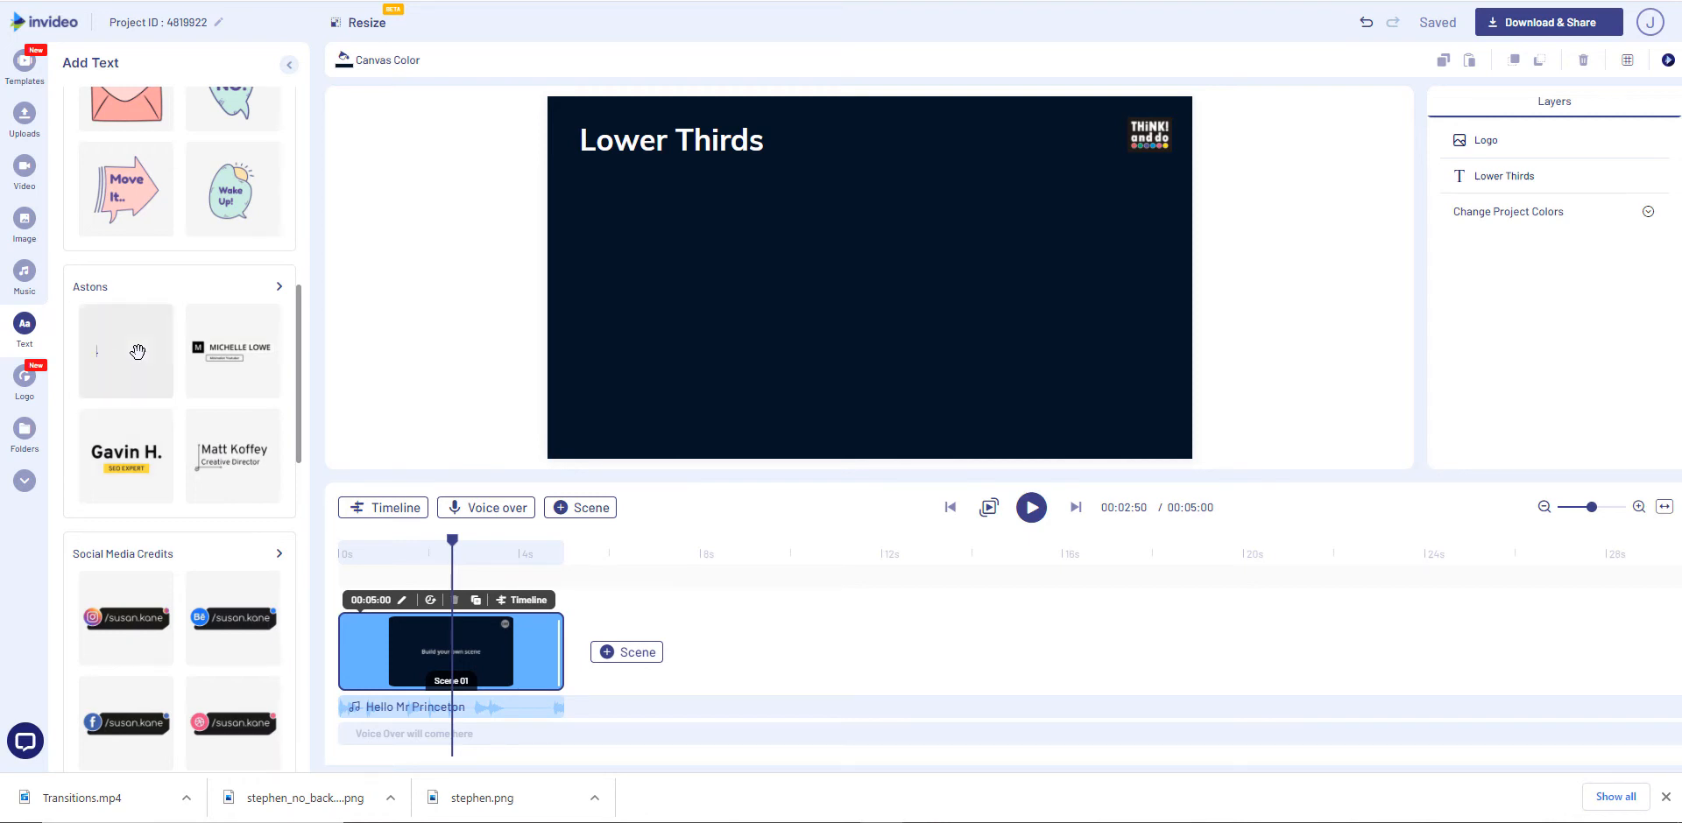
click(117, 289)
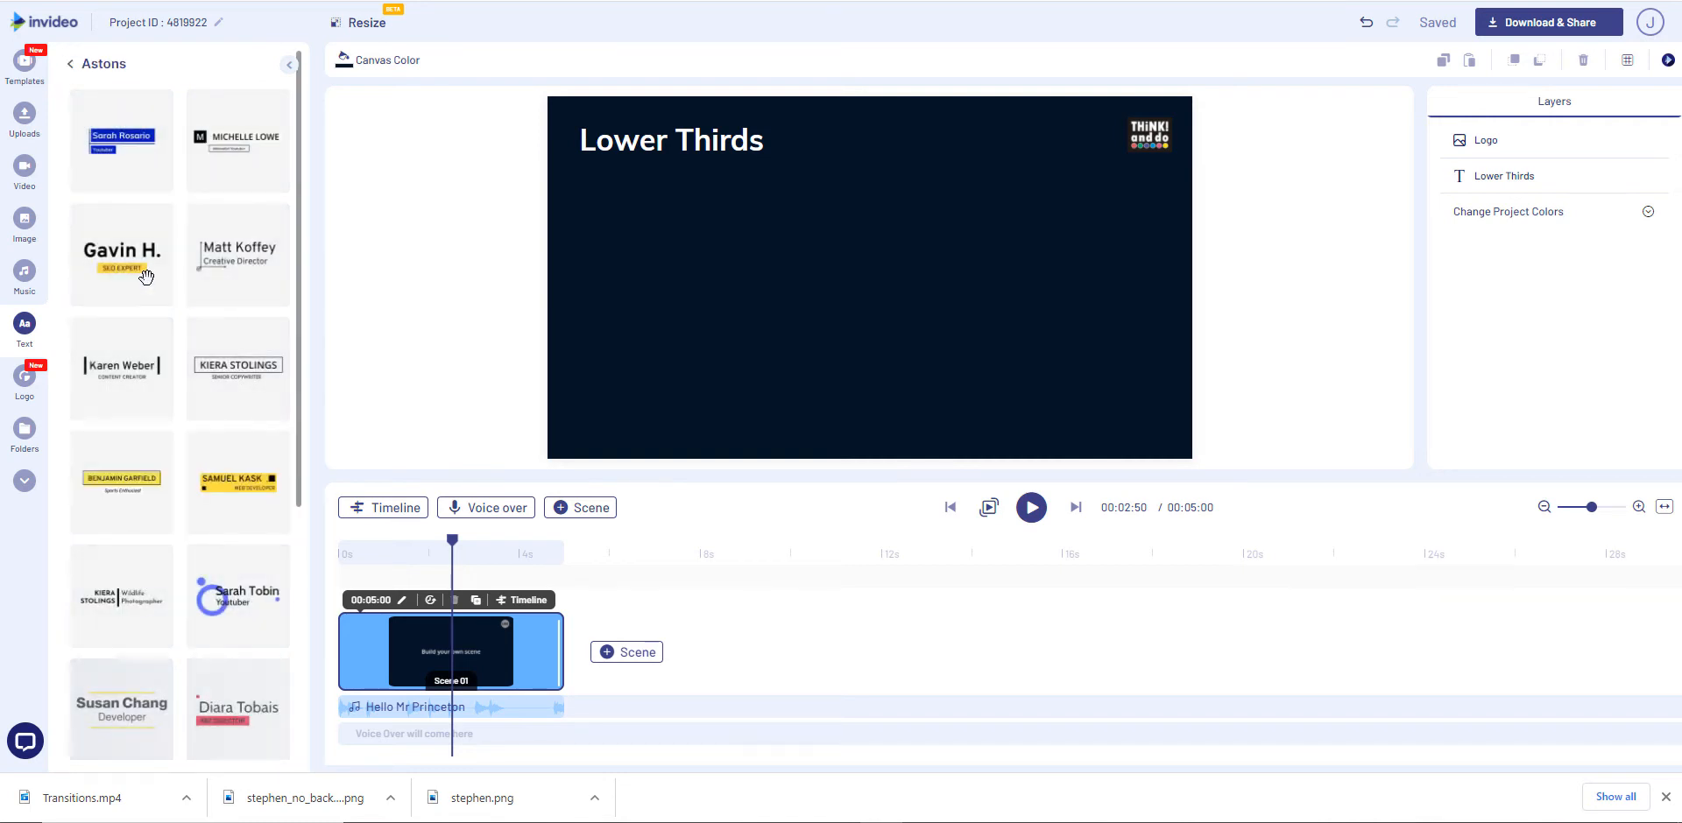
scroll(121, 333, down, 3)
scroll(125, 347, down, 2)
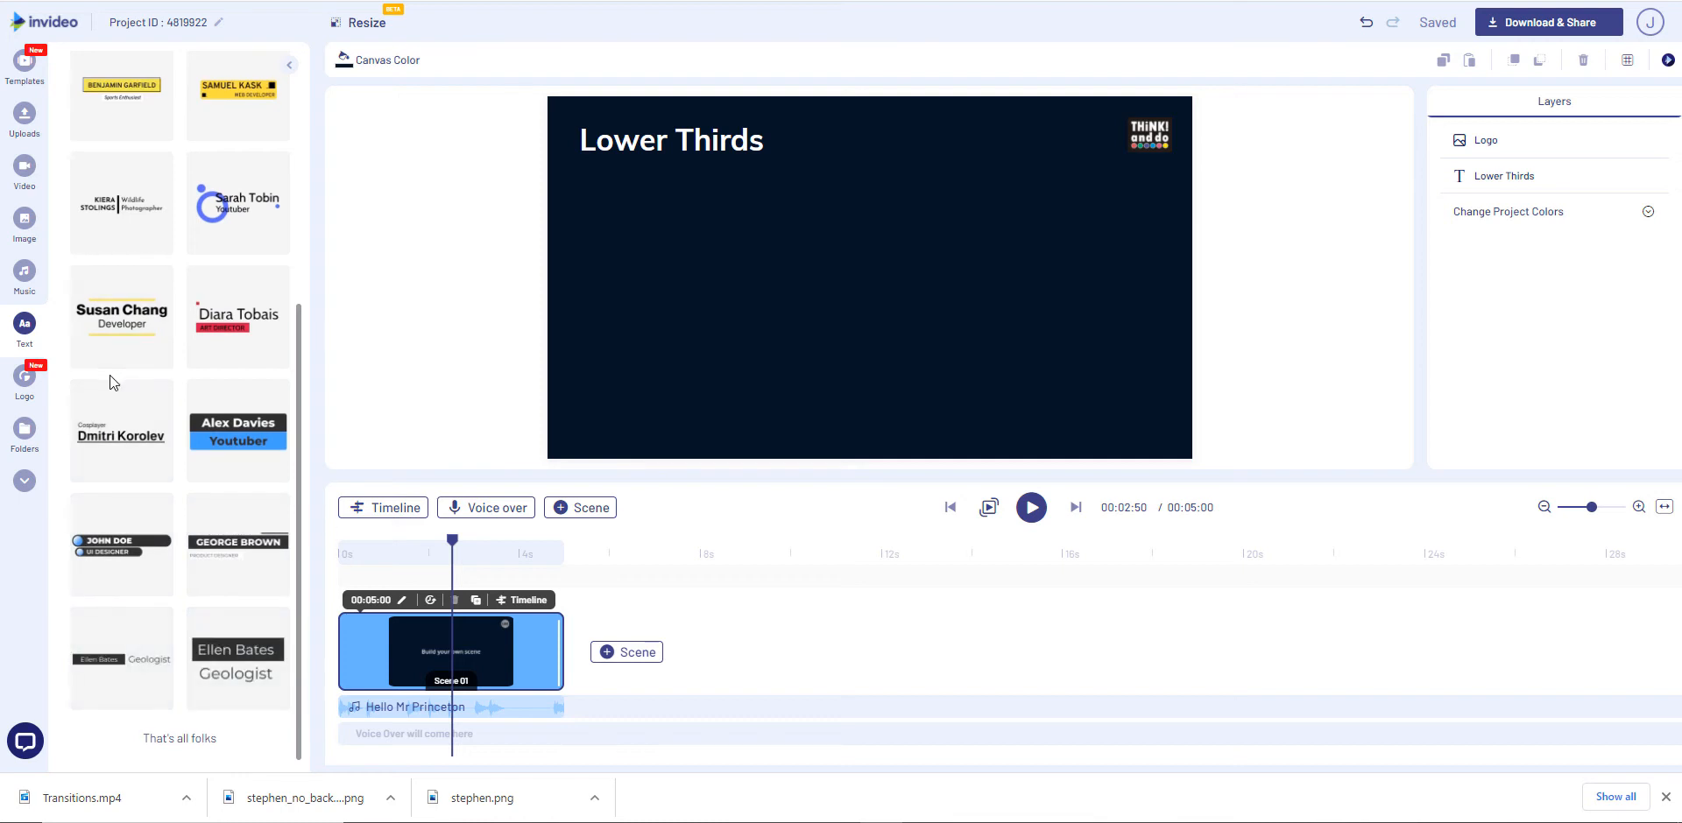
scroll(123, 480, up, 5)
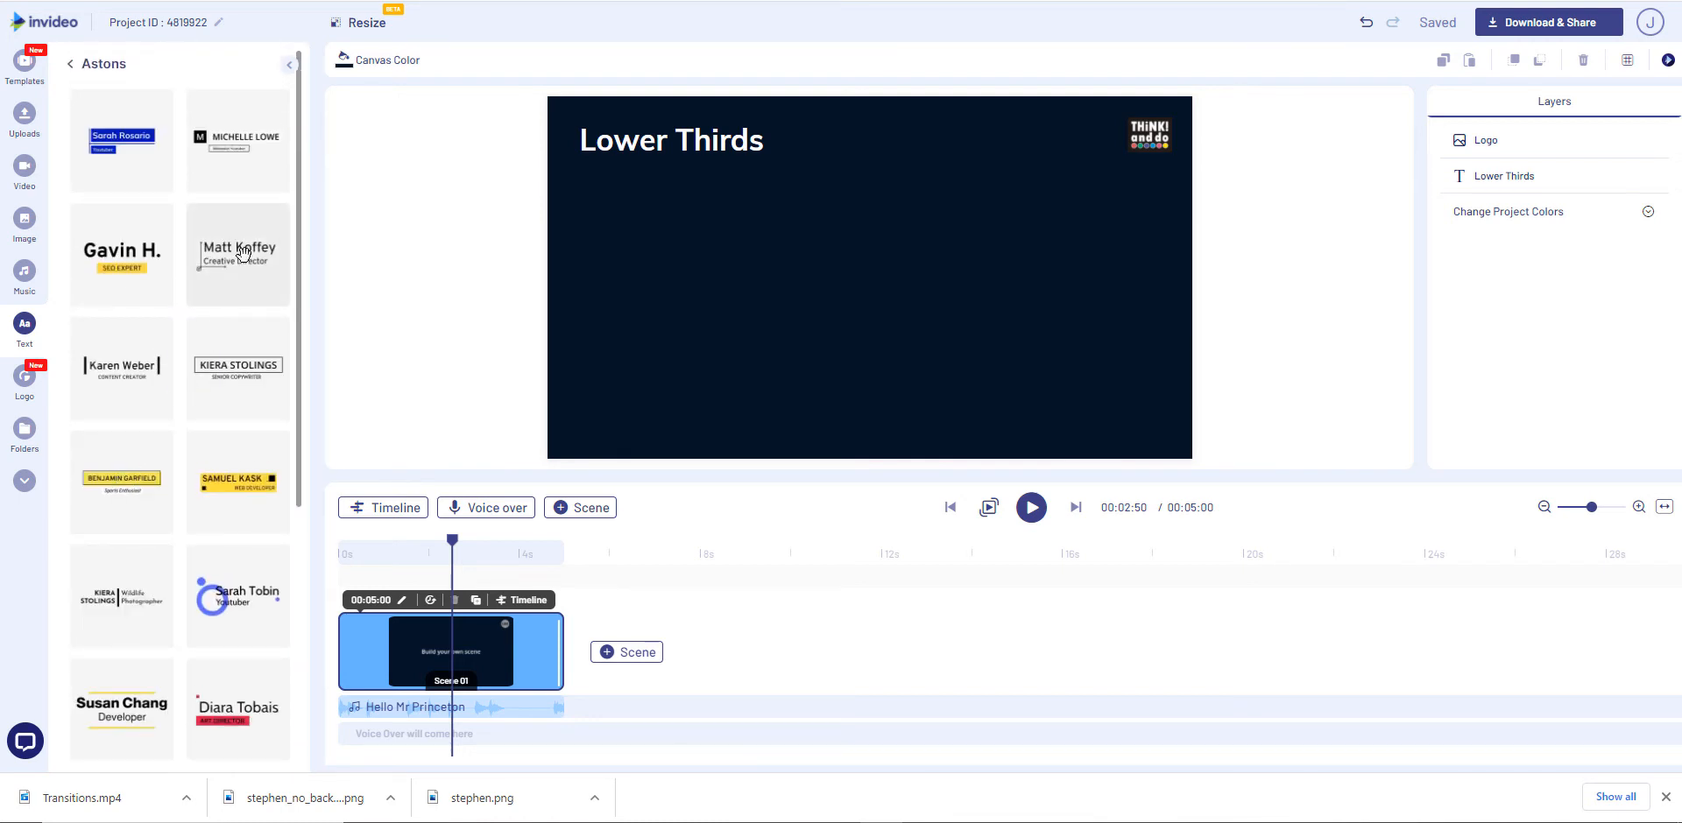
click(243, 252)
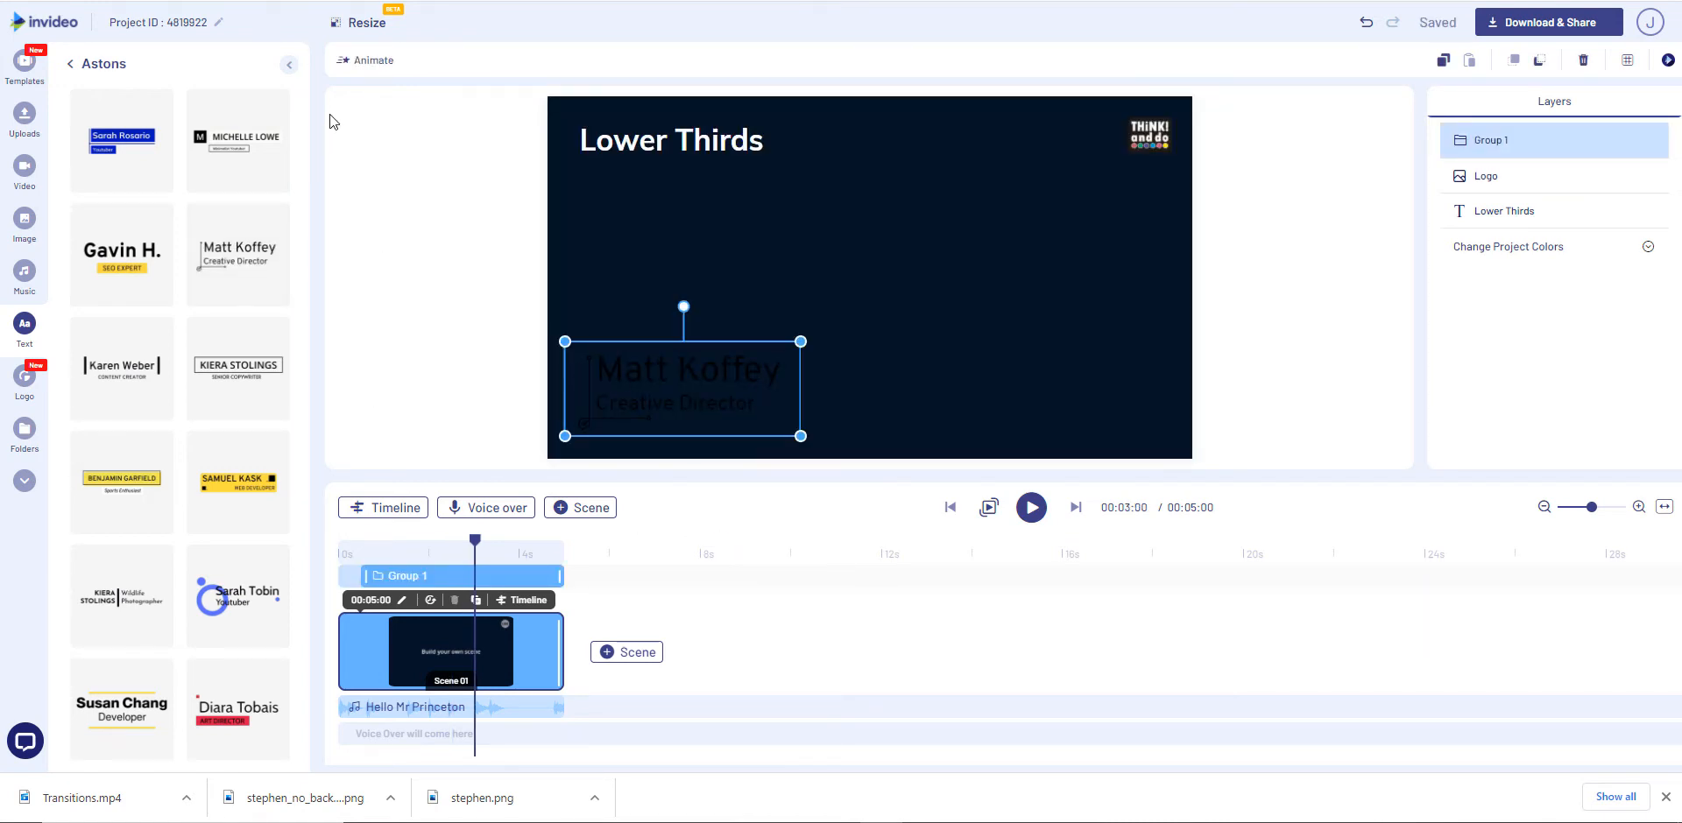
Set the canvas color of Scene 01 to preset white (#ffffff)
click(841, 261)
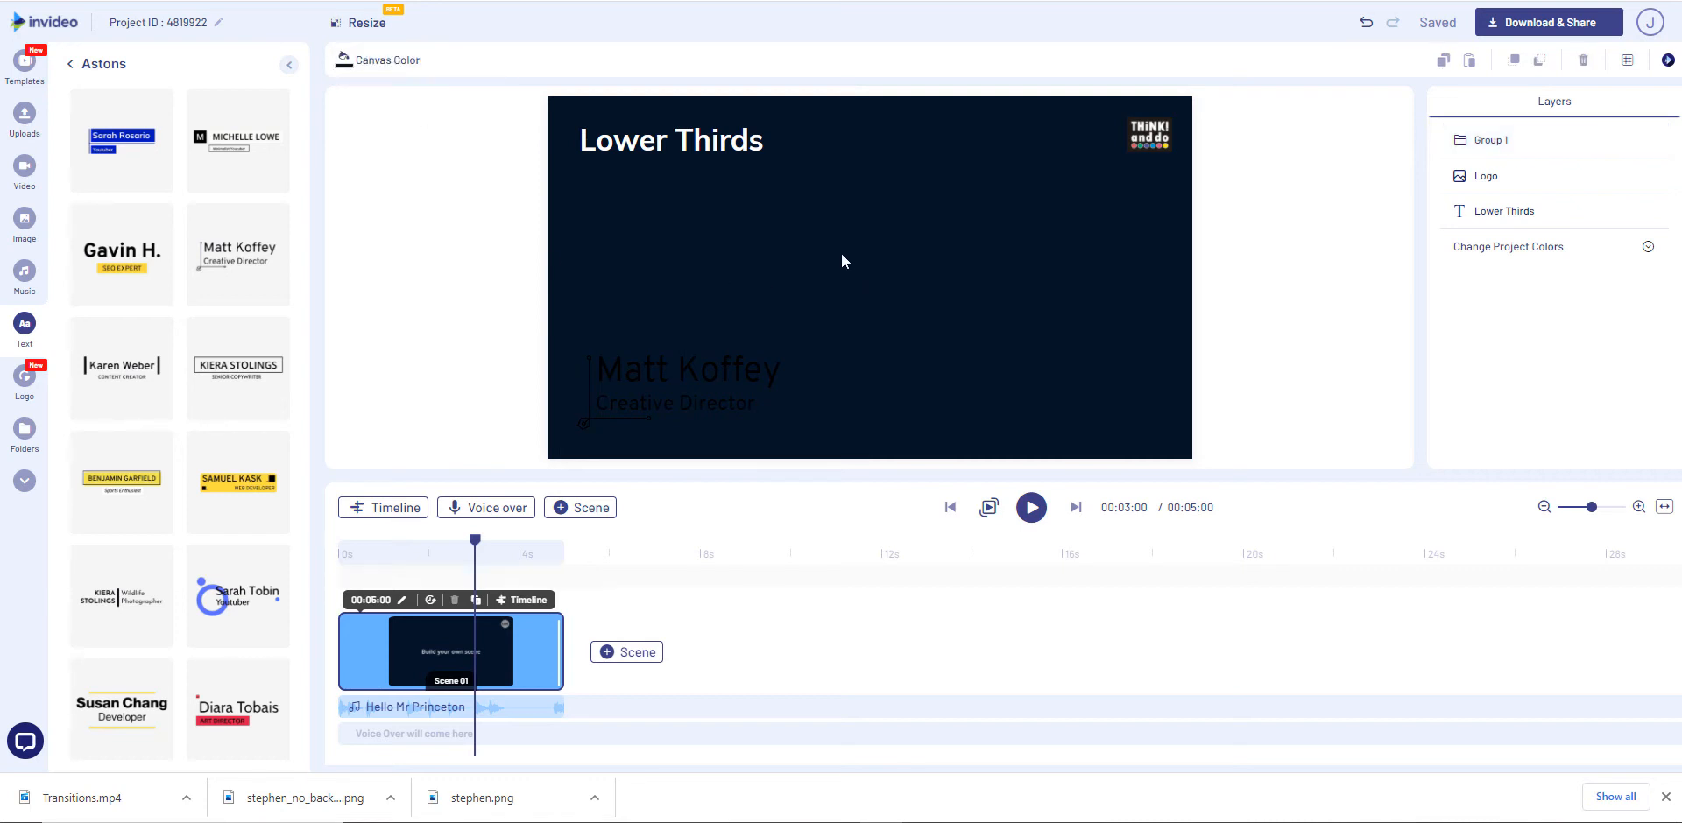
click(395, 62)
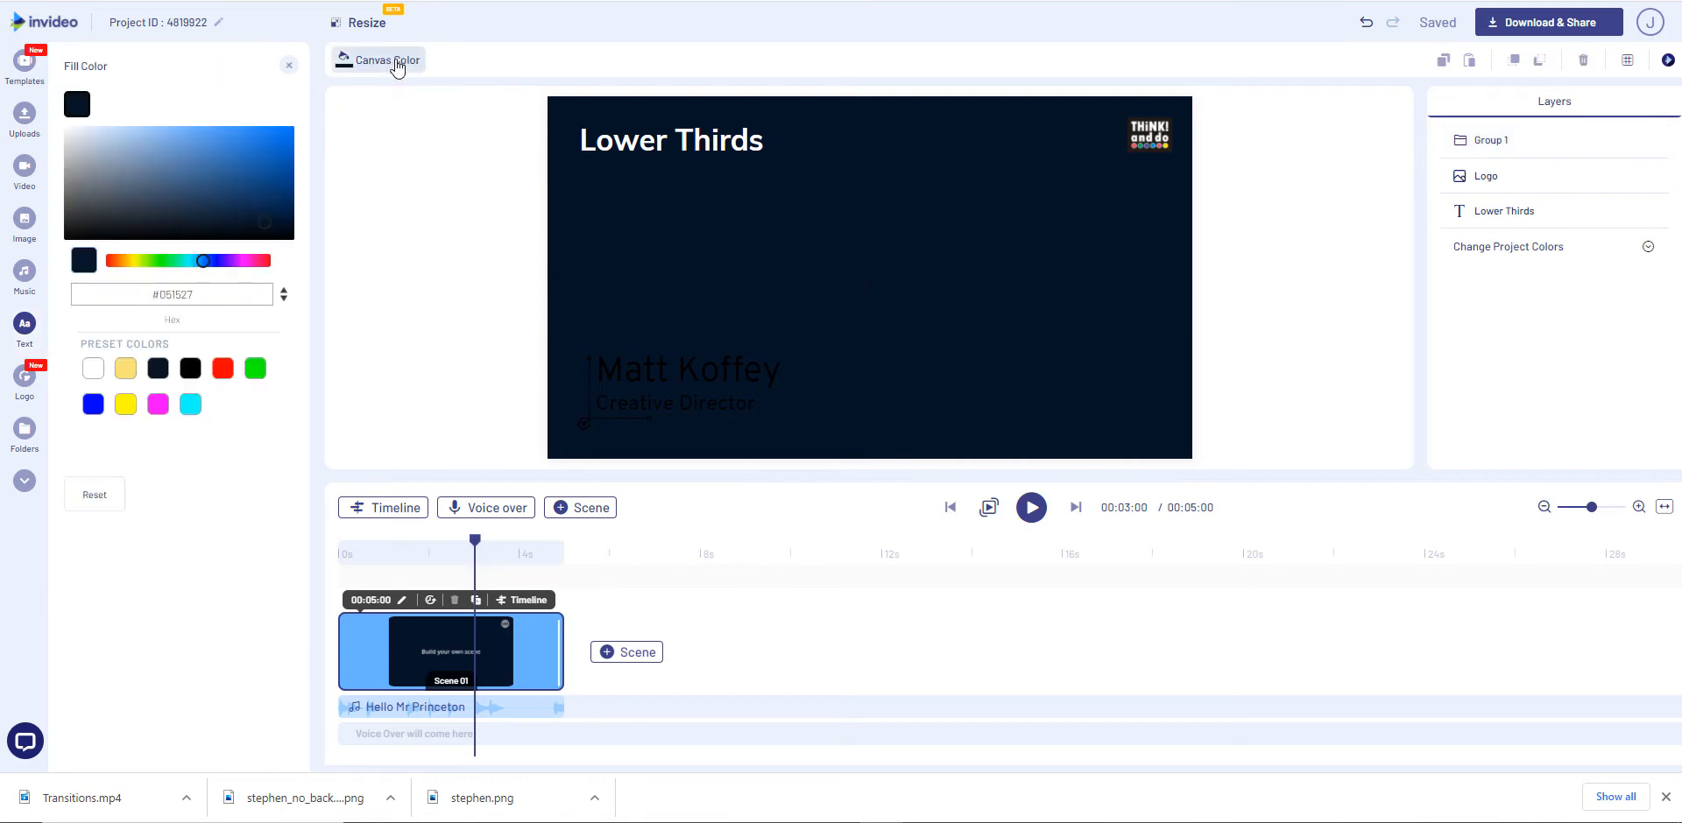
click(92, 369)
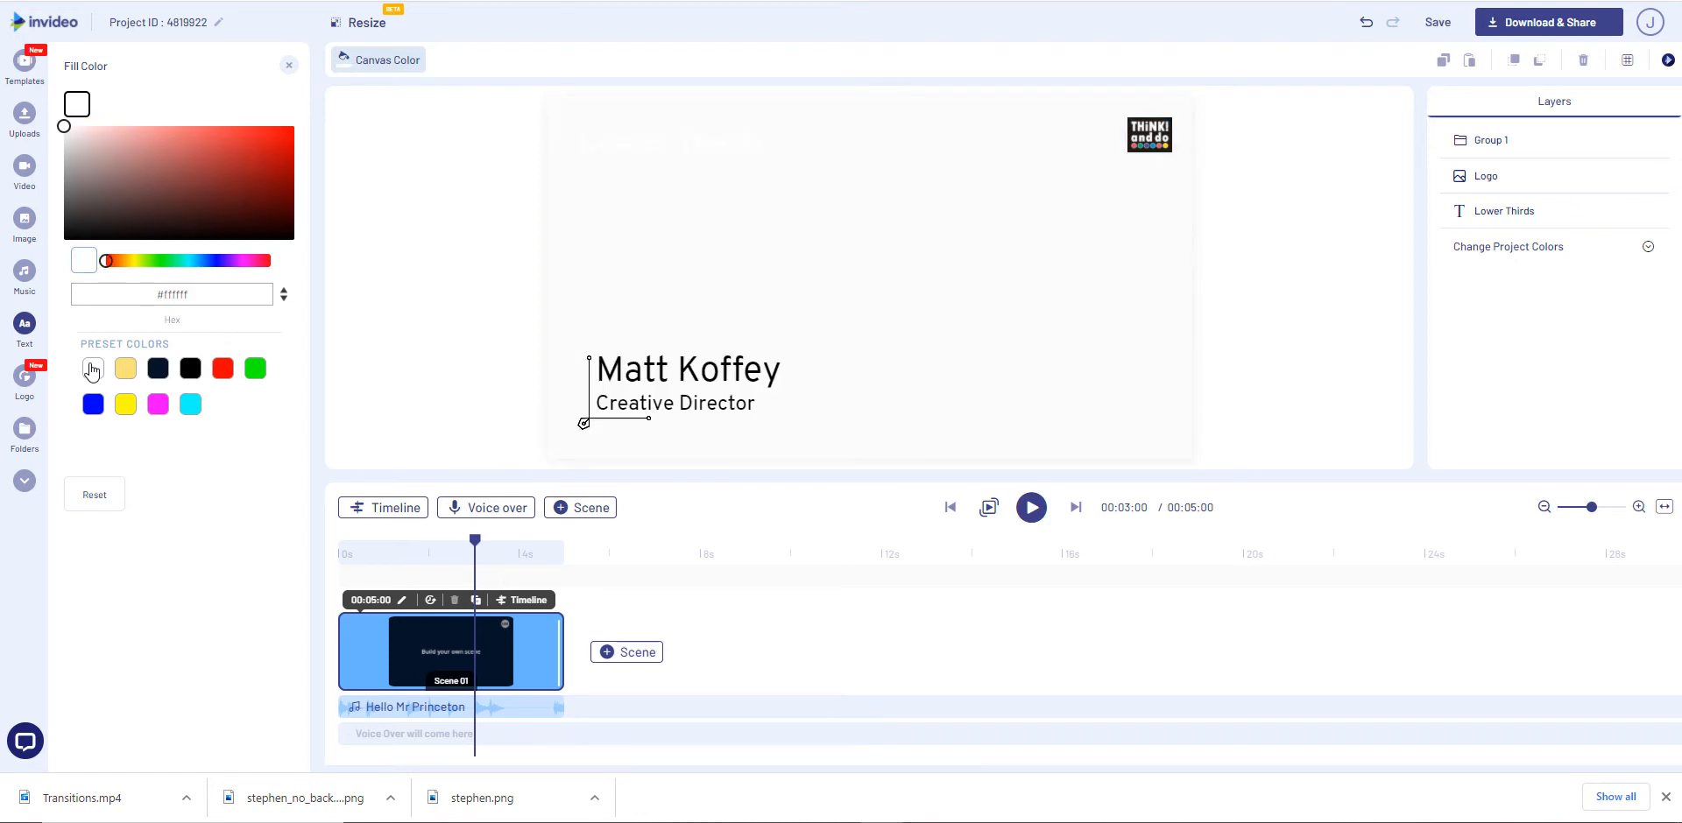
Set the text color of the "Lower Thirds" title to preset red (#ff0000)
click(649, 154)
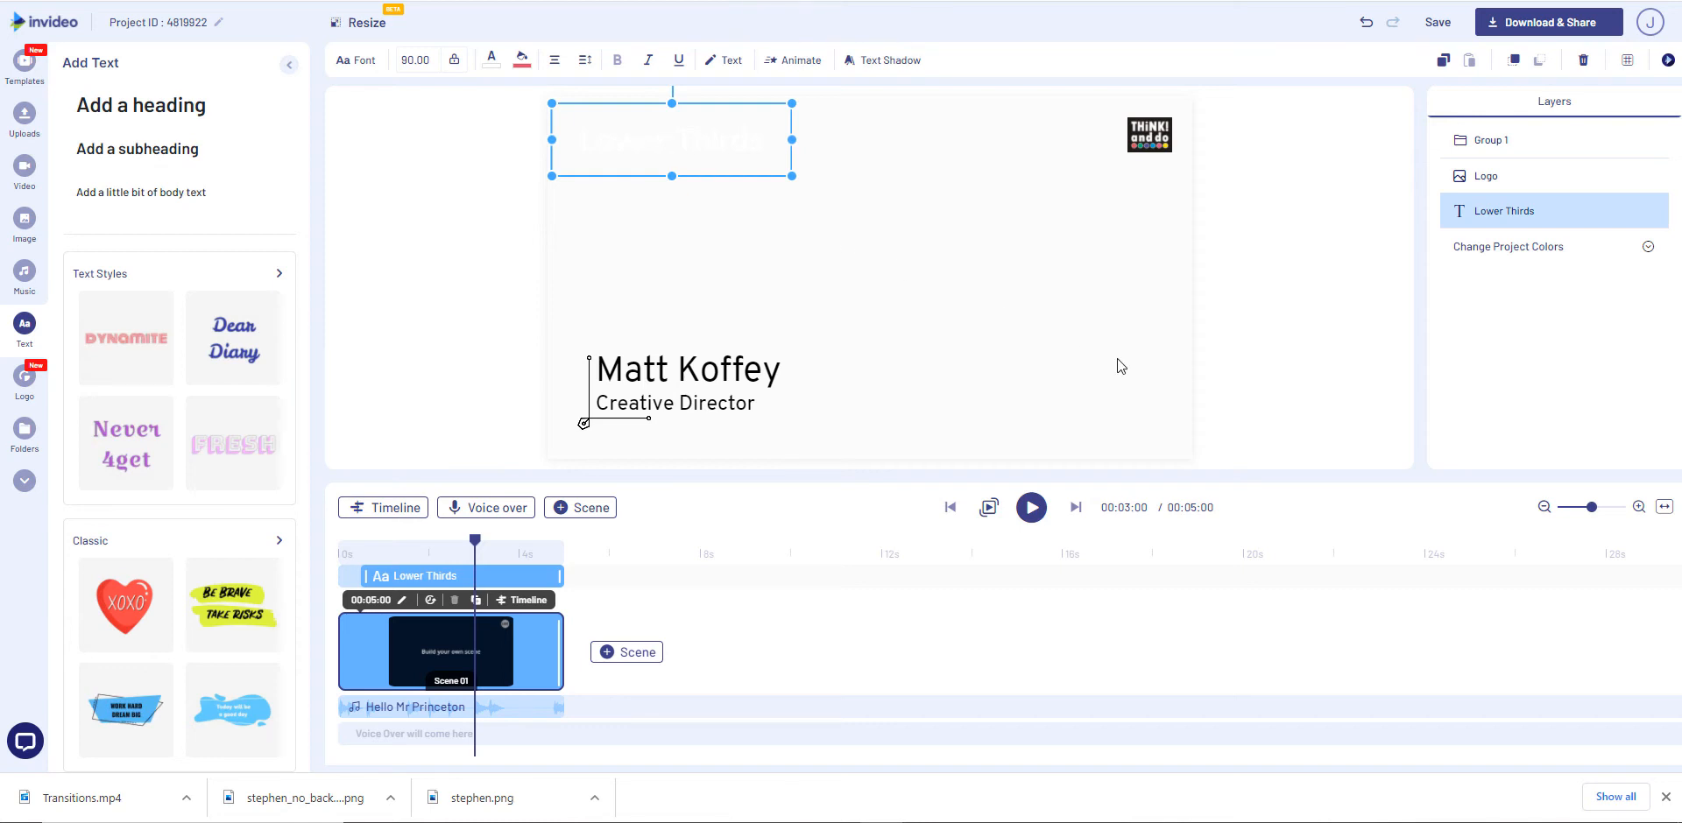
click(489, 61)
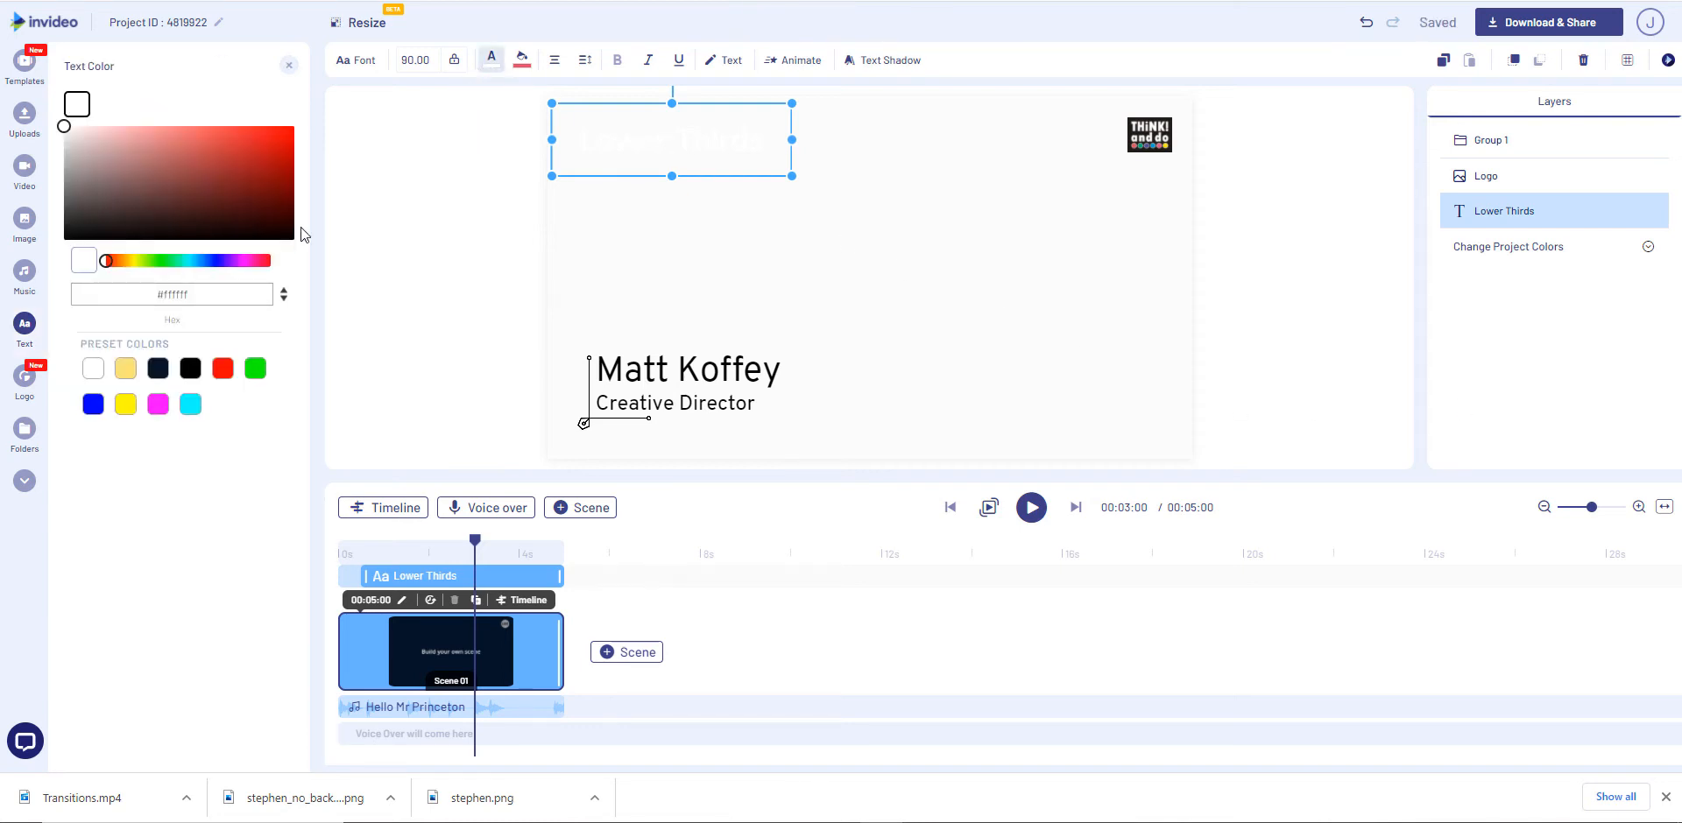
click(223, 368)
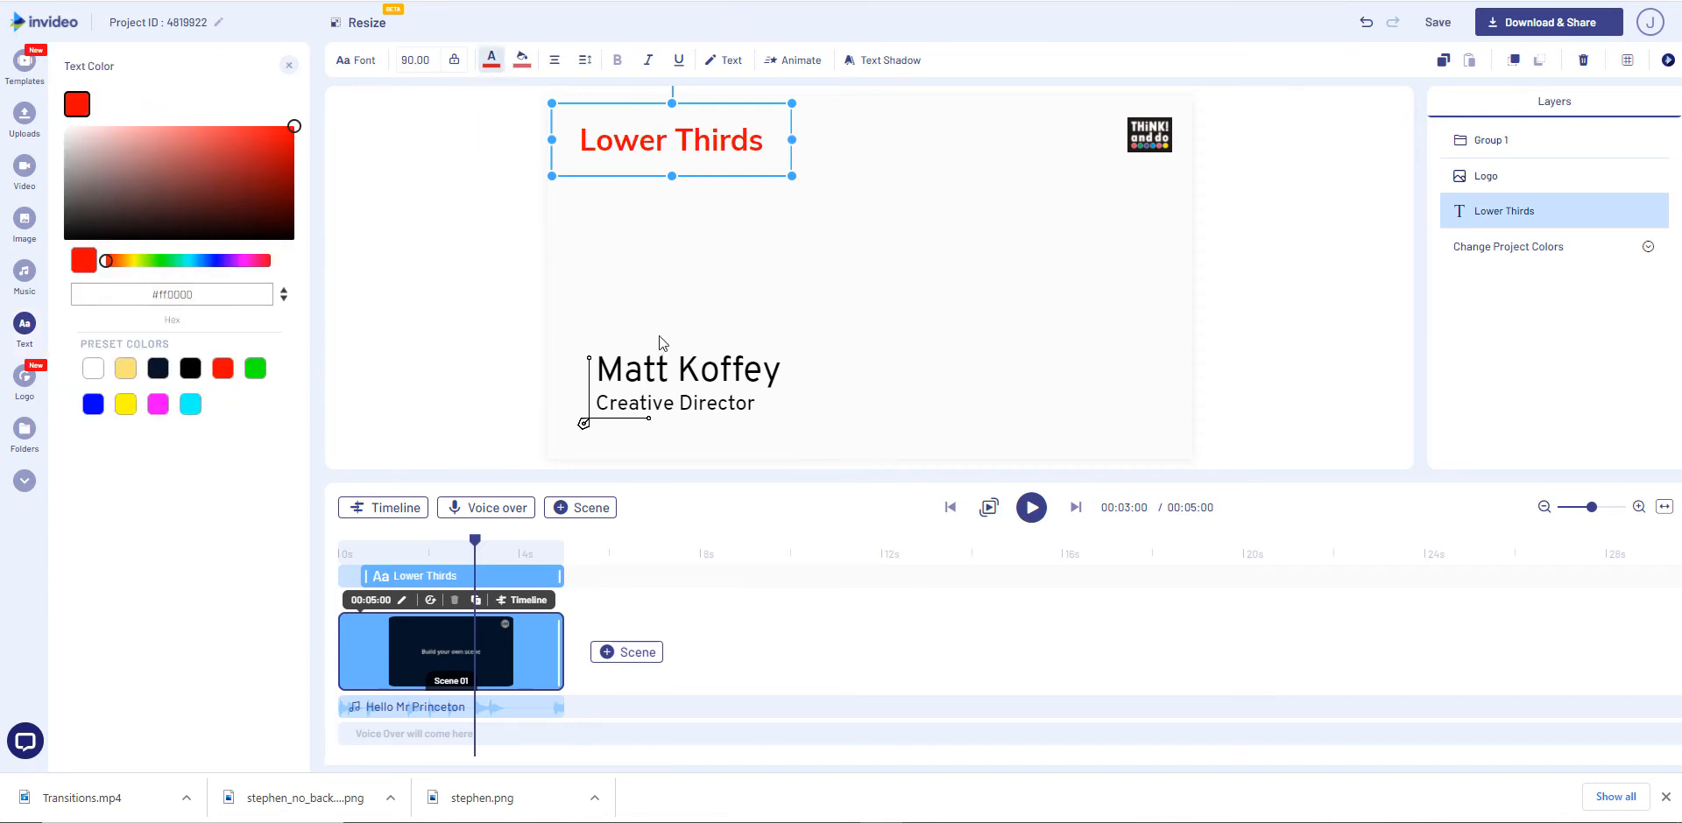
Look through the full Astons collection of animated name and job title designs
click(765, 404)
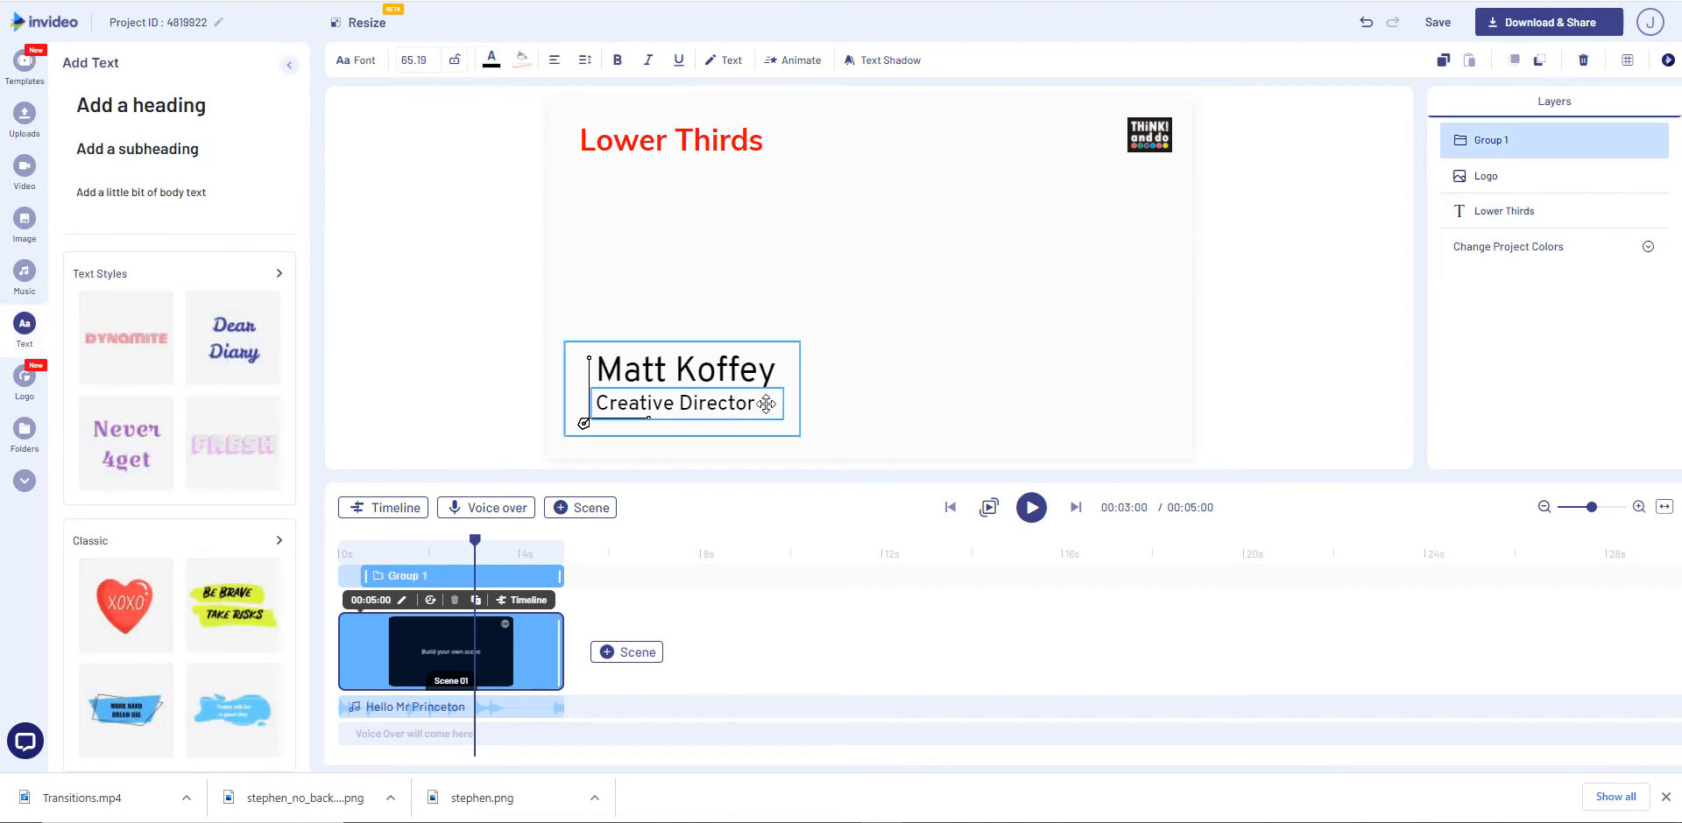
scroll(136, 341, down, 10)
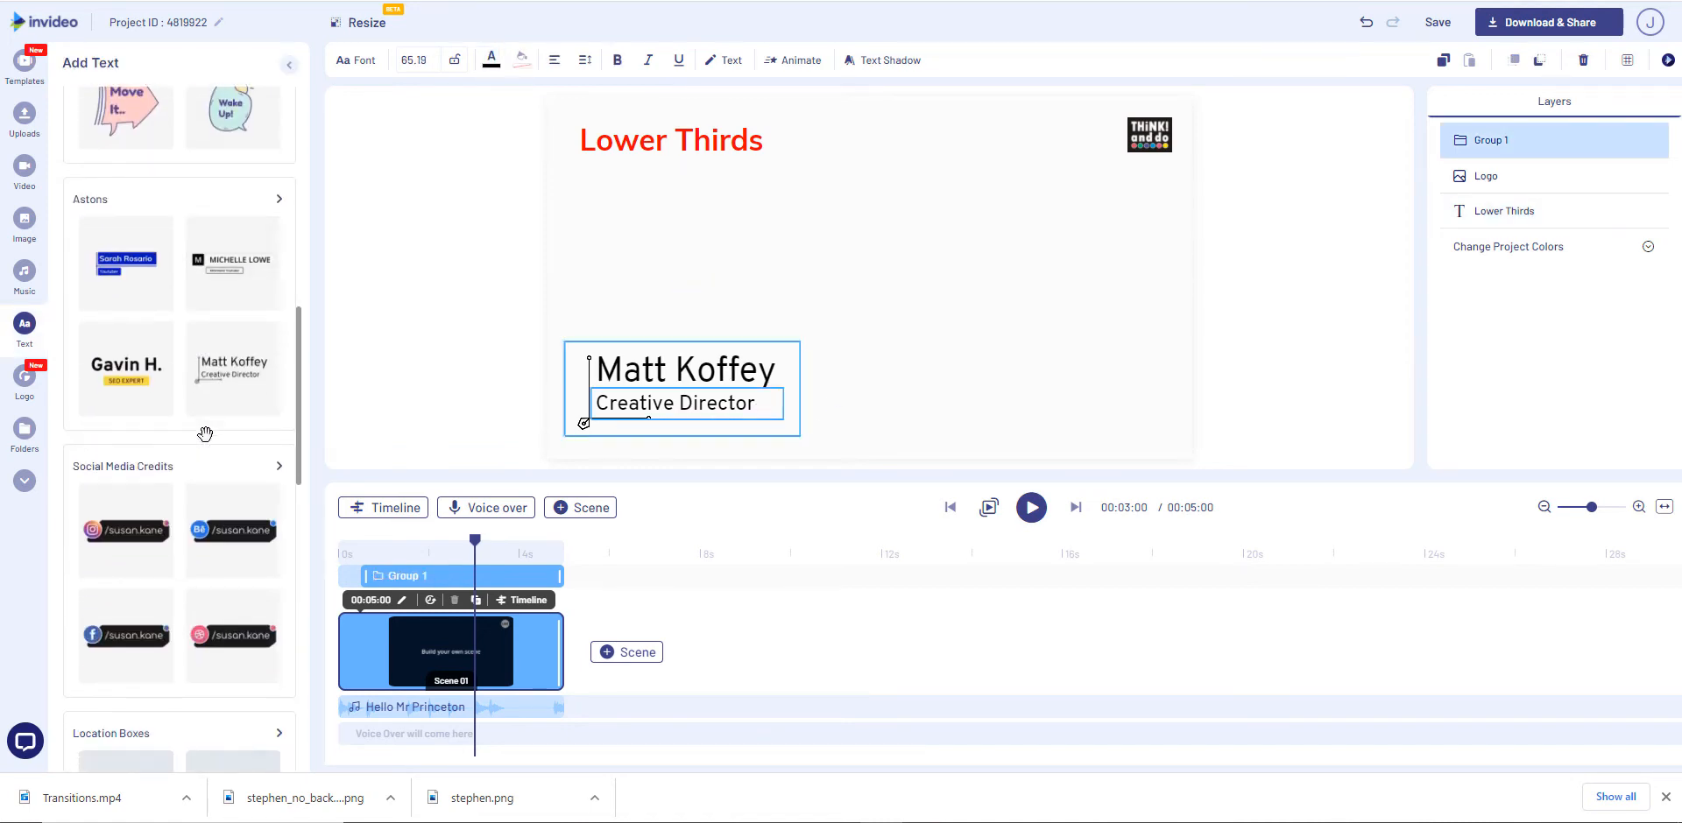
scroll(136, 340, up, 2)
click(273, 292)
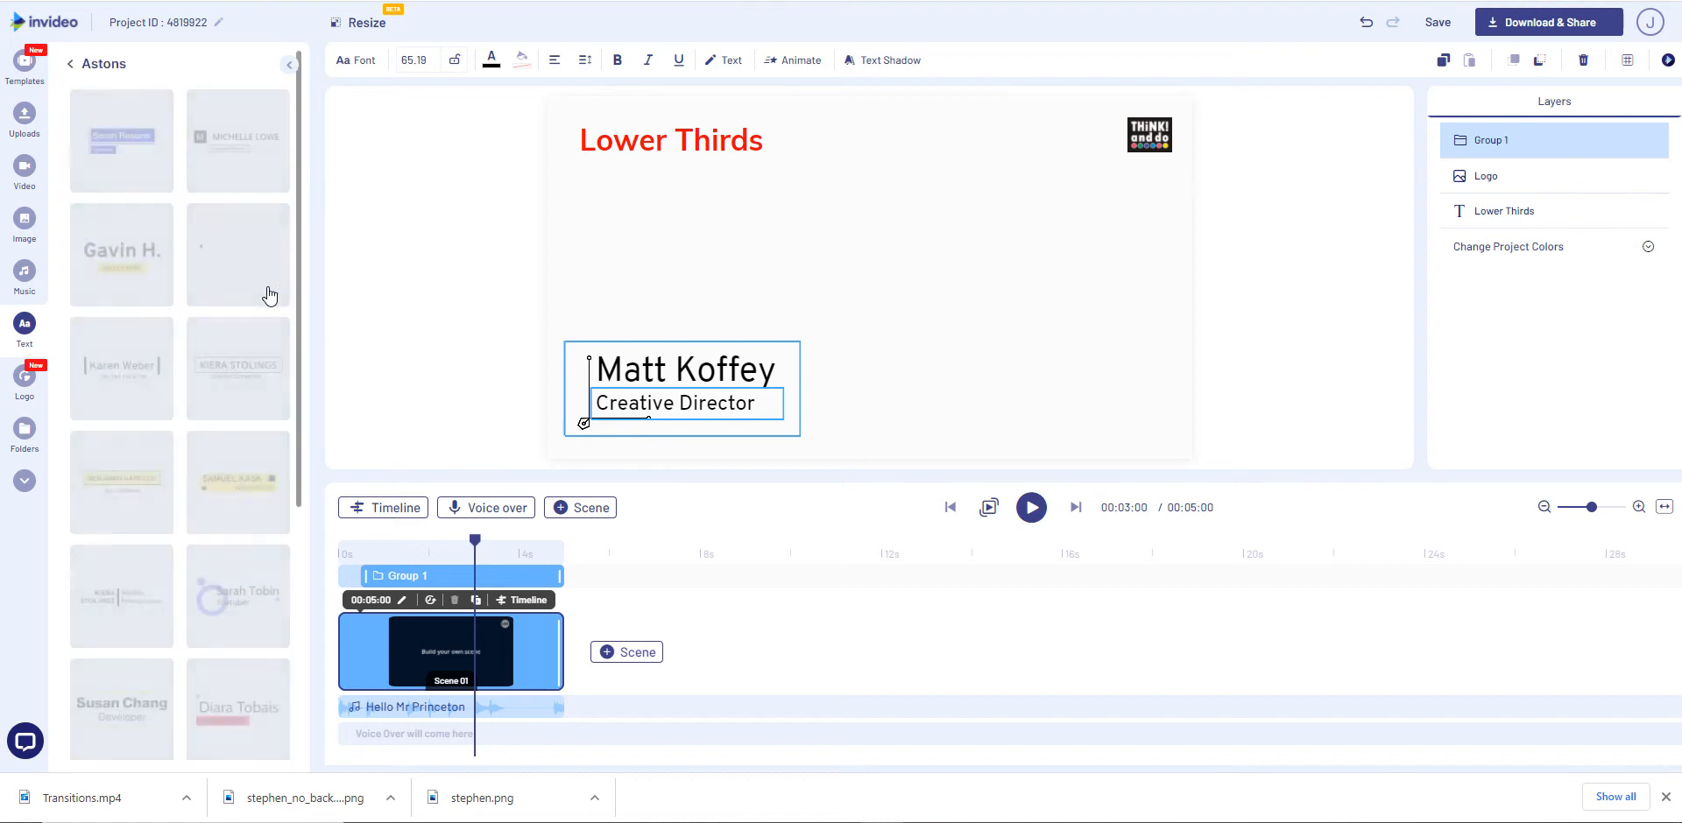
scroll(179, 387, down, 5)
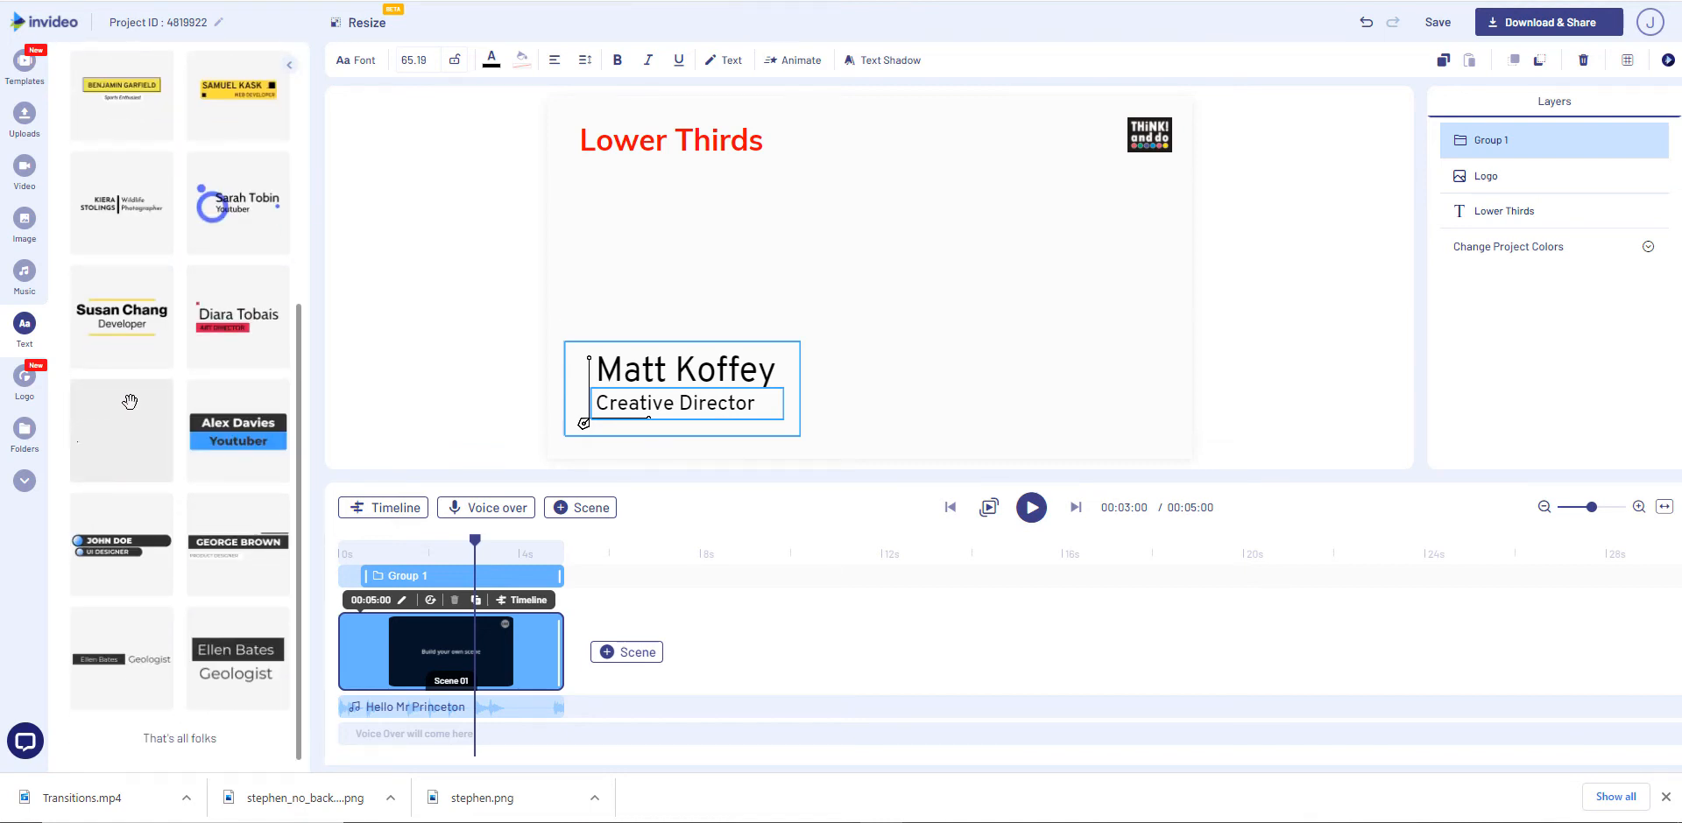
scroll(130, 402, up, 4)
scroll(129, 402, up, 1)
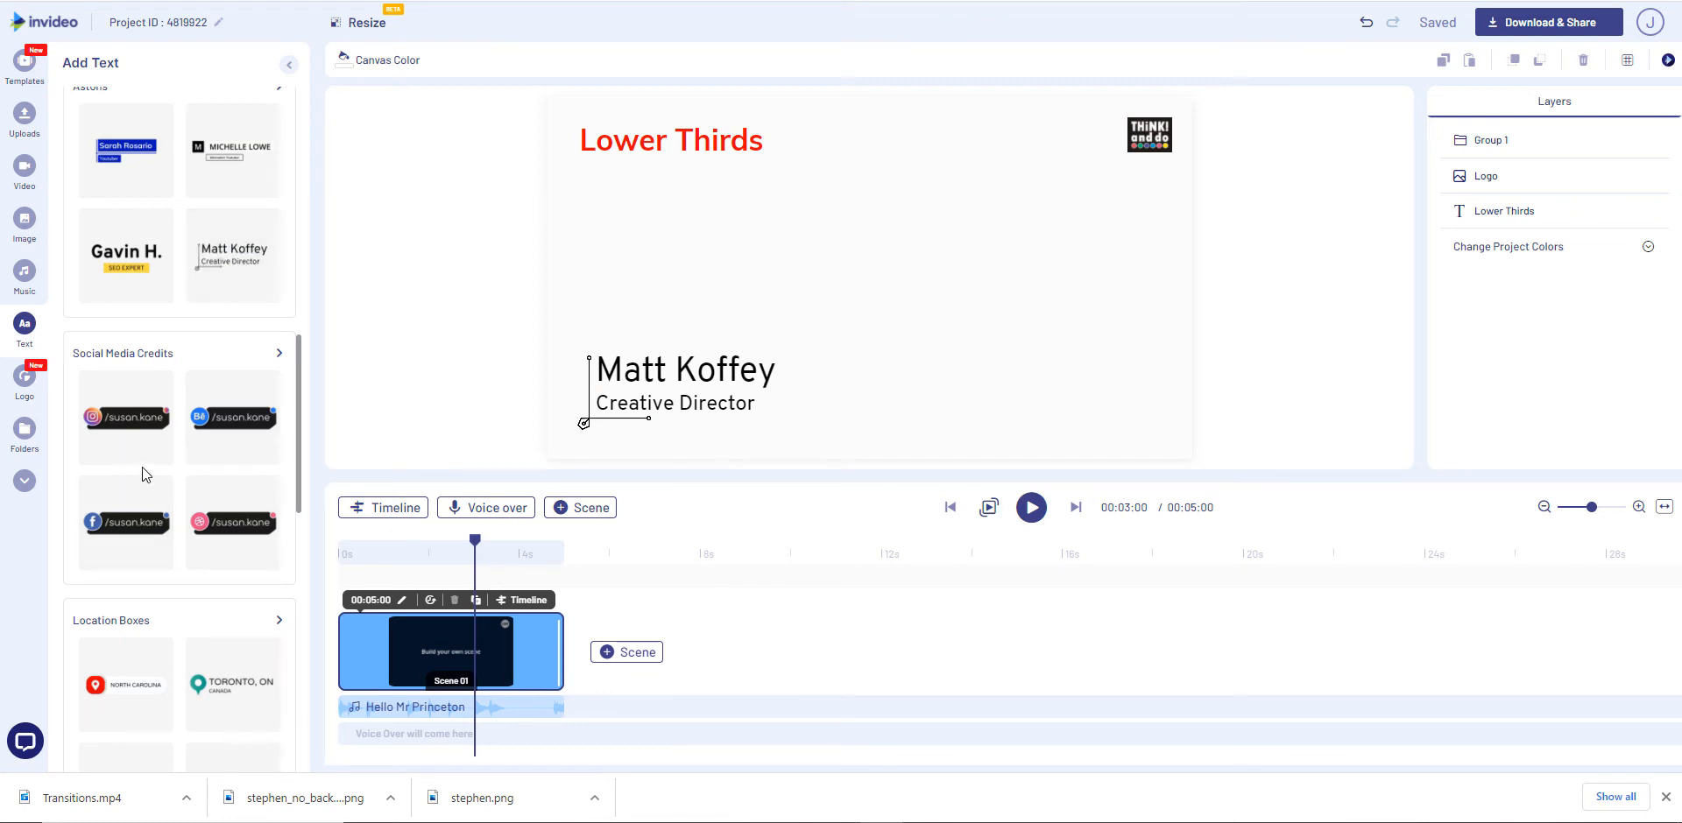
Browse the Social Media Credits collection for the available account handle designs and return to the text categories
click(279, 354)
scroll(182, 396, down, 5)
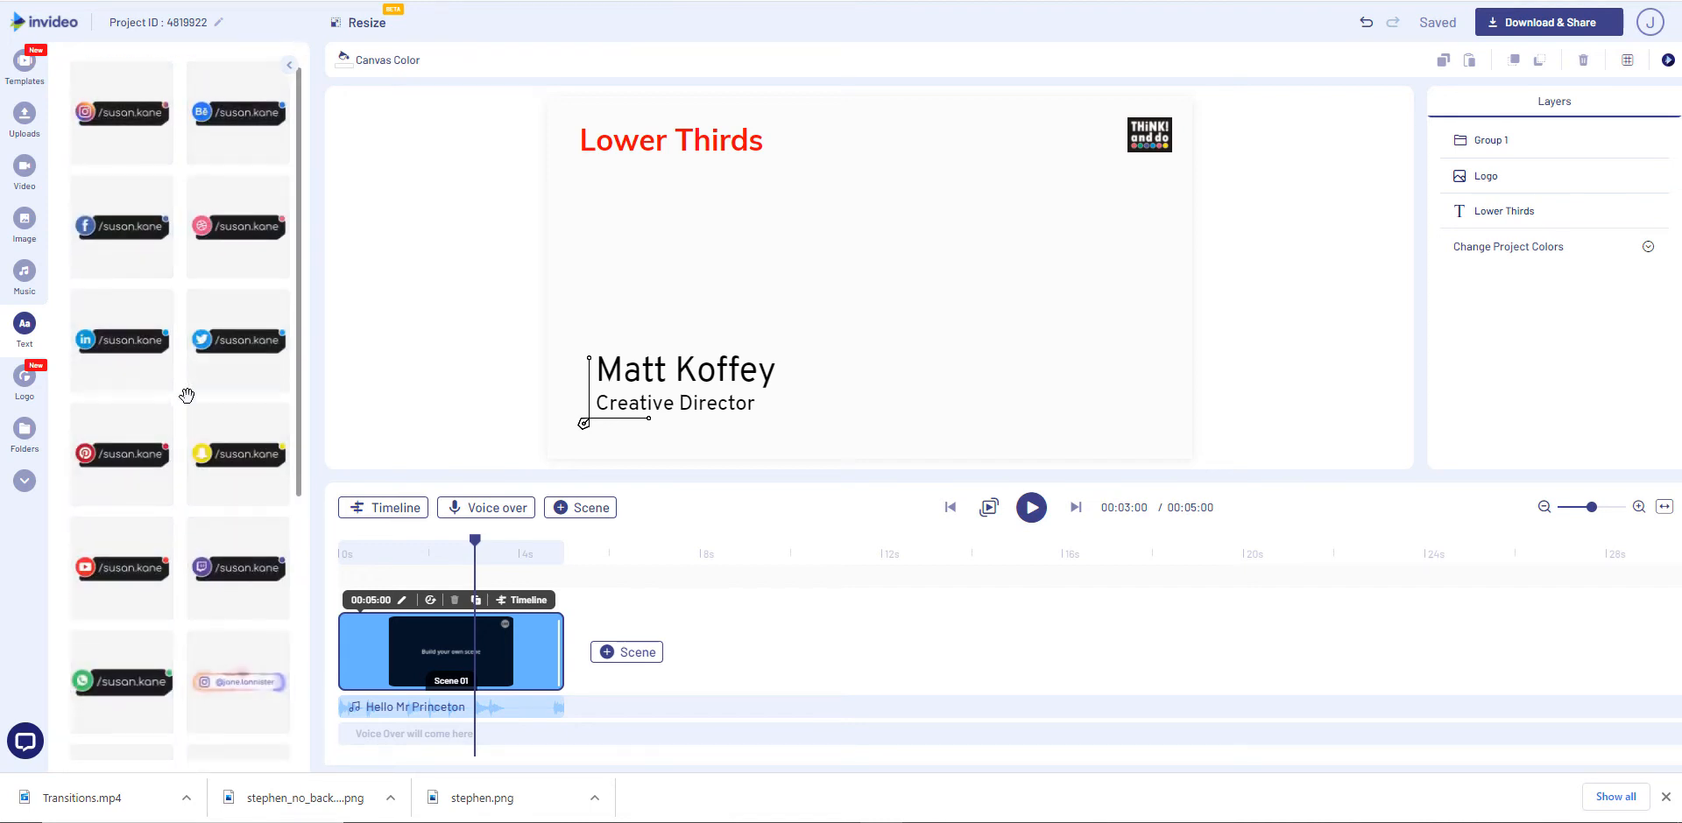
scroll(184, 394, down, 6)
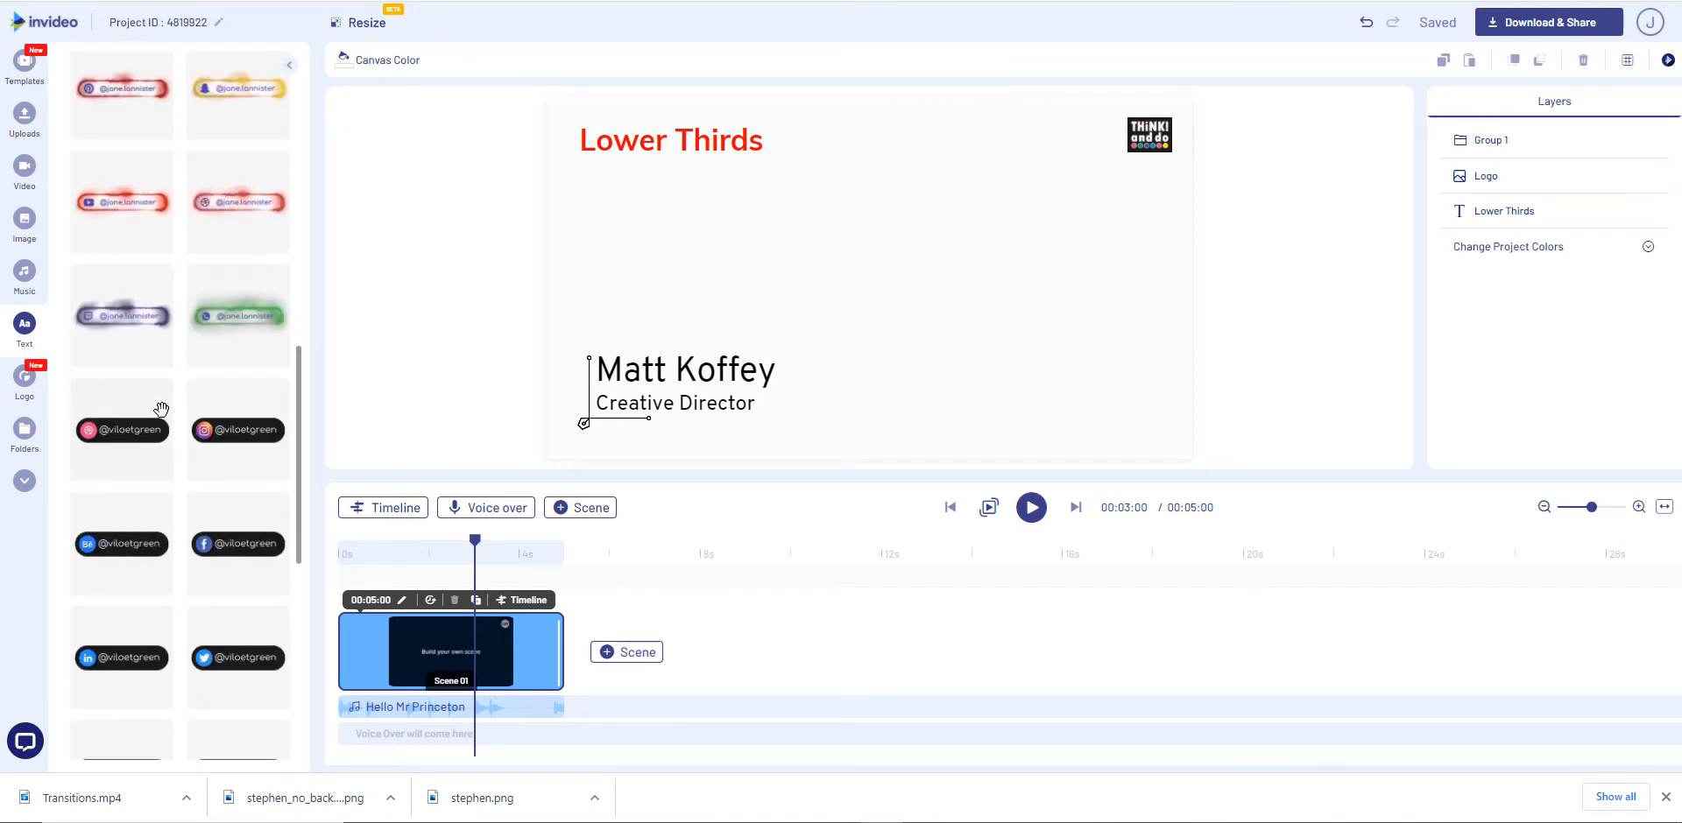
scroll(140, 439, down, 8)
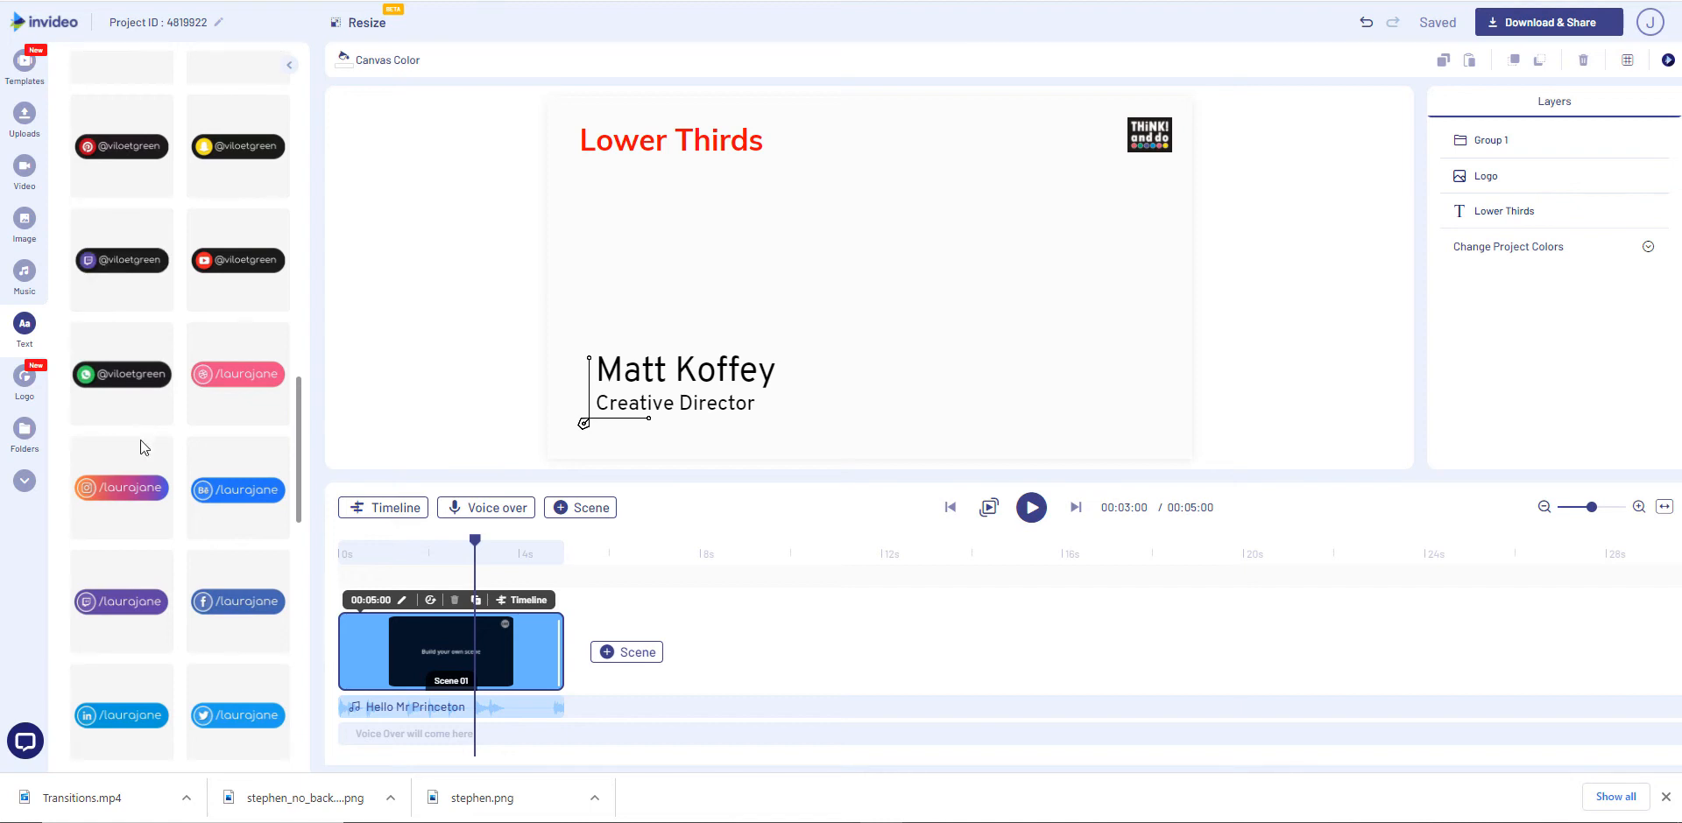
scroll(140, 439, down, 8)
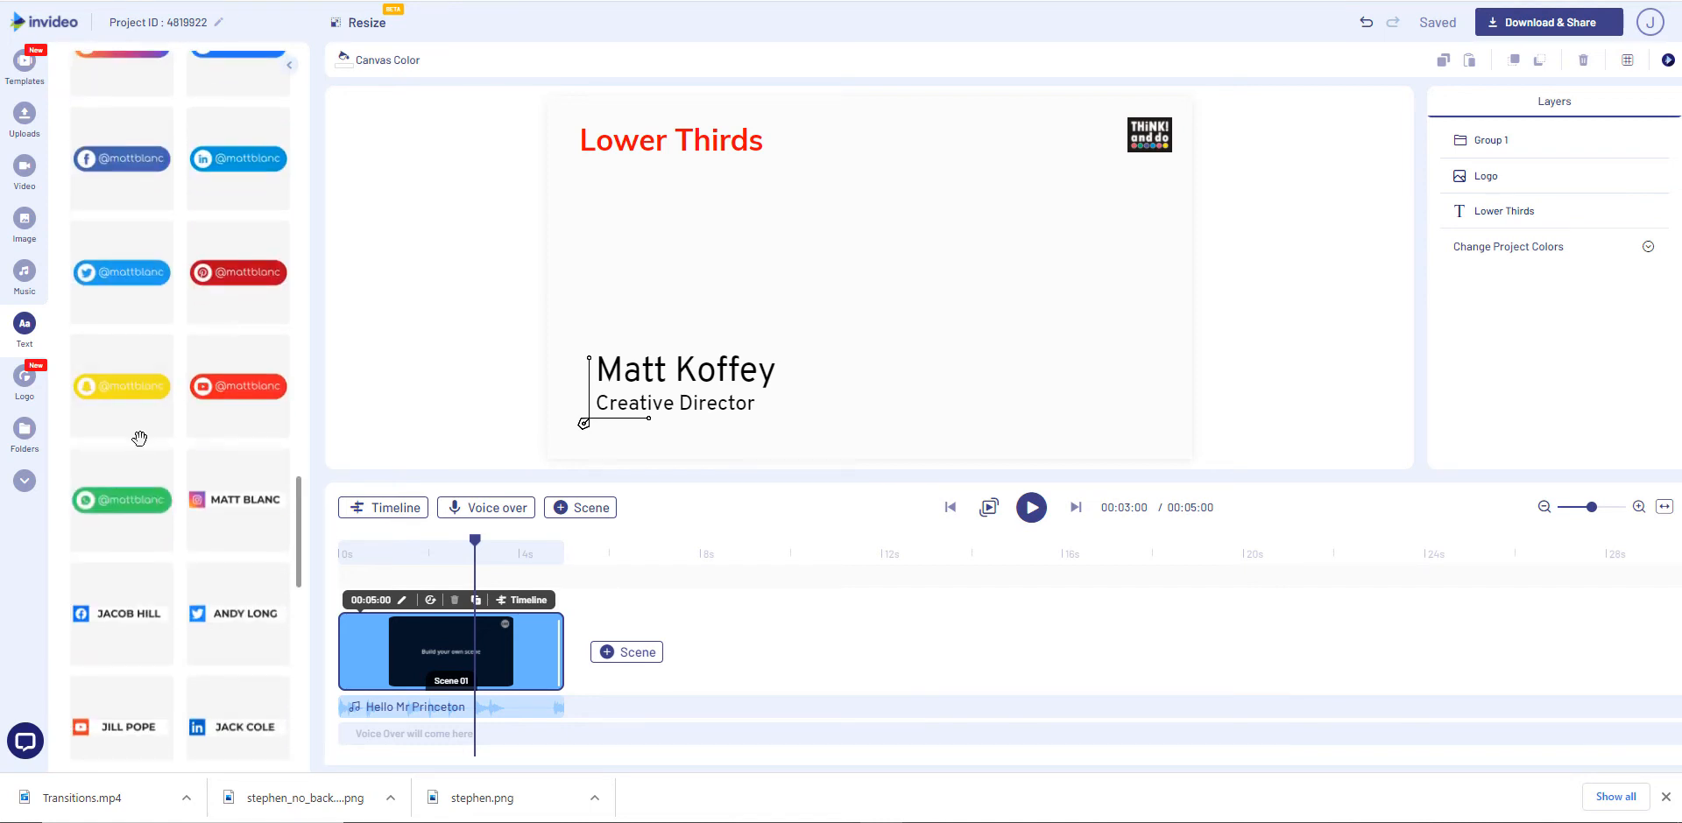
scroll(140, 440, down, 6)
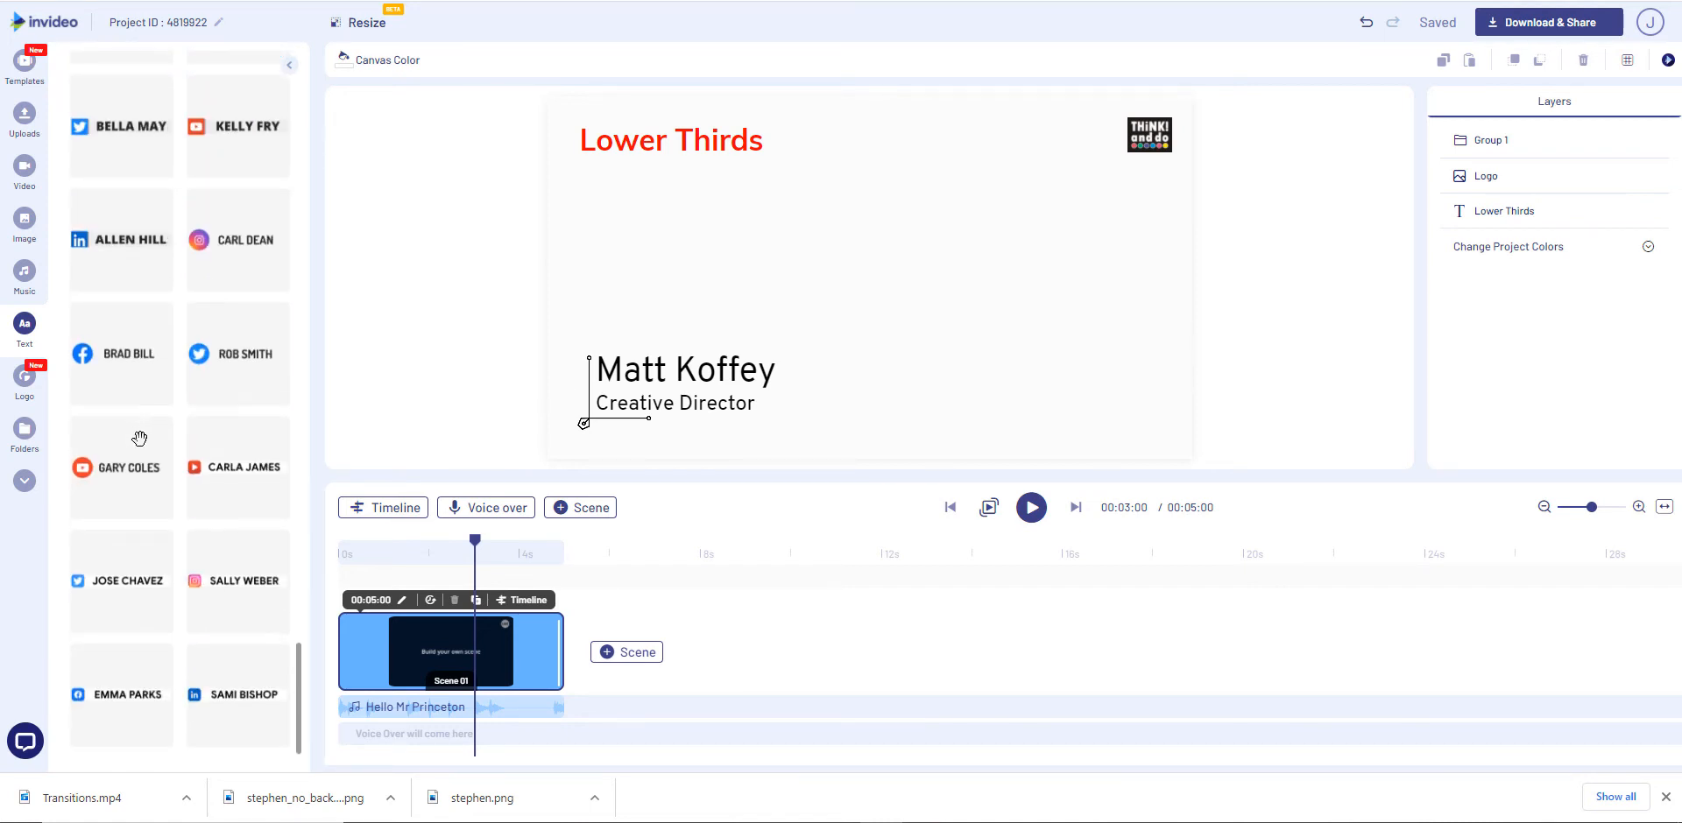
scroll(160, 395, up, 20)
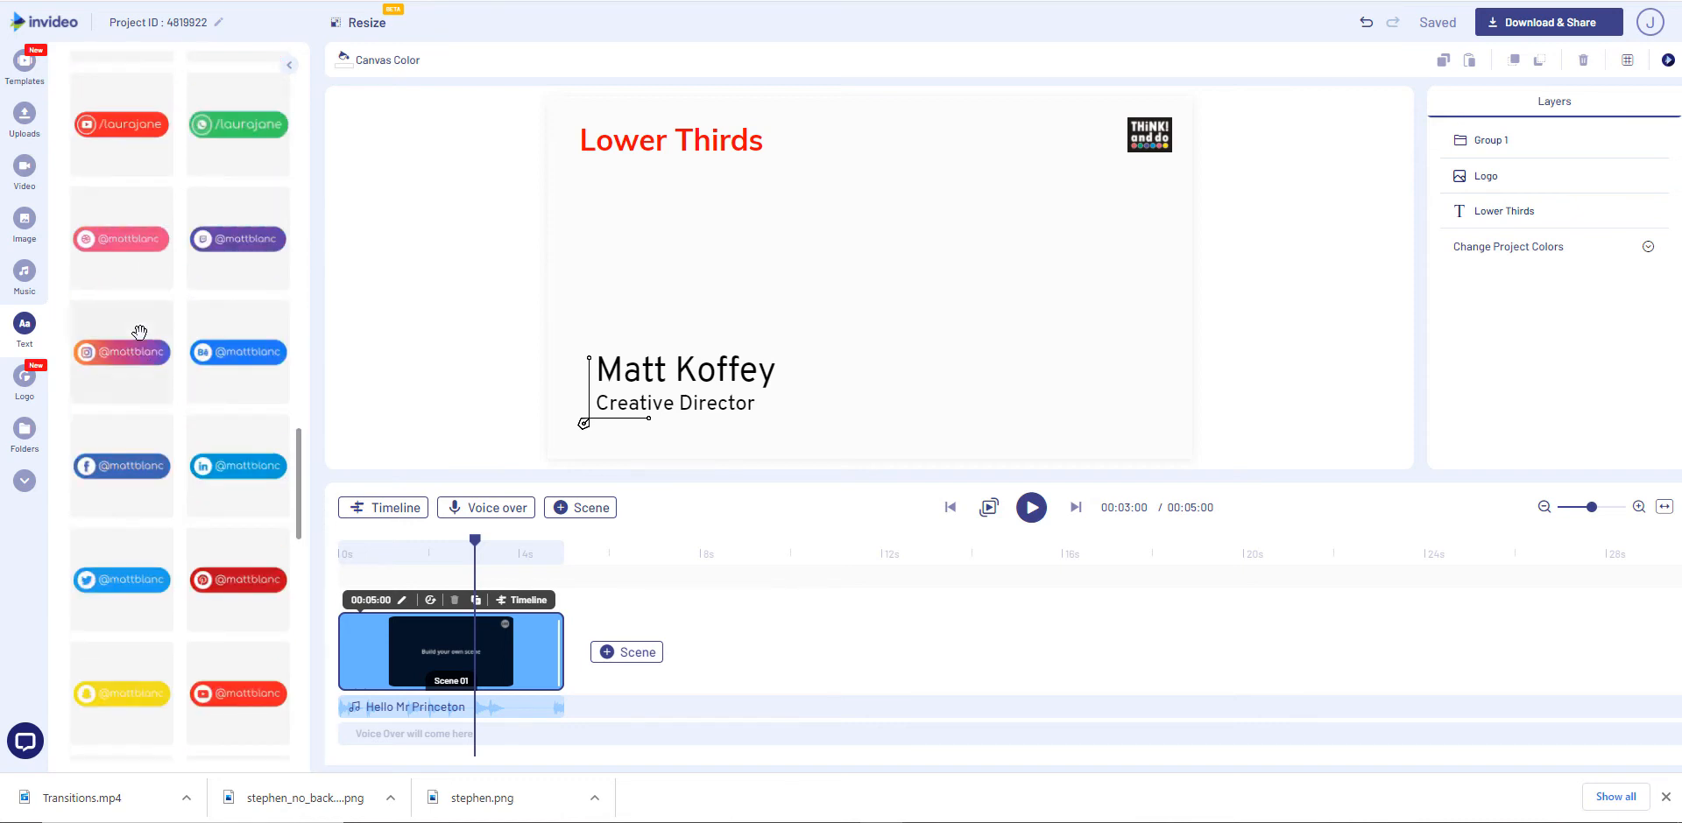
scroll(138, 332, up, 10)
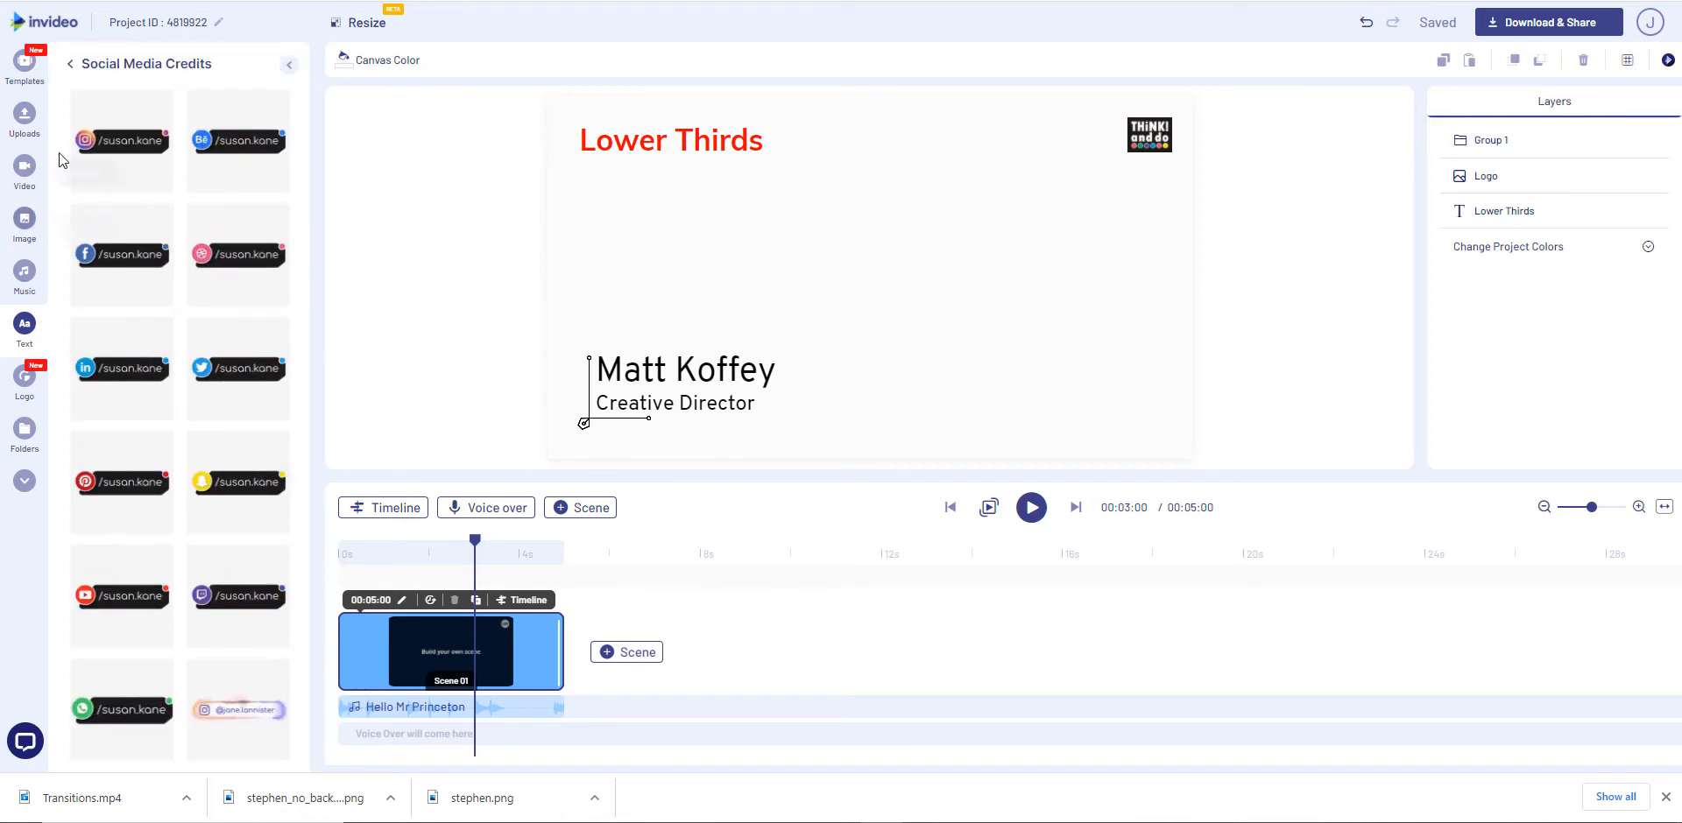
click(68, 66)
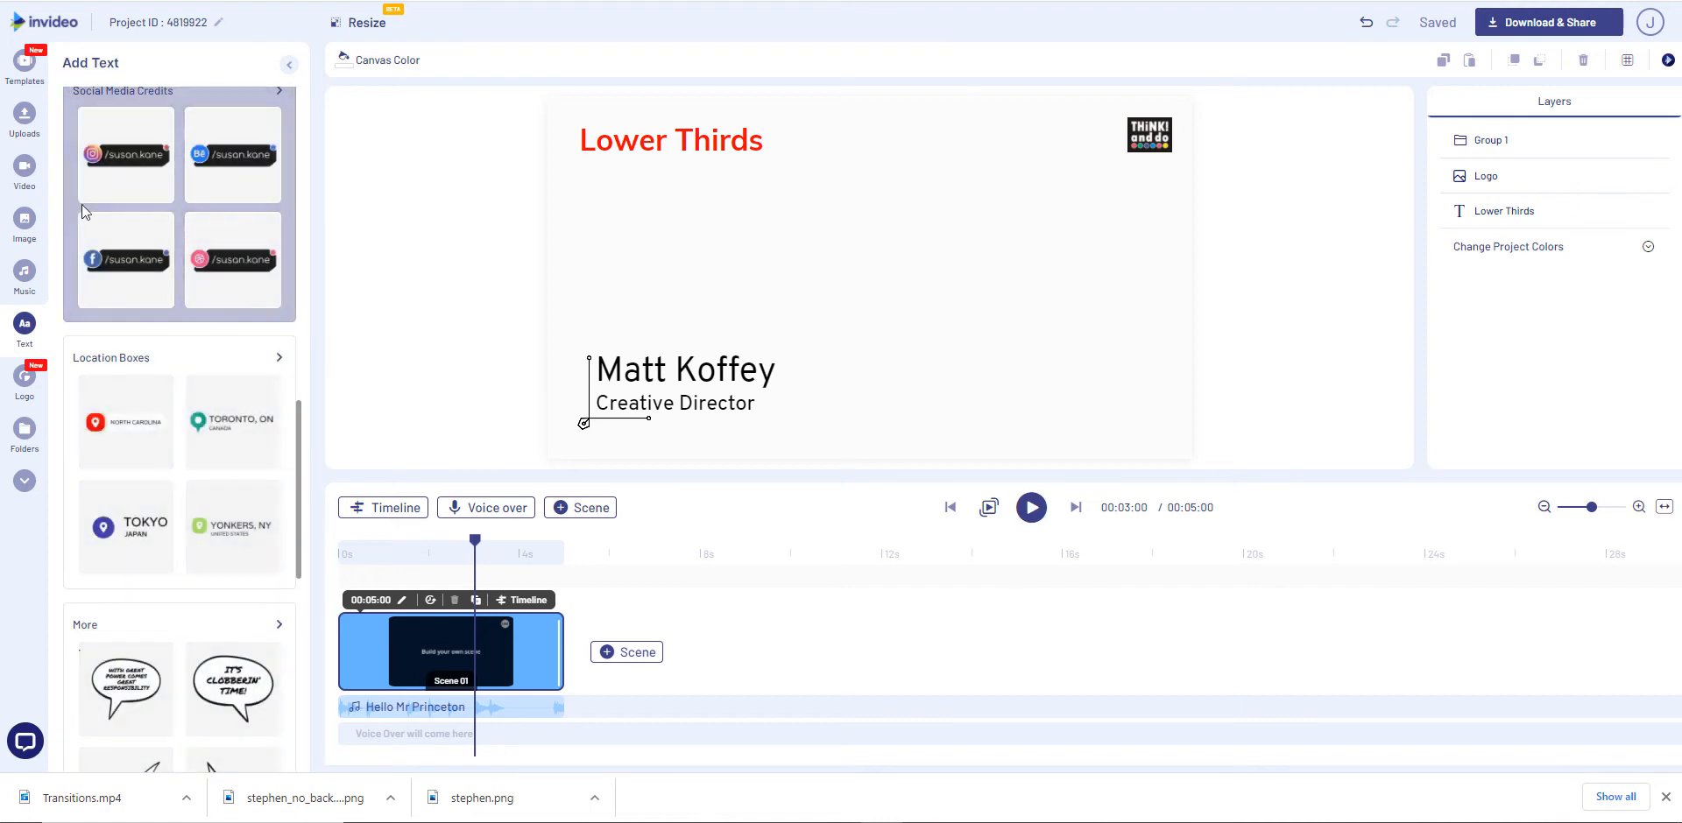
Browse the Location Boxes and More text collections for the available animated designs and return to the text categories
click(127, 360)
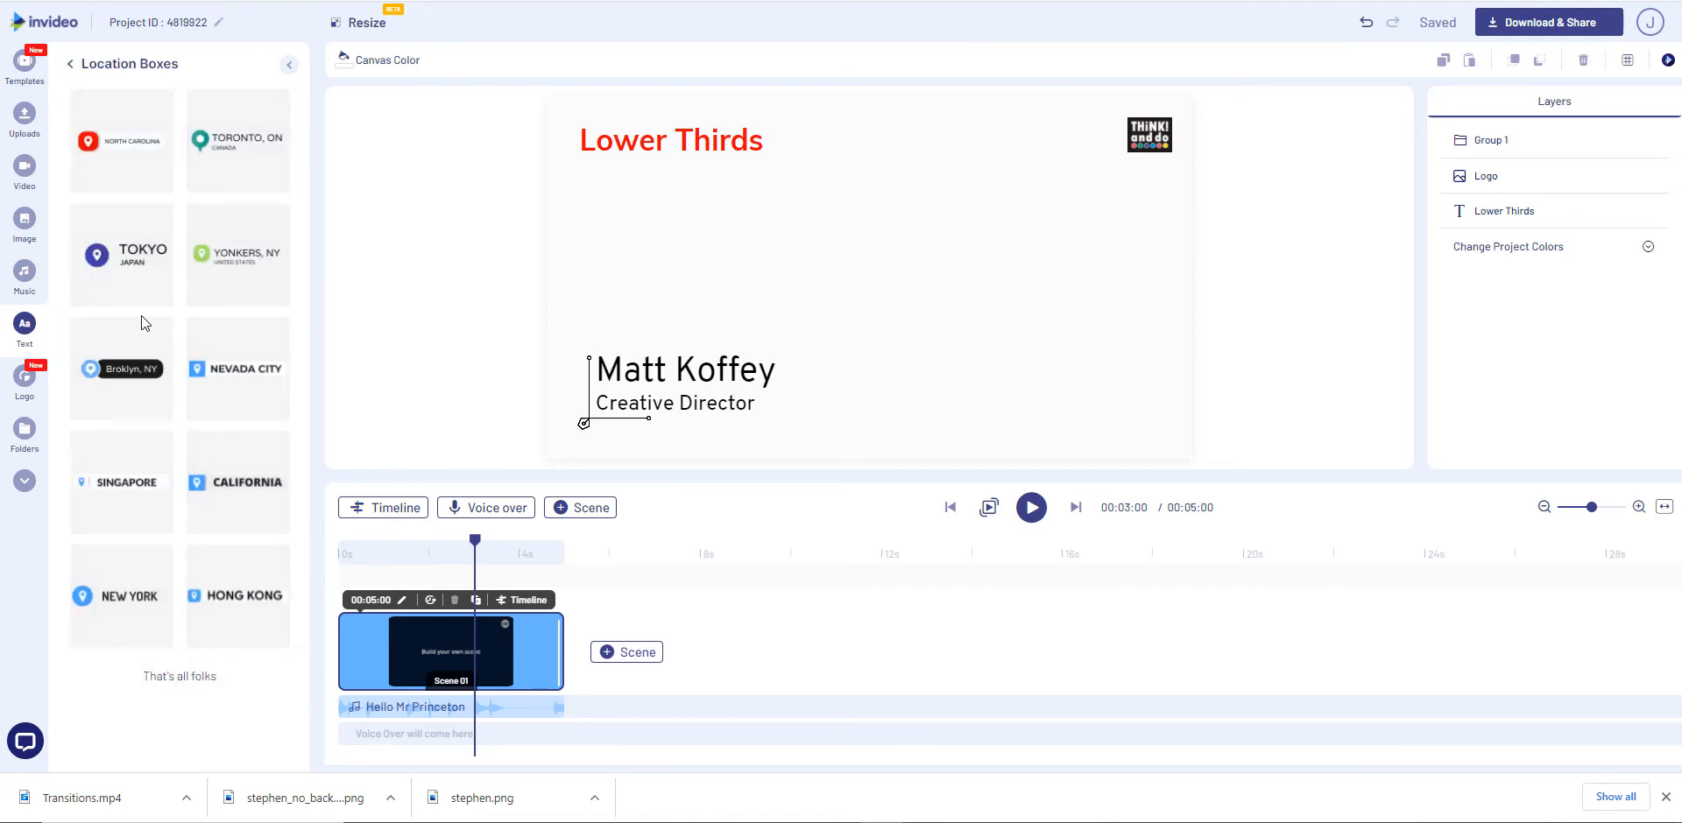
click(70, 64)
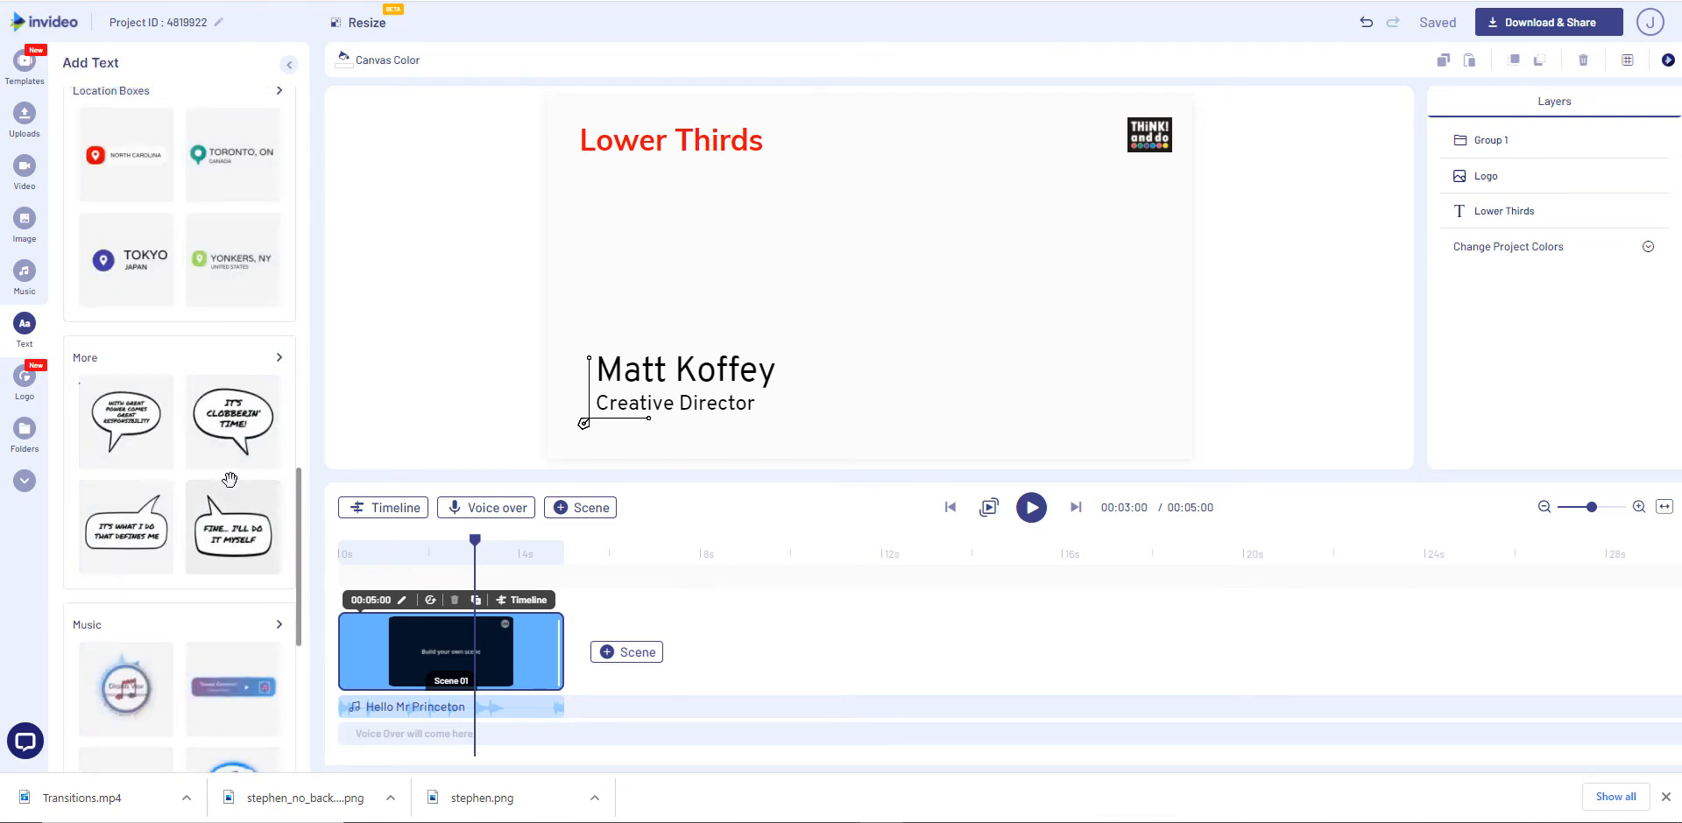
click(87, 366)
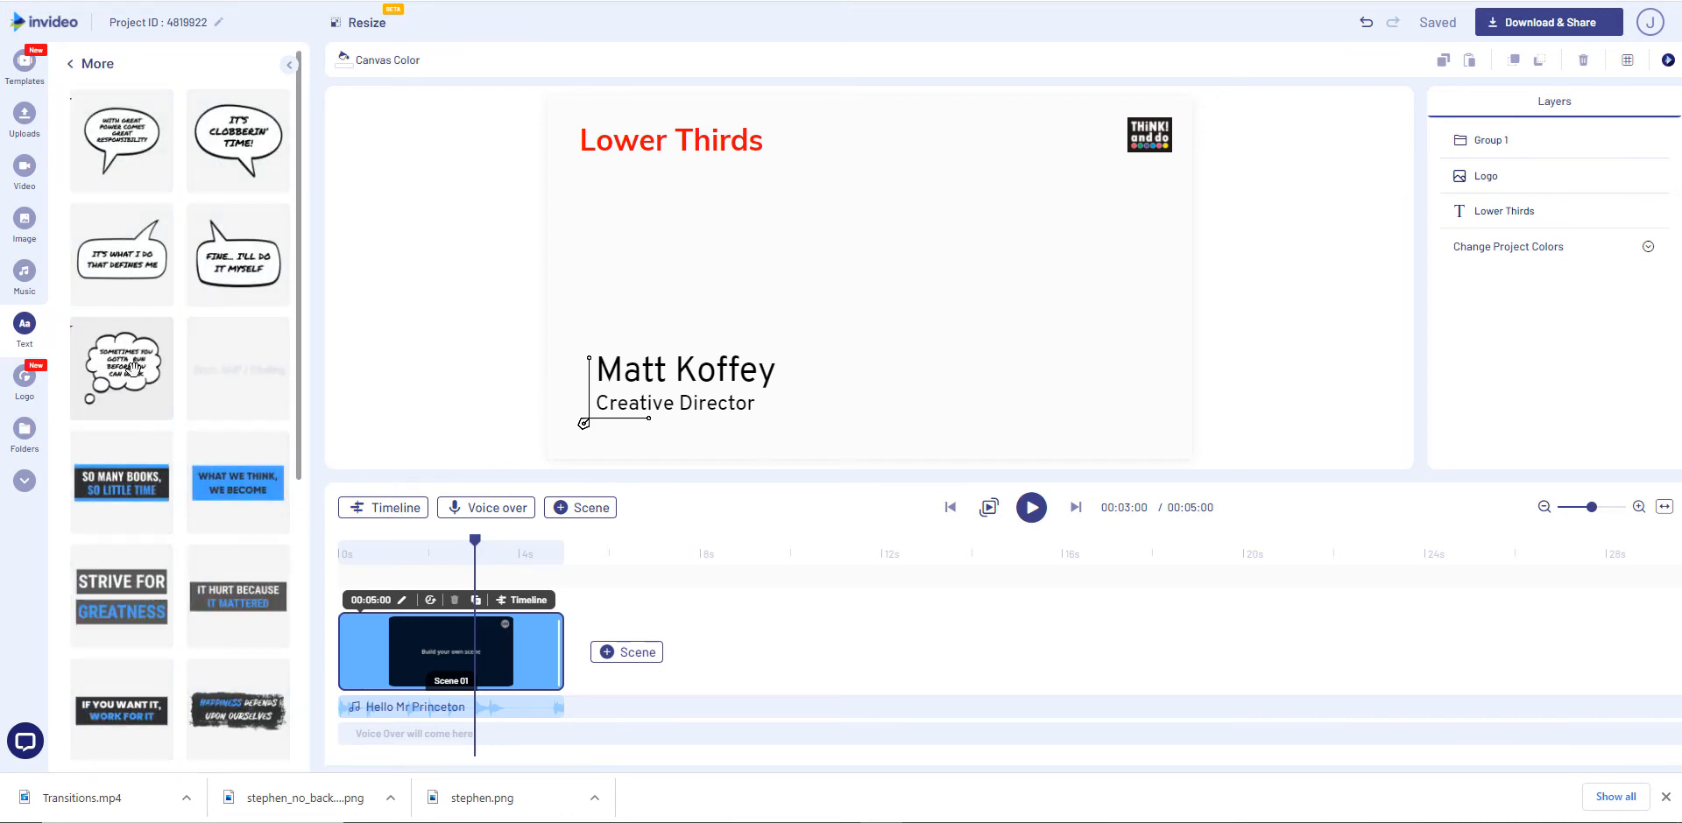
scroll(98, 490, down, 1)
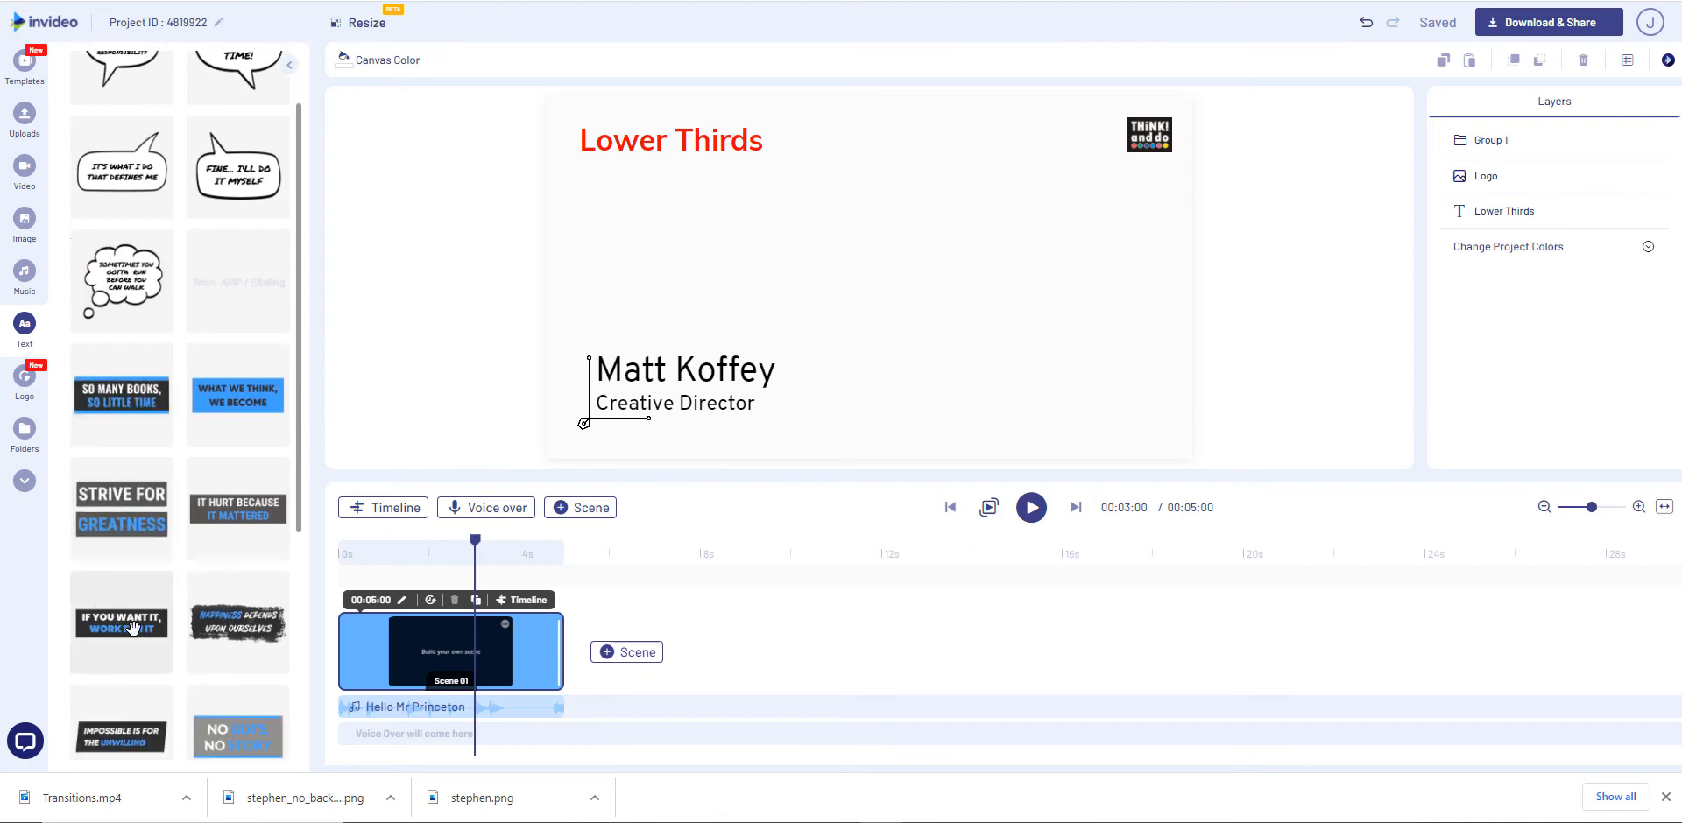
scroll(140, 635, down, 2)
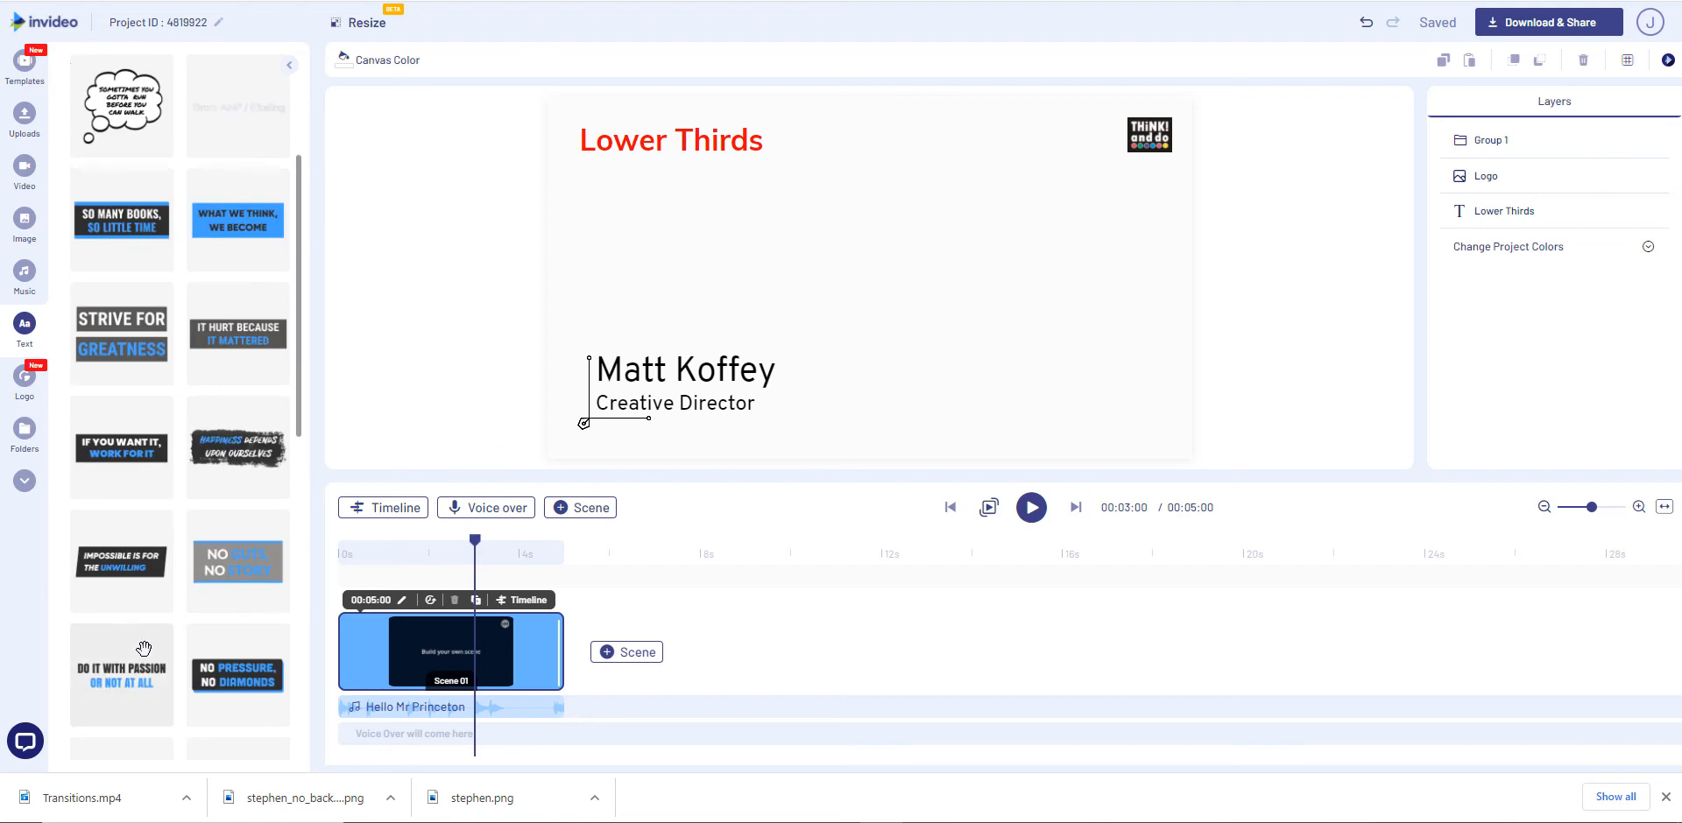
scroll(94, 687, down, 2)
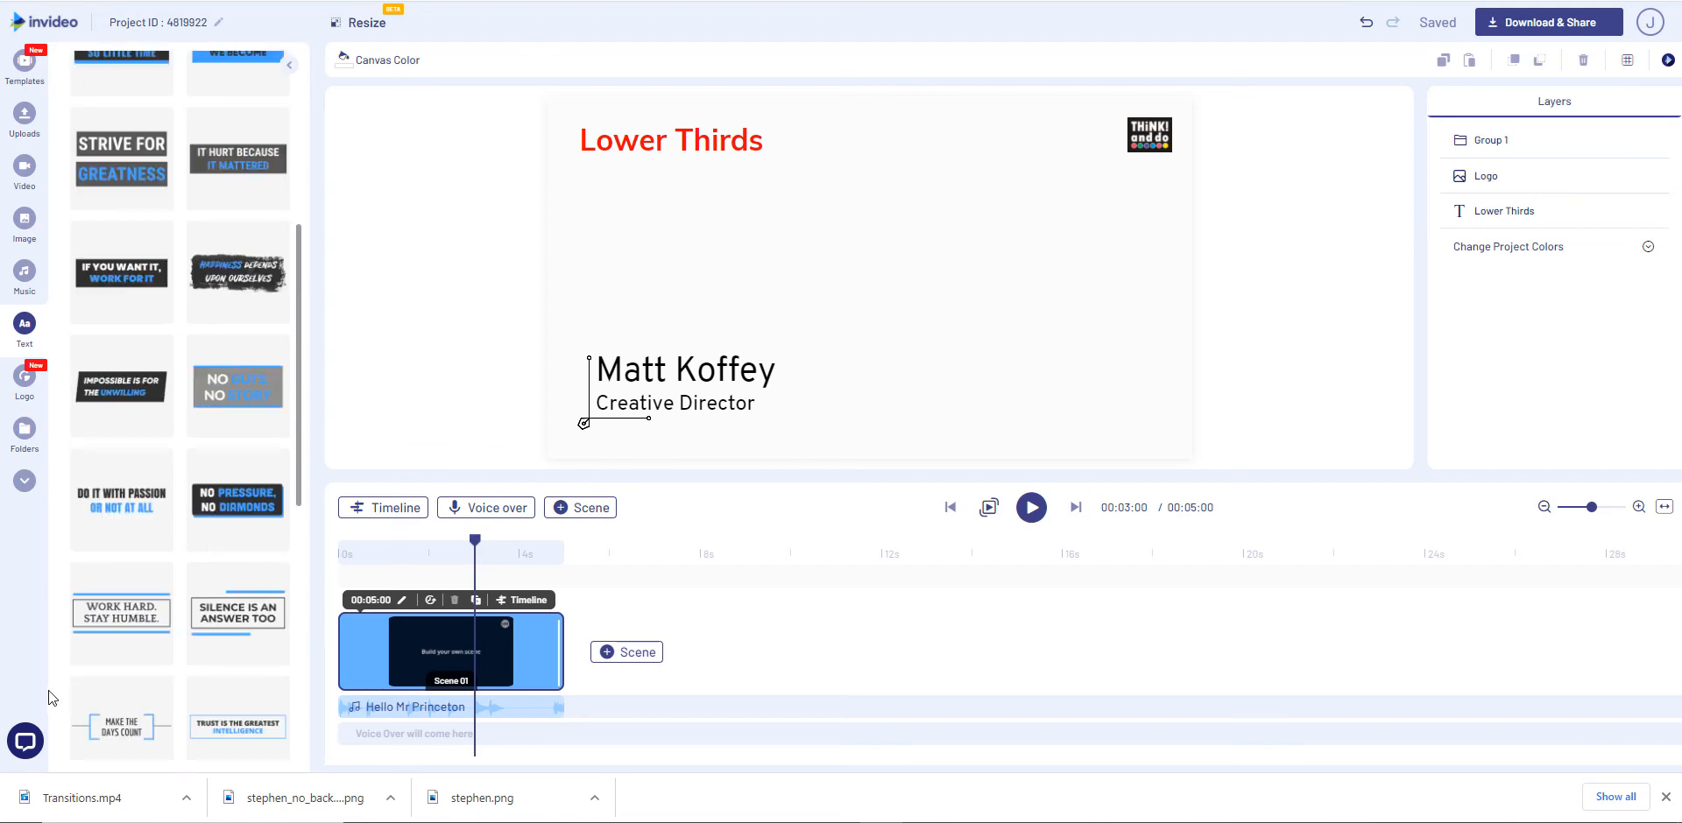
scroll(49, 690, up, 5)
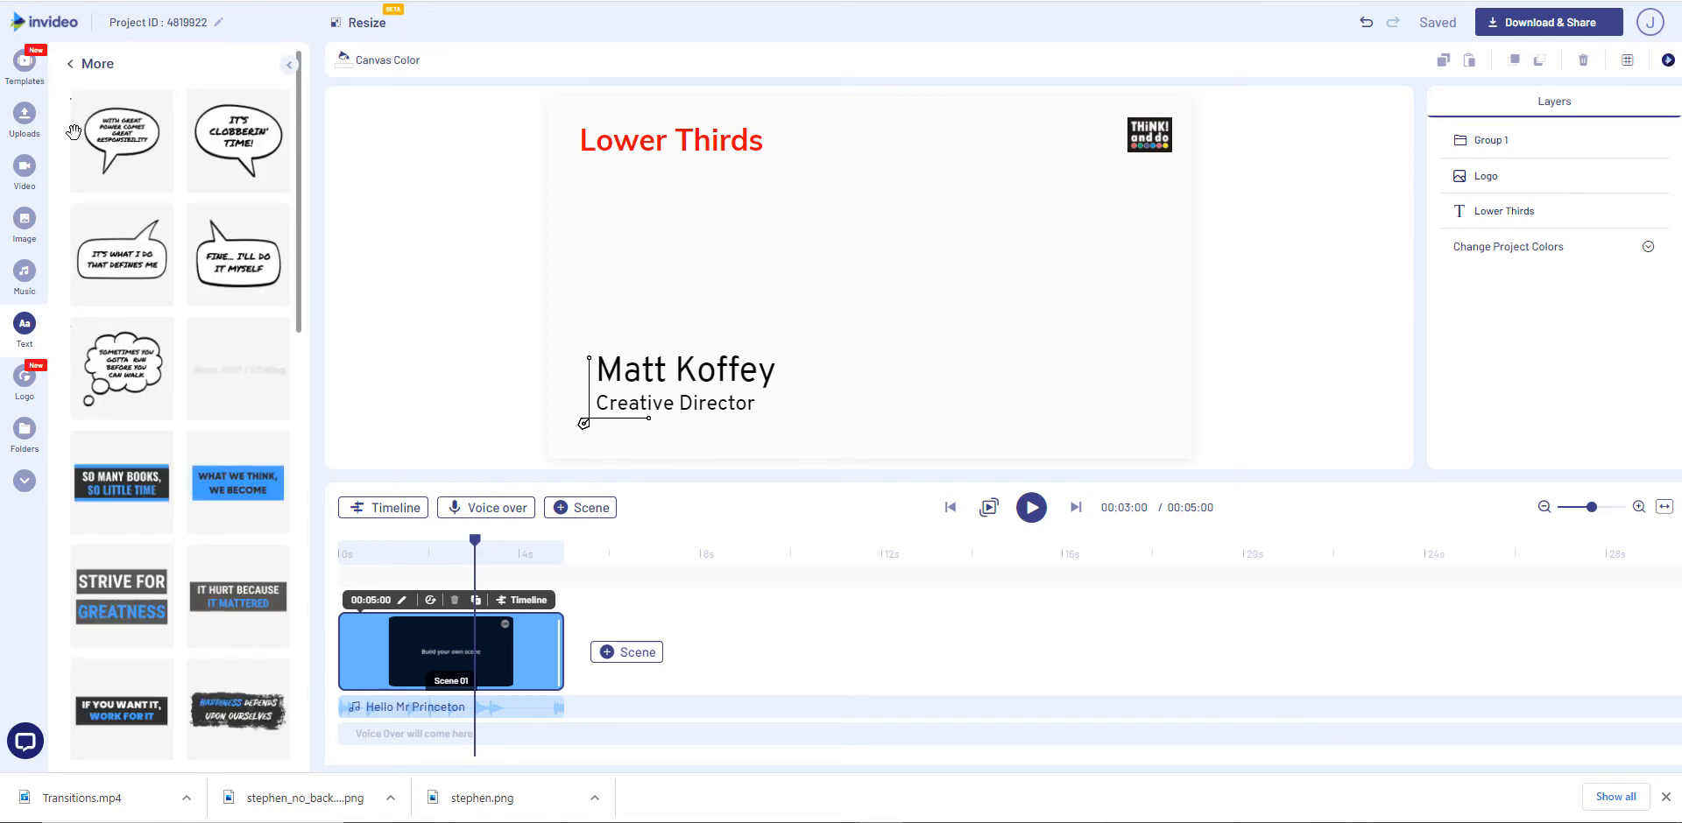
click(70, 63)
Browse the Music and Search Boxes text collections and return to the text categories
scroll(123, 417, down, 10)
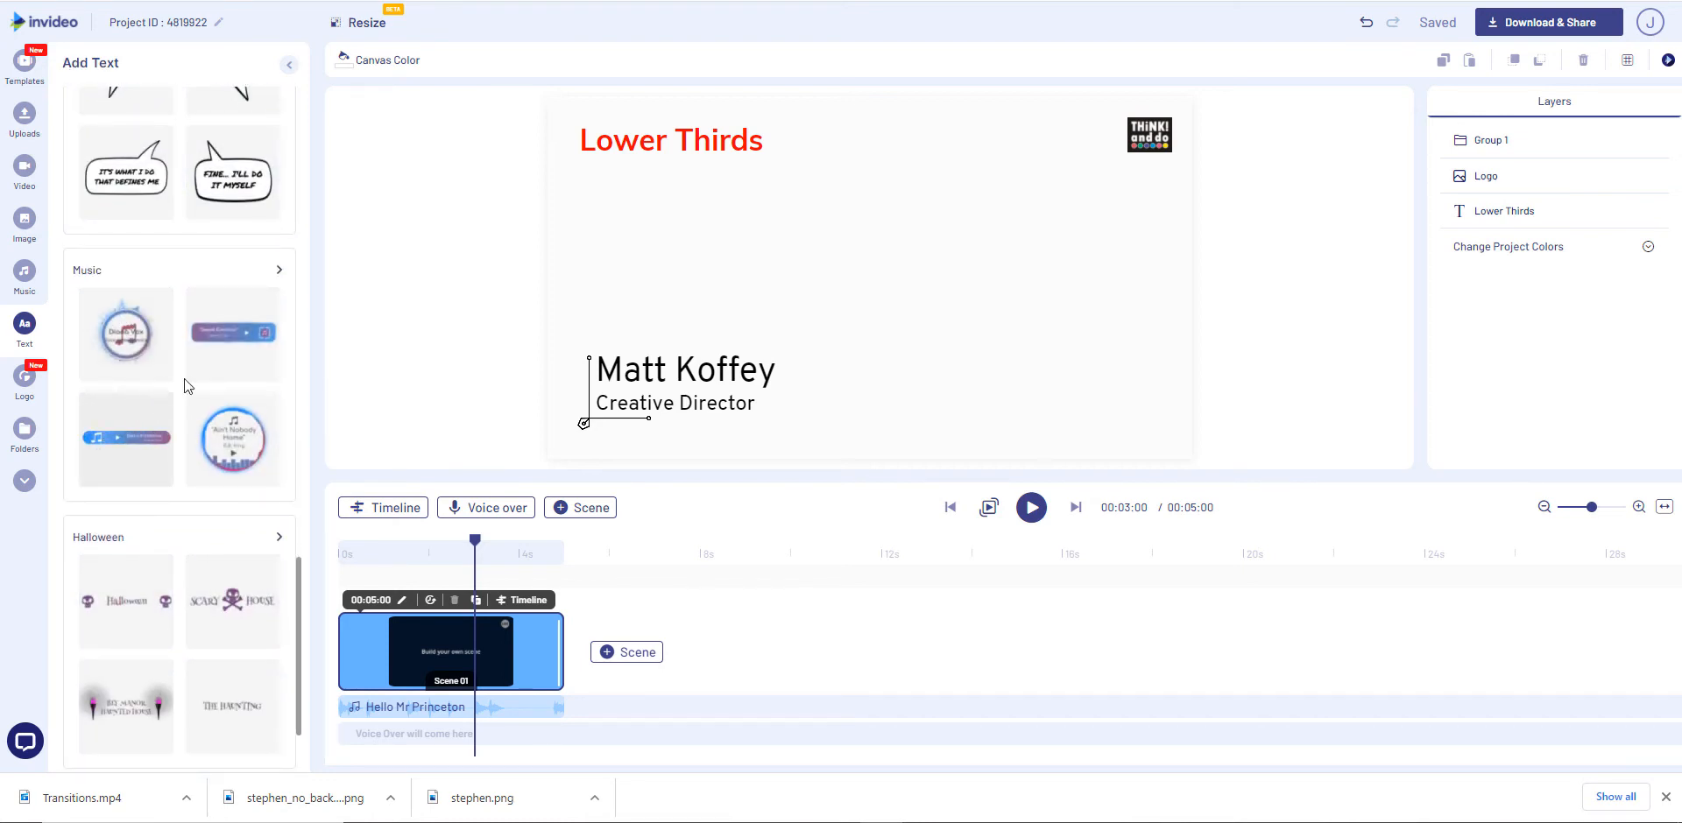
click(278, 270)
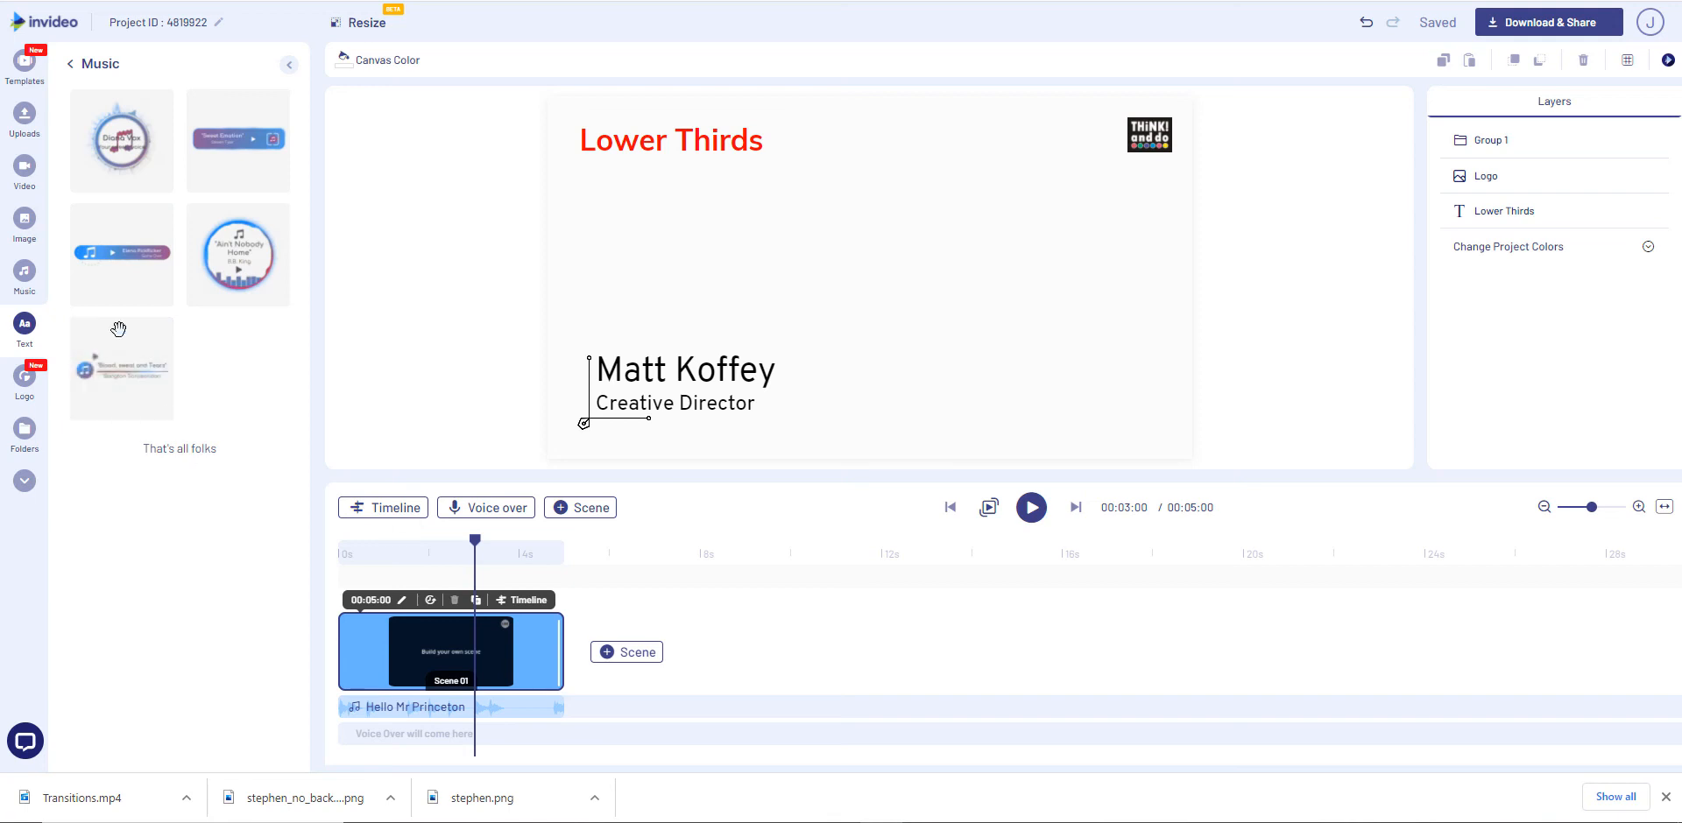
click(70, 76)
scroll(54, 539, down, 6)
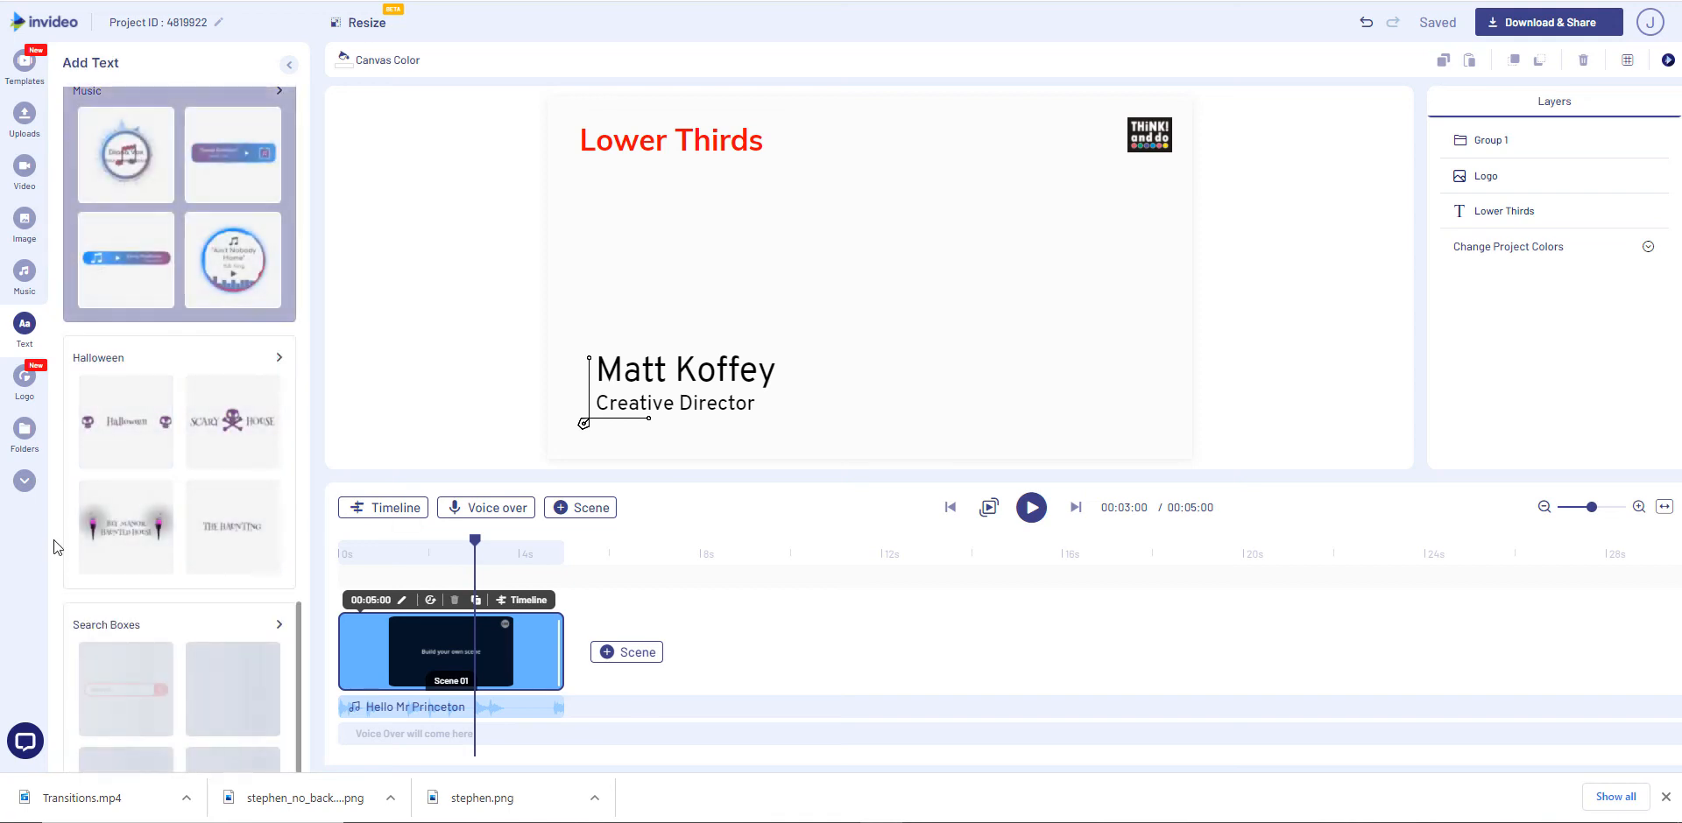
scroll(96, 635, down, 1)
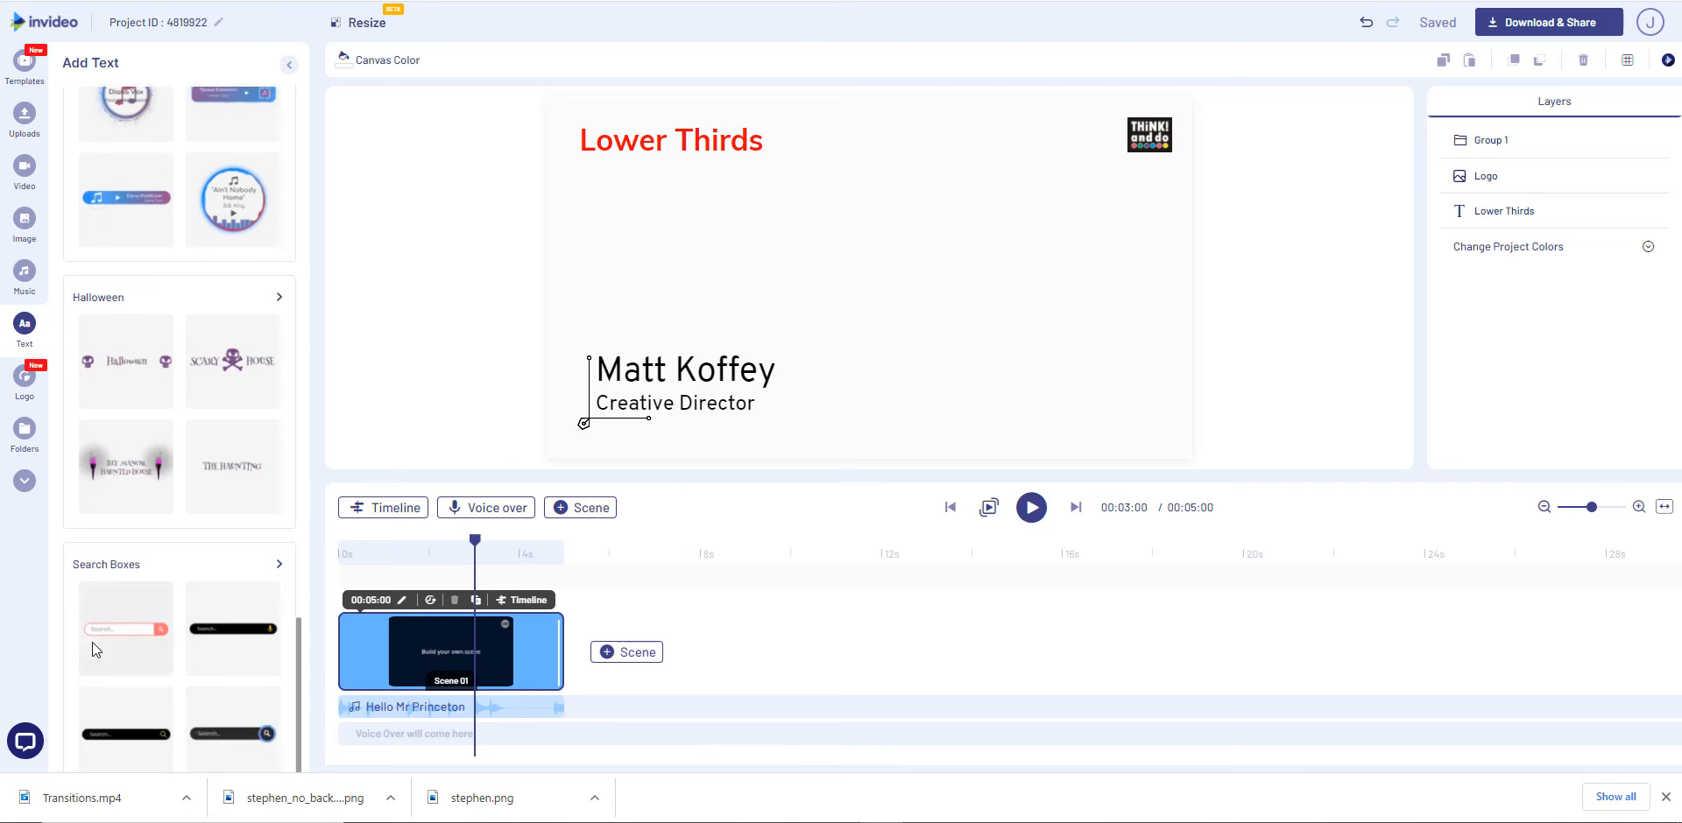
click(112, 574)
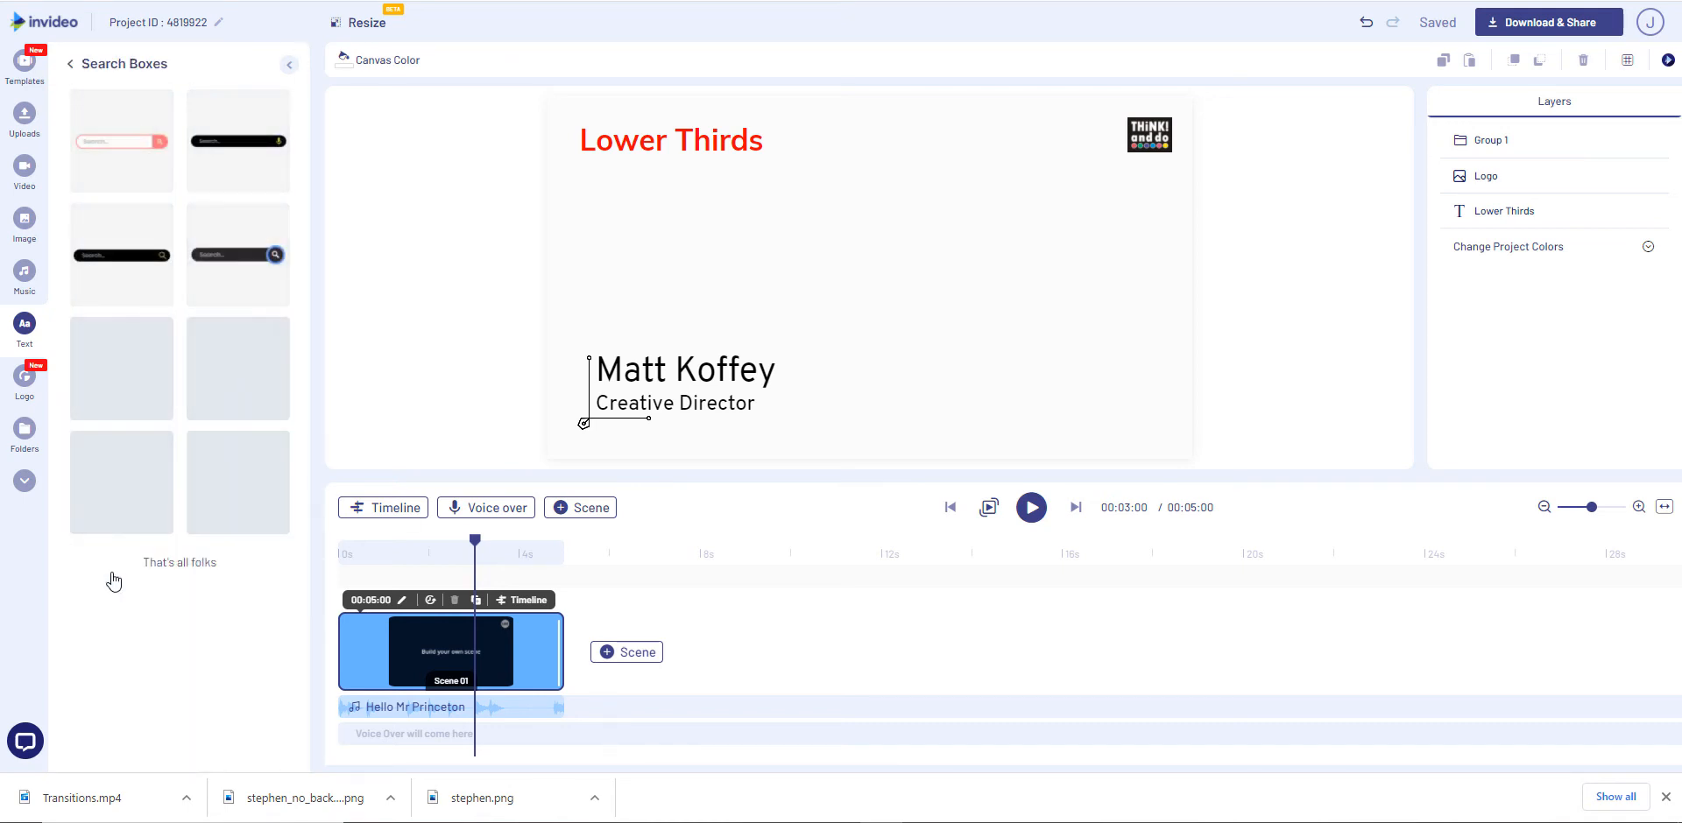
click(70, 63)
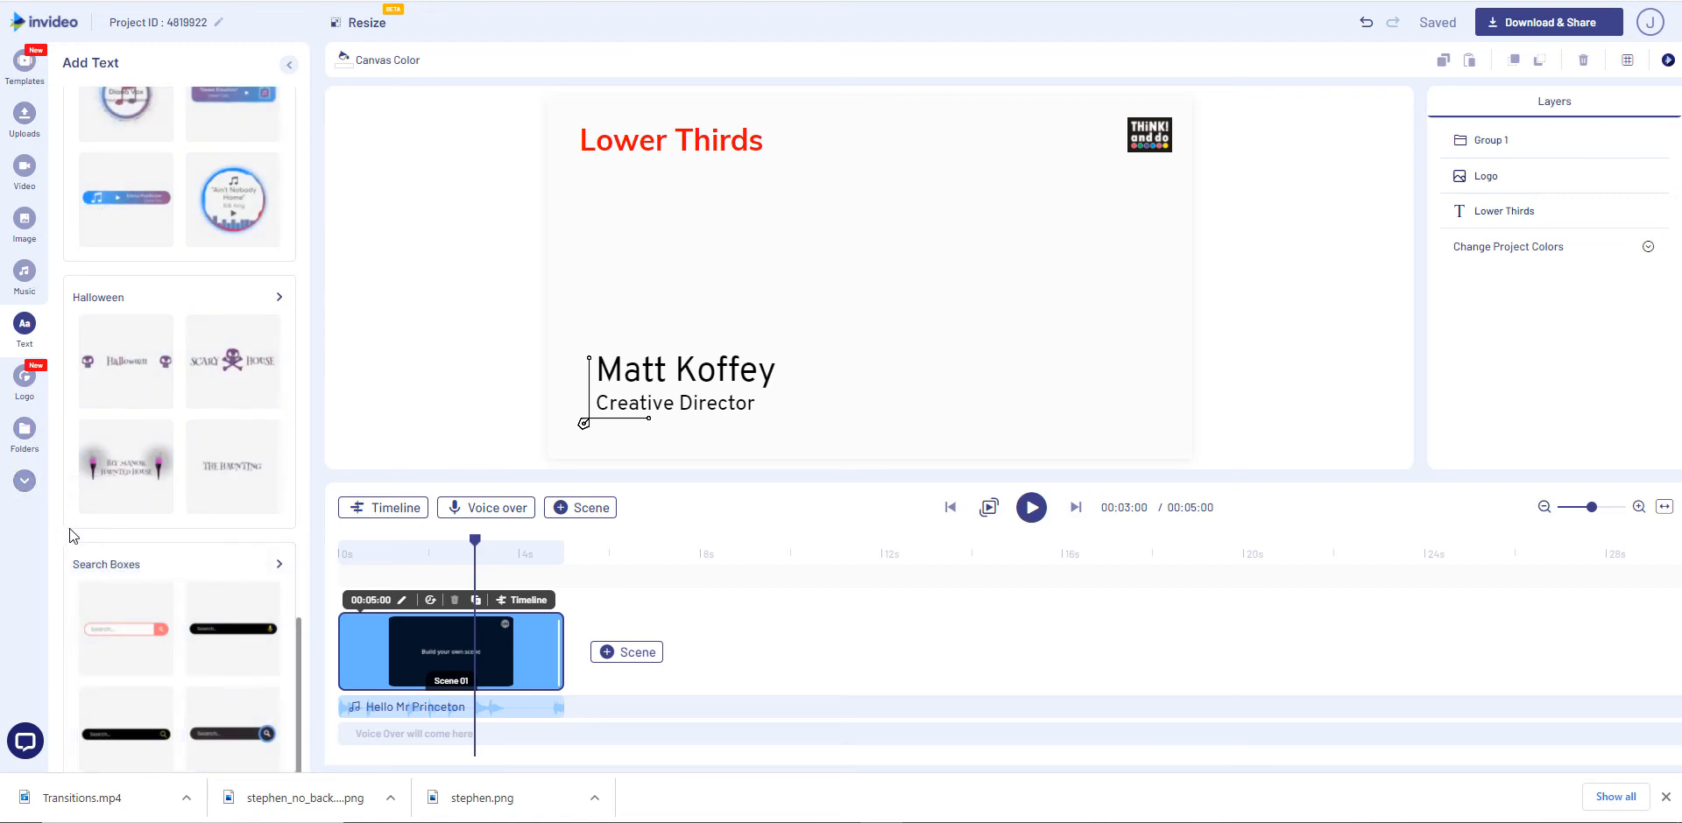
Add the "Yeah" speech bubble design from the Modern text collection to Scene 01
scroll(70, 528, up, 10)
scroll(98, 485, up, 6)
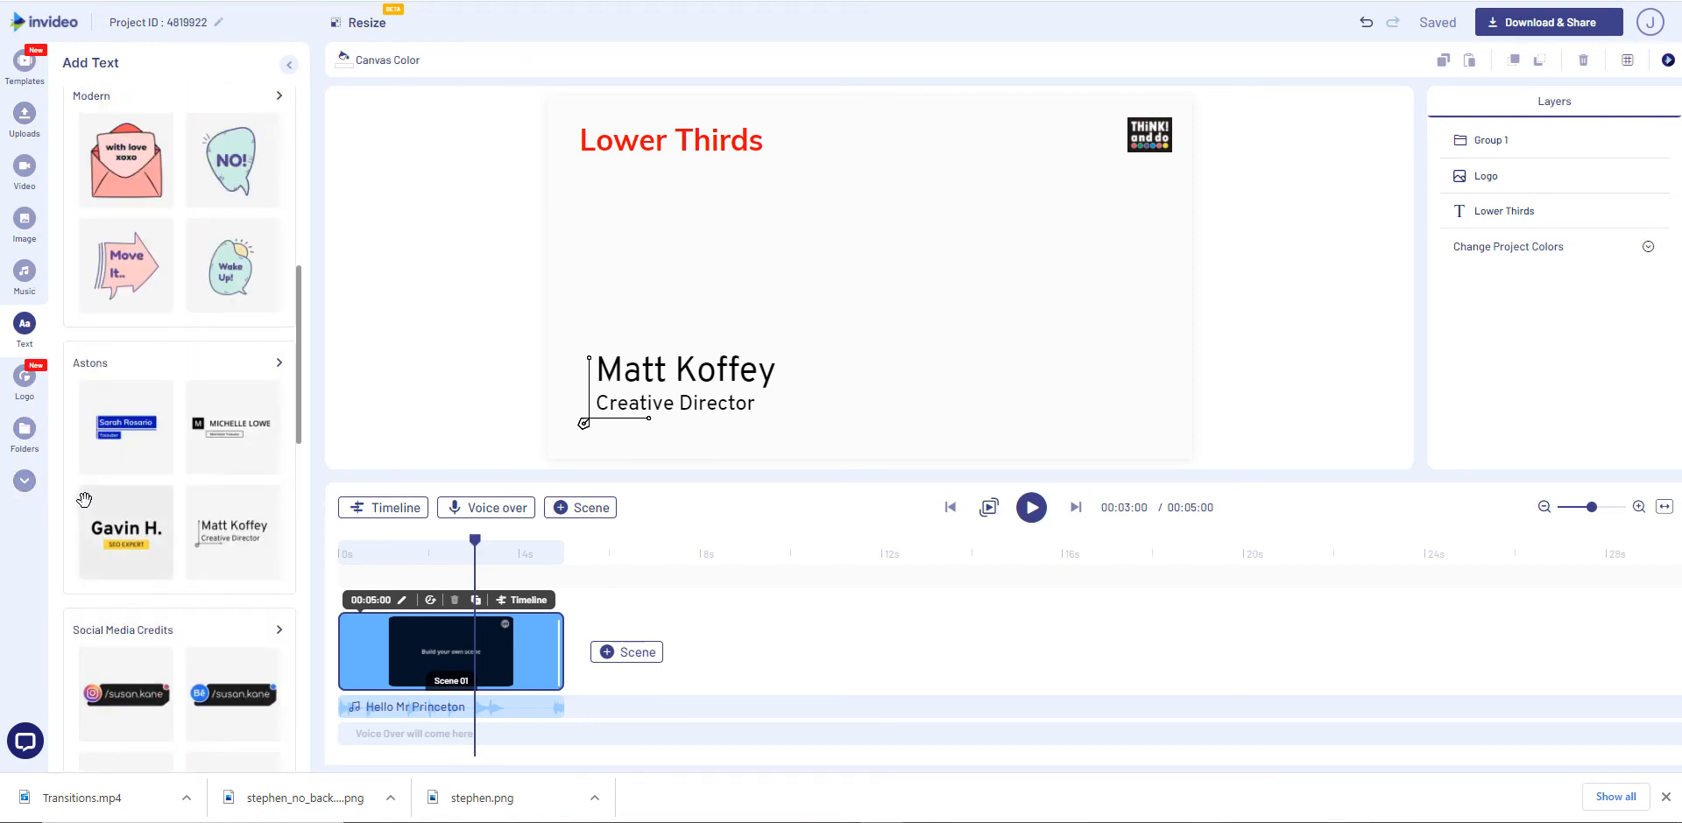
scroll(131, 351, up, 2)
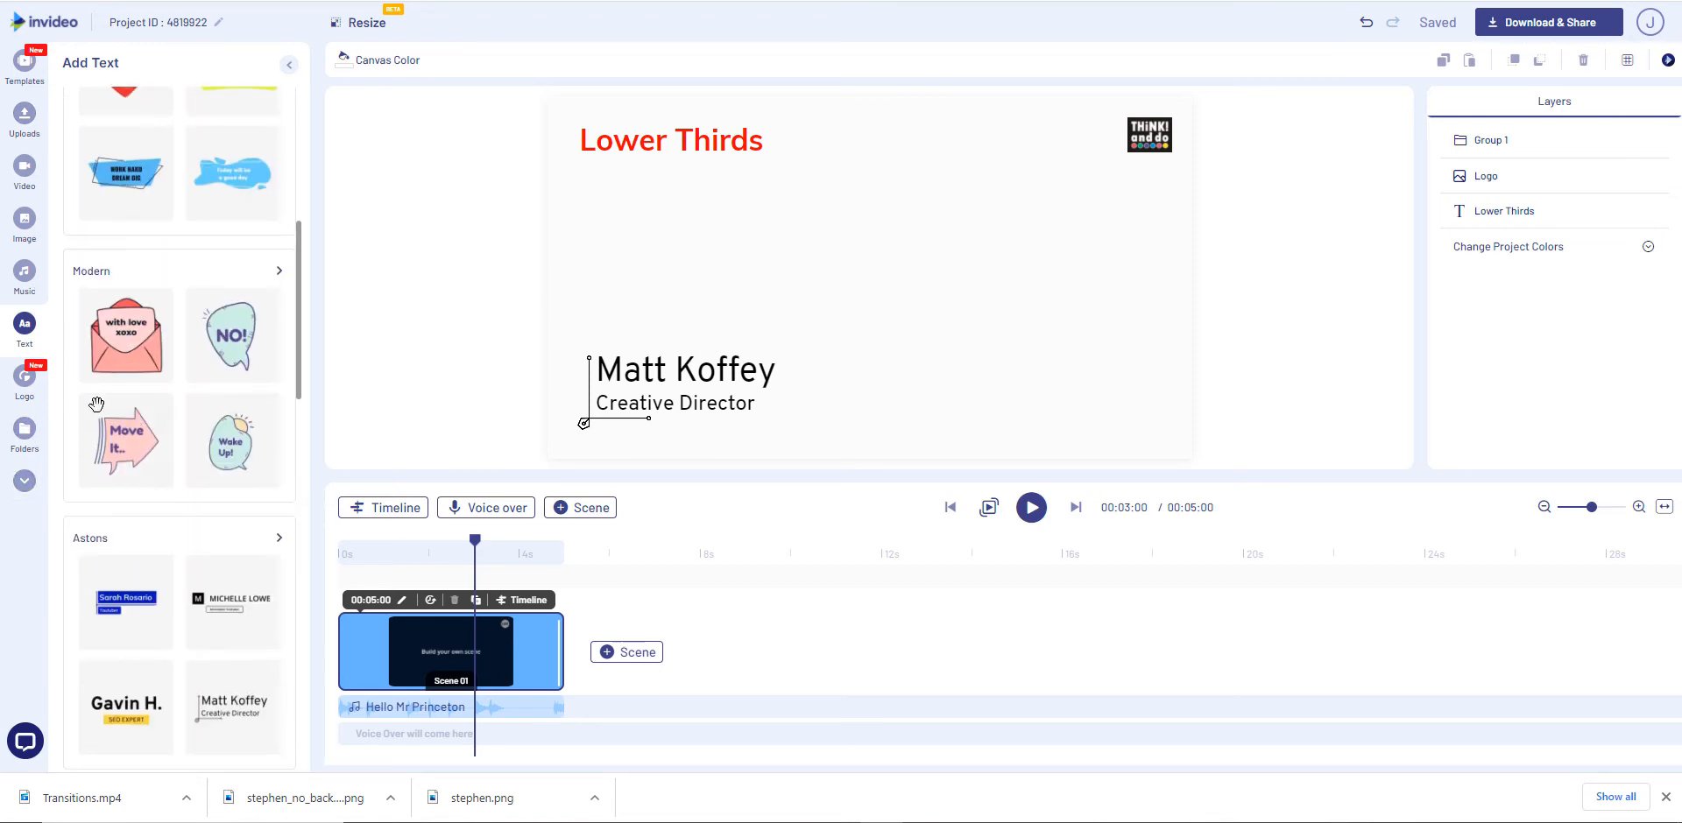
click(83, 273)
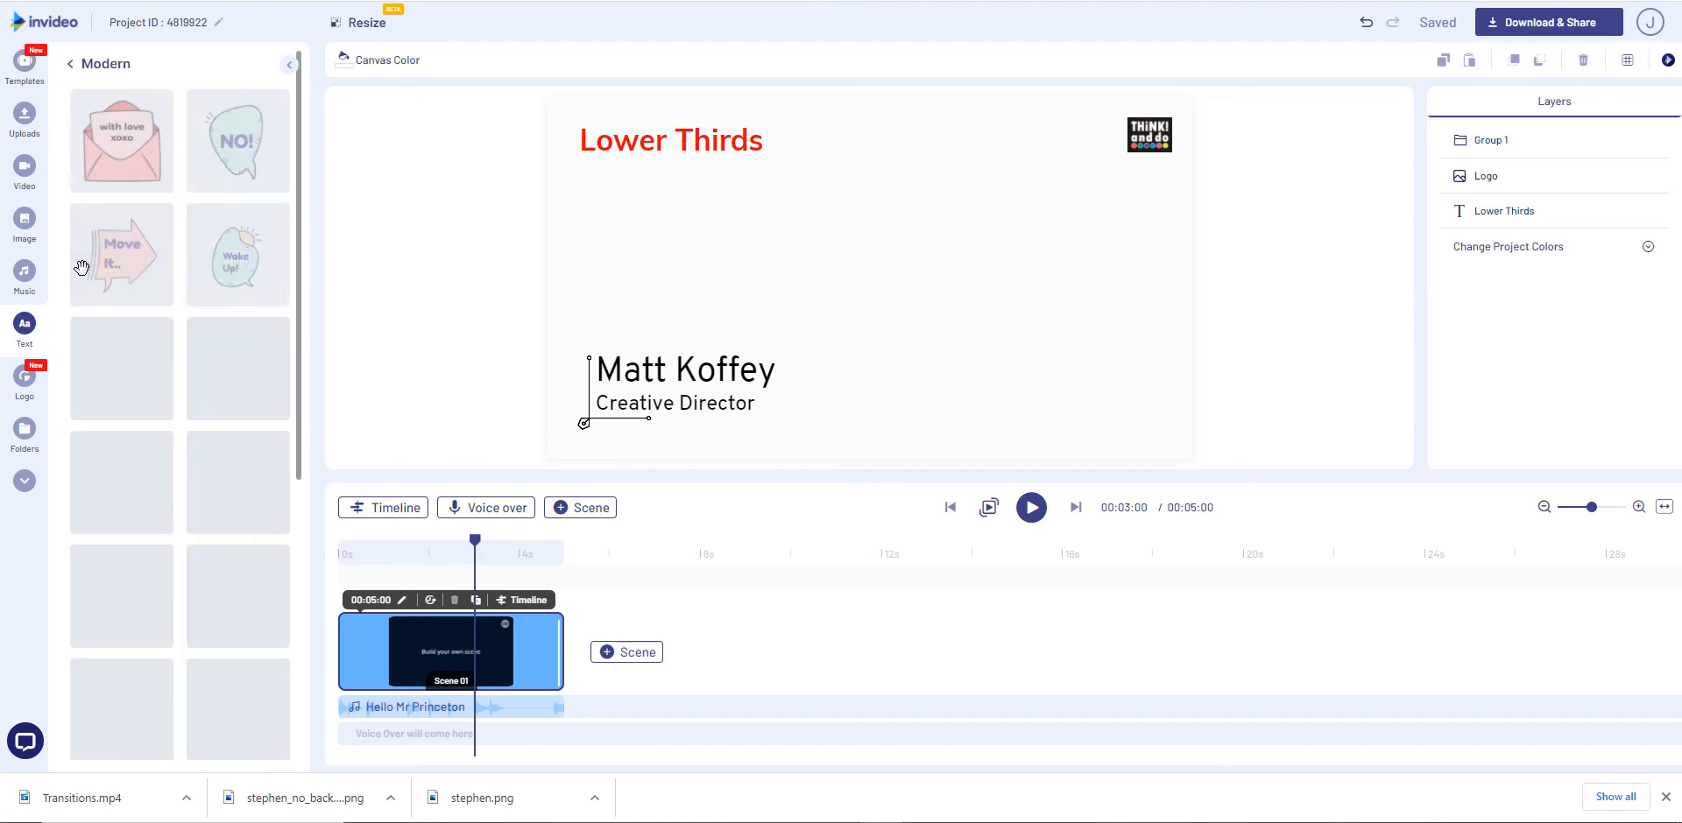
scroll(91, 272, down, 5)
scroll(91, 272, down, 10)
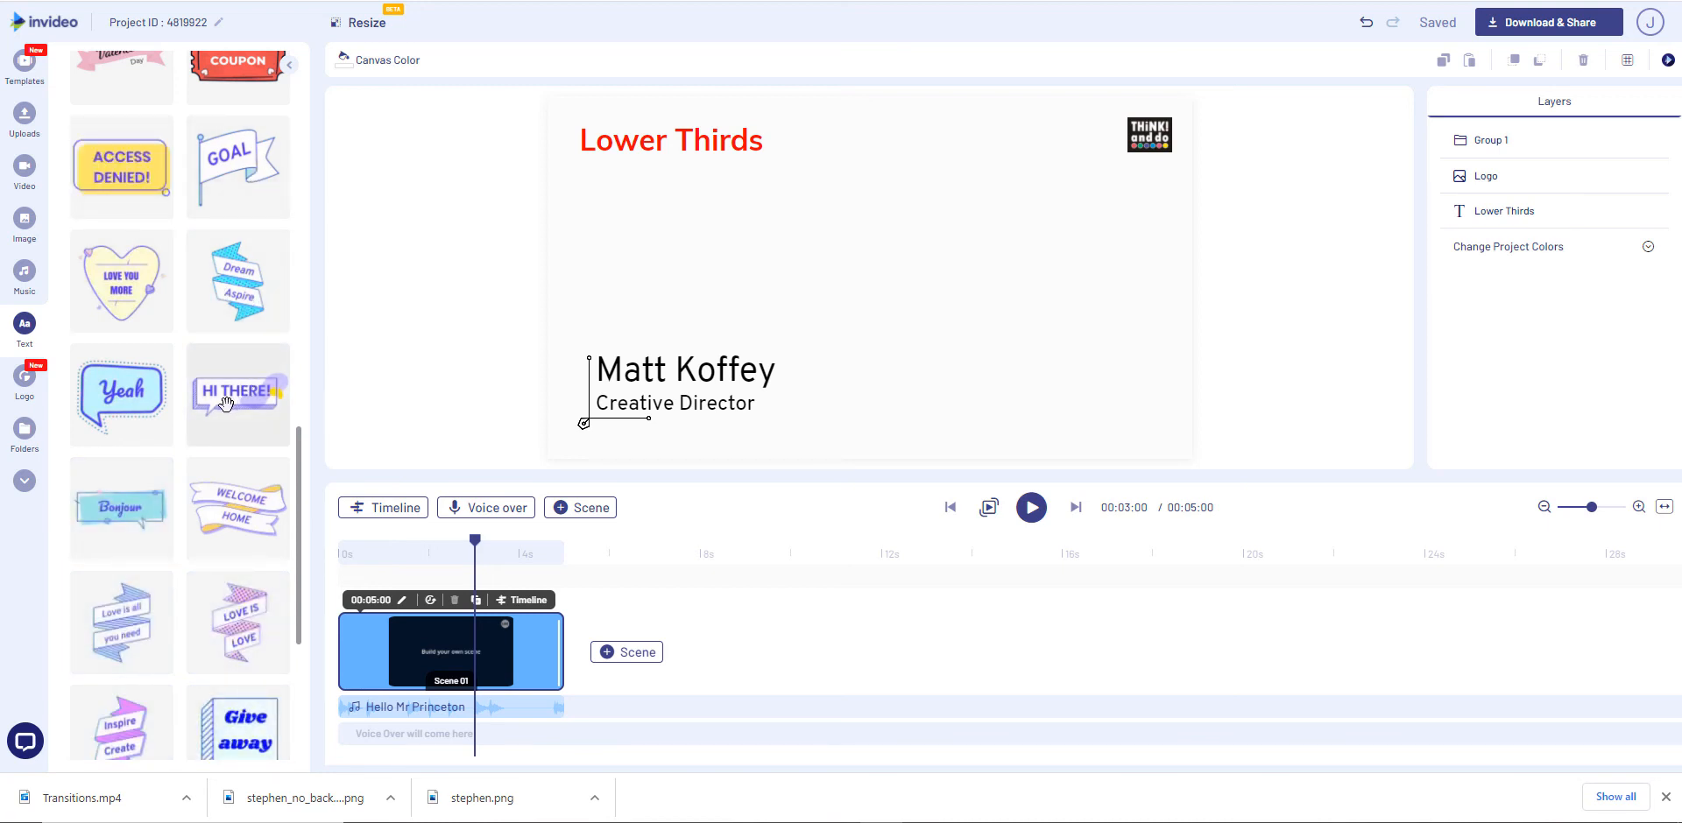
drag(131, 401, 750, 457)
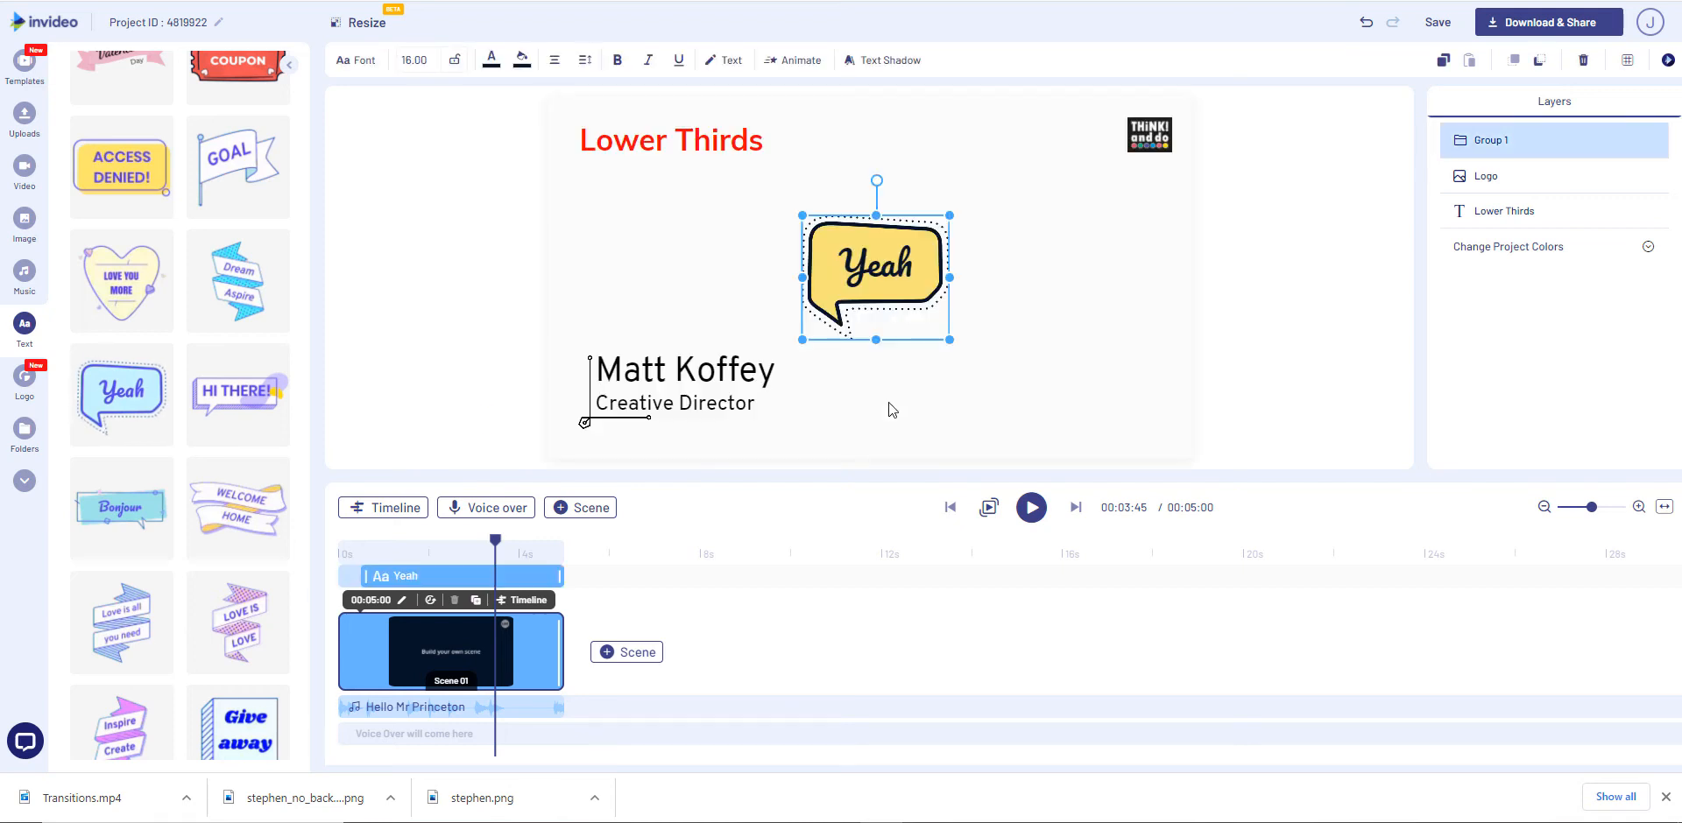
Look through the rest of the Modern collection and return to the text categories
scroll(219, 420, up, 10)
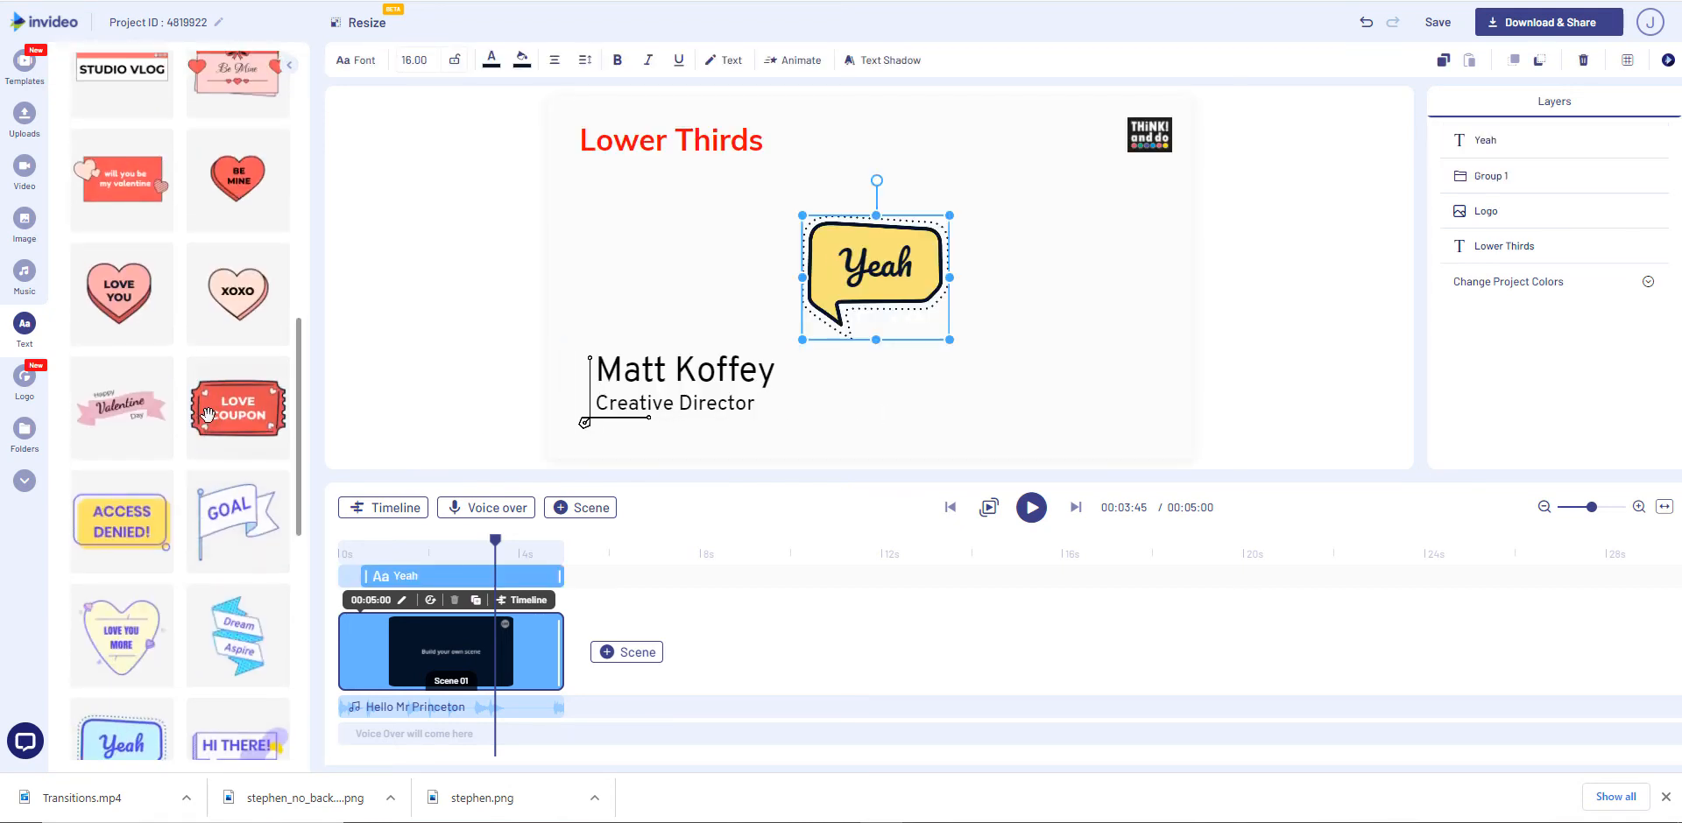
scroll(205, 412, down, 20)
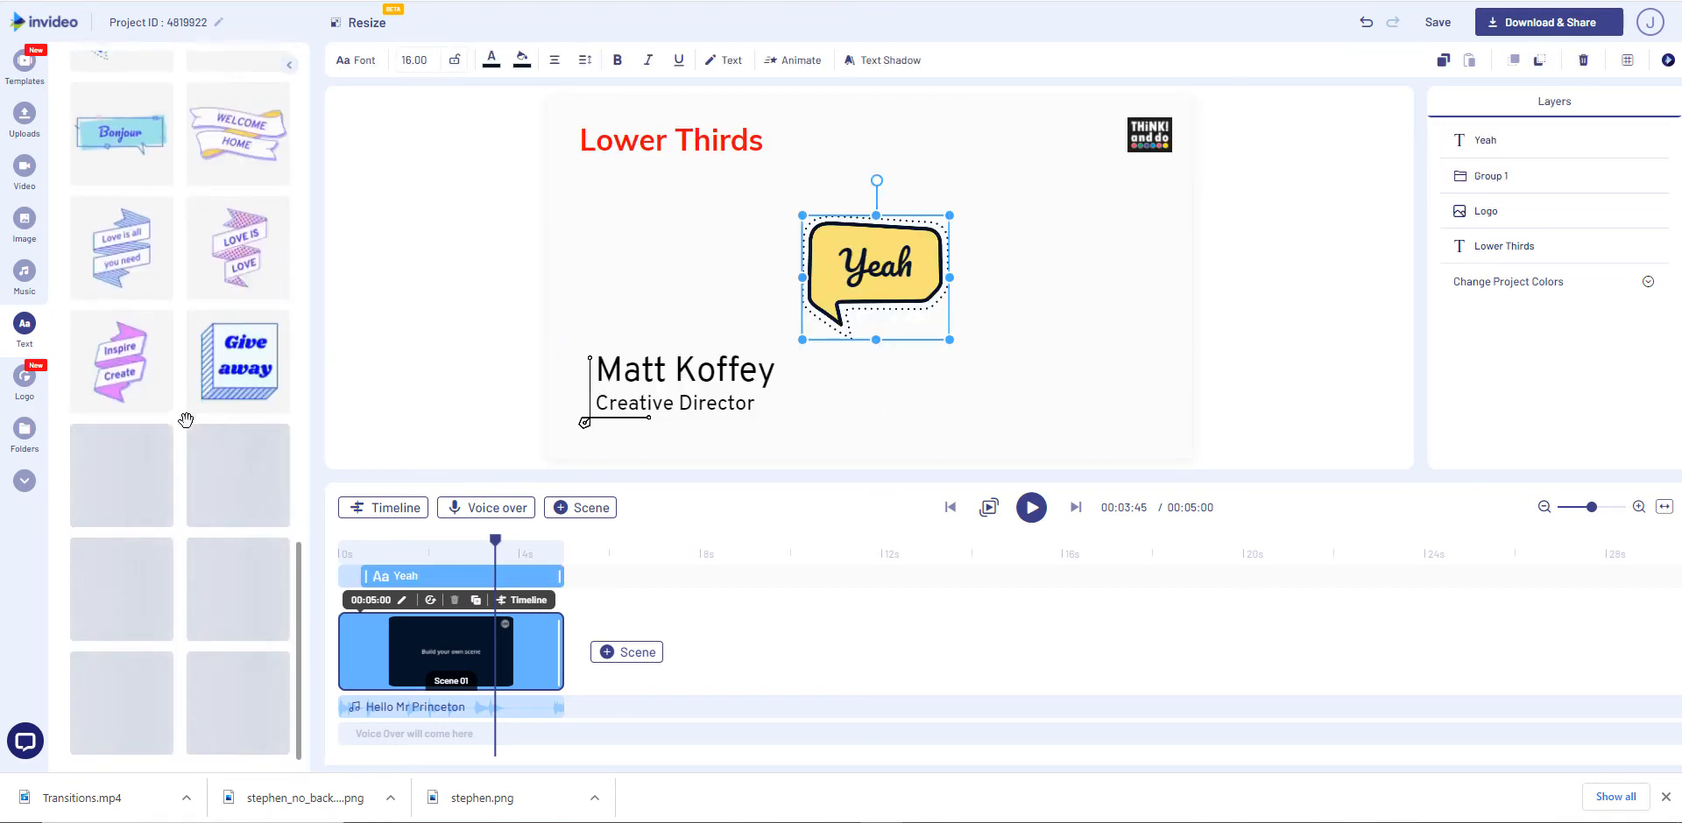
scroll(186, 417, down, 5)
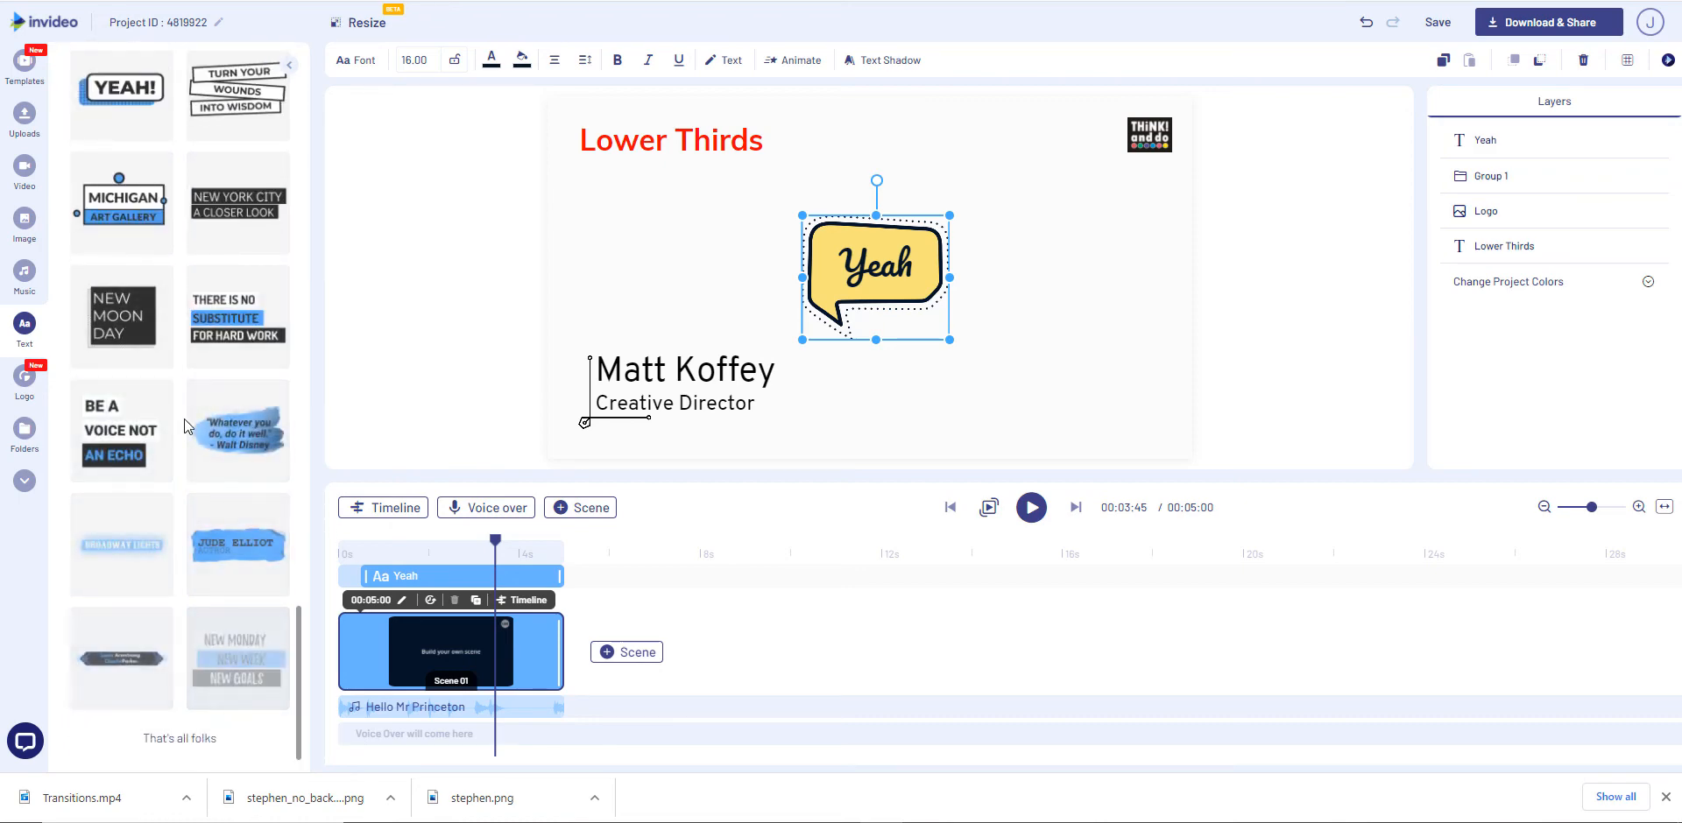
scroll(182, 421, up, 20)
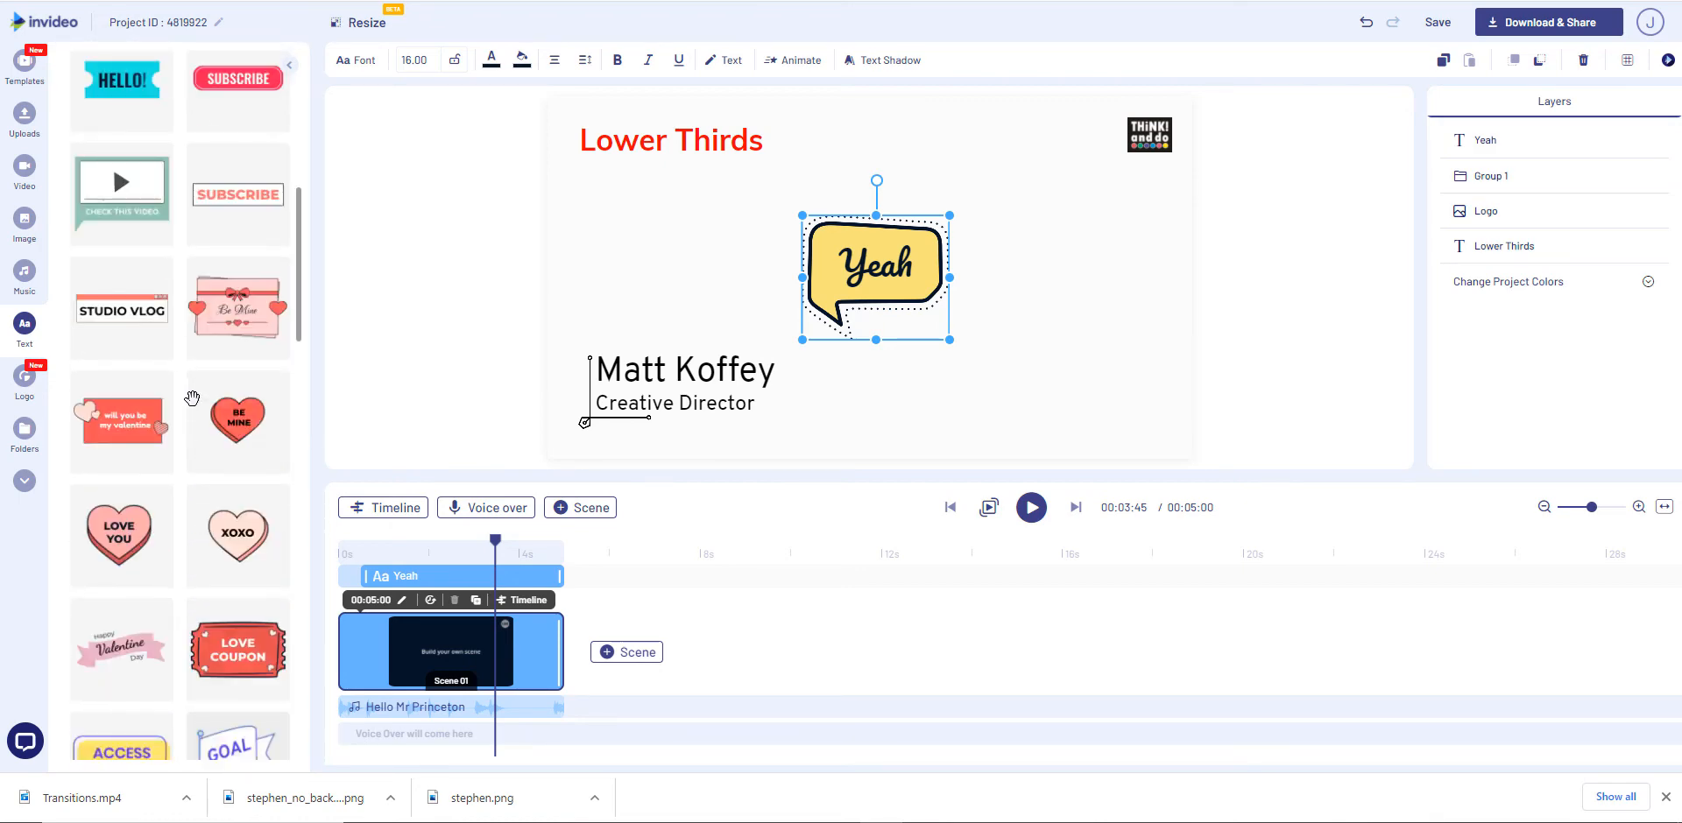
scroll(193, 397, up, 1)
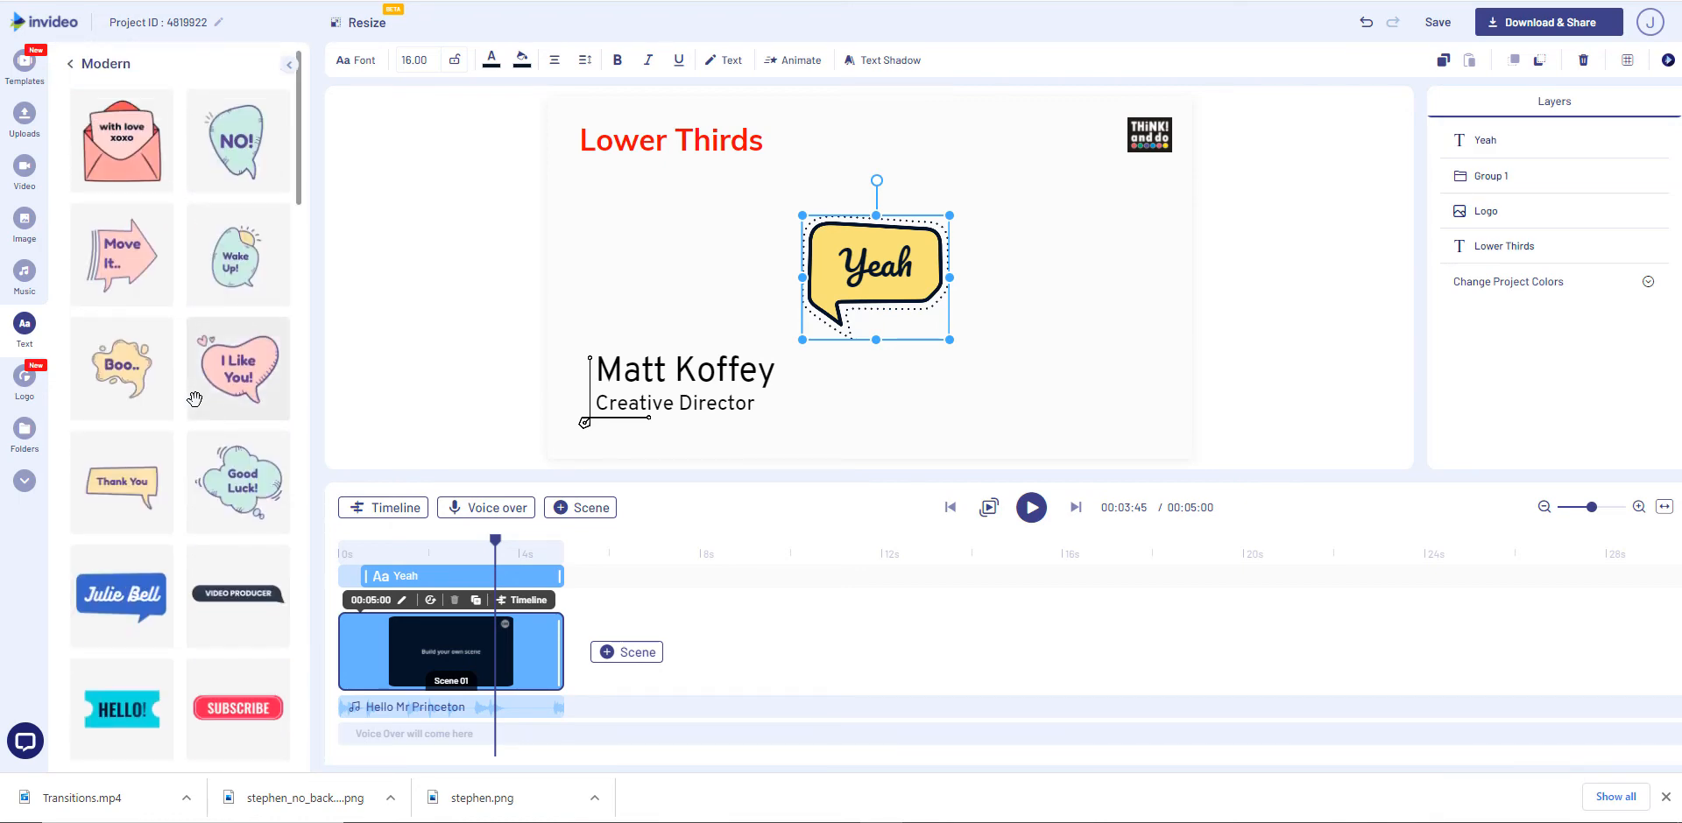
click(71, 66)
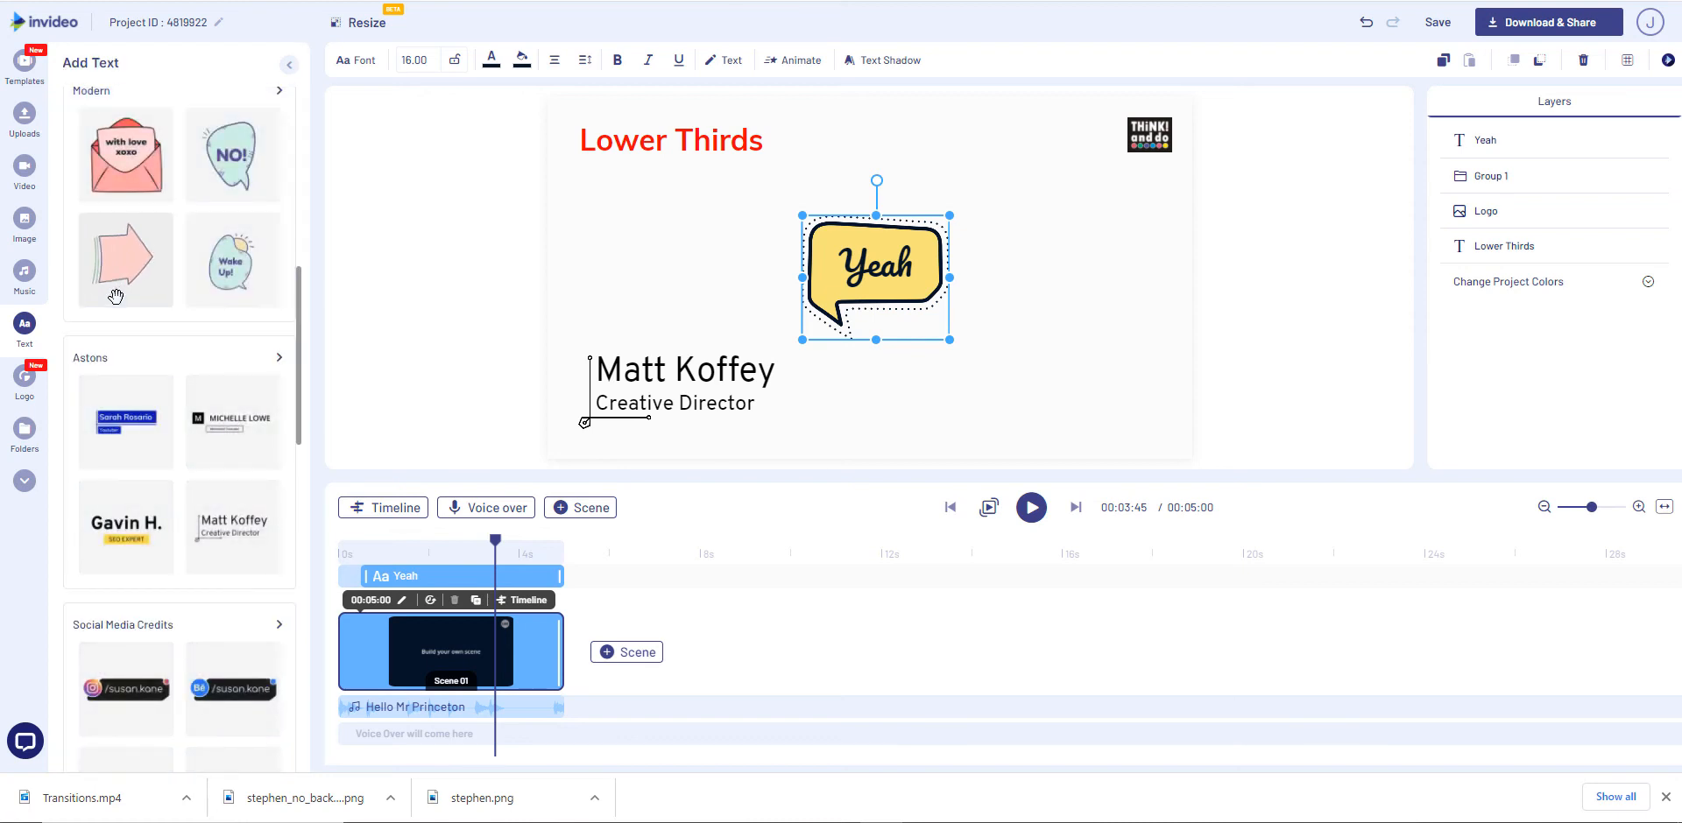
Add the "HELLO! My name is" name tag design from the Classic text collection to the scene
scroll(116, 297, up, 3)
scroll(116, 297, up, 2)
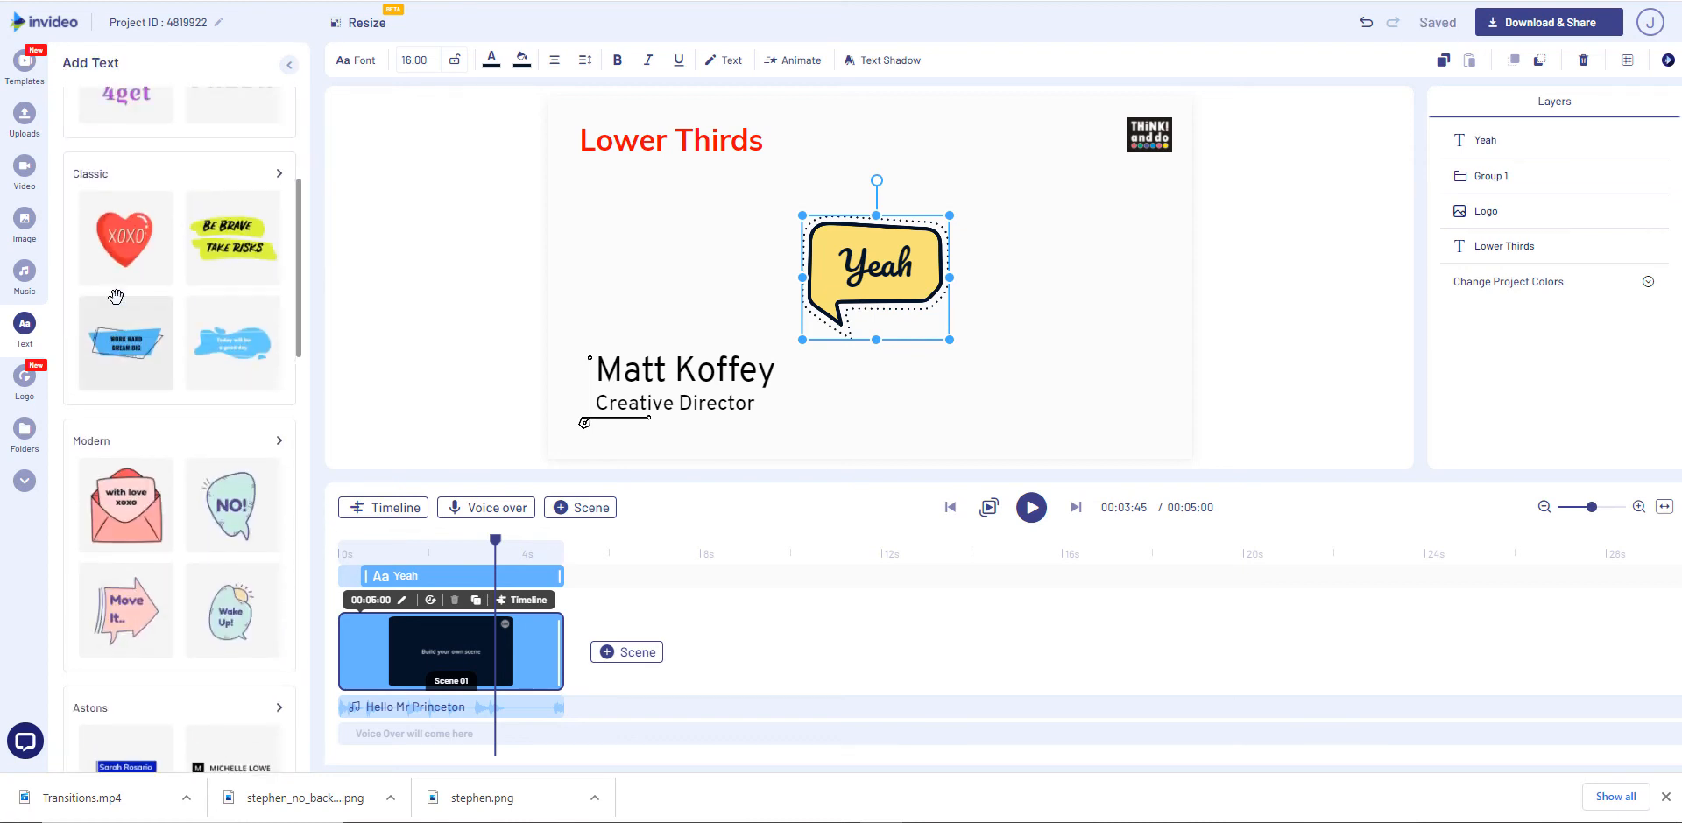
click(91, 175)
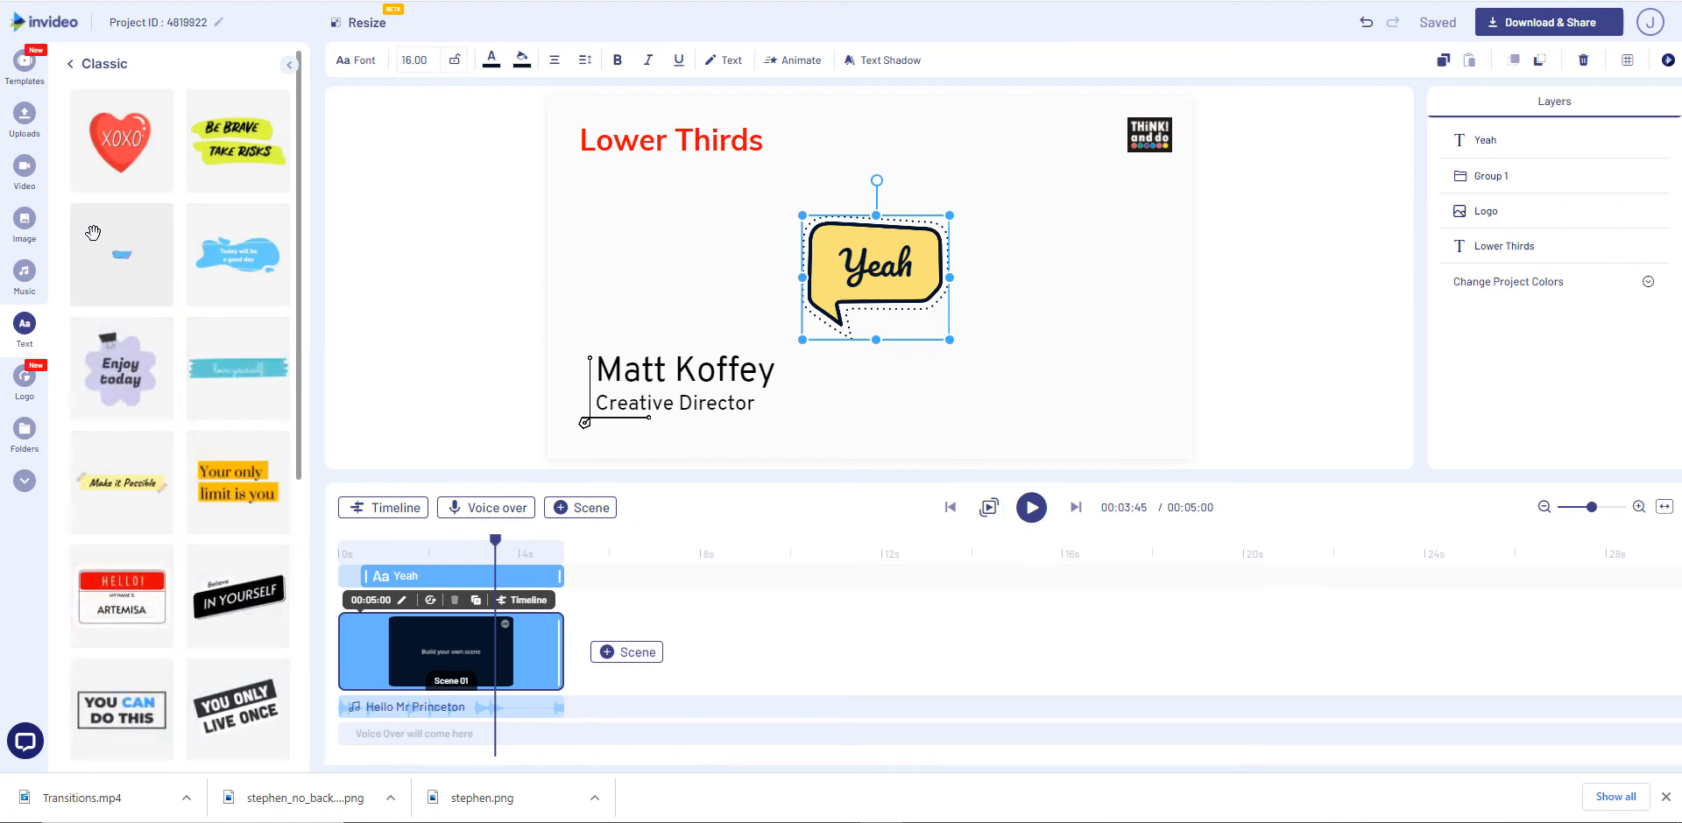
scroll(124, 287, down, 2)
scroll(125, 287, down, 3)
drag(122, 145, 1101, 285)
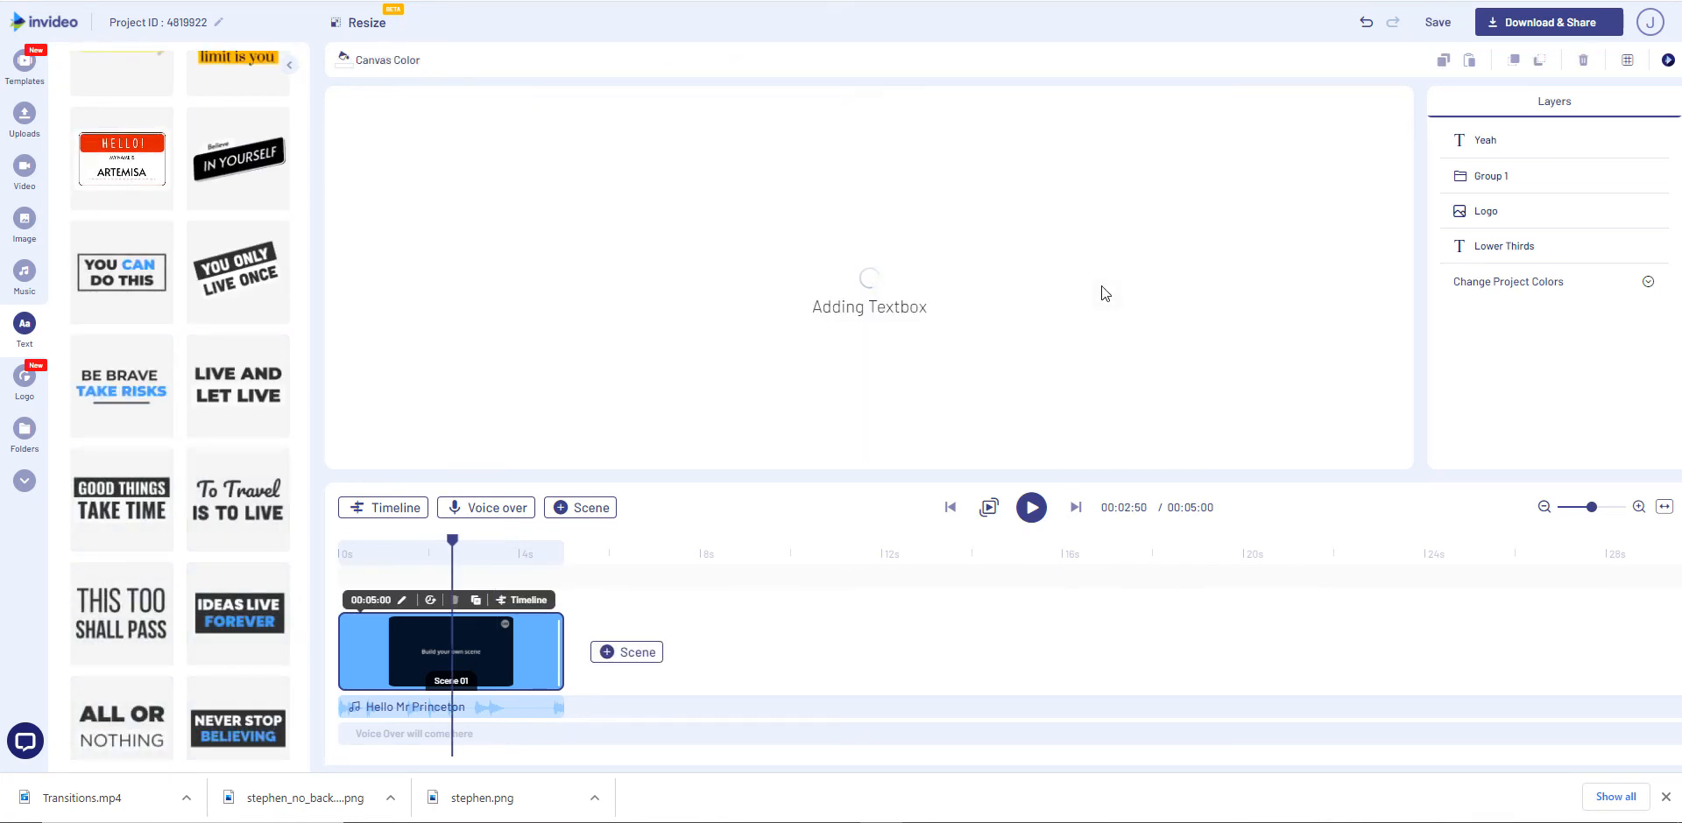
Separate the overlapping designs on the canvas, moving the name tag to the right and the "Yeah" speech bubble to the left
scroll(263, 307, up, 4)
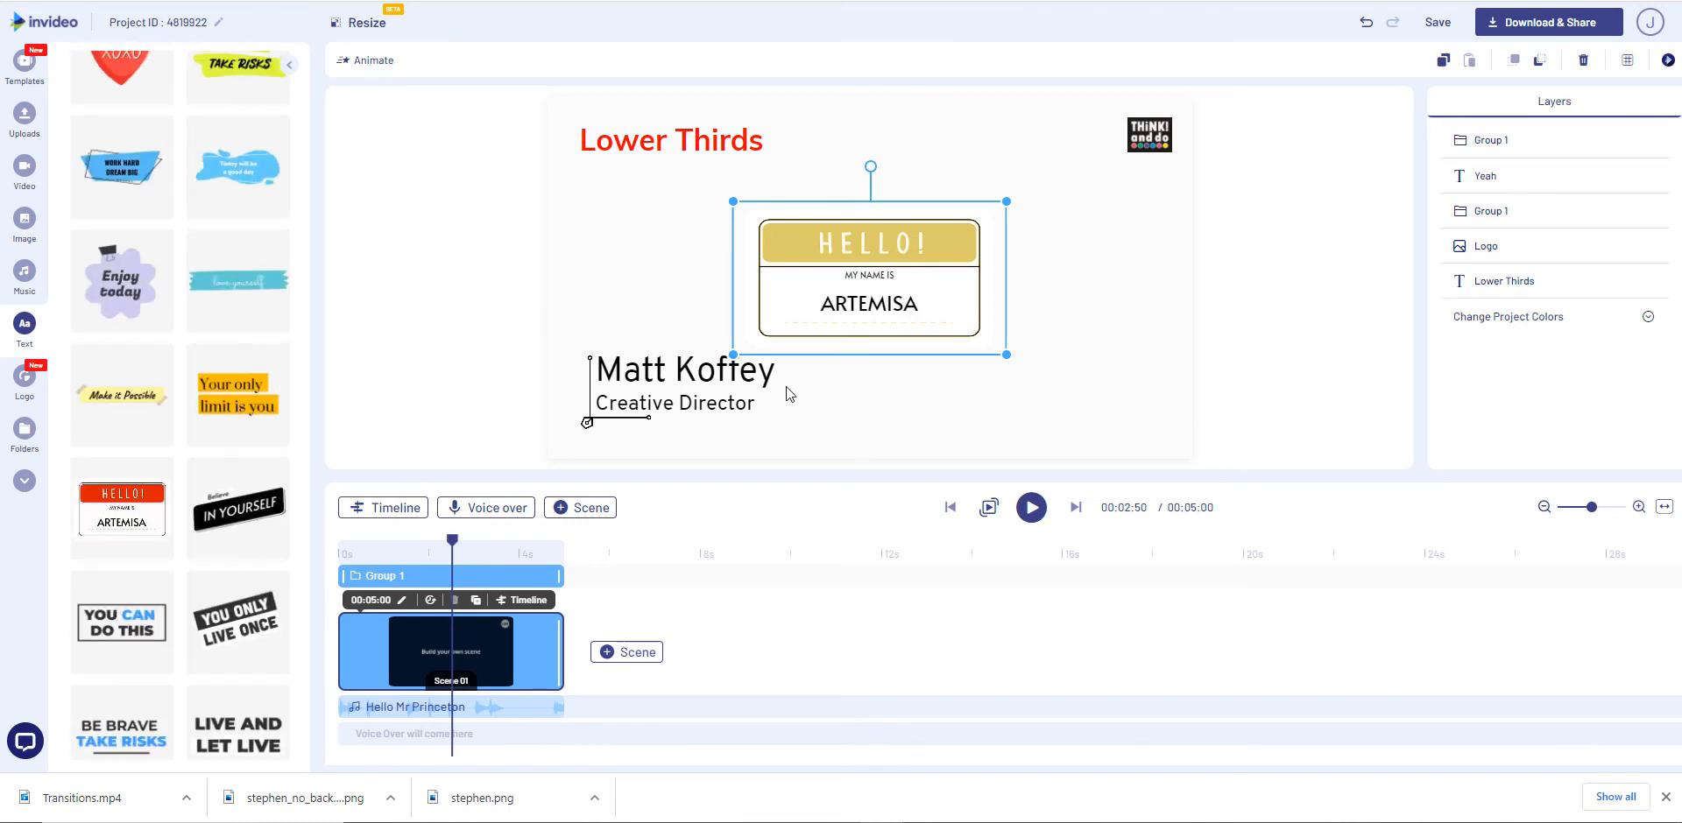
drag(887, 281, 1031, 273)
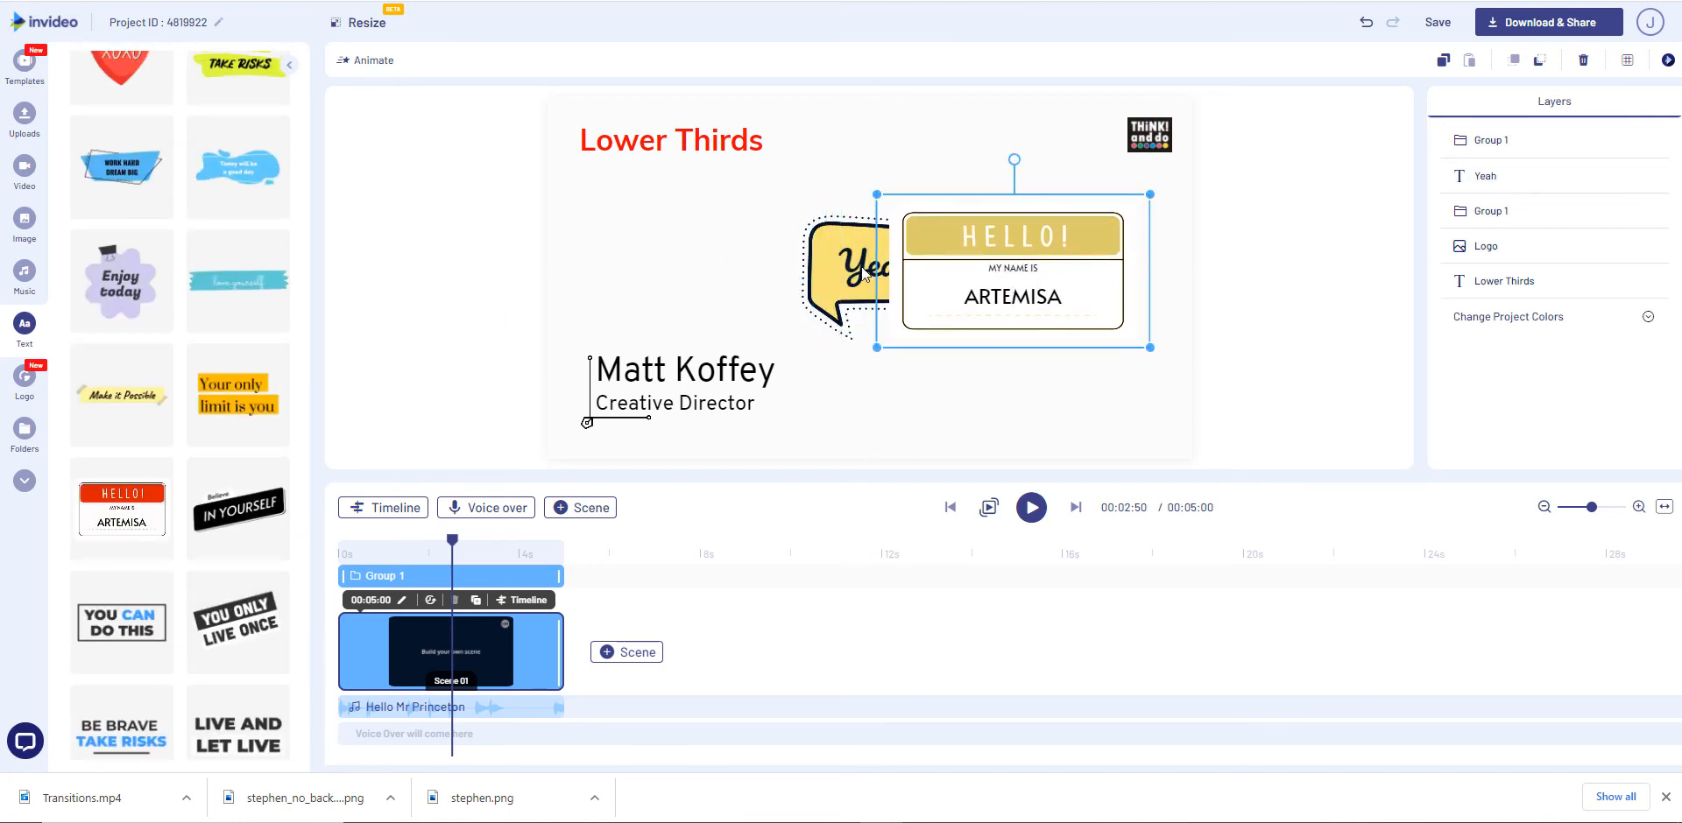
drag(827, 265, 697, 252)
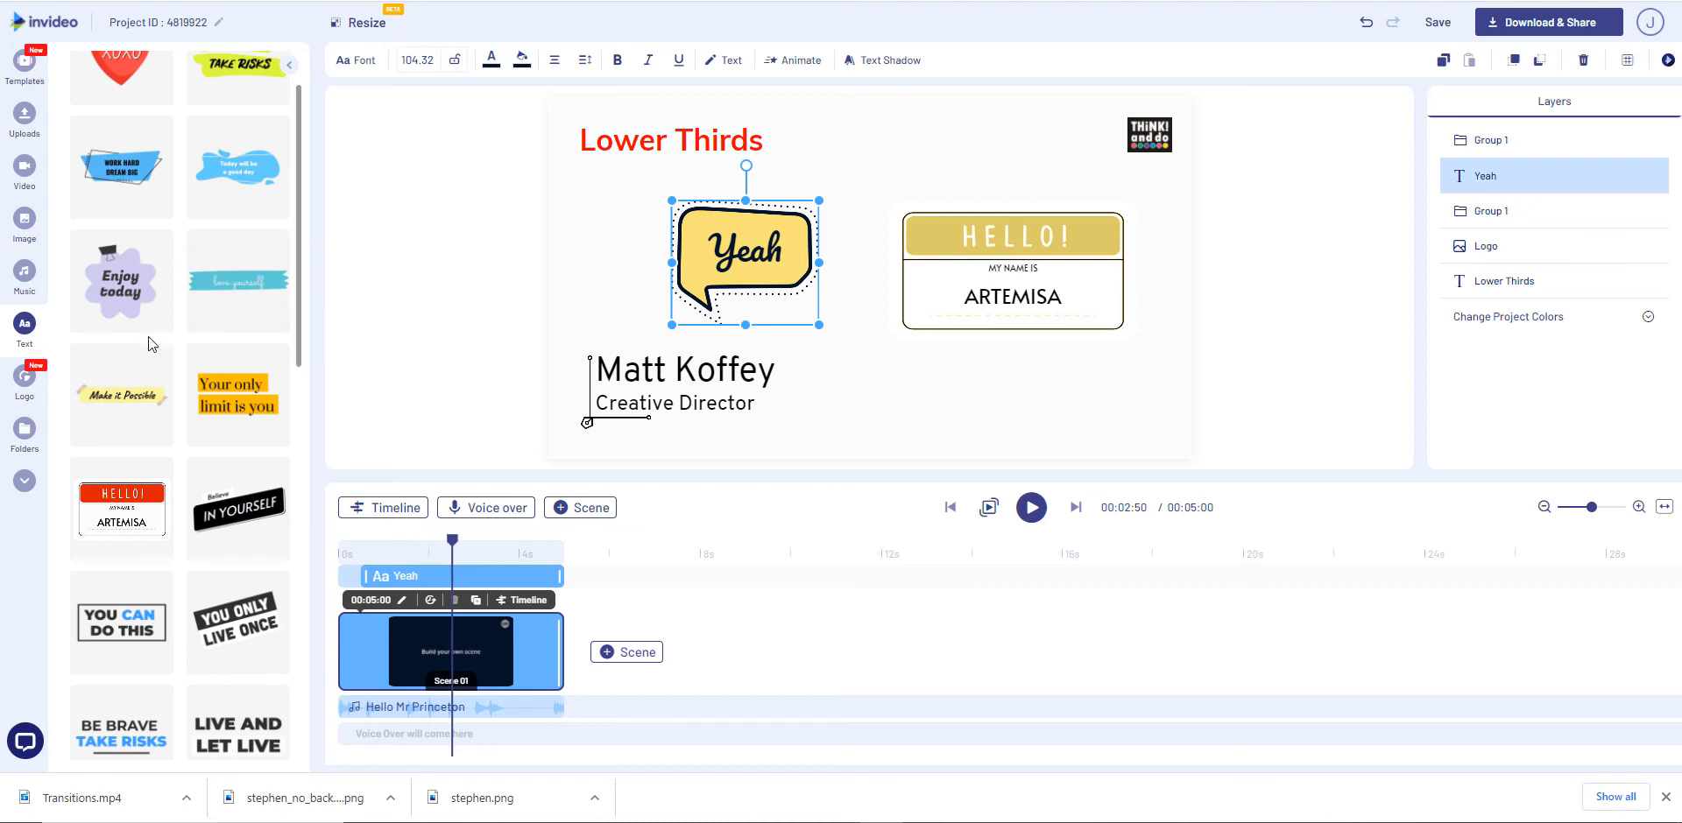
scroll(149, 337, up, 1)
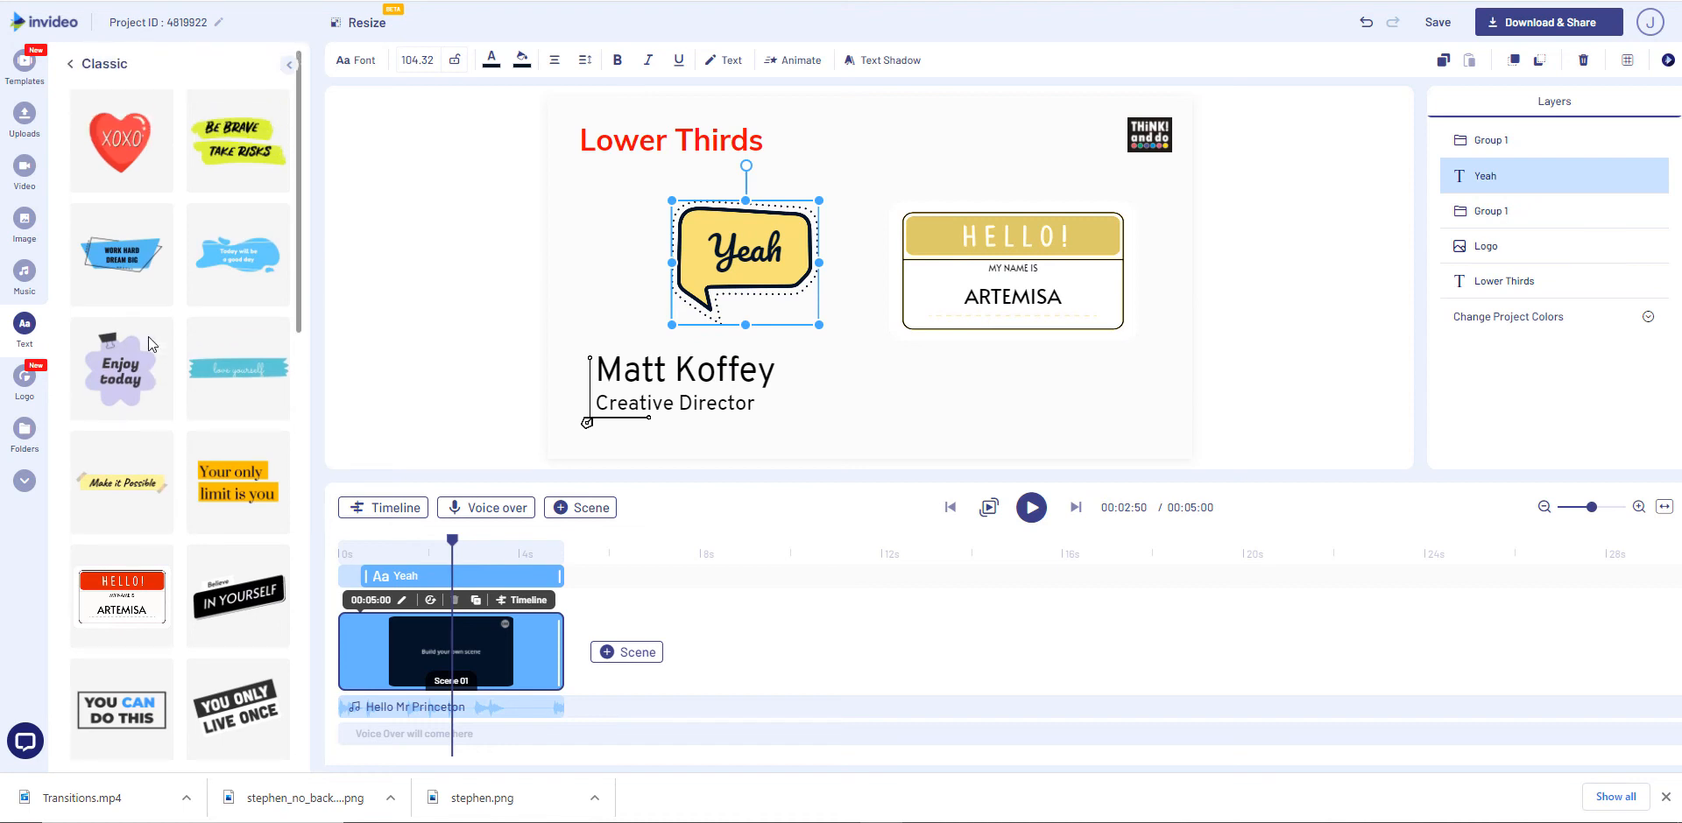
Add the "DRIP" design from the Text Styles collection and position it below the "HELLO!" name tag on the canvas
click(70, 63)
scroll(136, 263, up, 5)
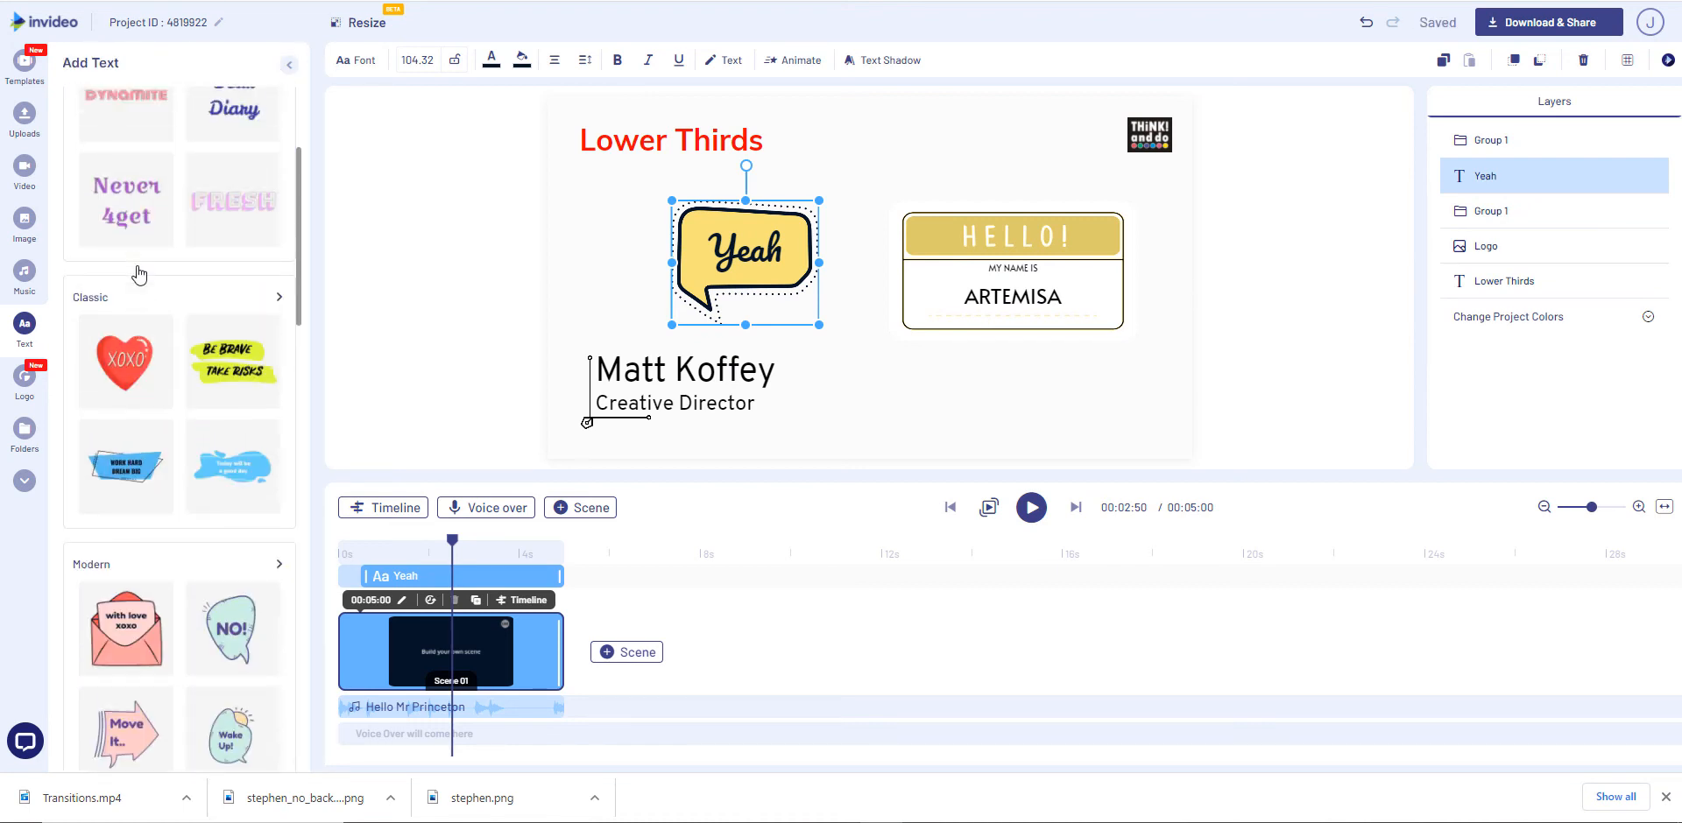
scroll(136, 279, up, 1)
click(129, 275)
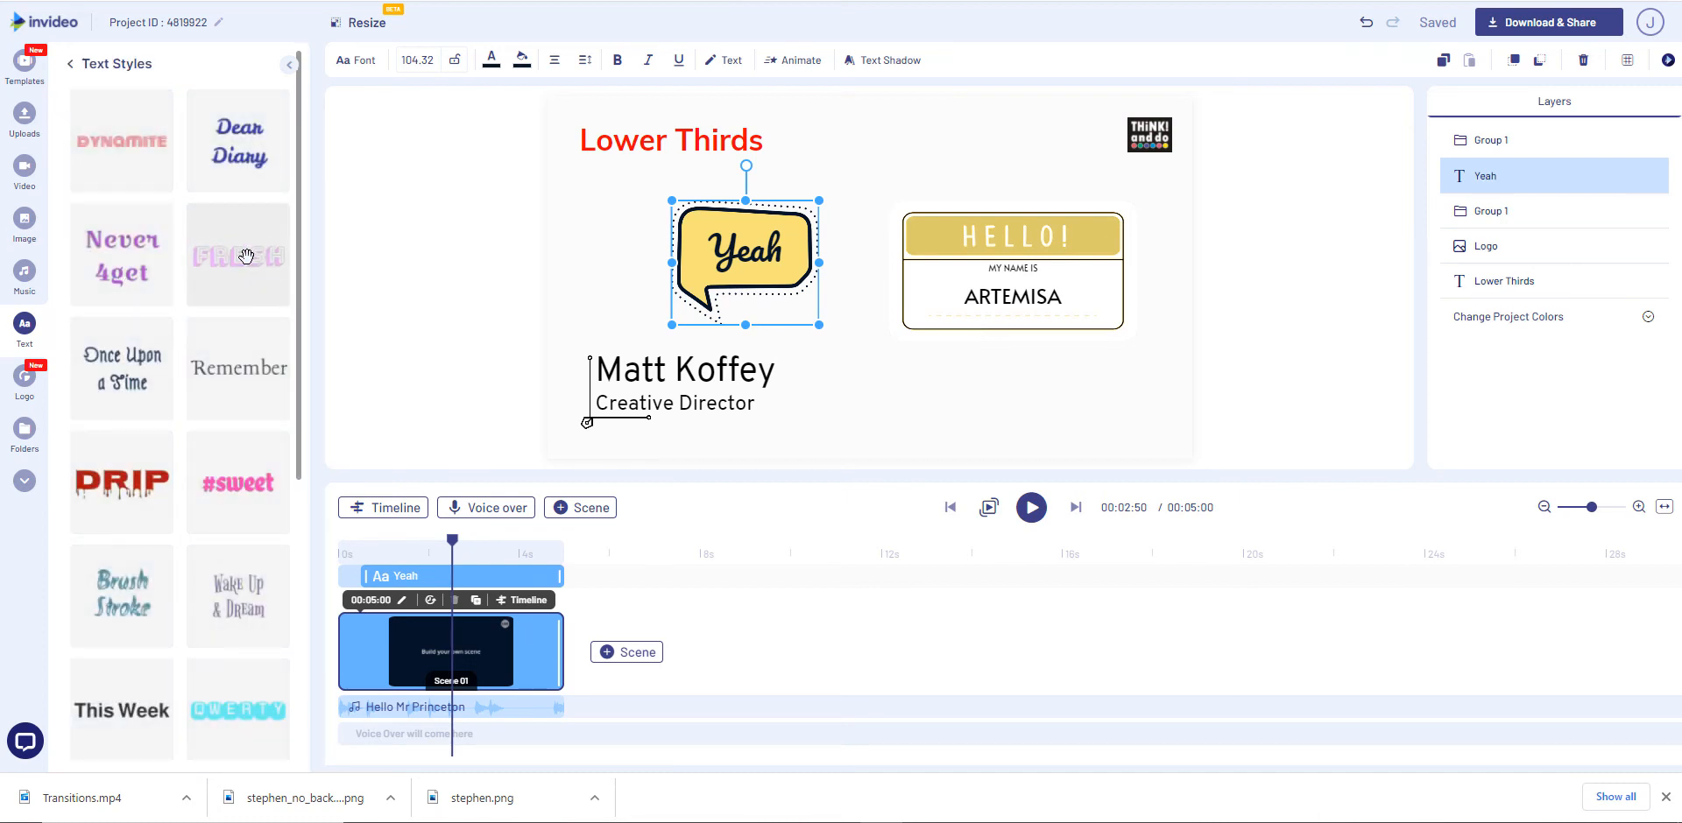
drag(115, 486, 970, 370)
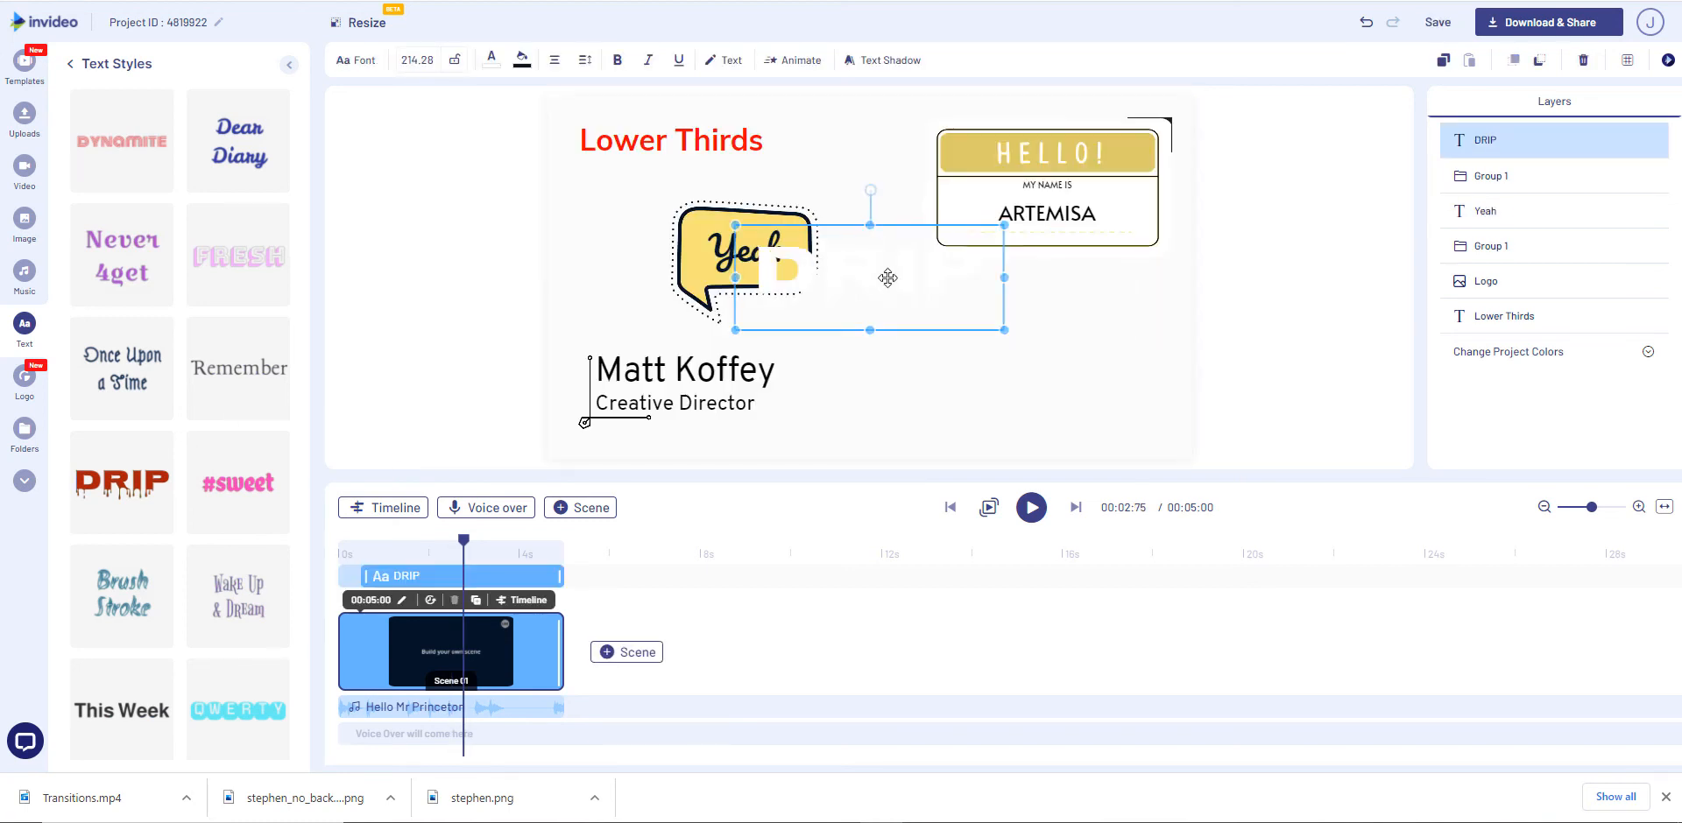
drag(878, 226, 967, 288)
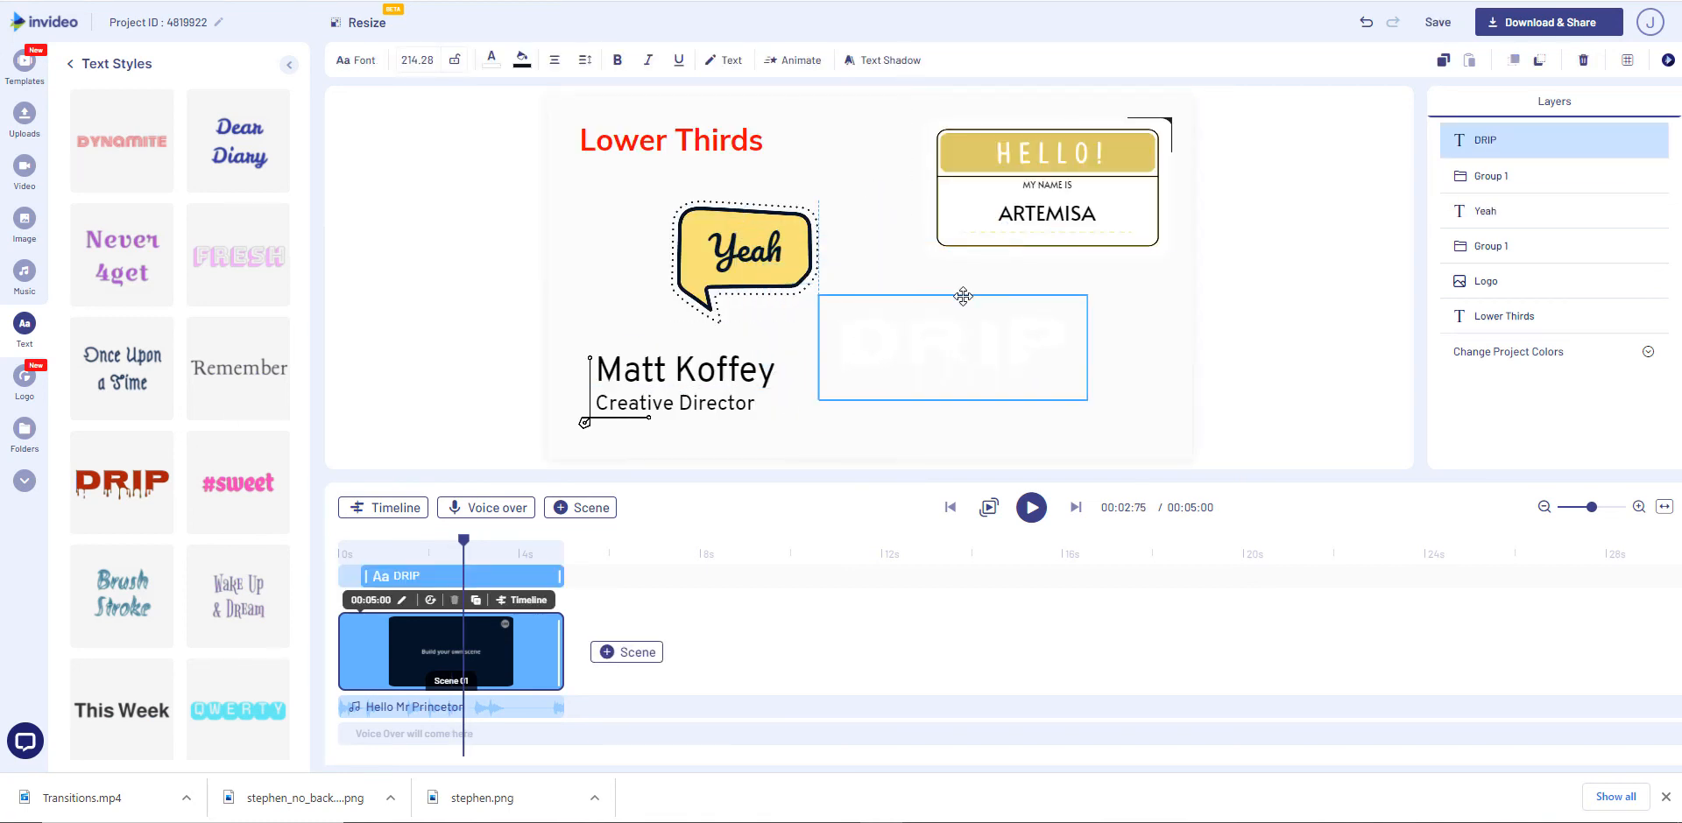
Change the color of the DRIP text to the preset red #ff0000
click(492, 60)
click(229, 373)
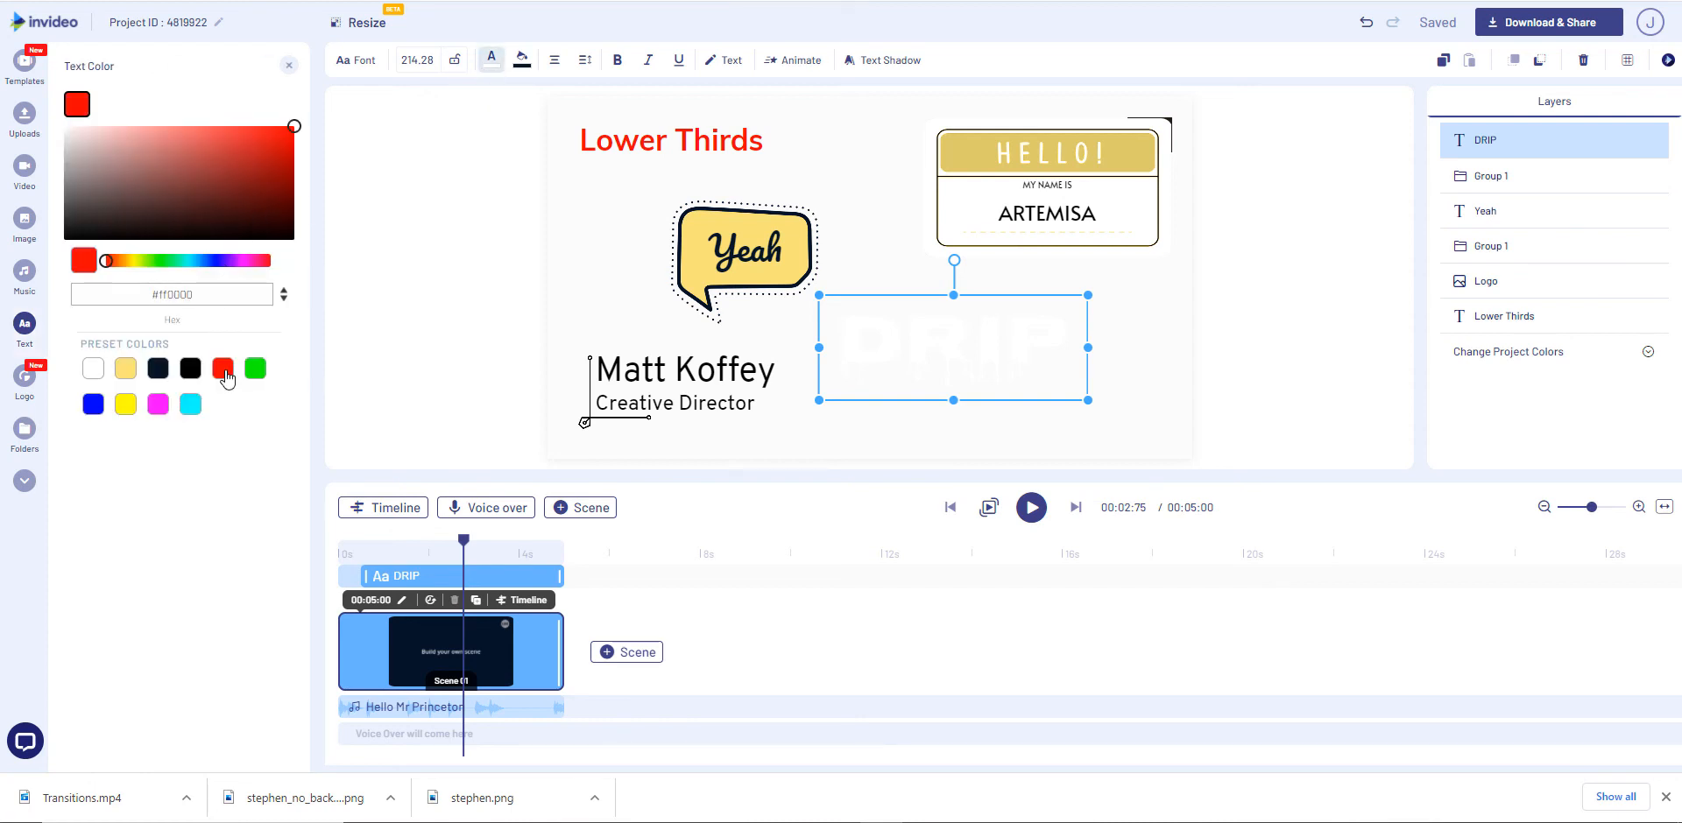
click(488, 264)
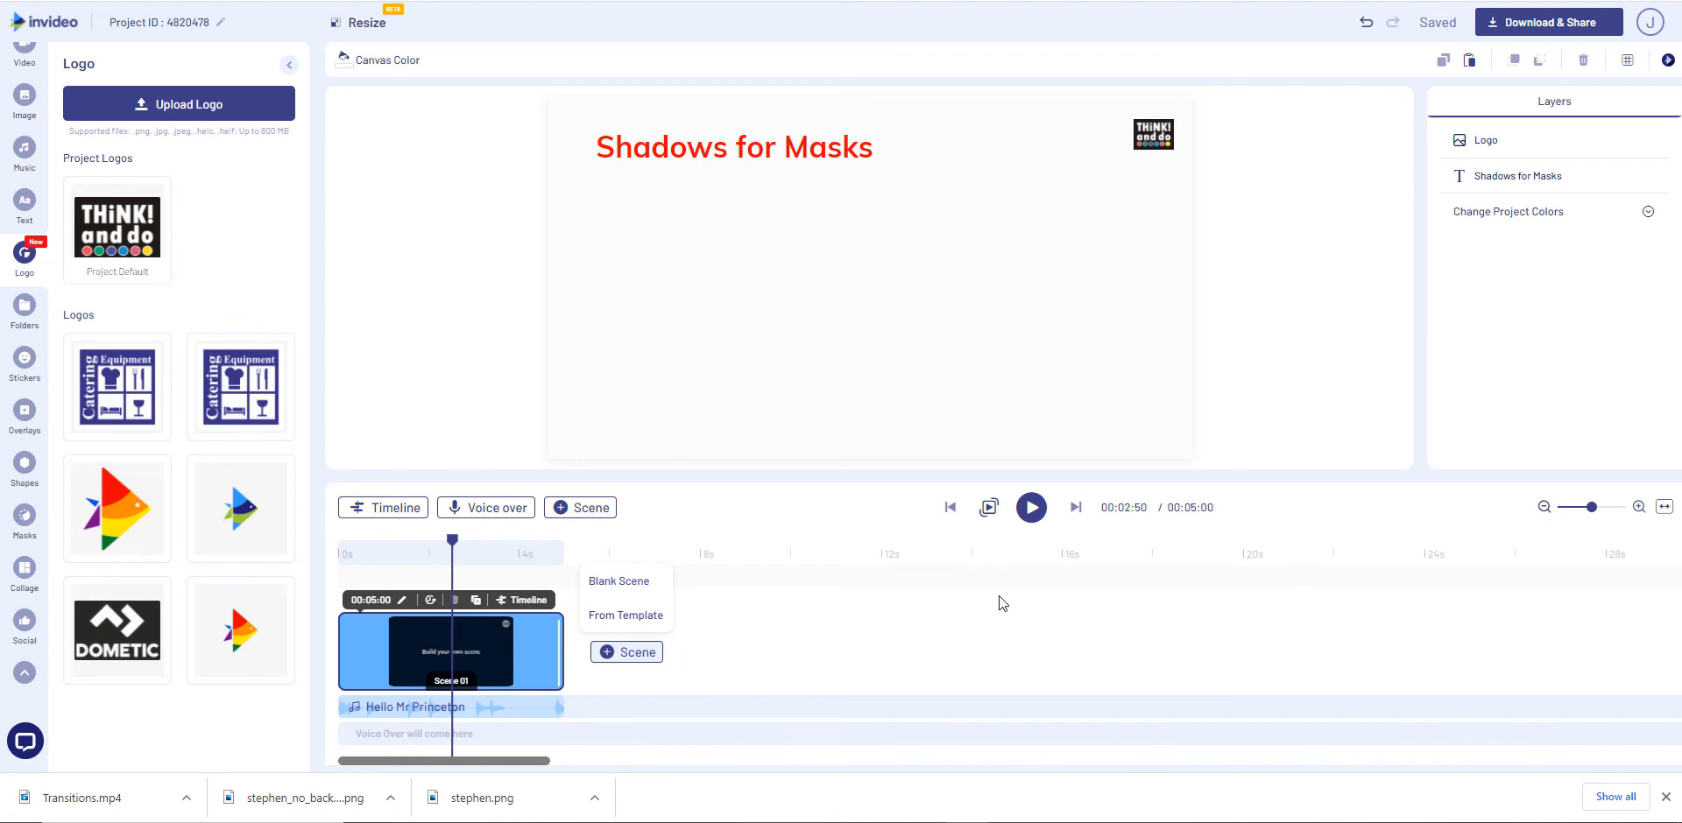
Add the mask shaped like a right-pointing block to the scene and place it beneath the "Shadows for Masks" title, slightly left of center
click(25, 516)
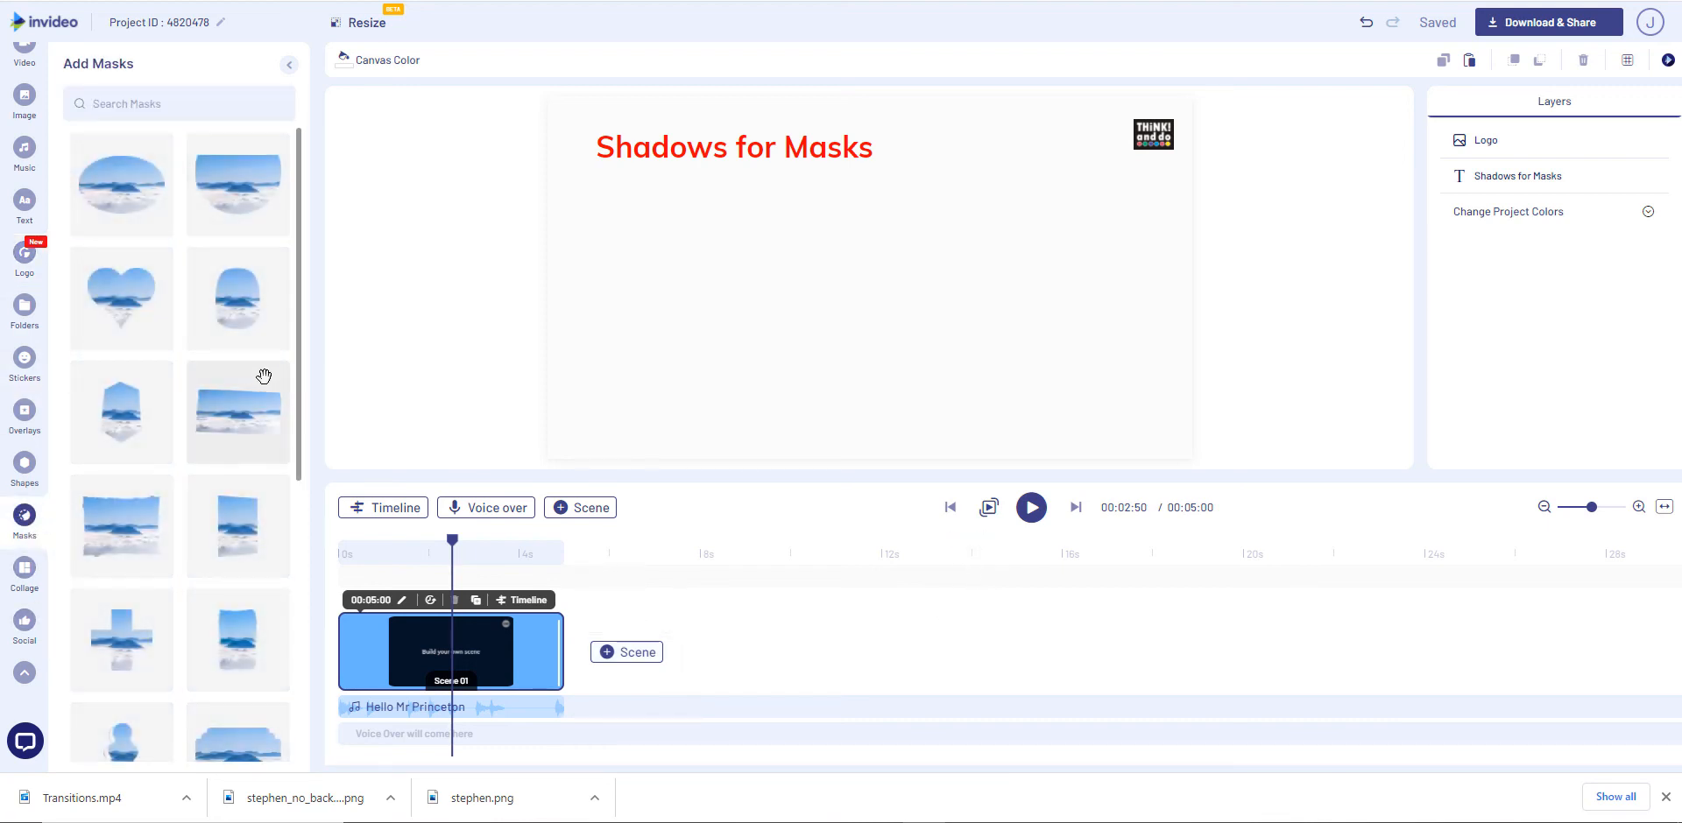
scroll(209, 411, down, 8)
scroll(167, 431, down, 5)
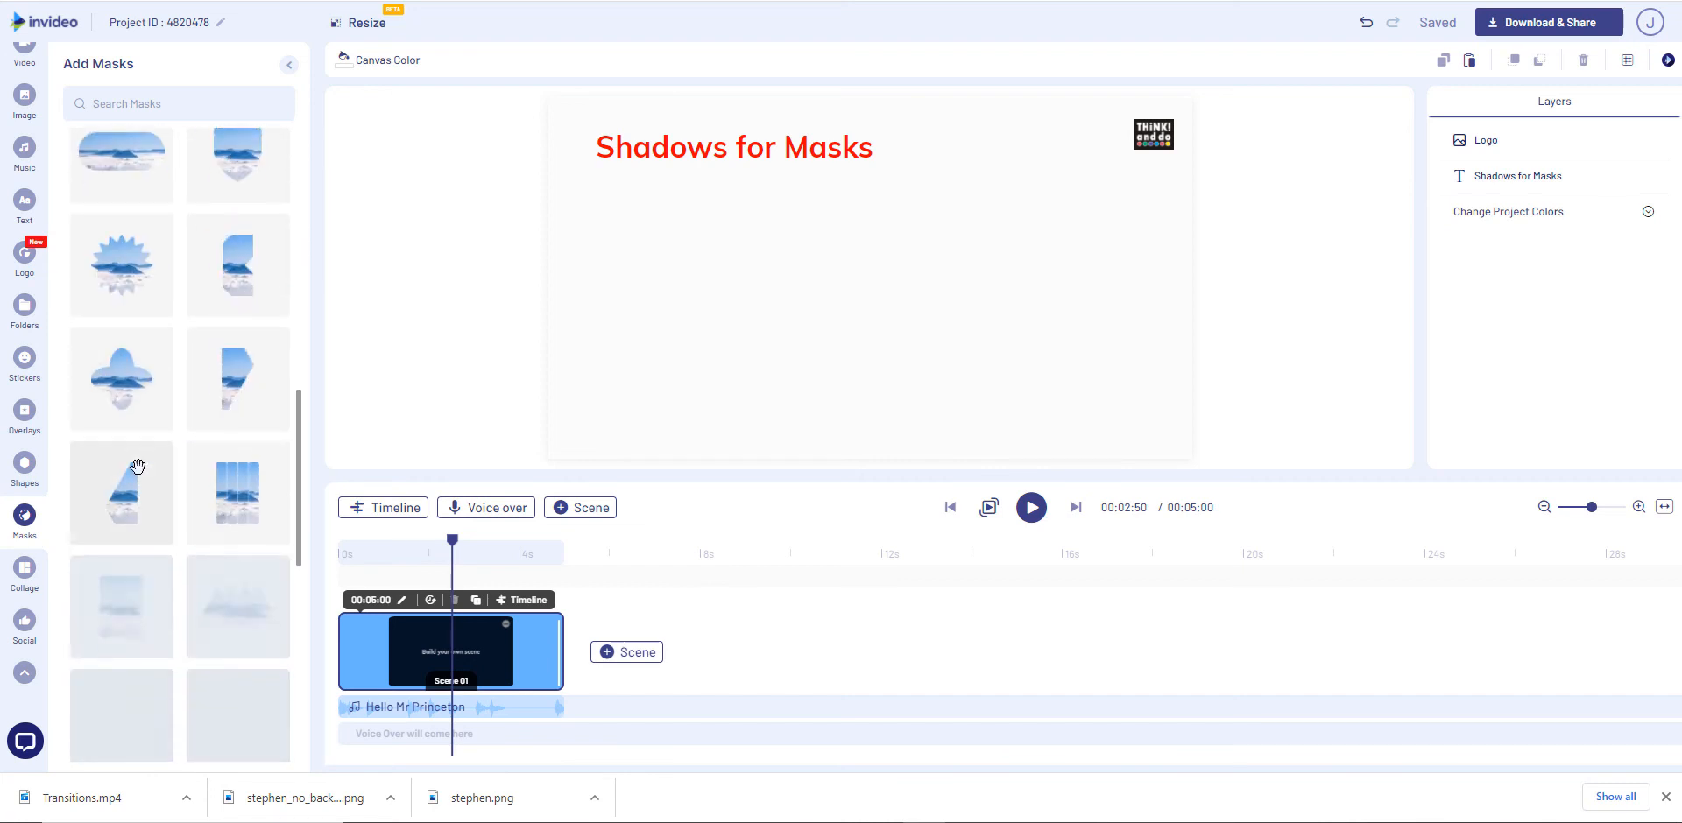
scroll(135, 468, down, 6)
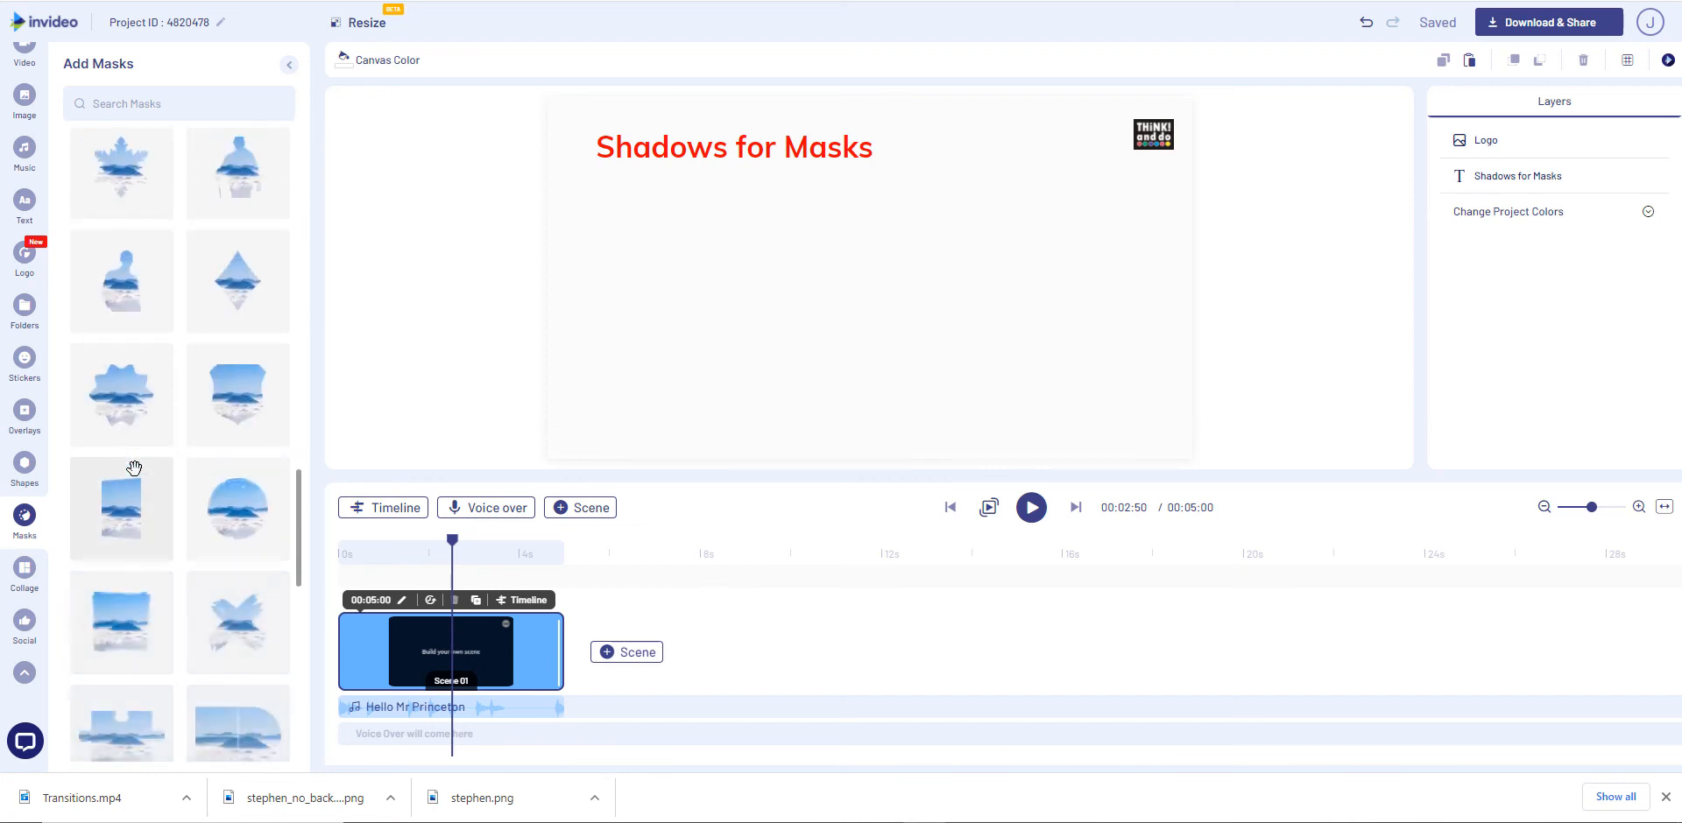
scroll(128, 483, down, 5)
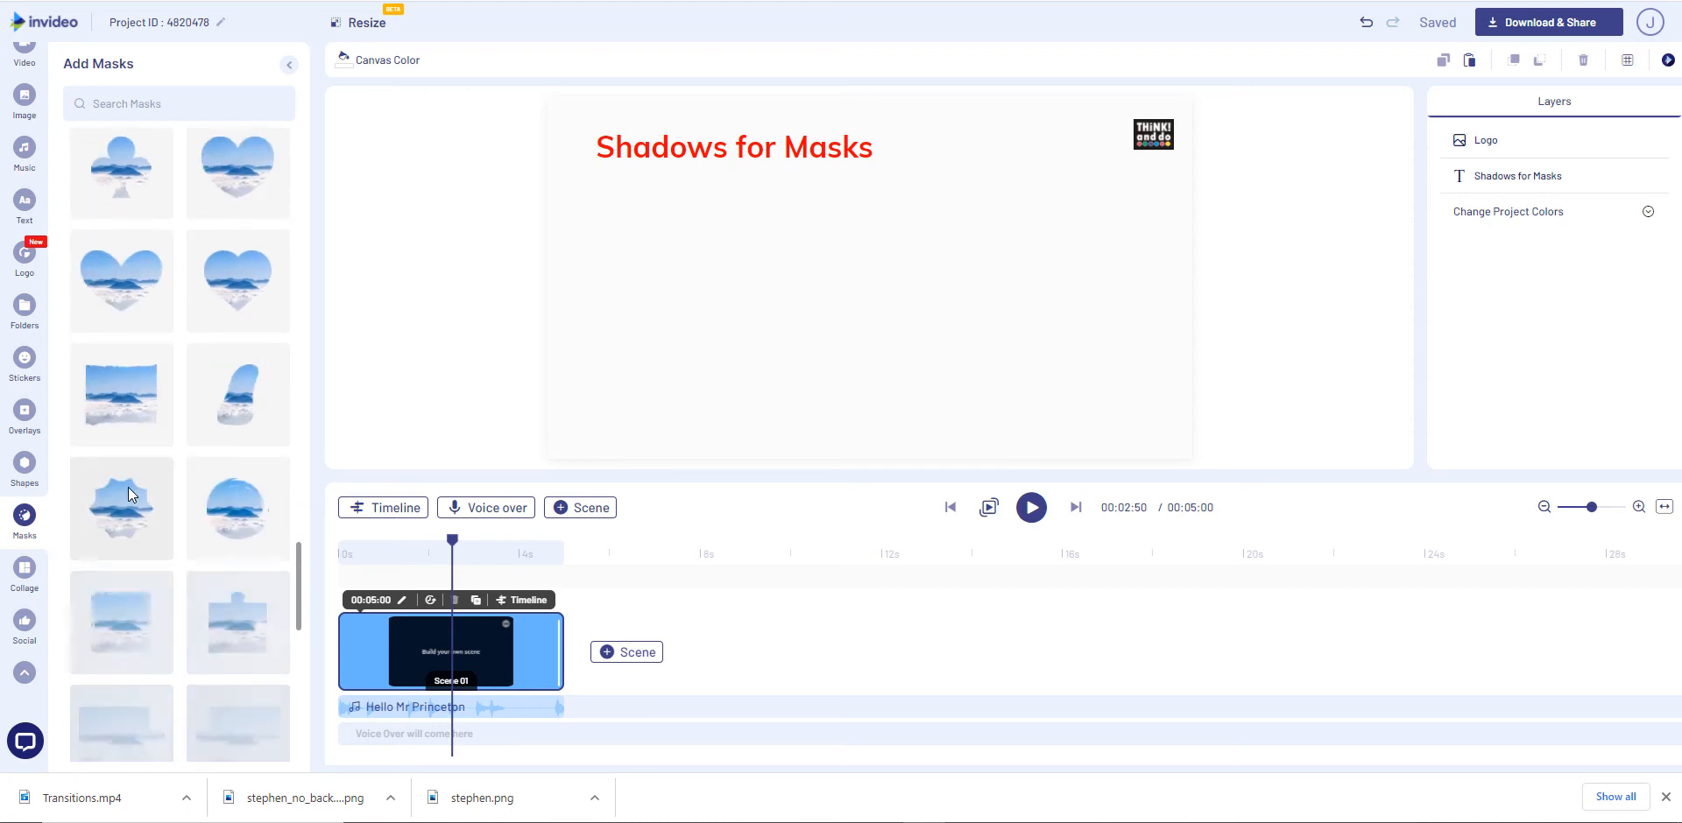
scroll(126, 493, down, 5)
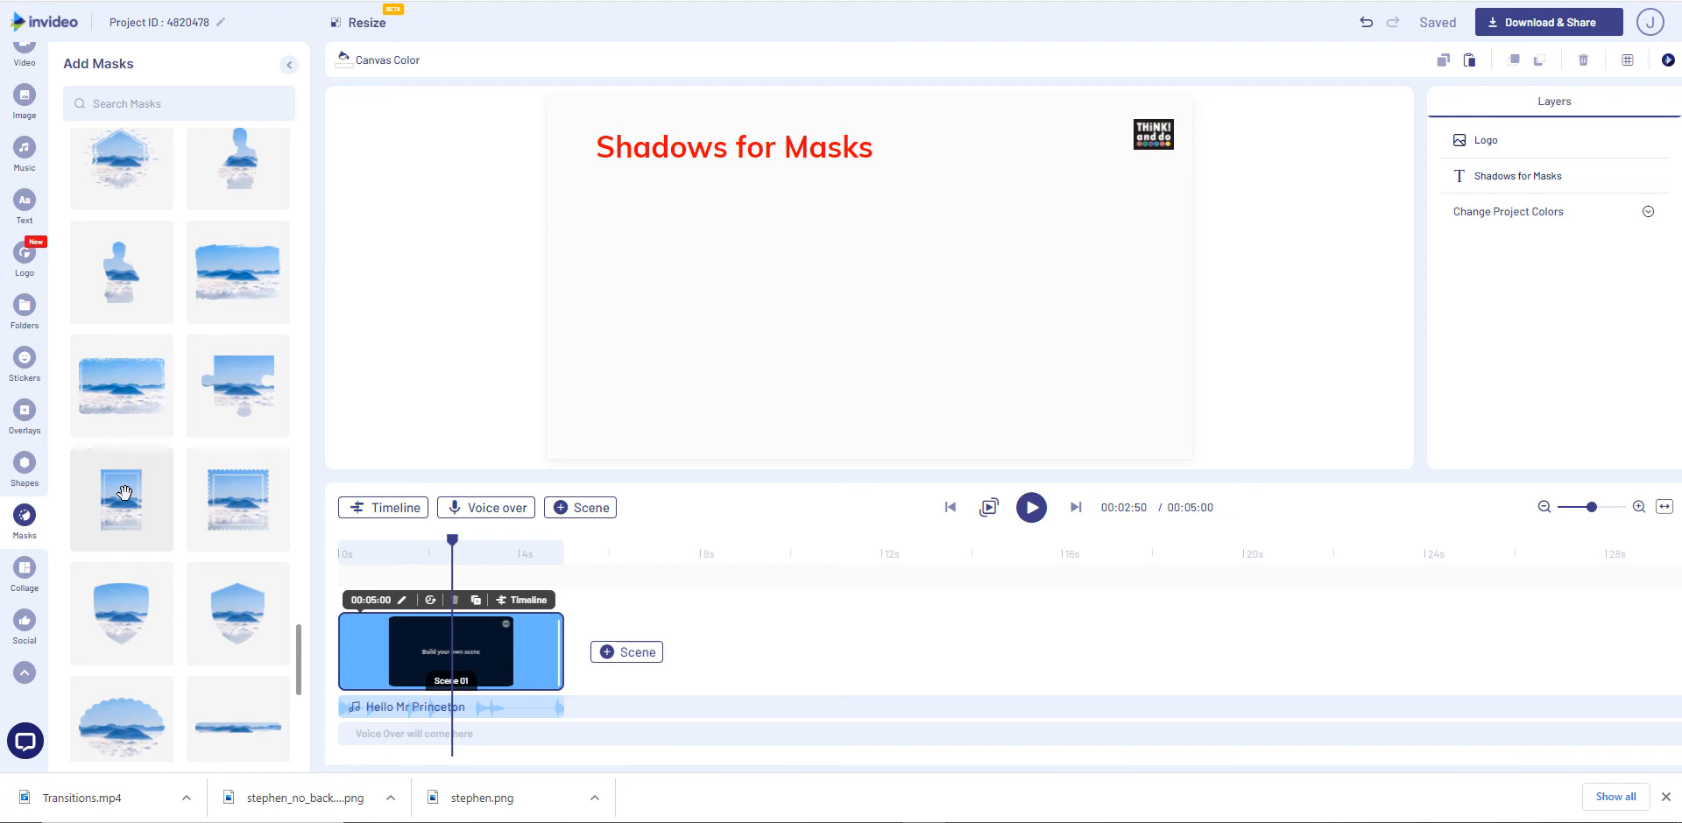
scroll(124, 492, down, 6)
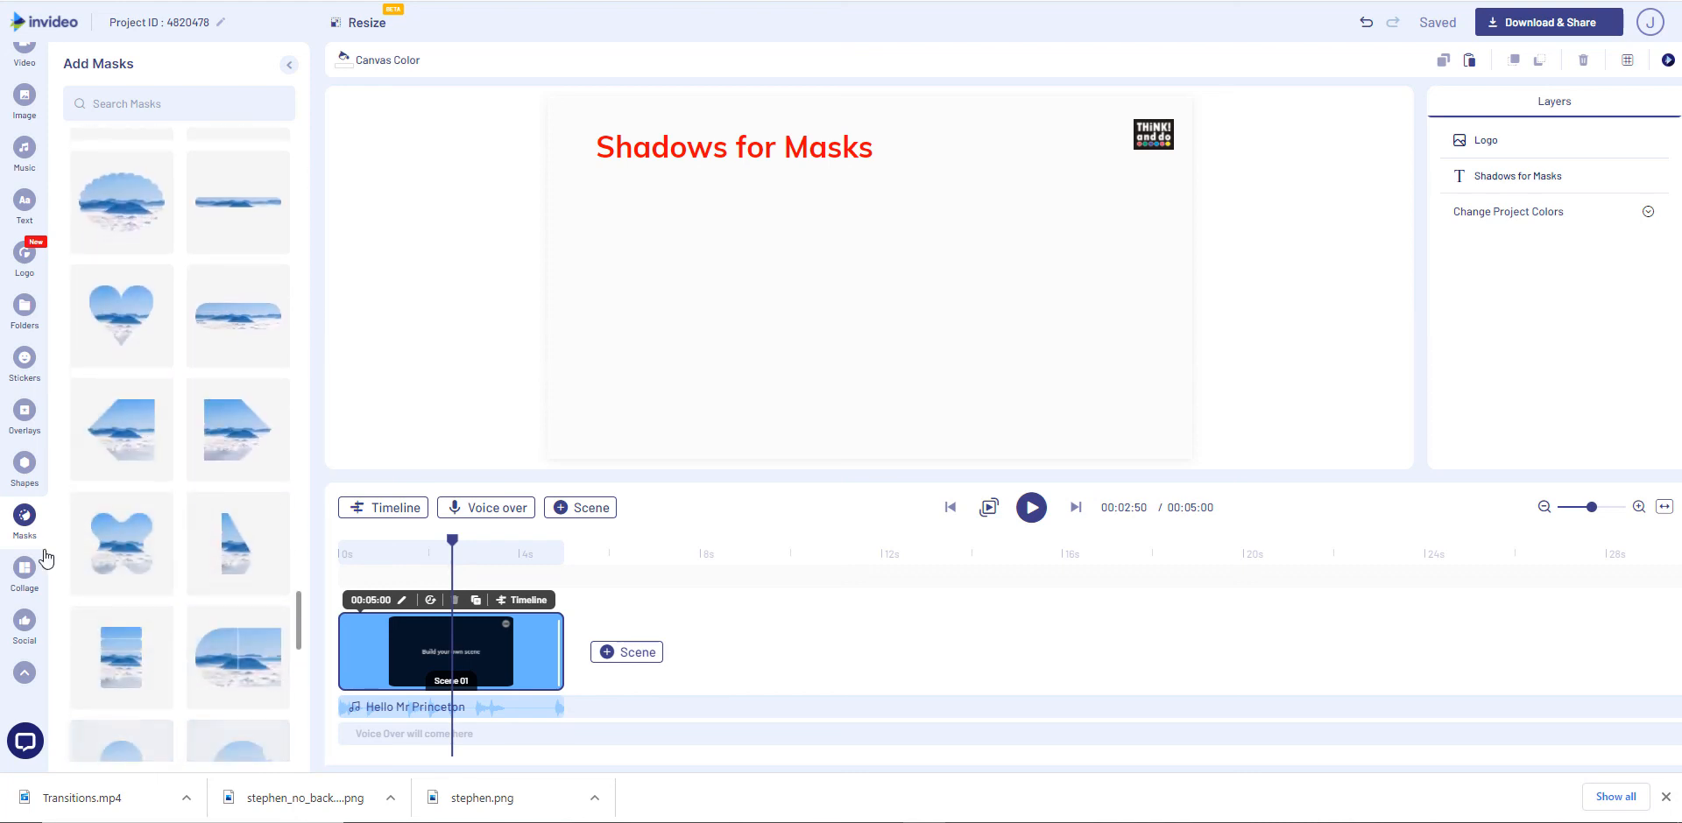
click(243, 429)
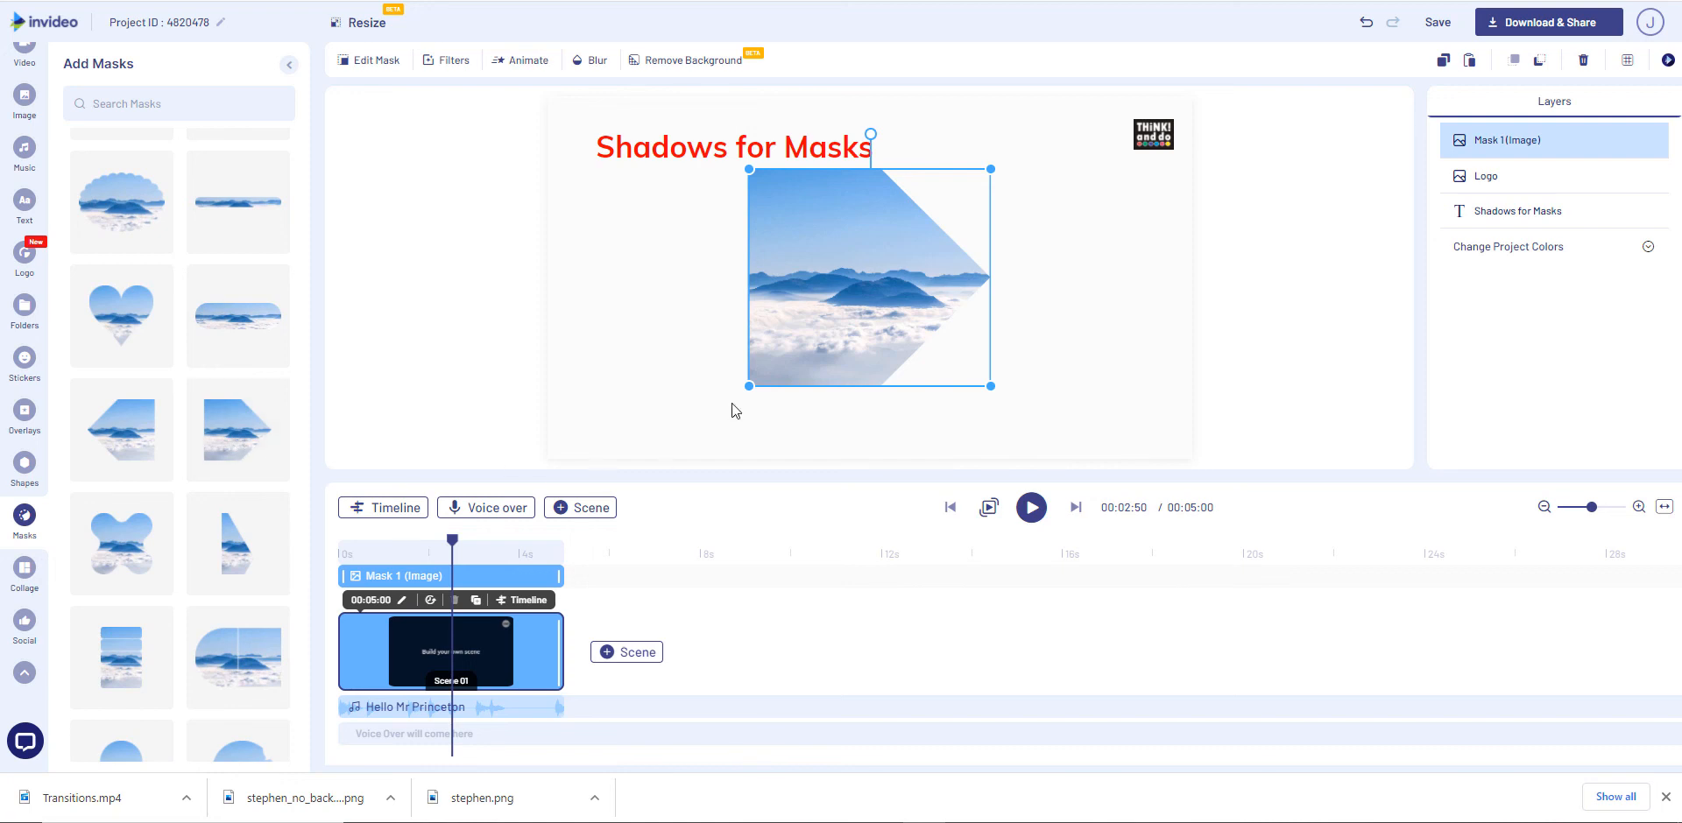
drag(792, 274, 720, 287)
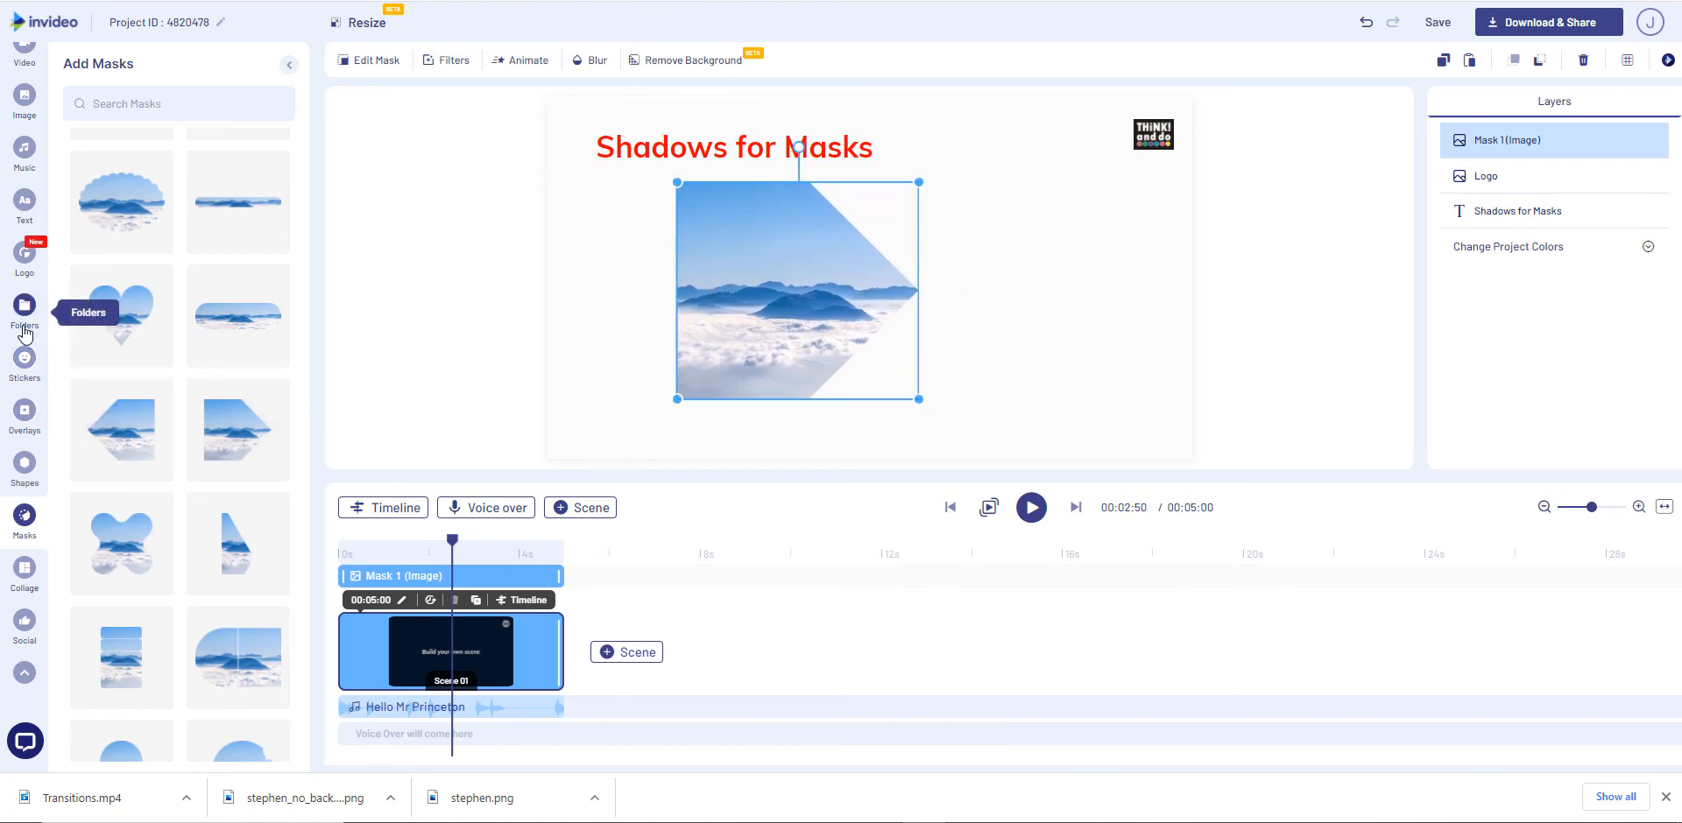
Fill the mask with the pink poppy image from the image library, without leaving a separate poppy picture in the background
click(23, 98)
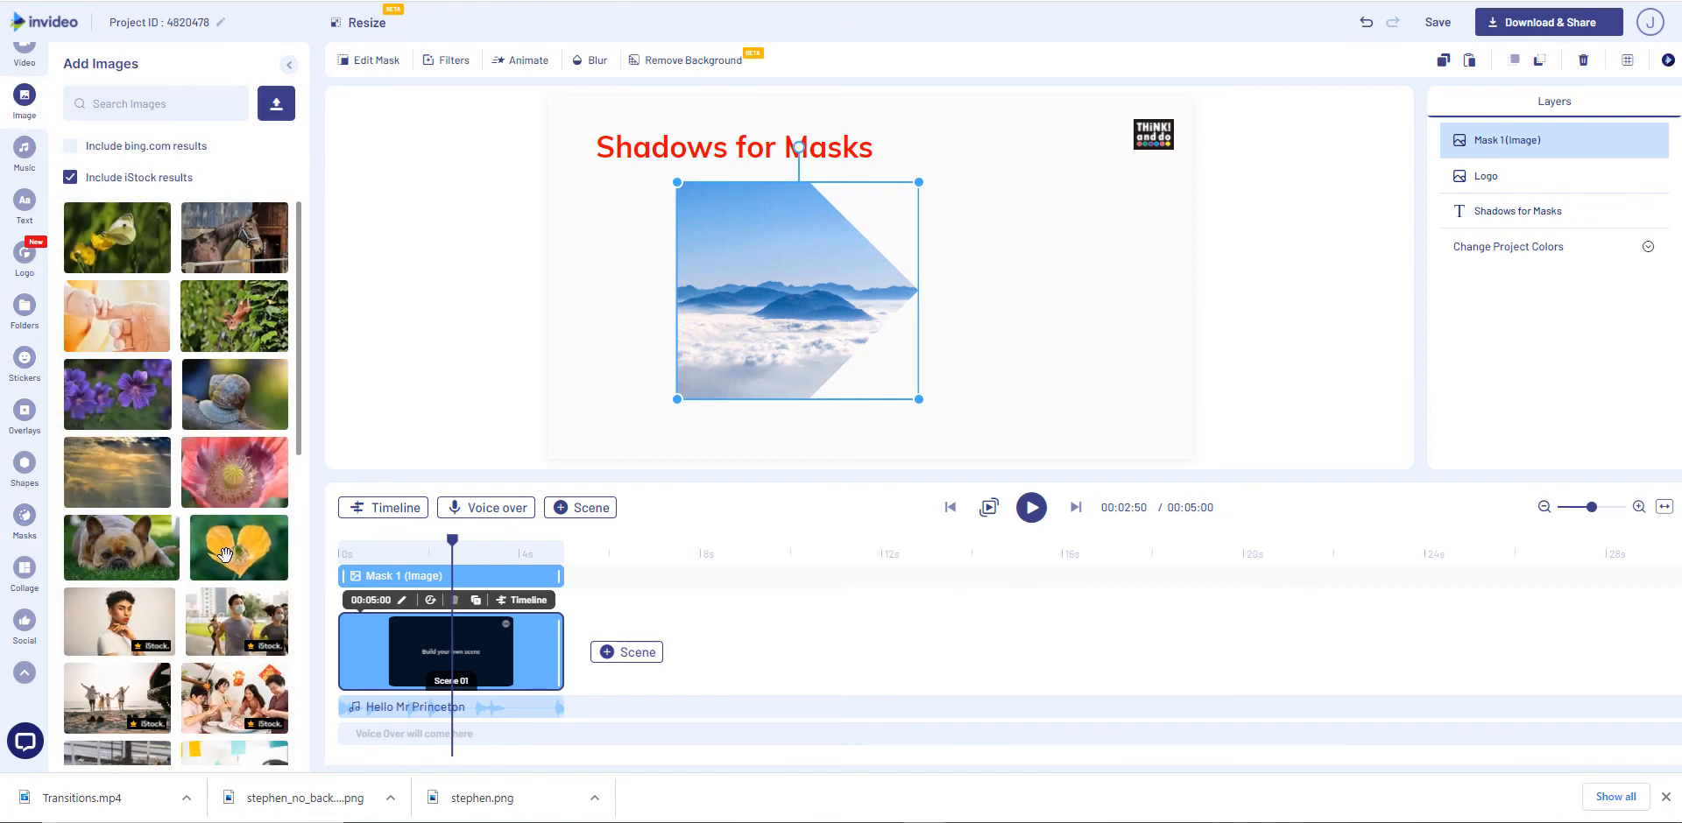
click(251, 487)
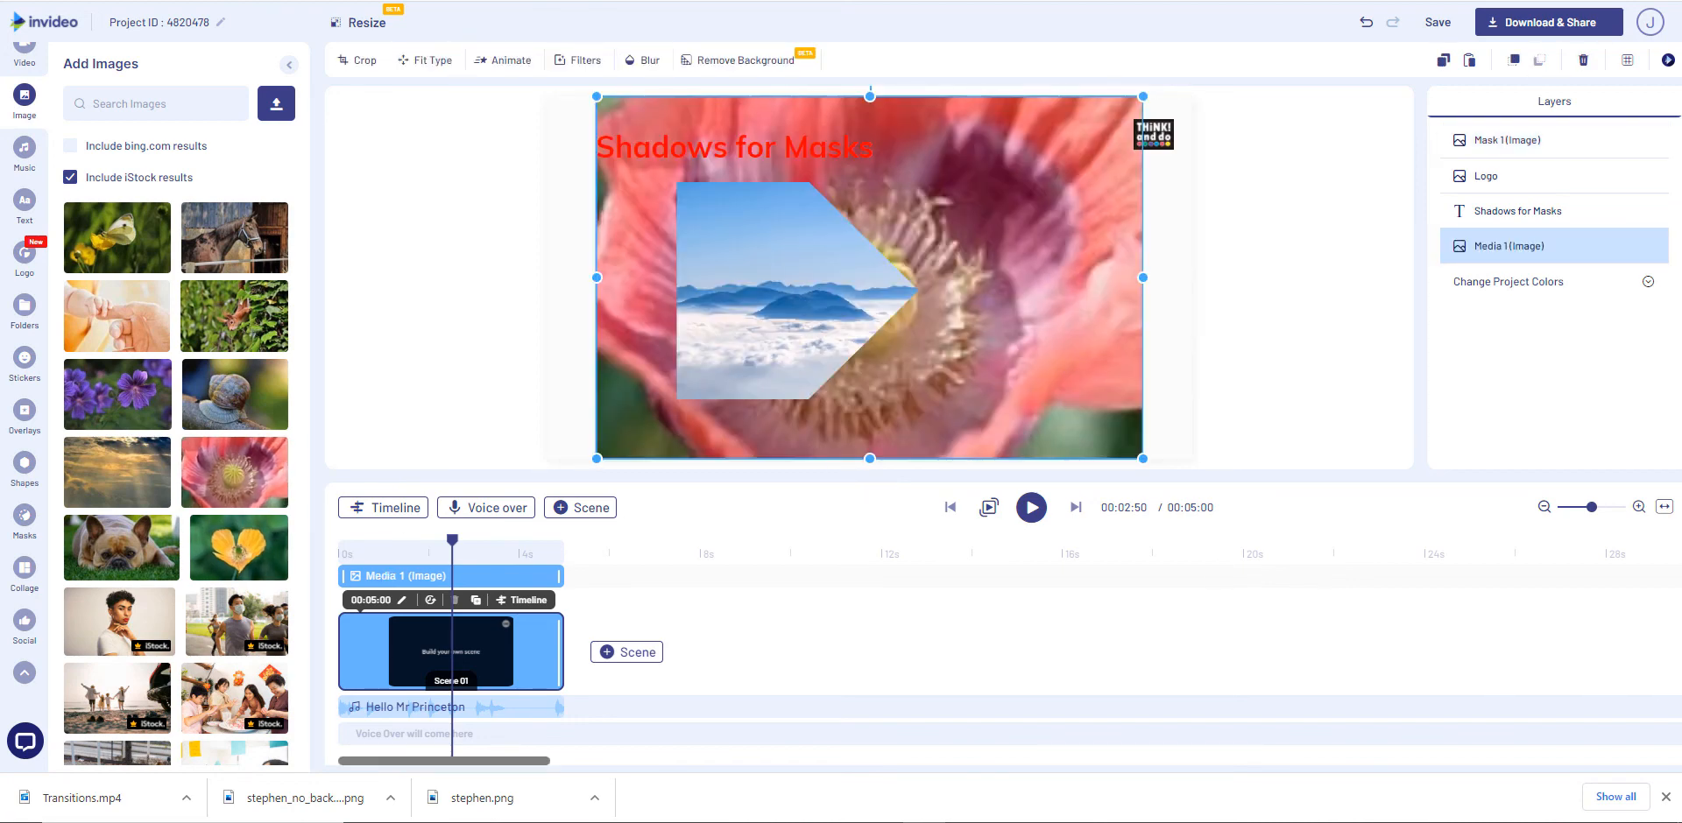
key(Delete)
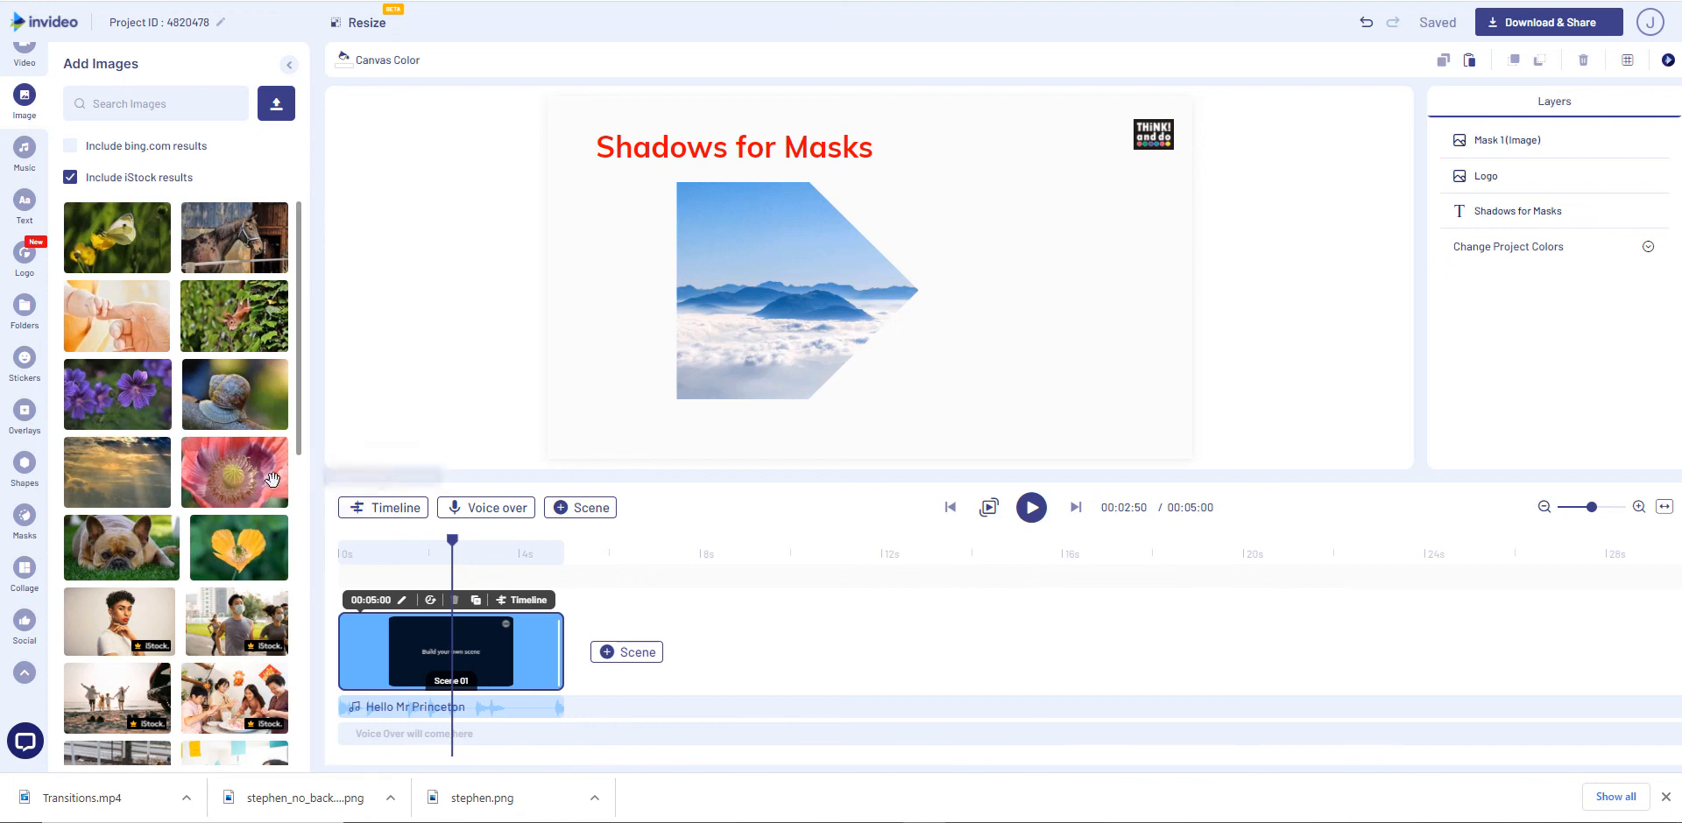
drag(235, 473, 834, 328)
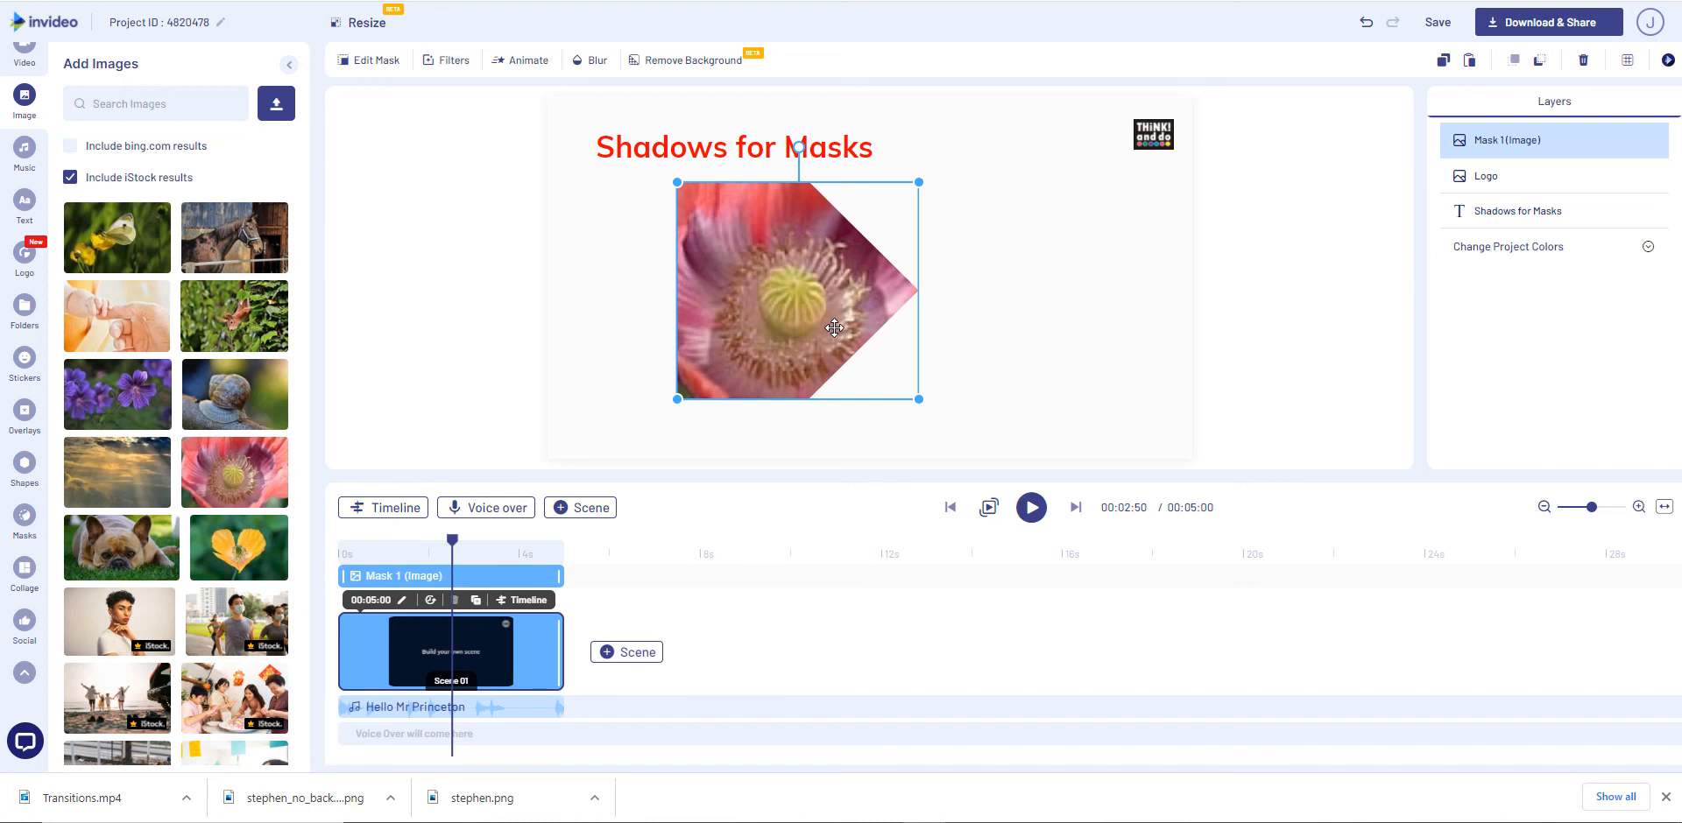
Duplicate the poppy-filled mask and replace the image in the front one with black.png from the Colour Blocks folder
key(ctrl+c)
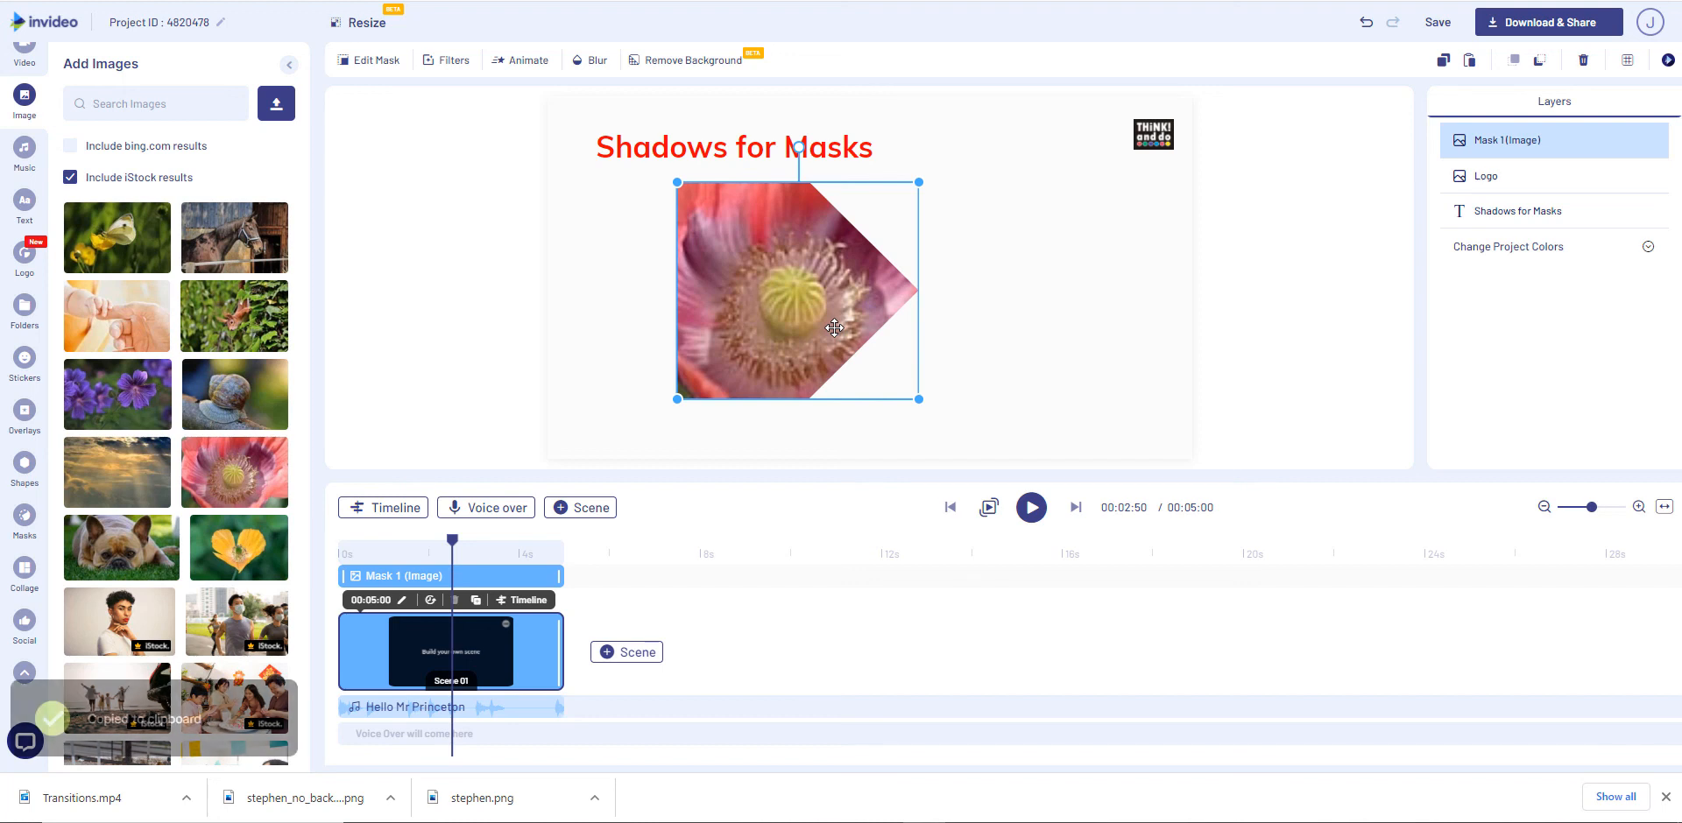
key(ctrl+v)
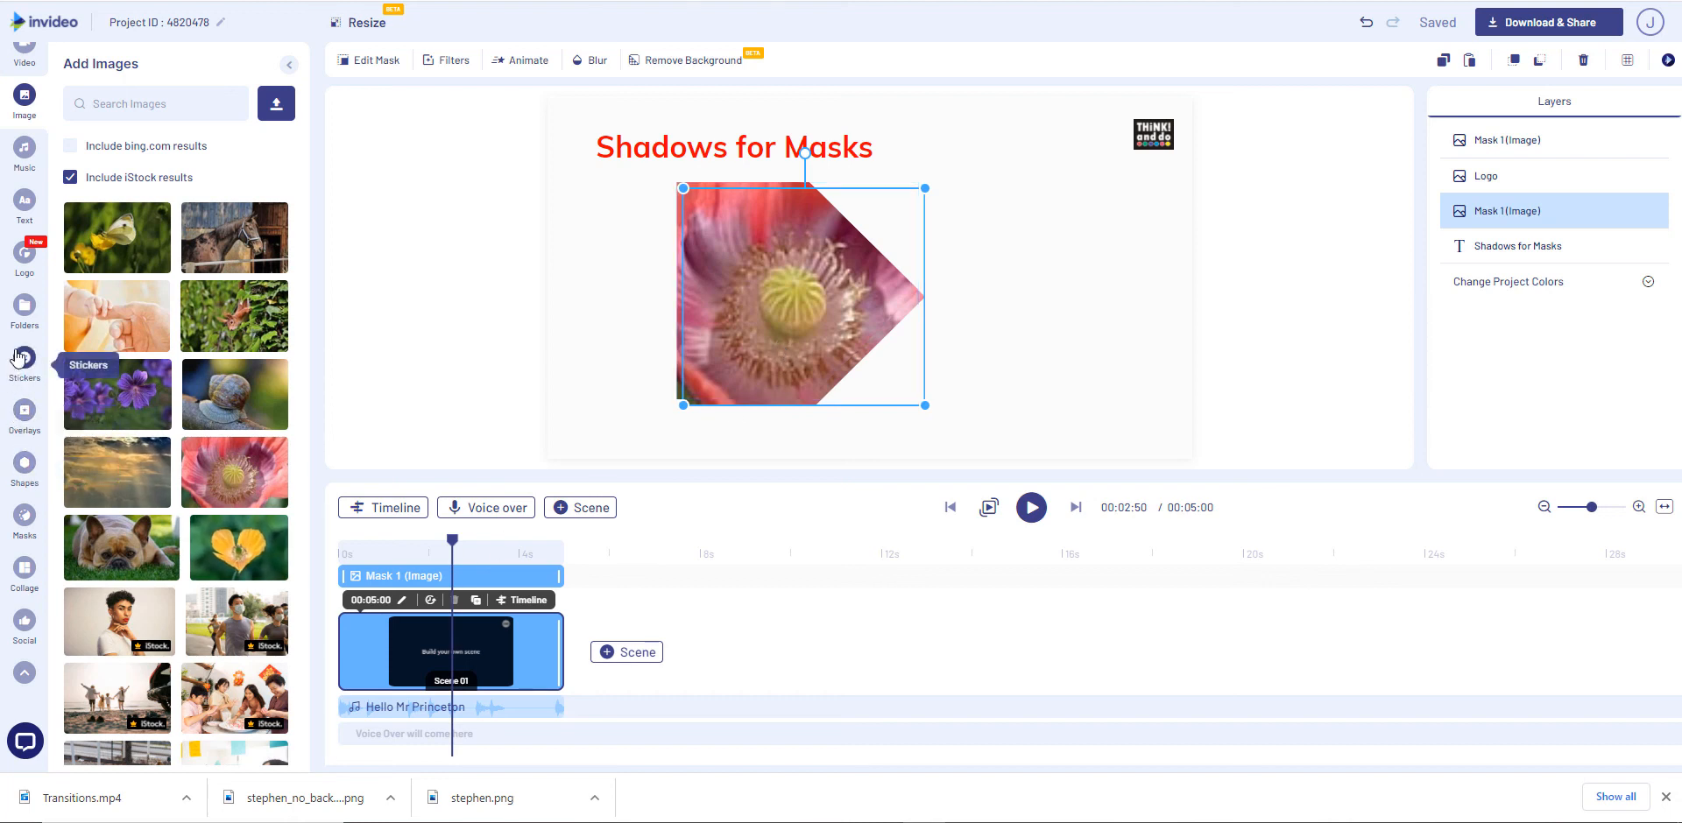
click(29, 315)
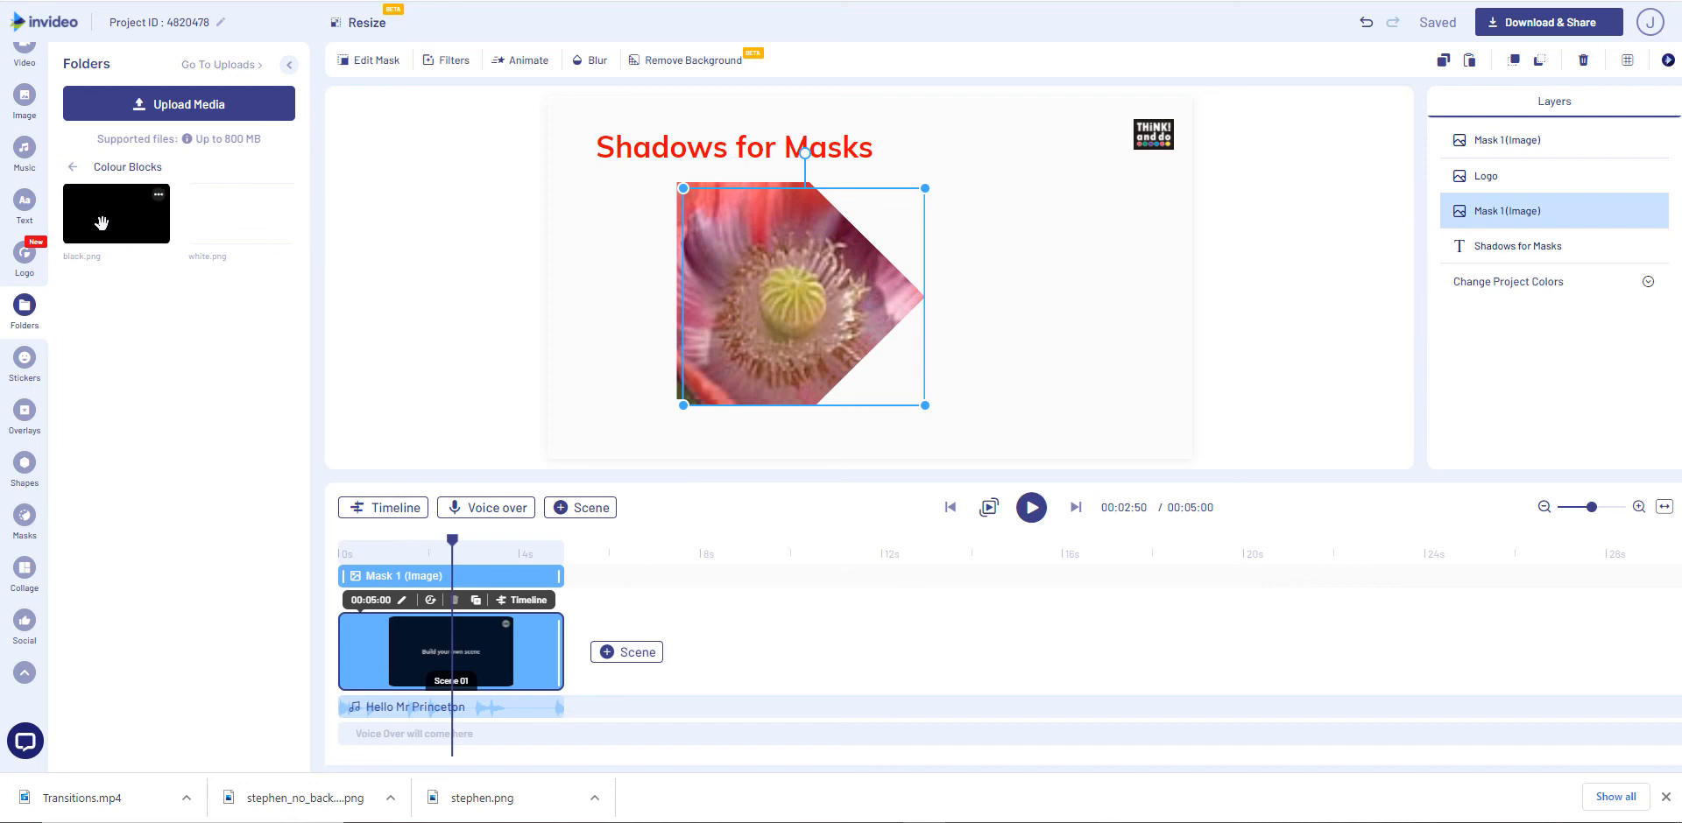
drag(107, 218, 797, 272)
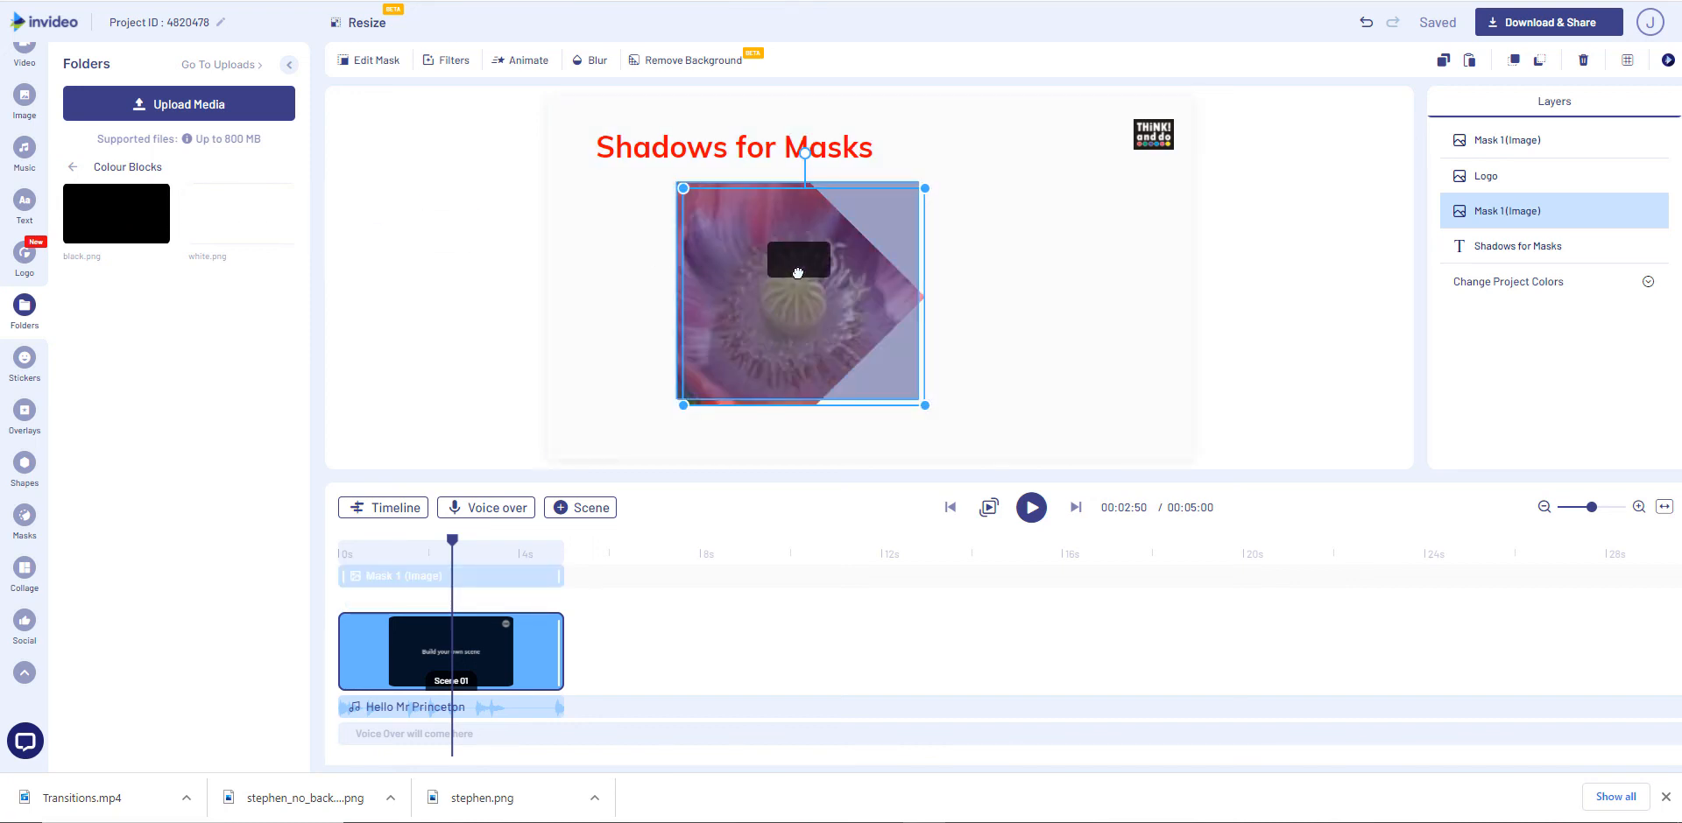
drag(797, 272, 797, 275)
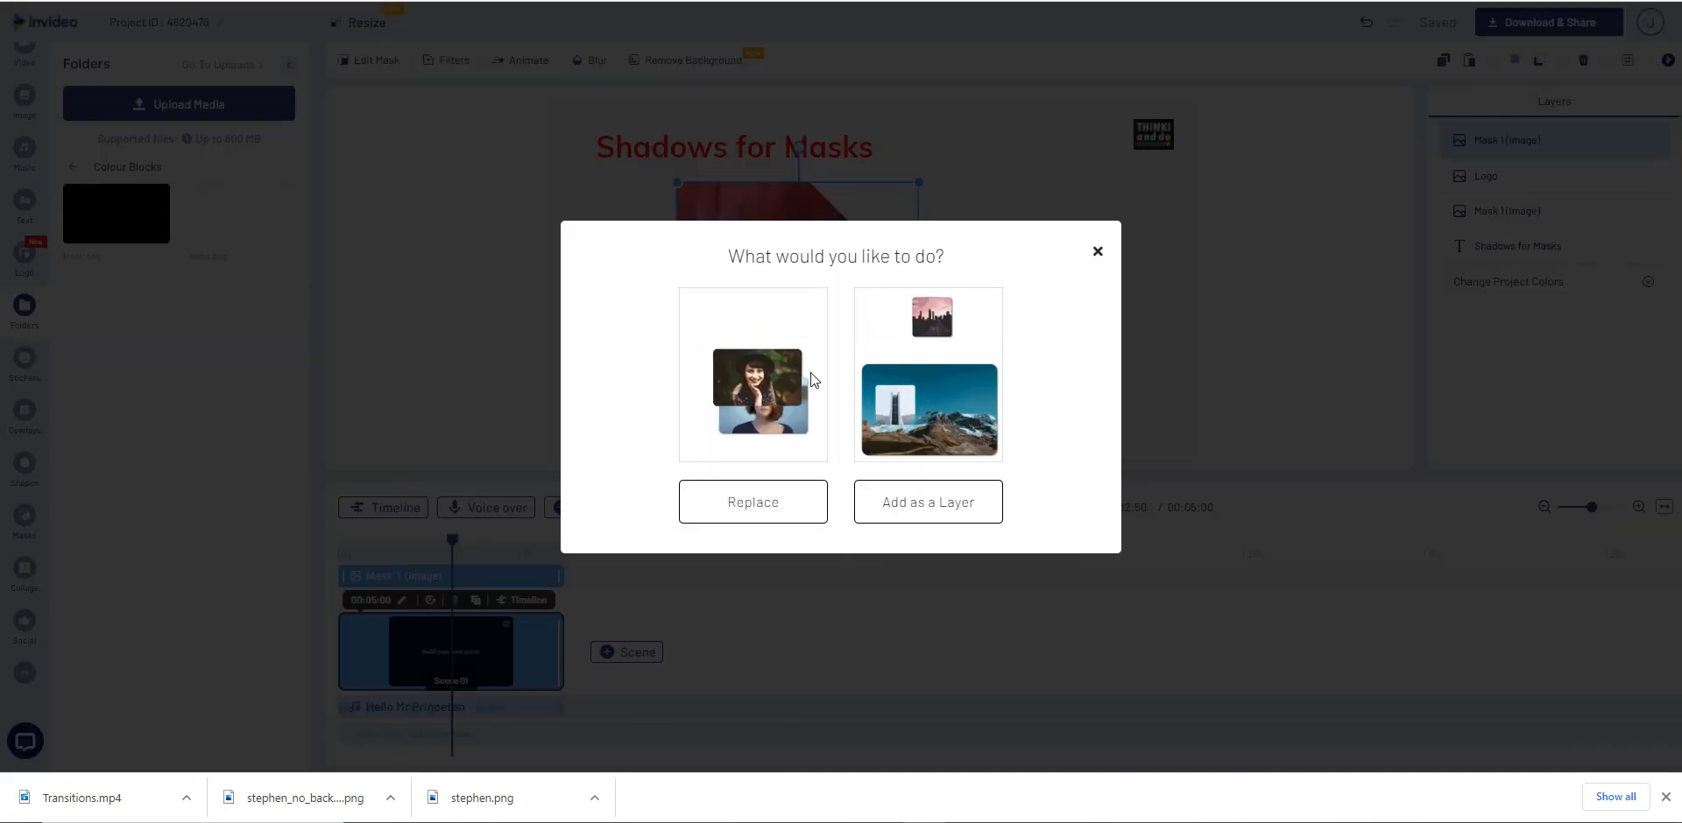
click(792, 501)
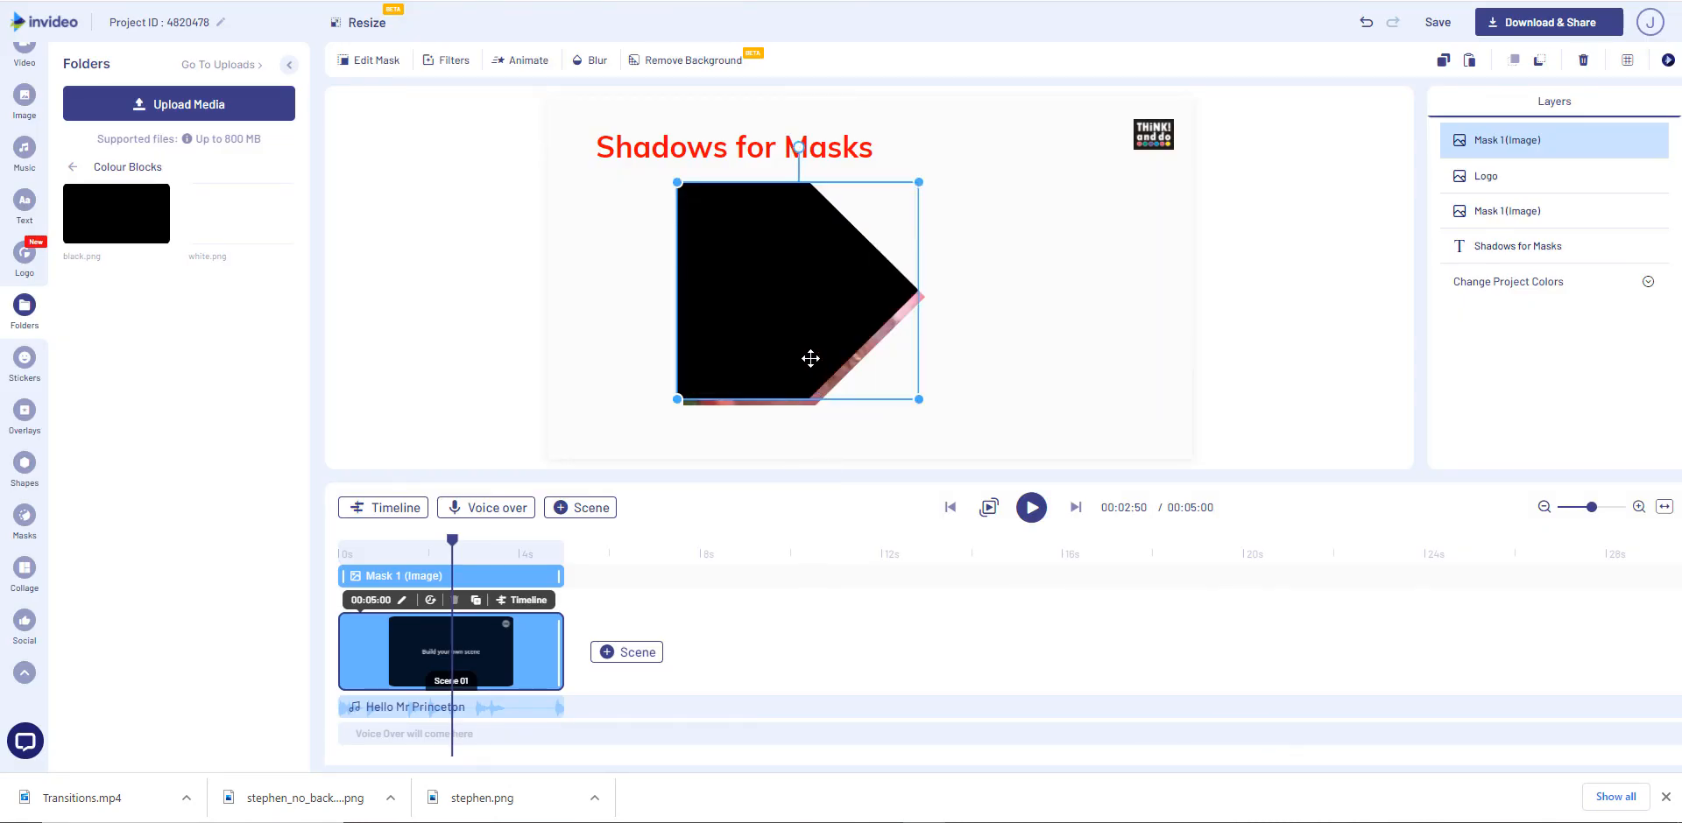
Nudge the black mask slightly down and to the right so that it is offset from the poppy mask
key(Down)
key(Down)
key(Down)
key(Down)
key(Down)
key(Down)
key(Down)
key(Down)
key(Down)
key(Down)
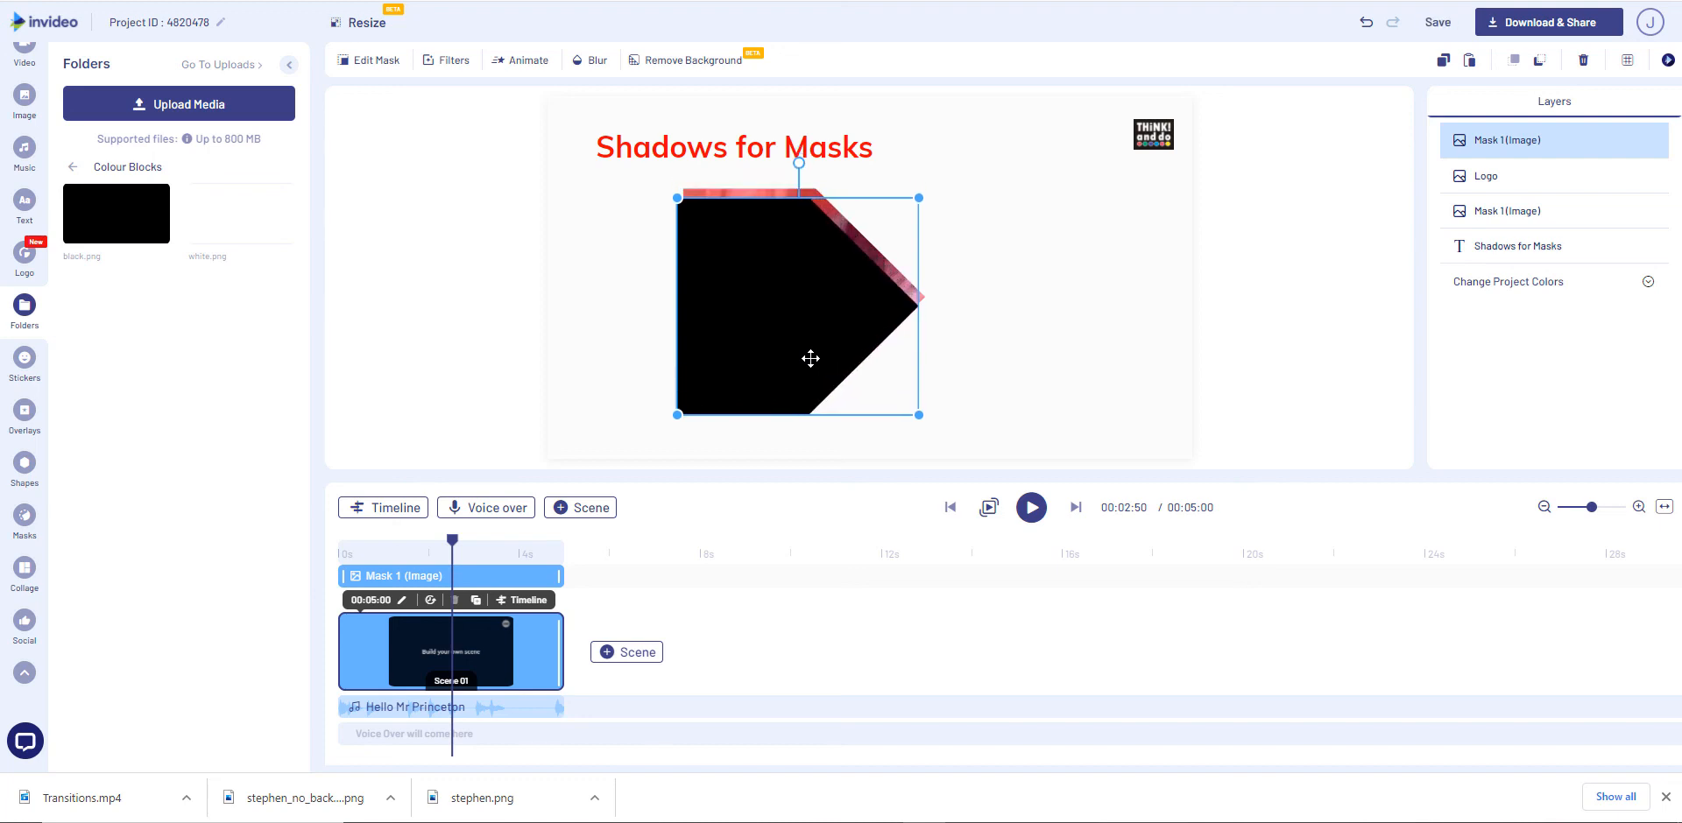
key(Right)
key(Right)
key(Right)
key(Right)
key(Right)
key(Right)
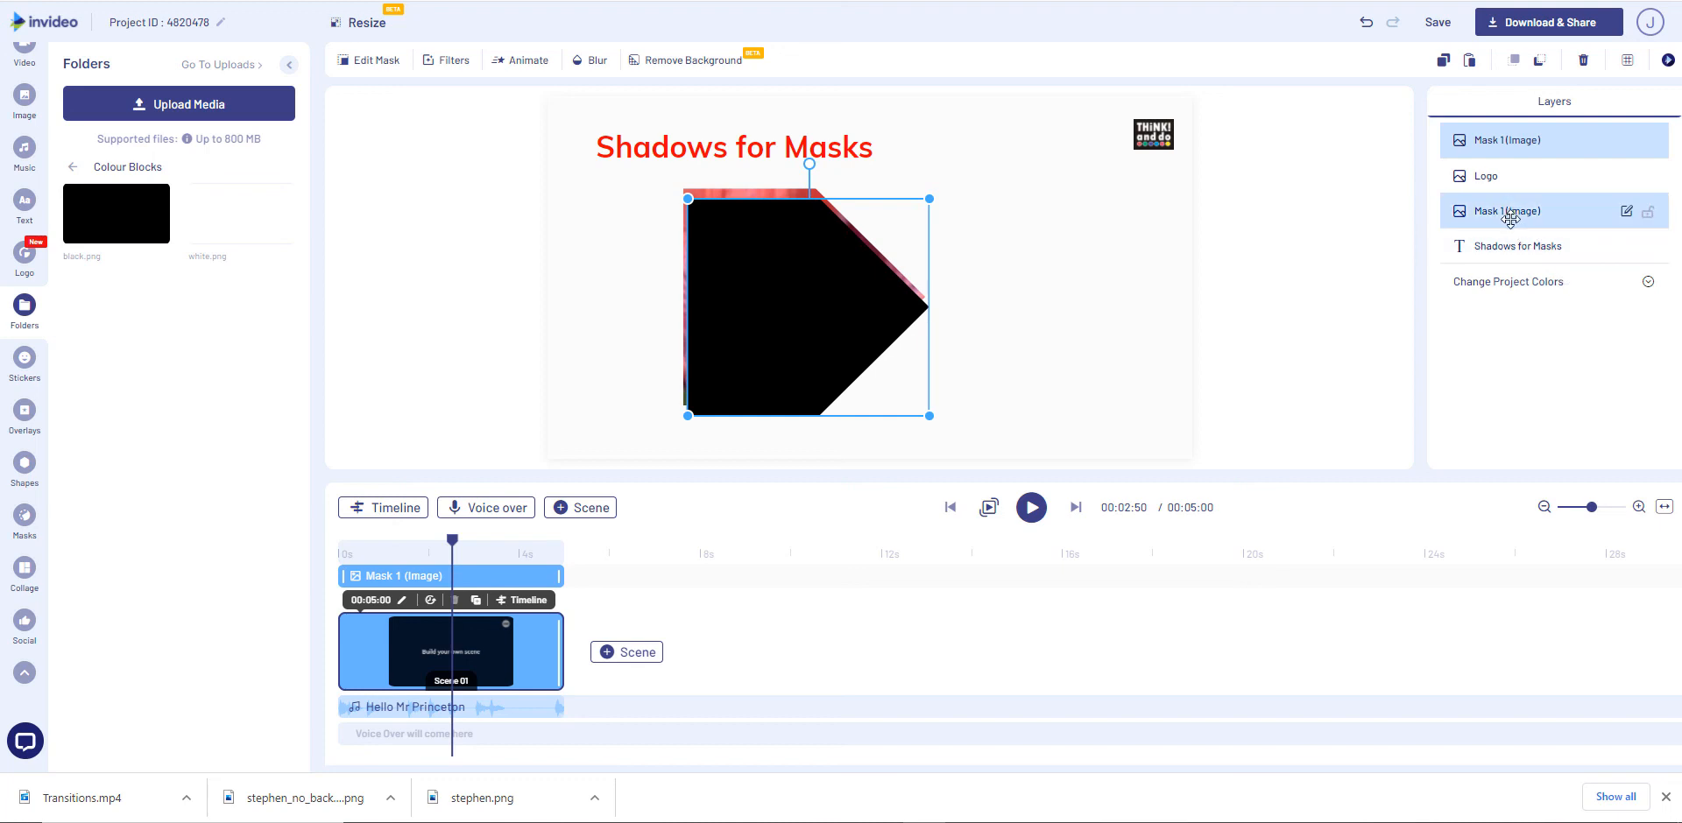
Bring the poppy mask layer above the black mask layer and nudge the black shadow shape slightly further right
drag(1506, 213, 1506, 139)
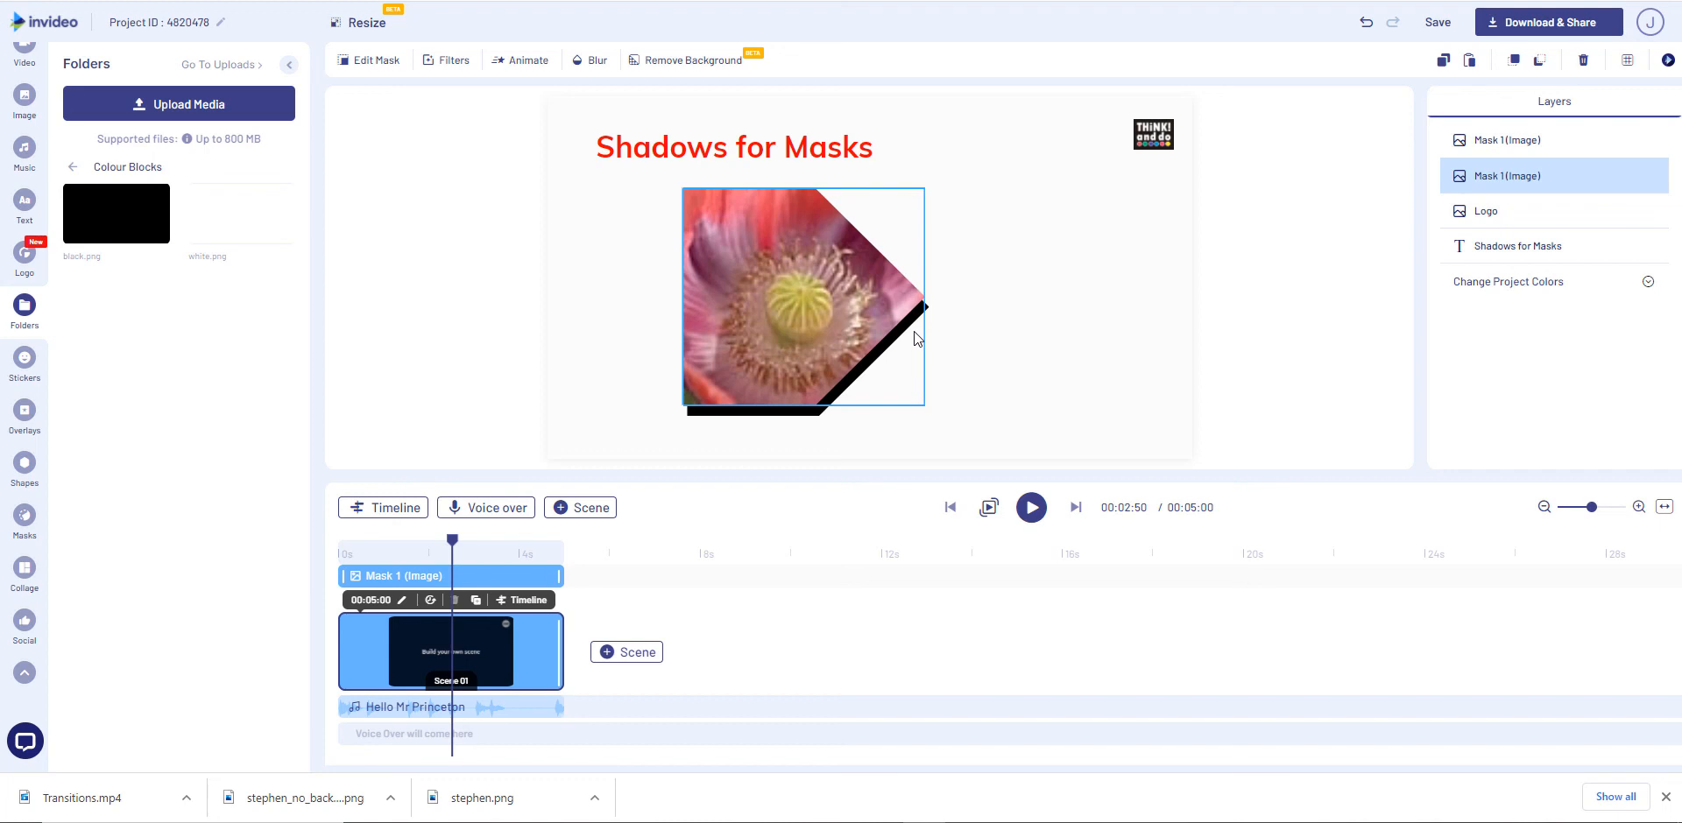
click(1487, 144)
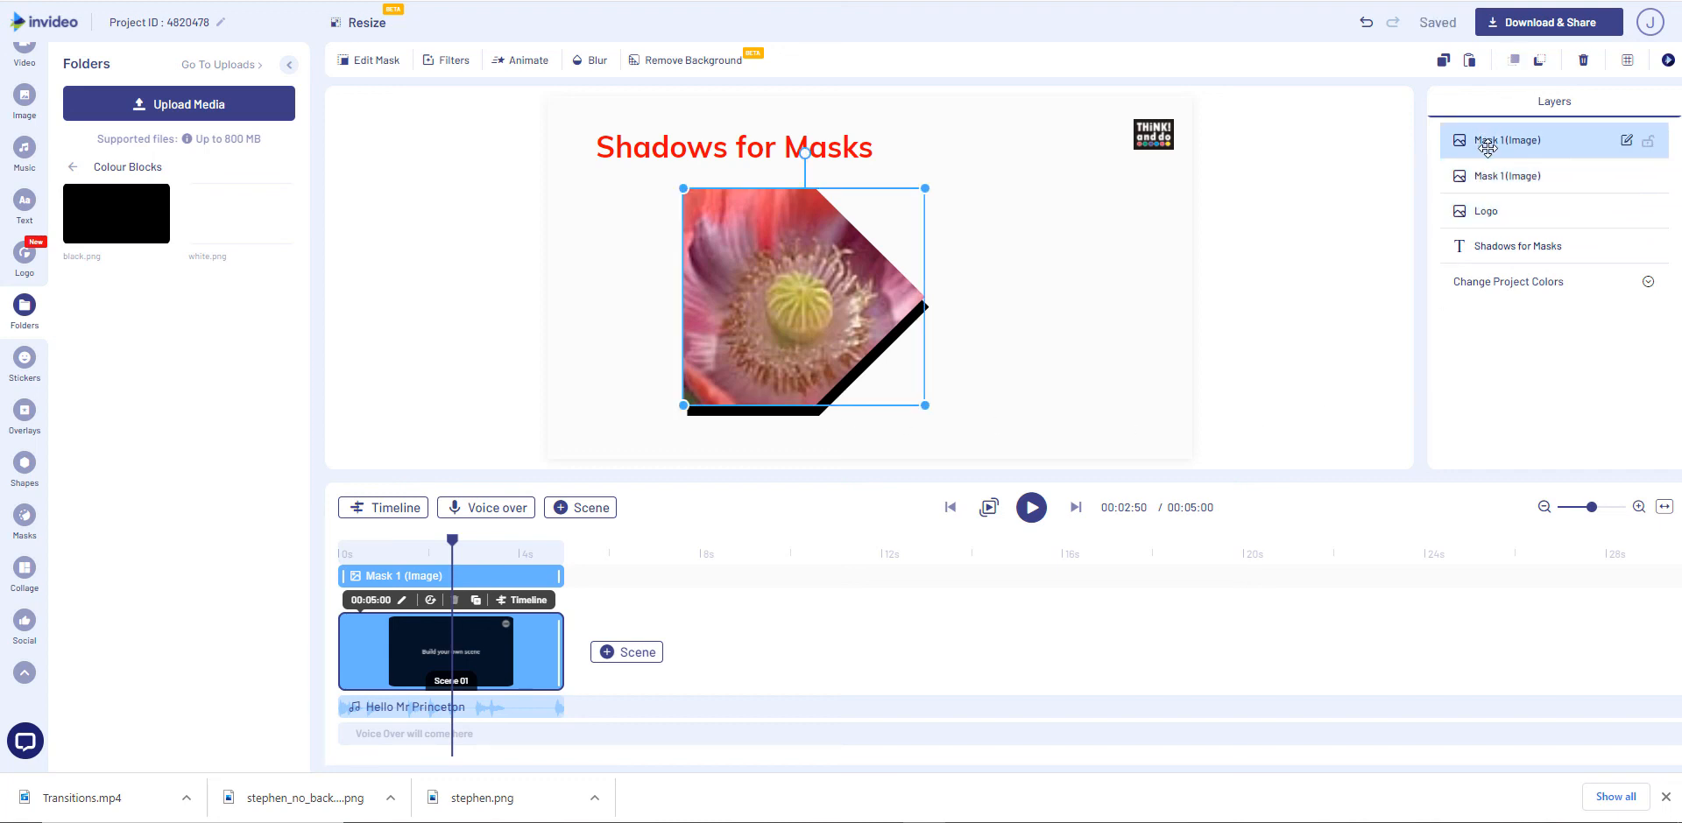
click(1523, 180)
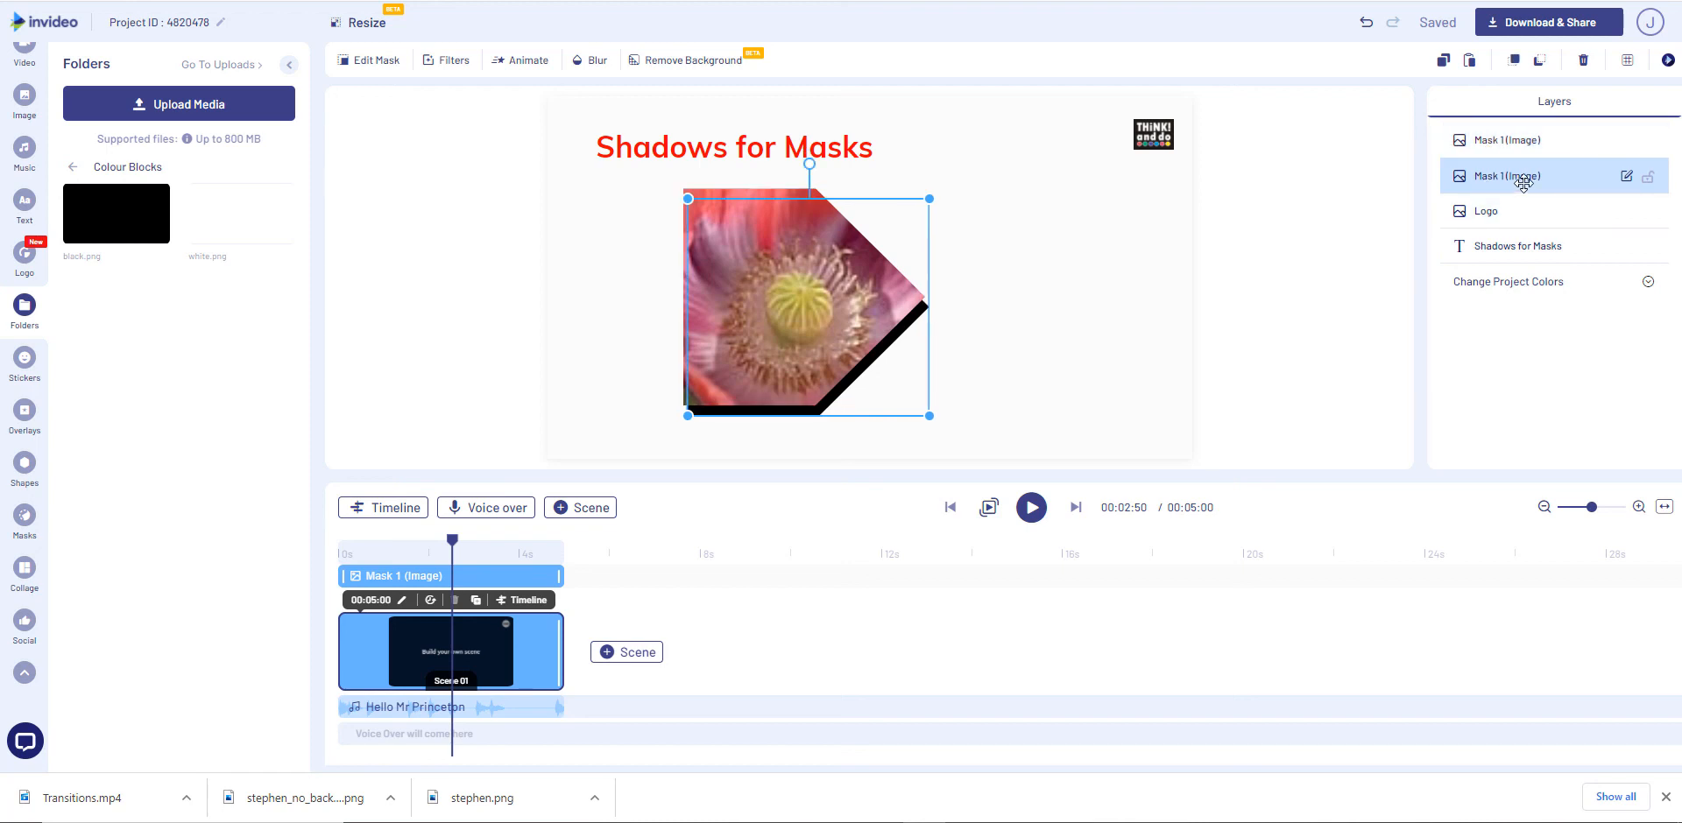
key(Right)
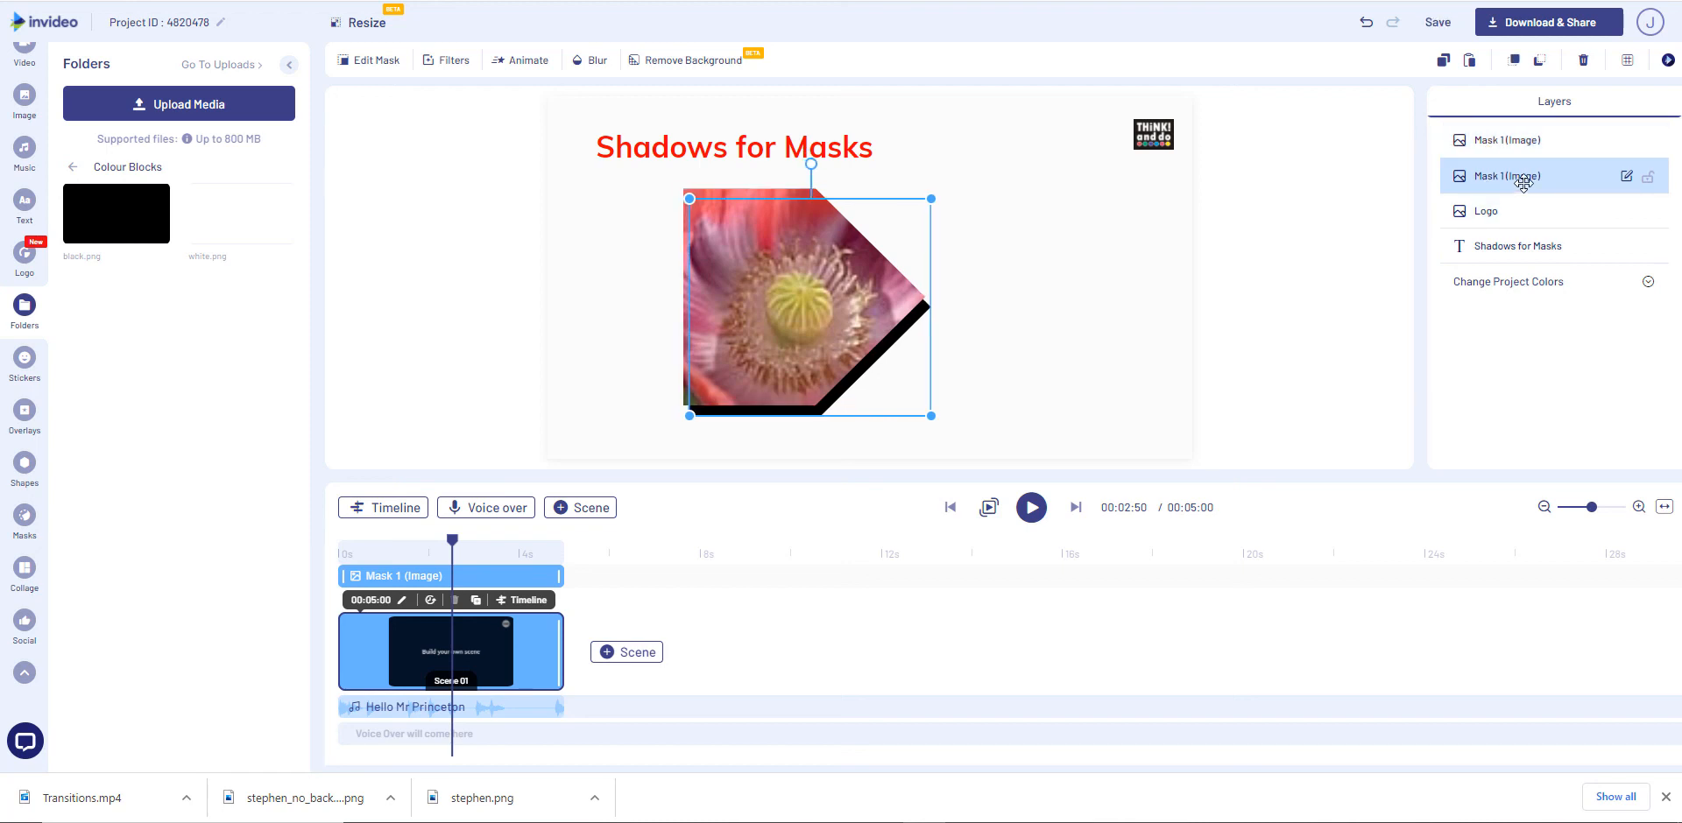
key(Right)
key(Right)
key(Right)
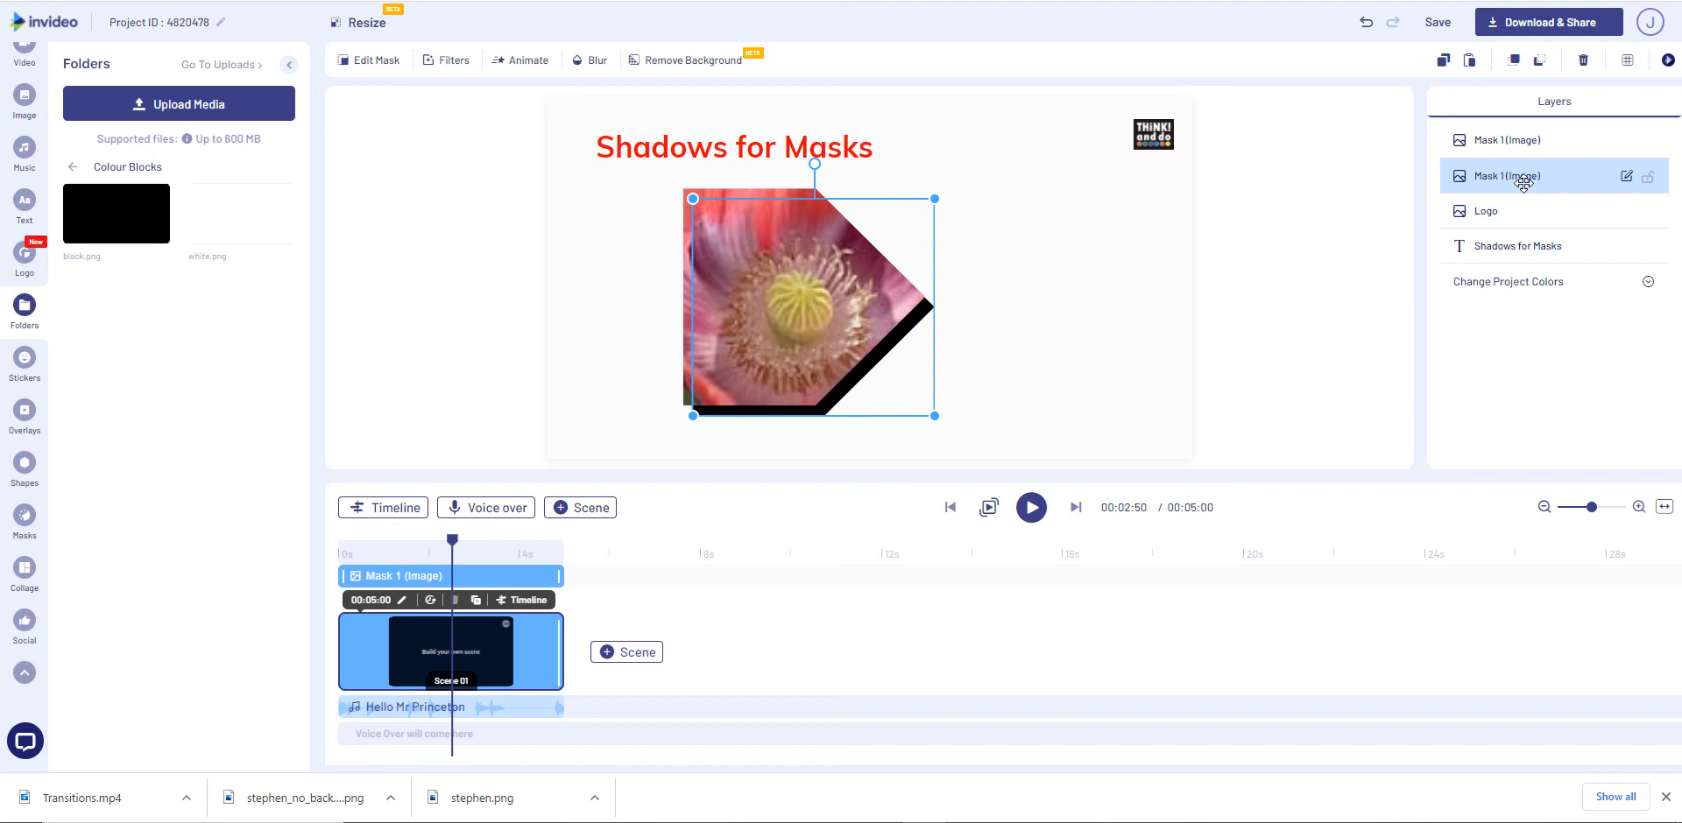
key(Right)
key(Right)
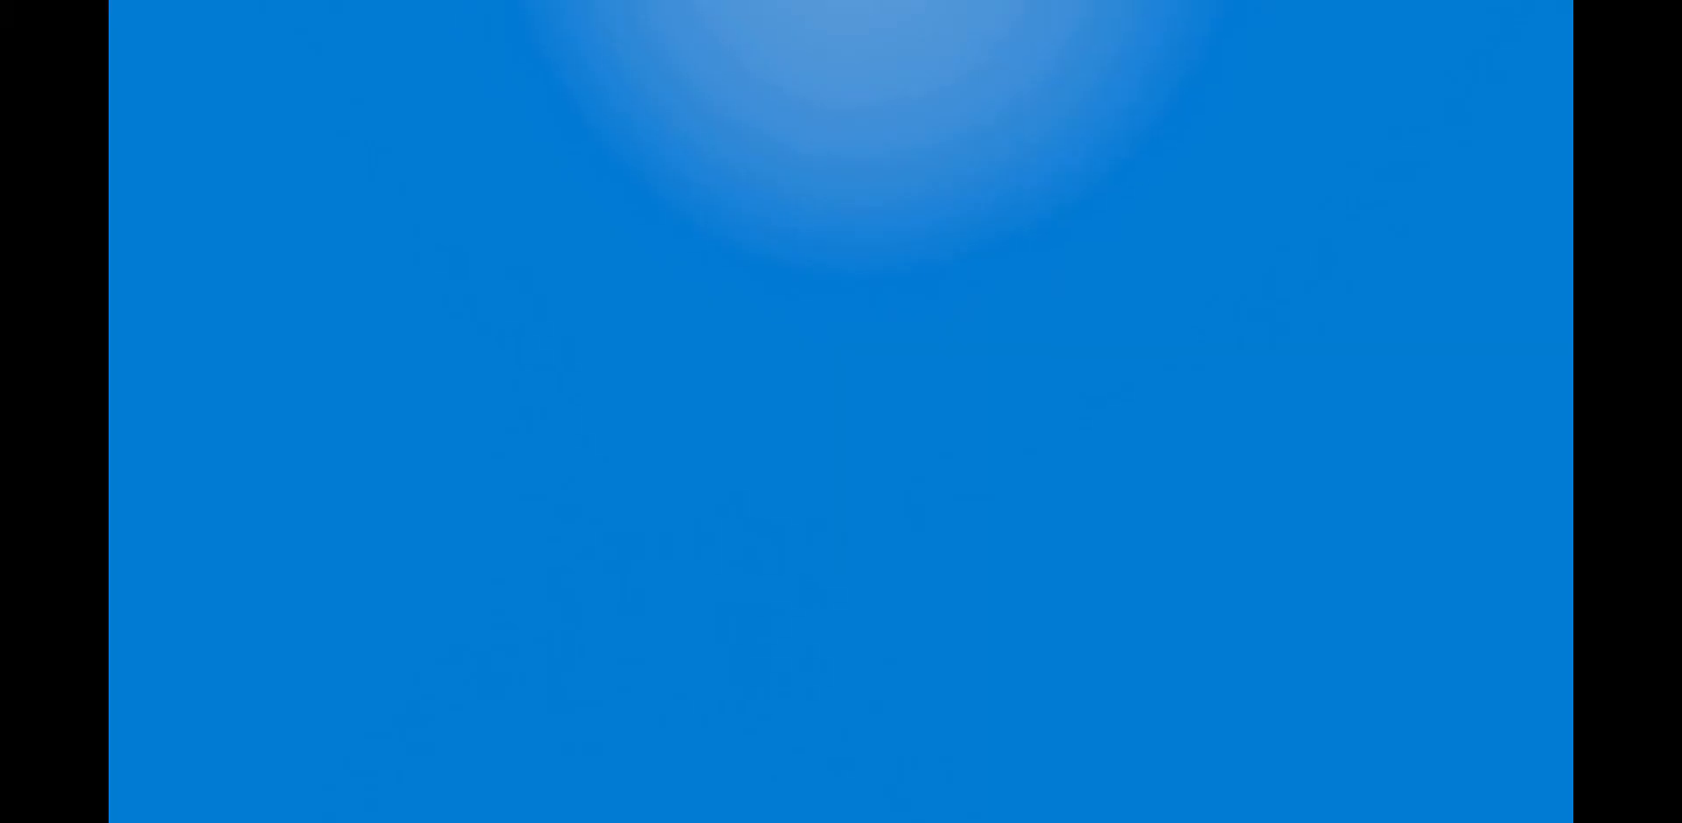